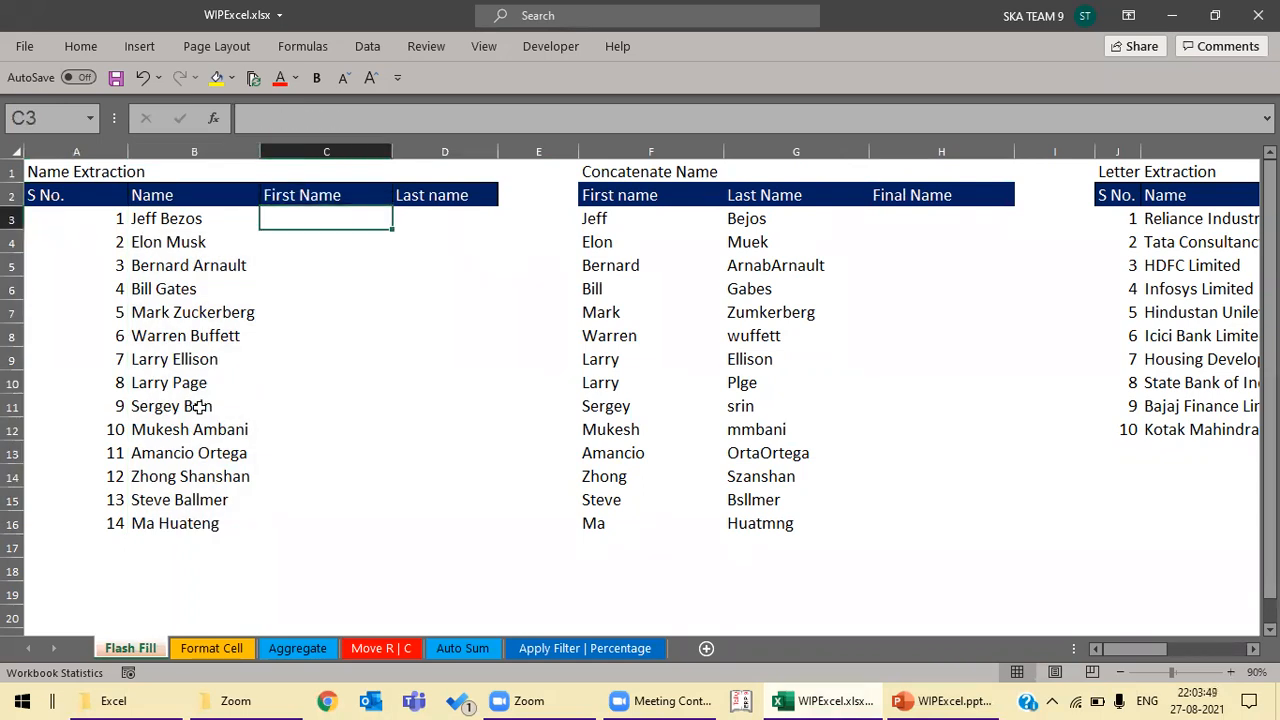
Step: Enter Jeff as the first name in C3 and flash fill the First Name column from the Name column
key(Right)
key(Left)
key(Right)
key(Left)
text(Jeff)
key(Return)
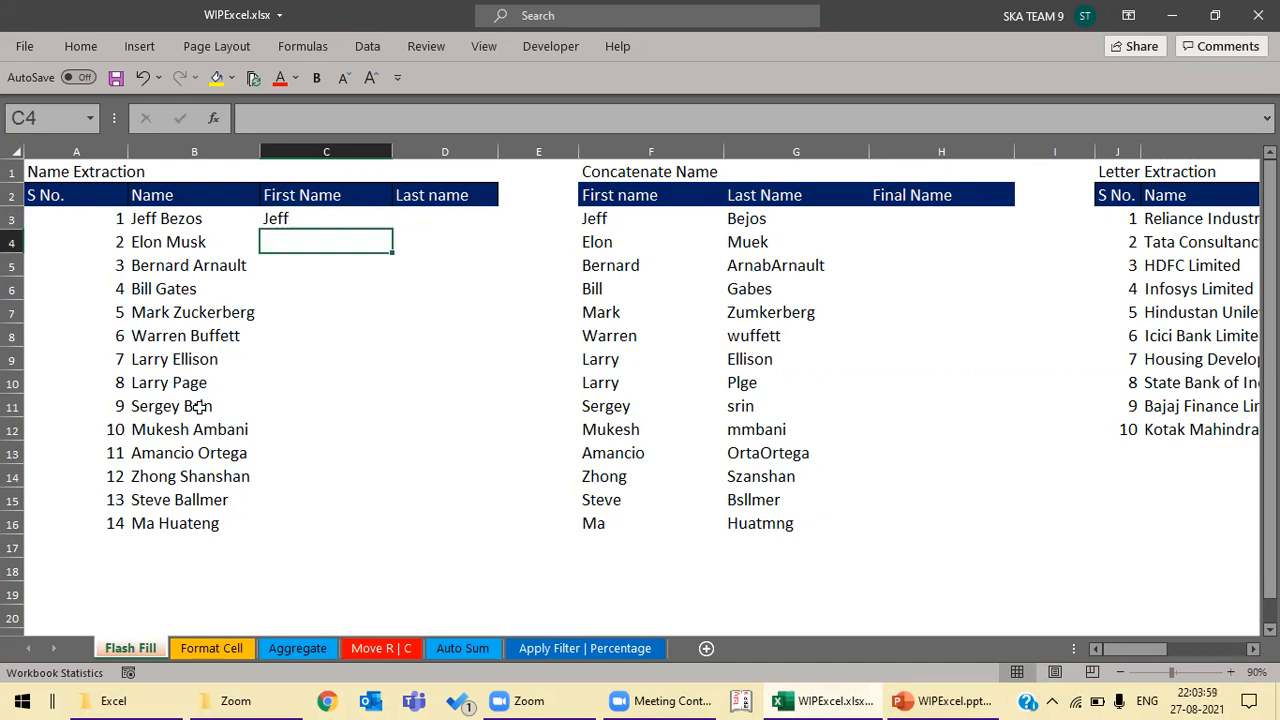
key(ctrl+e)
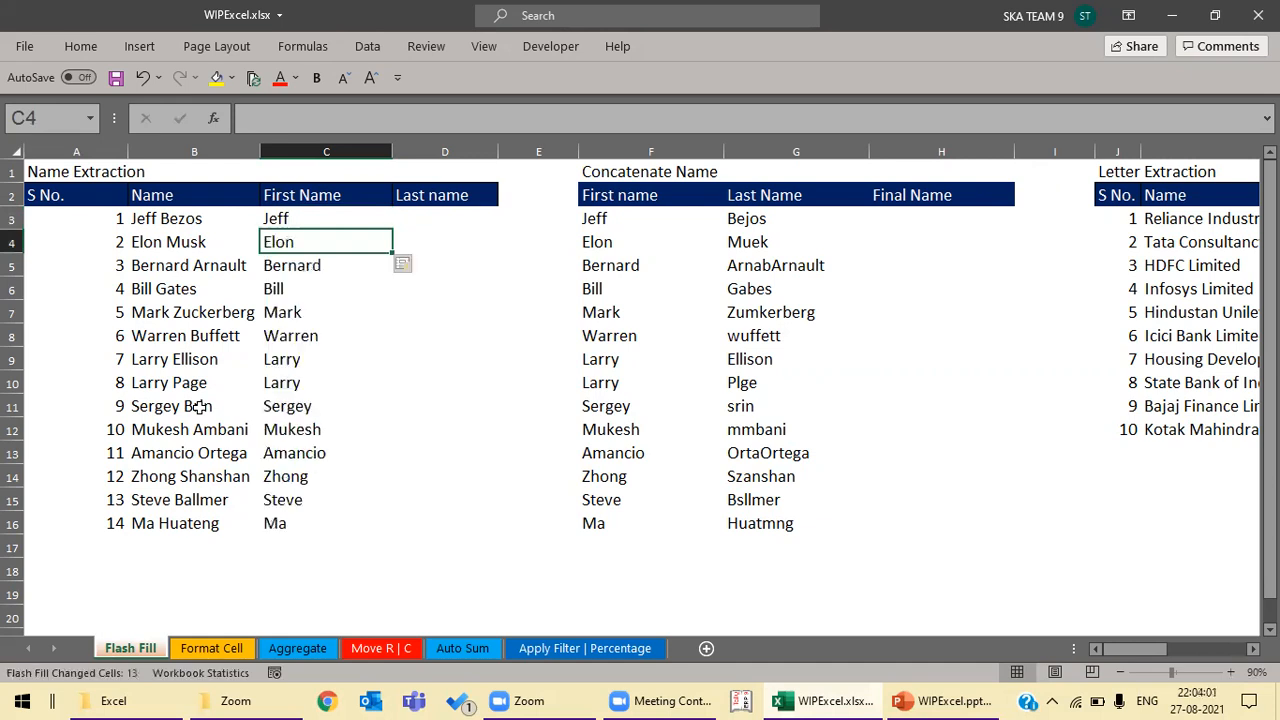
Step: Examine the filled First Name column against the full names beside it
key(Down)
key(ctrl+Down)
key(Up)
key(ctrl+Up)
key(Down)
key(Down)
key(Up)
key(Left)
key(Right)
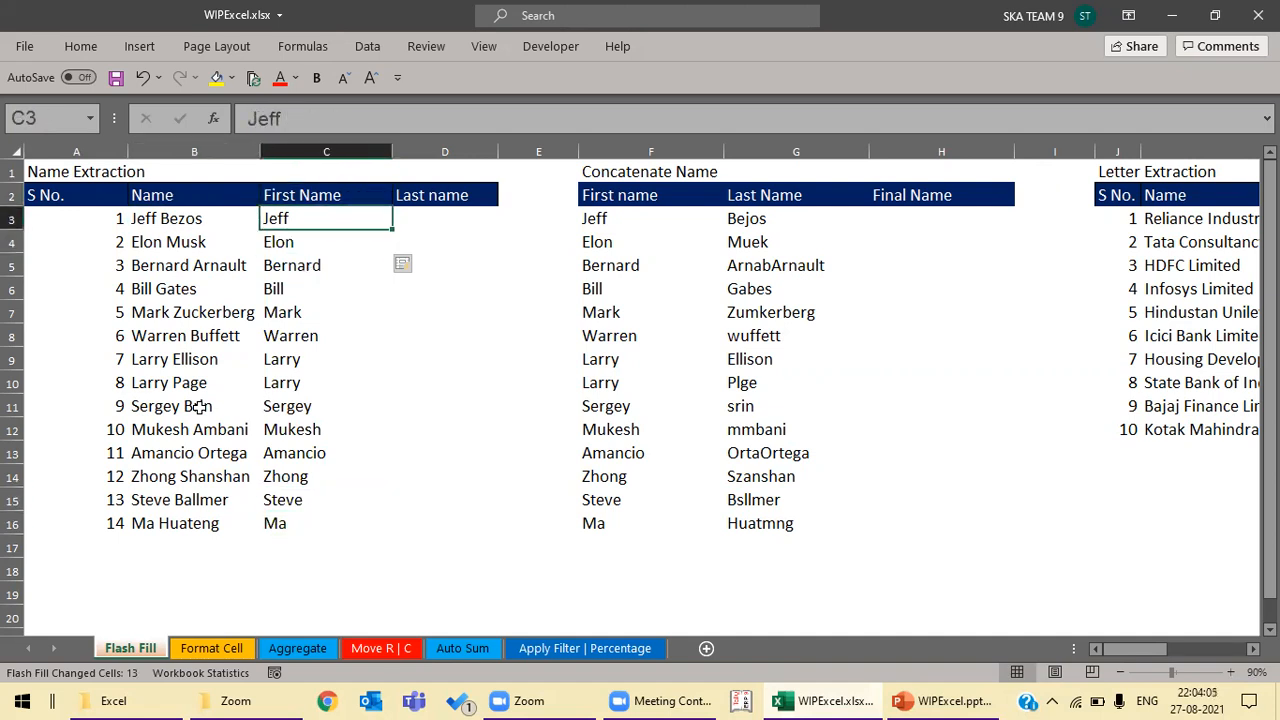
Step: Enter Bezos as the last name in D3 and flash fill the rest of the Last name column
key(Right)
text(Bejo)
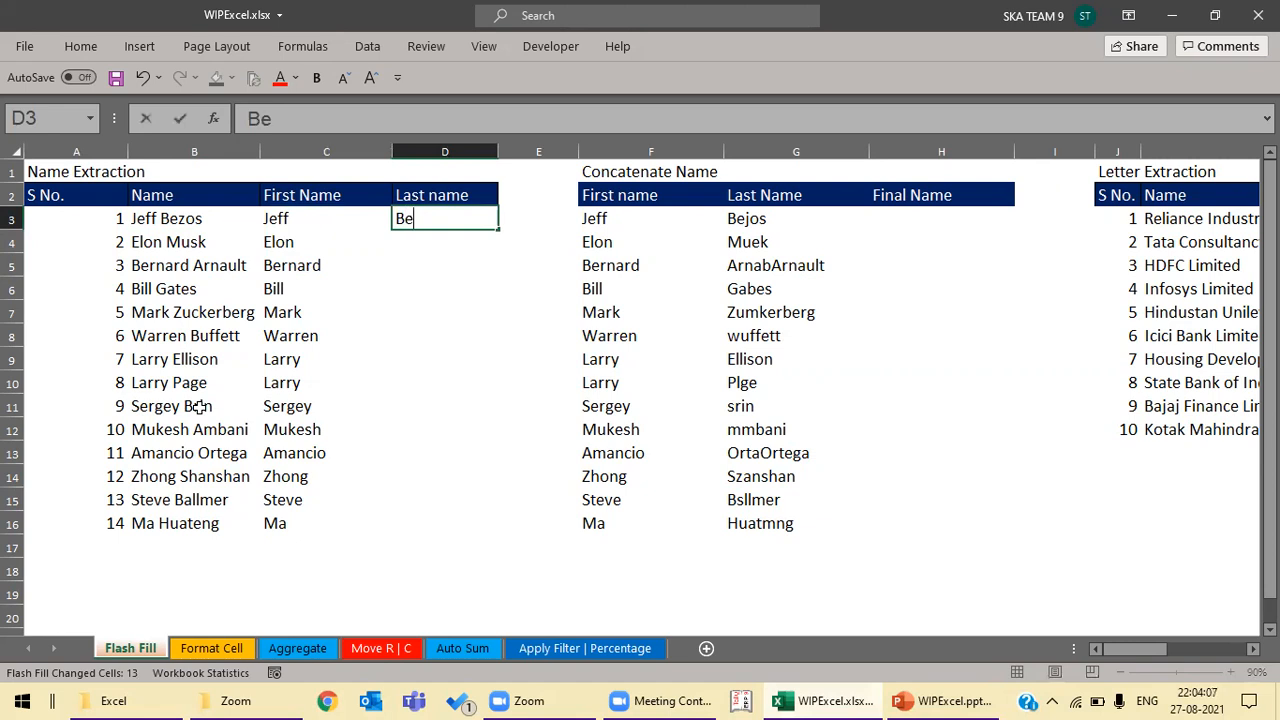
key(BackSpace)
key(BackSpace)
text(zos)
key(Return)
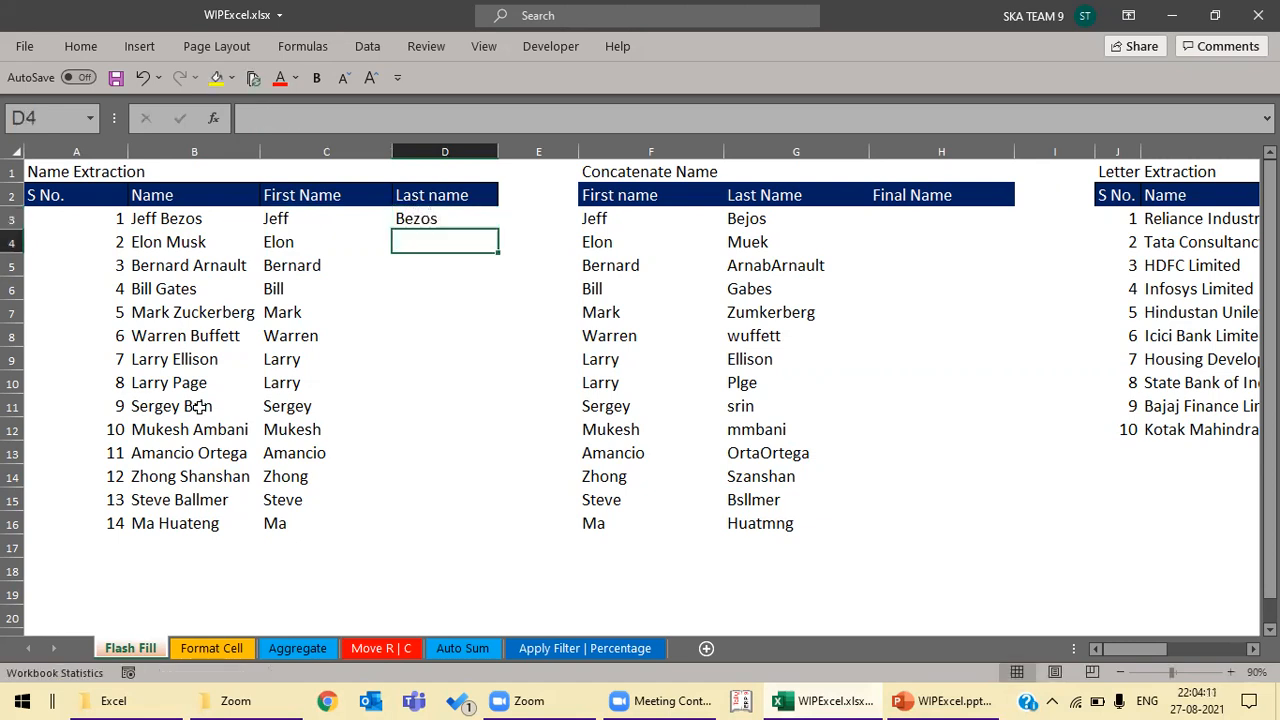
key(ctrl+e)
key(Up)
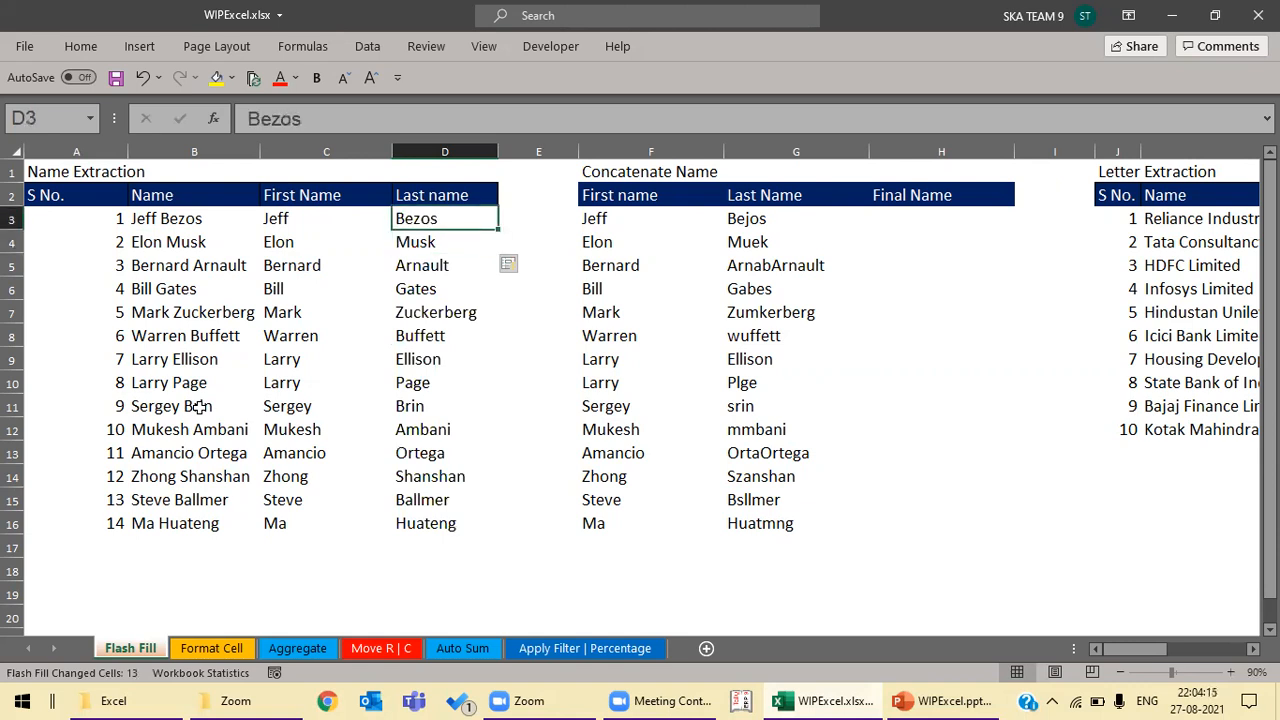
Step: Enter Jeff Bejos in H3 of the Concatenate Name table and flash fill the rest of the Final Name column
key(Right)
key(Right)
key(Right)
key(Right)
key(Left)
key(Left)
key(Right)
key(Right)
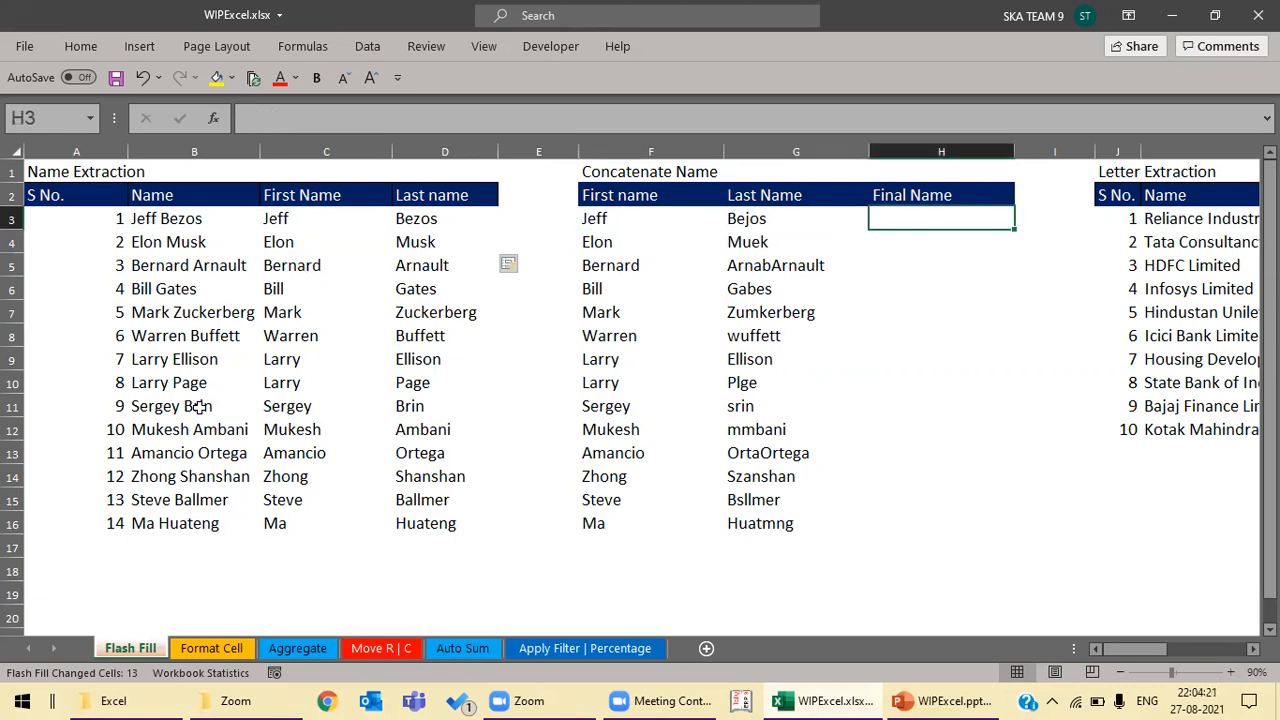
text(J)
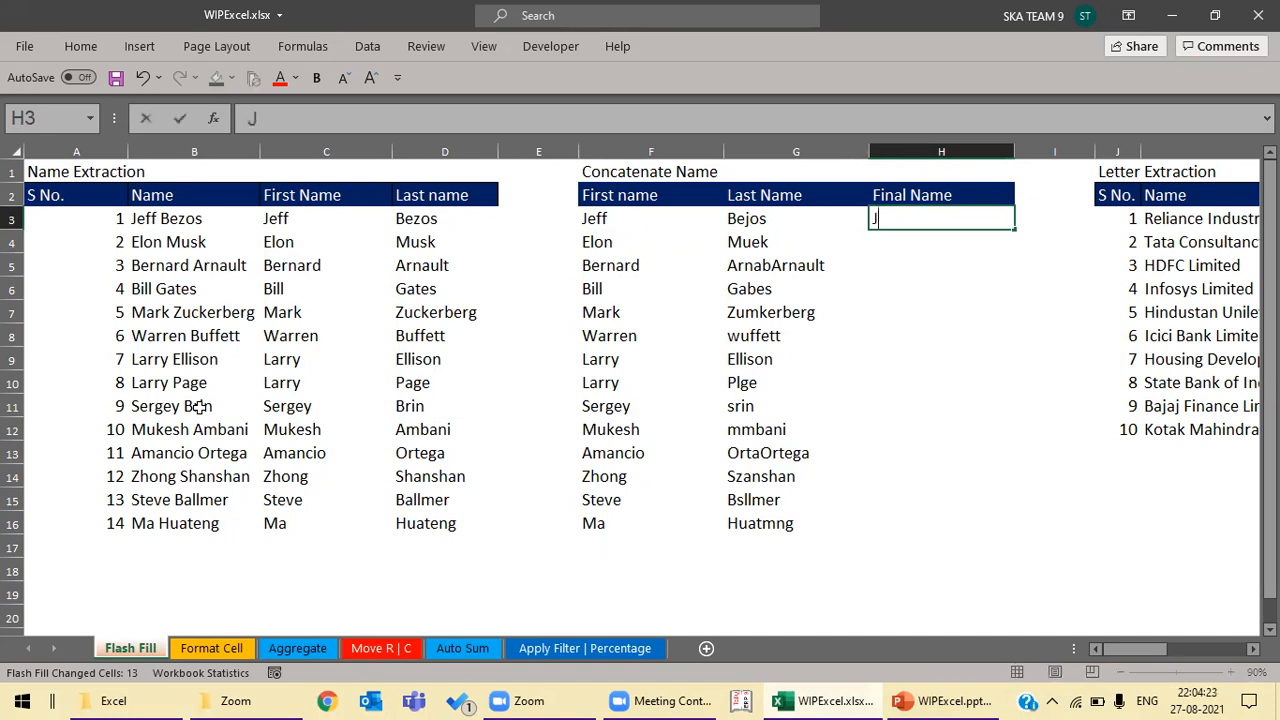
text(eff Be)
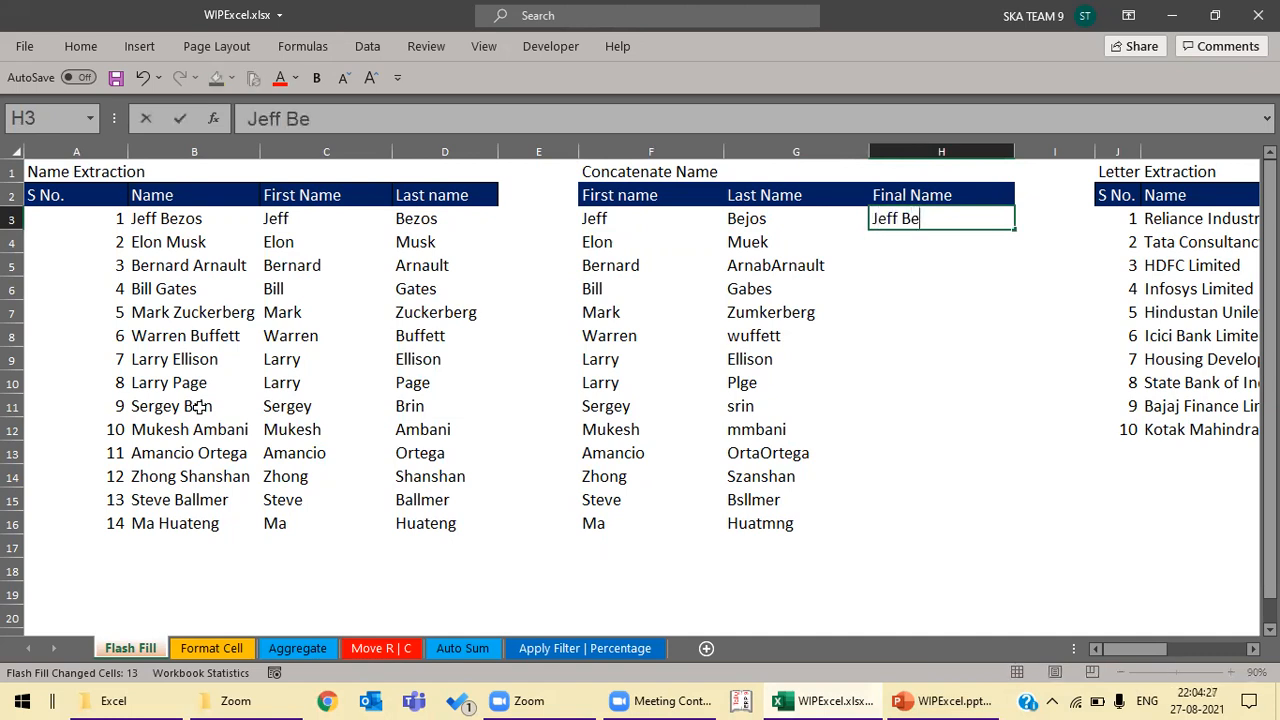
text(z)
key(BackSpace)
text(jos)
key(Return)
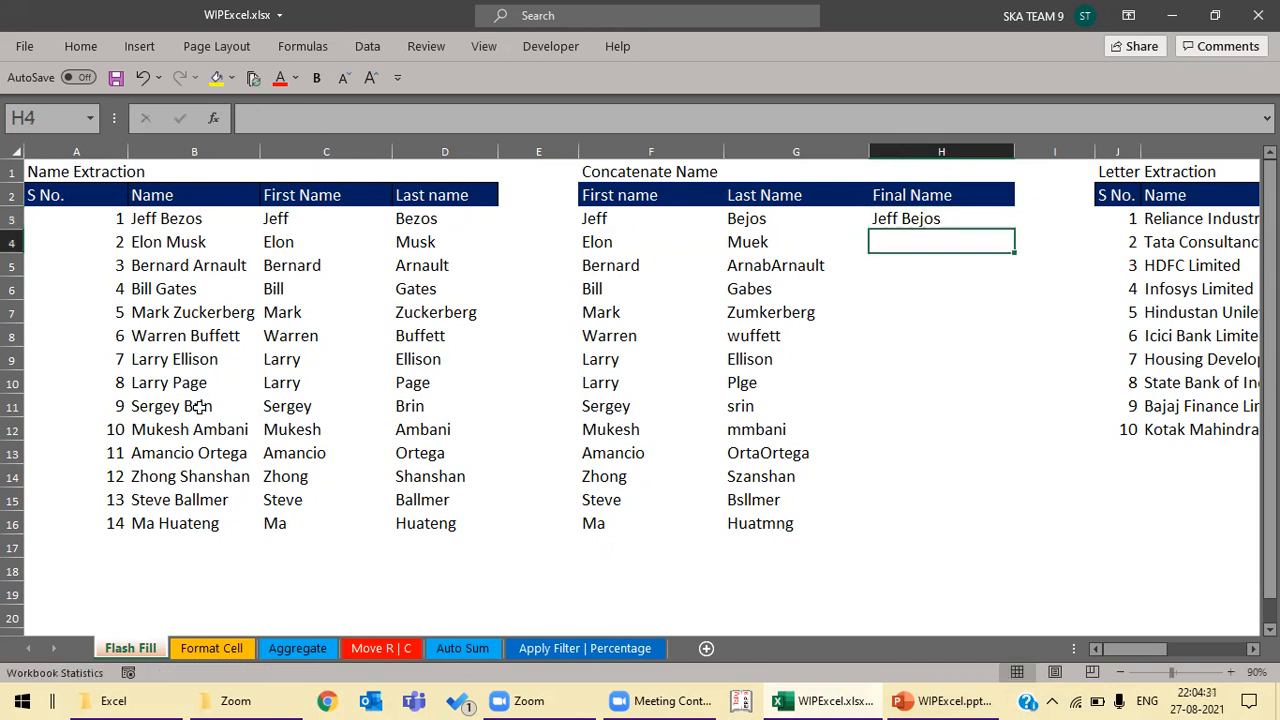
key(ctrl+e)
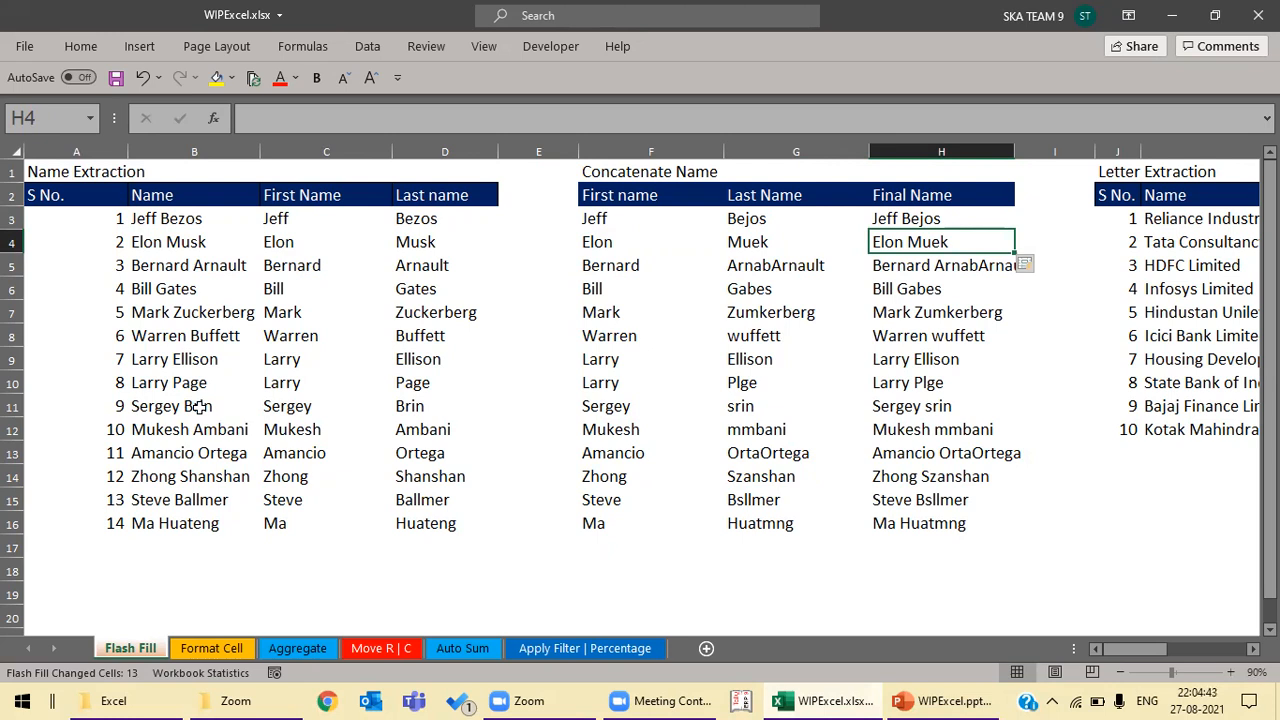
Step: Clear the existing entries in L3:L12 under First Letter of all names in the Letter Extraction table
key(Right)
key(Right)
key(Right)
key(Right)
key(Right)
key(Left)
key(Up)
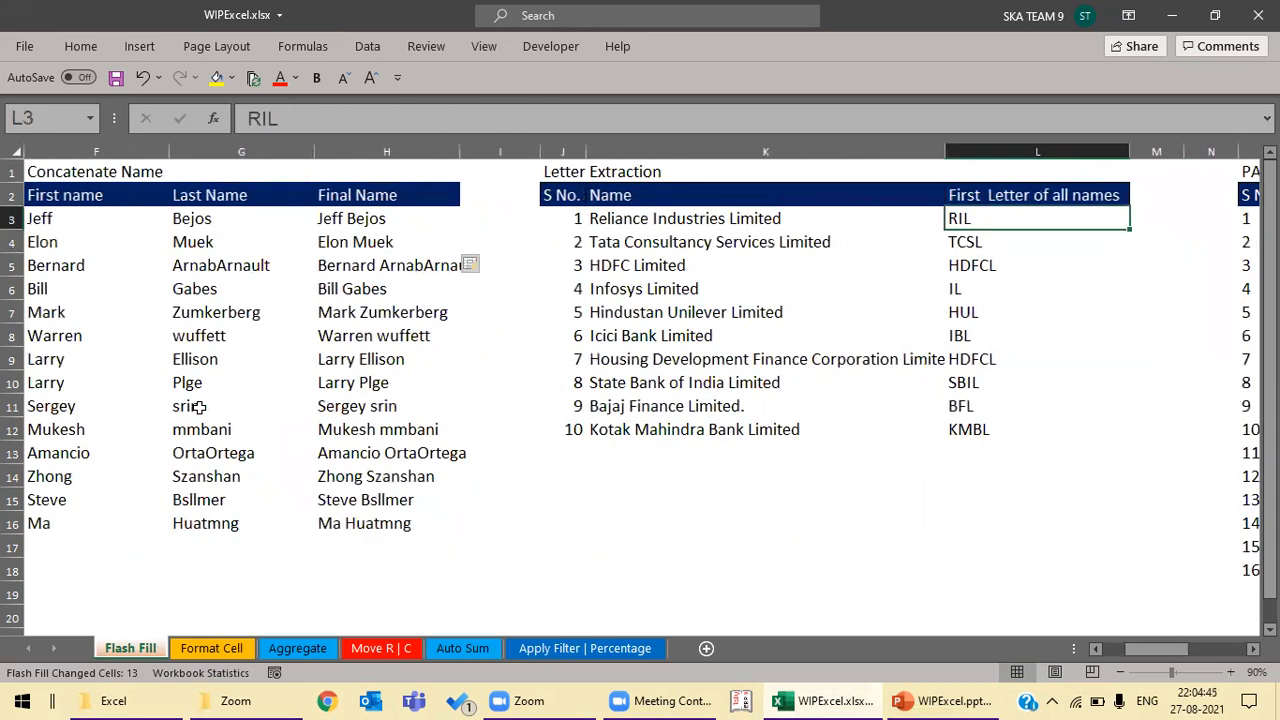
key(ctrl+shift+Down)
key(Delete)
key(shift+Up)
key(shift+Up)
key(shift+Up)
key(shift+Up)
key(shift+Up)
key(shift+Up)
key(shift+Up)
key(shift+Up)
key(shift+Up)
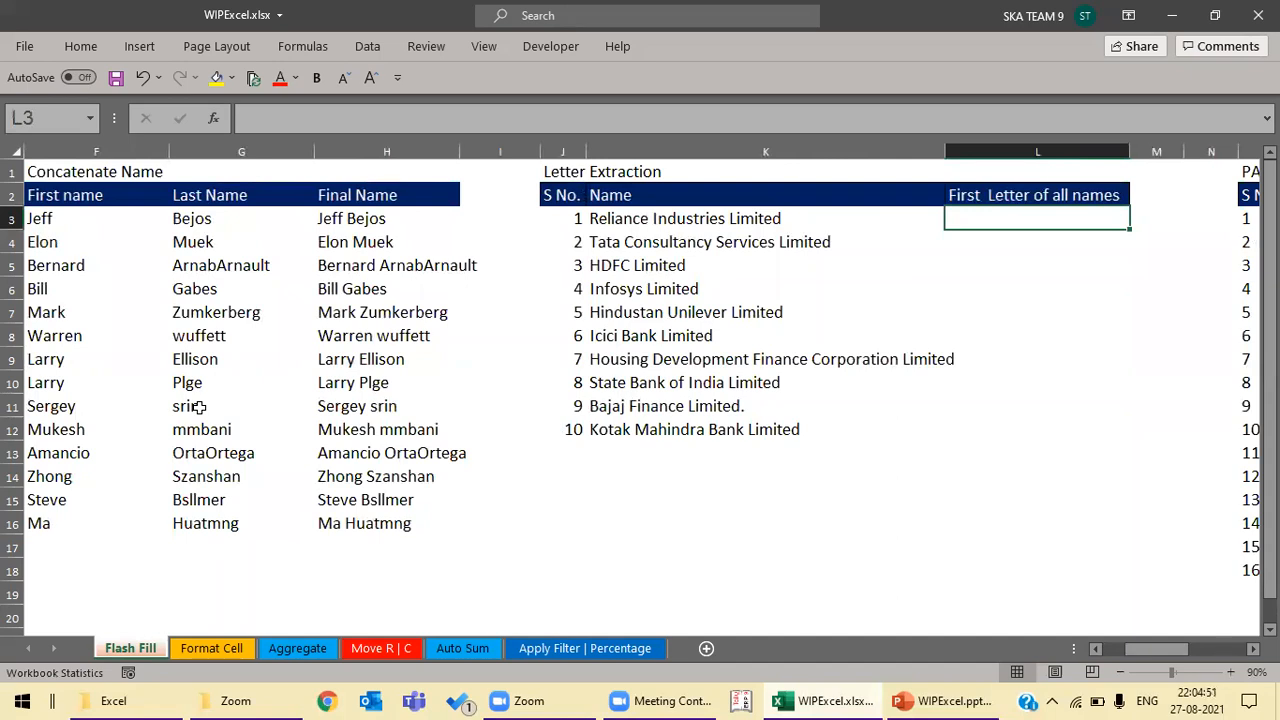
Step: Enter RIL in L3 as the initials of Reliance Industries Limited and flash fill the remaining companies' initials
text(RIL)
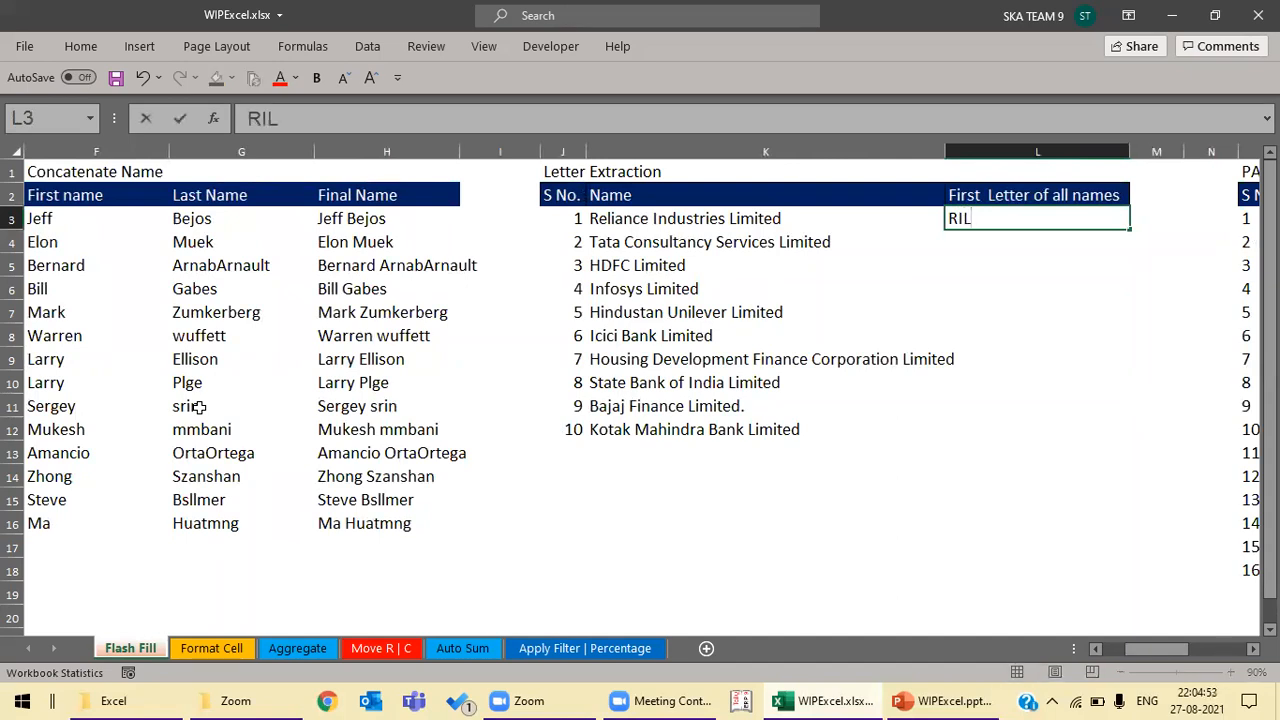
key(Return)
key(Up)
key(Down)
key(Up)
key(Down)
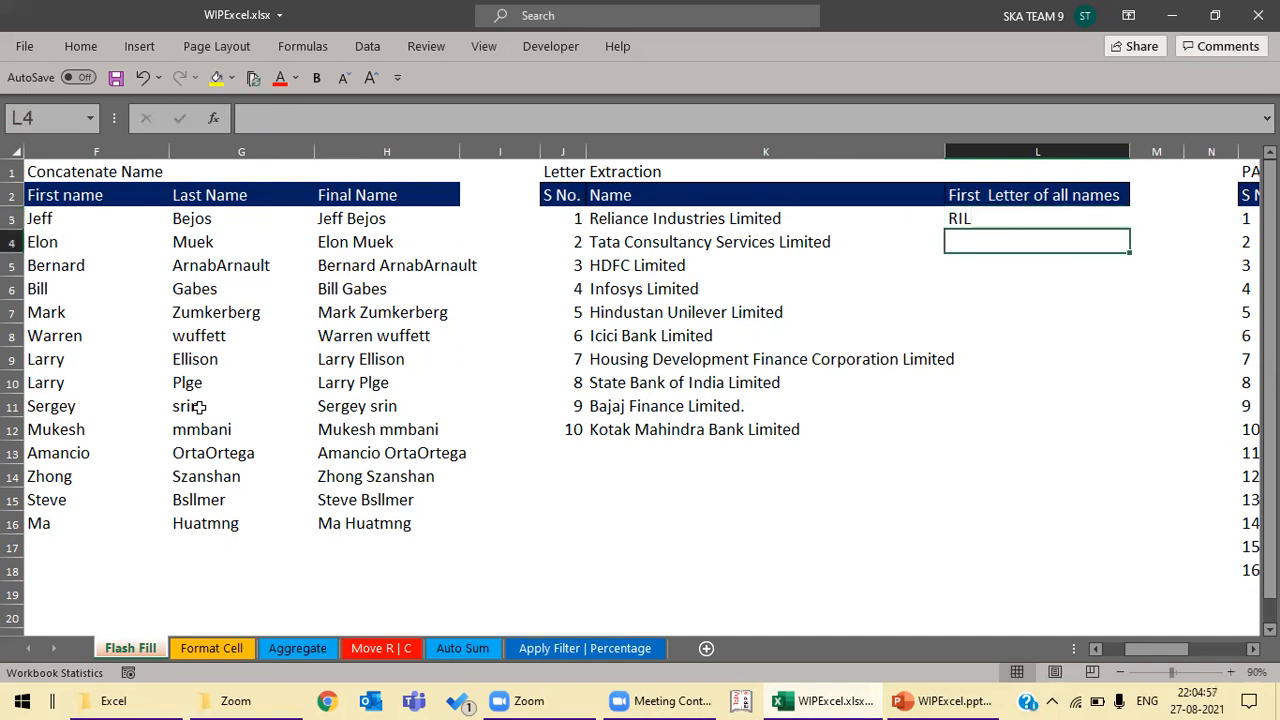
key(ctrl+e)
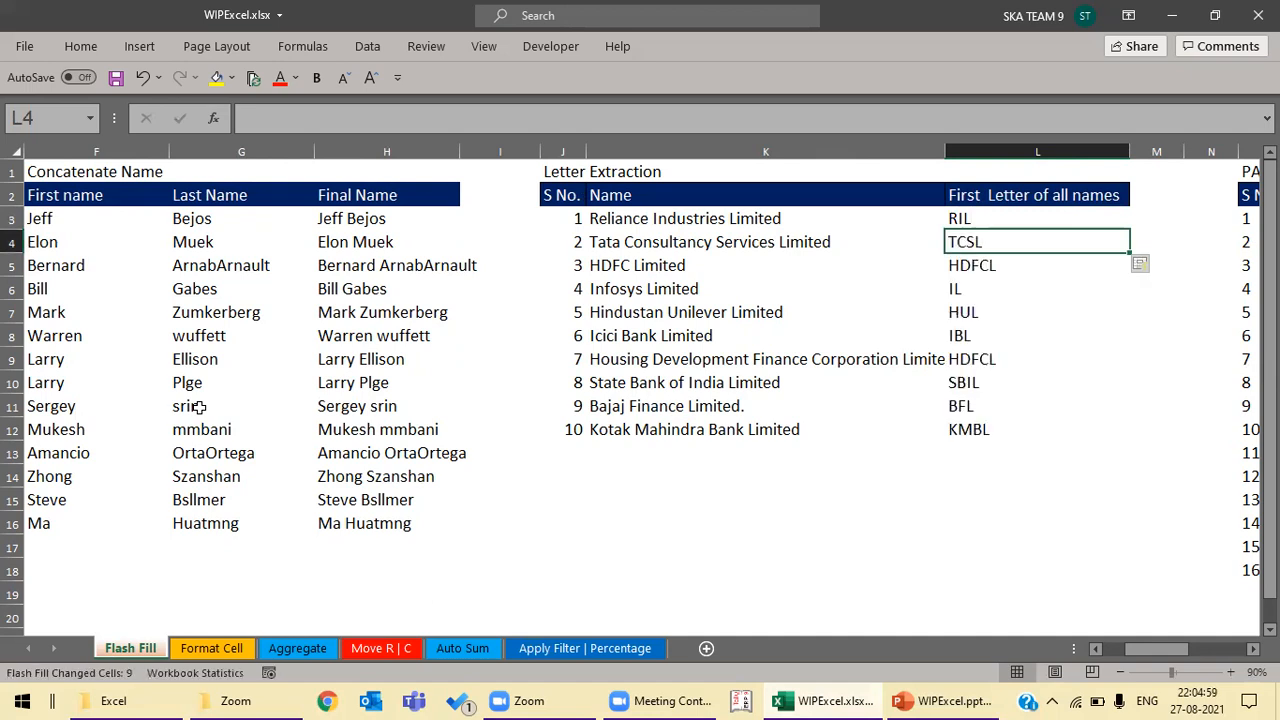
Step: Check the extracted initials against the company names in the Letter Extraction table
key(Down)
key(Down)
key(Down)
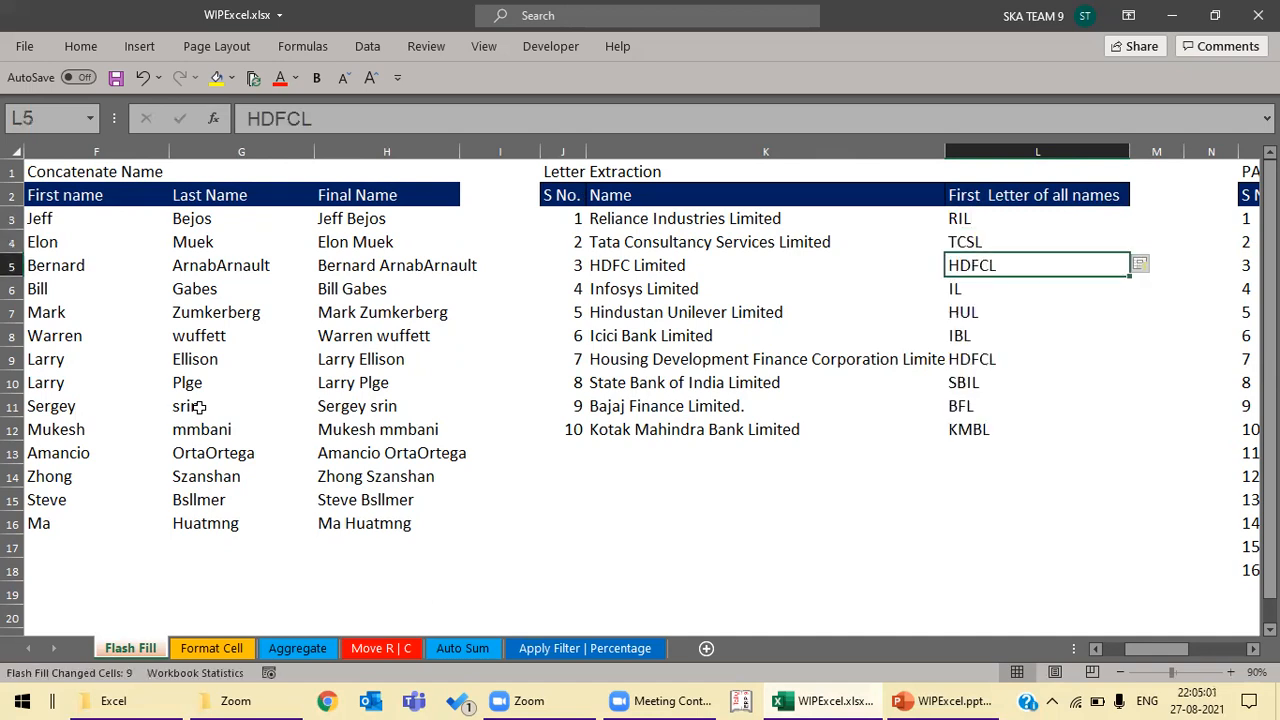
key(Up)
key(Up)
key(Up)
key(Up)
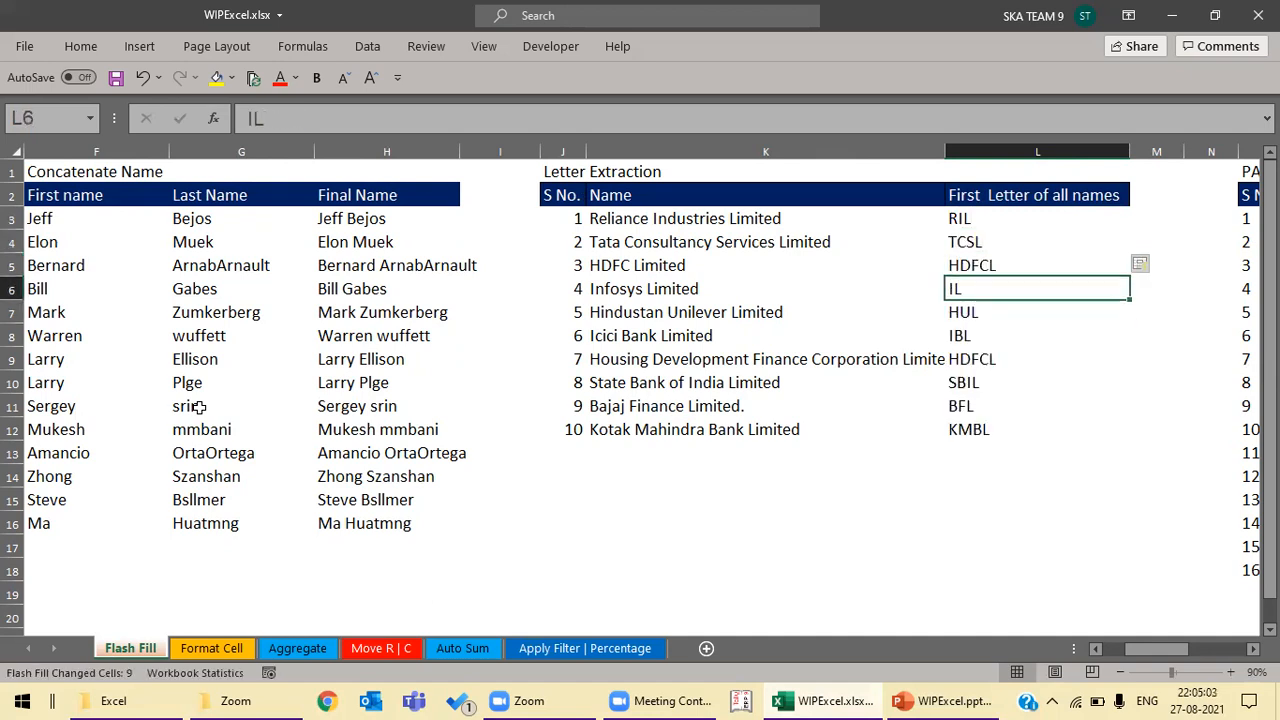
key(Left)
key(Right)
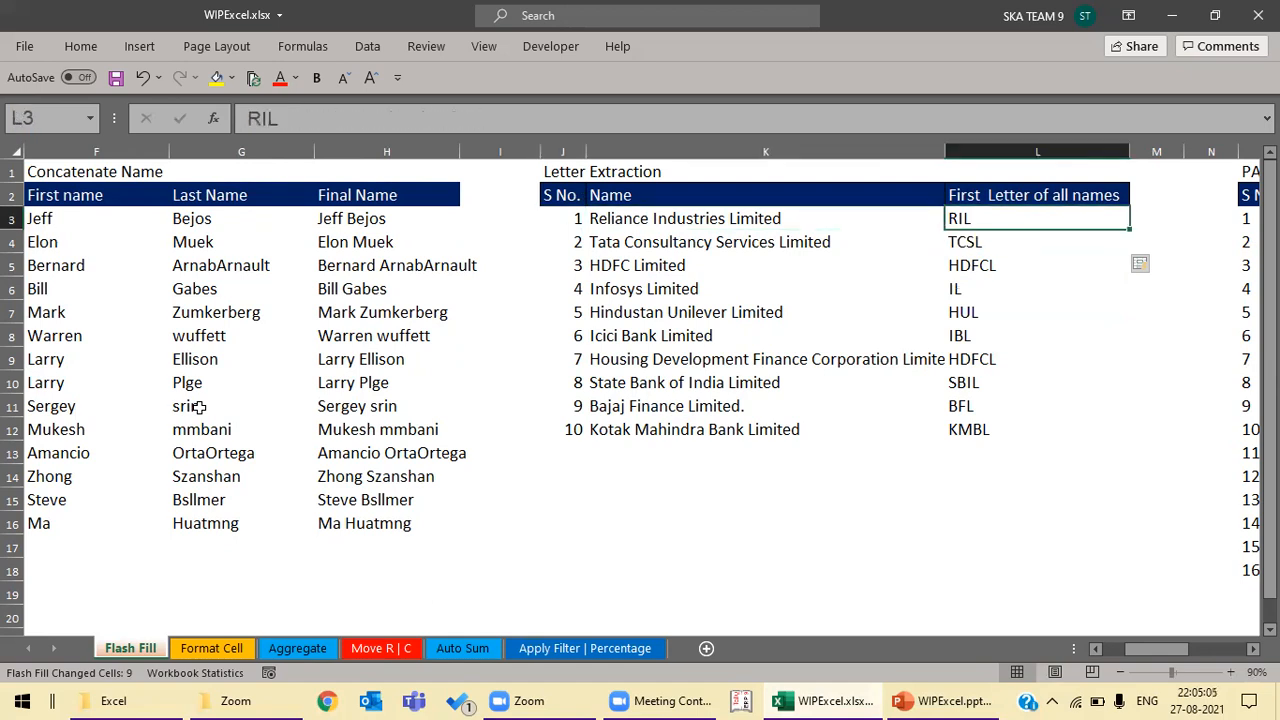
key(Down)
key(Down)
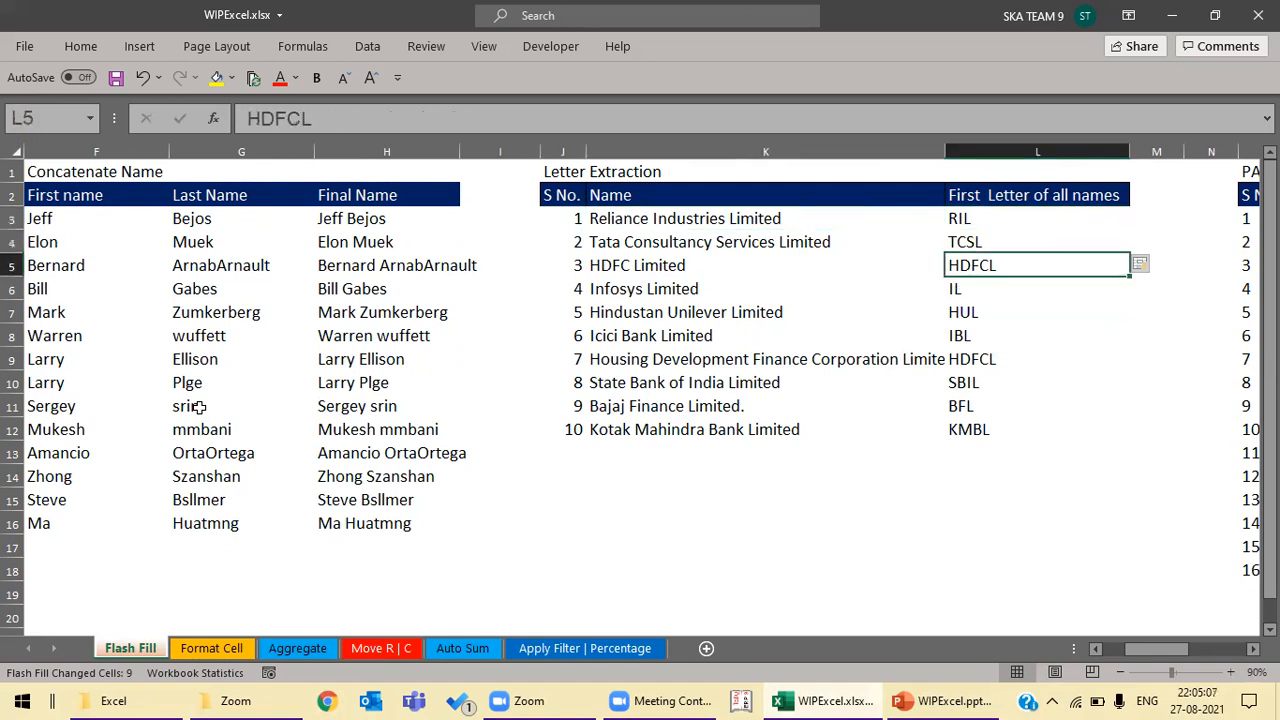
key(Up)
key(Down)
key(Down)
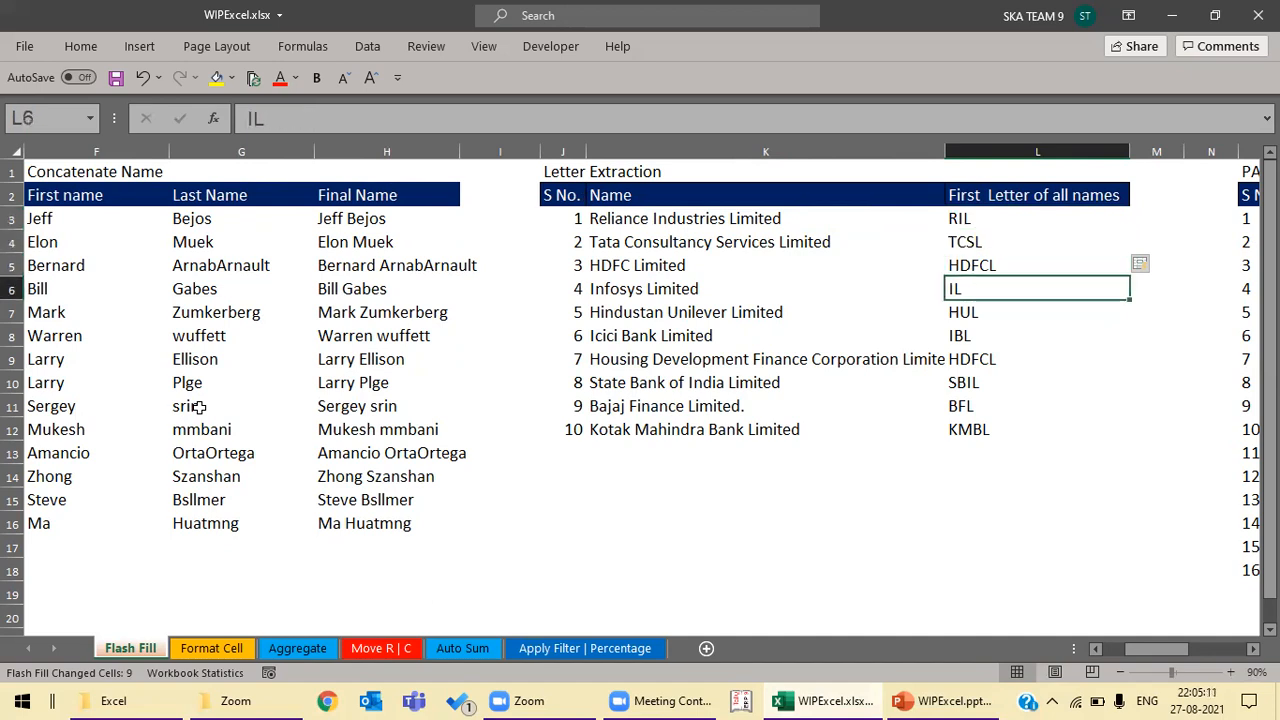
key(Up)
key(Right)
key(Right)
key(Left)
key(Left)
key(Down)
key(Down)
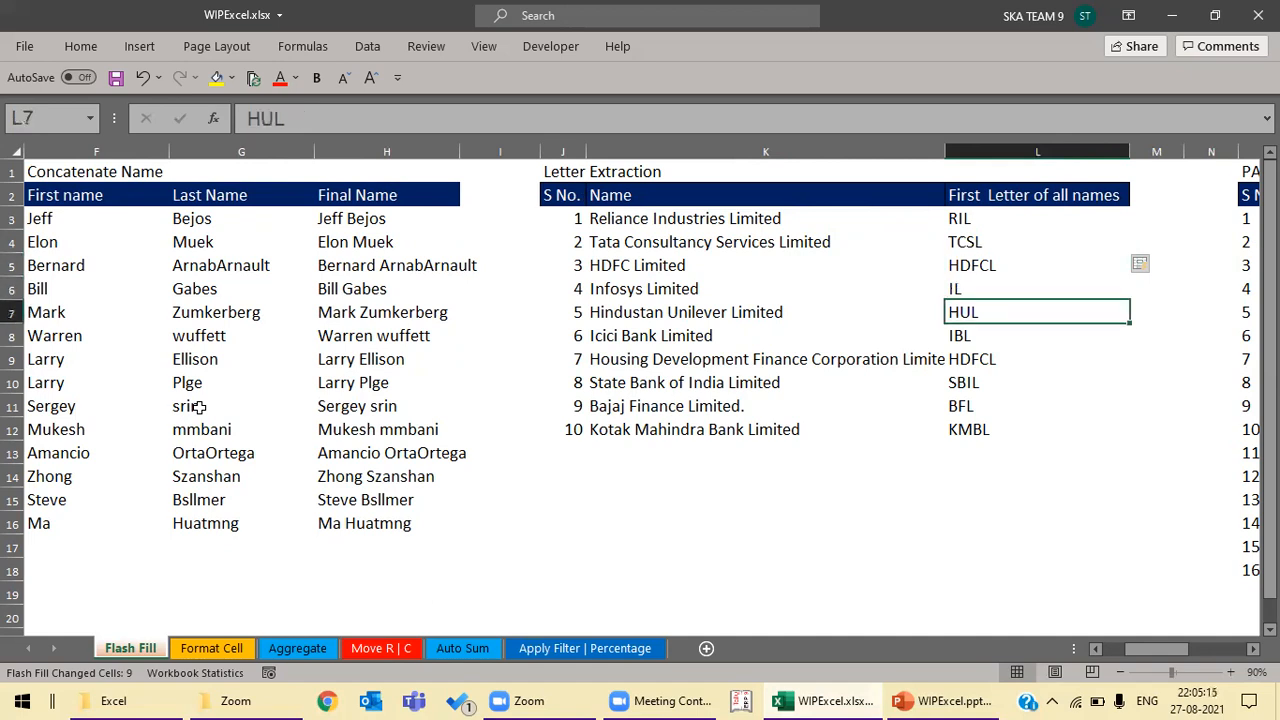
Step: Examine the PAN Number table and the category codes listed under PAN Rules as per Income Tax
key(Right)
key(Right)
key(Right)
key(Right)
key(Right)
key(Right)
key(Right)
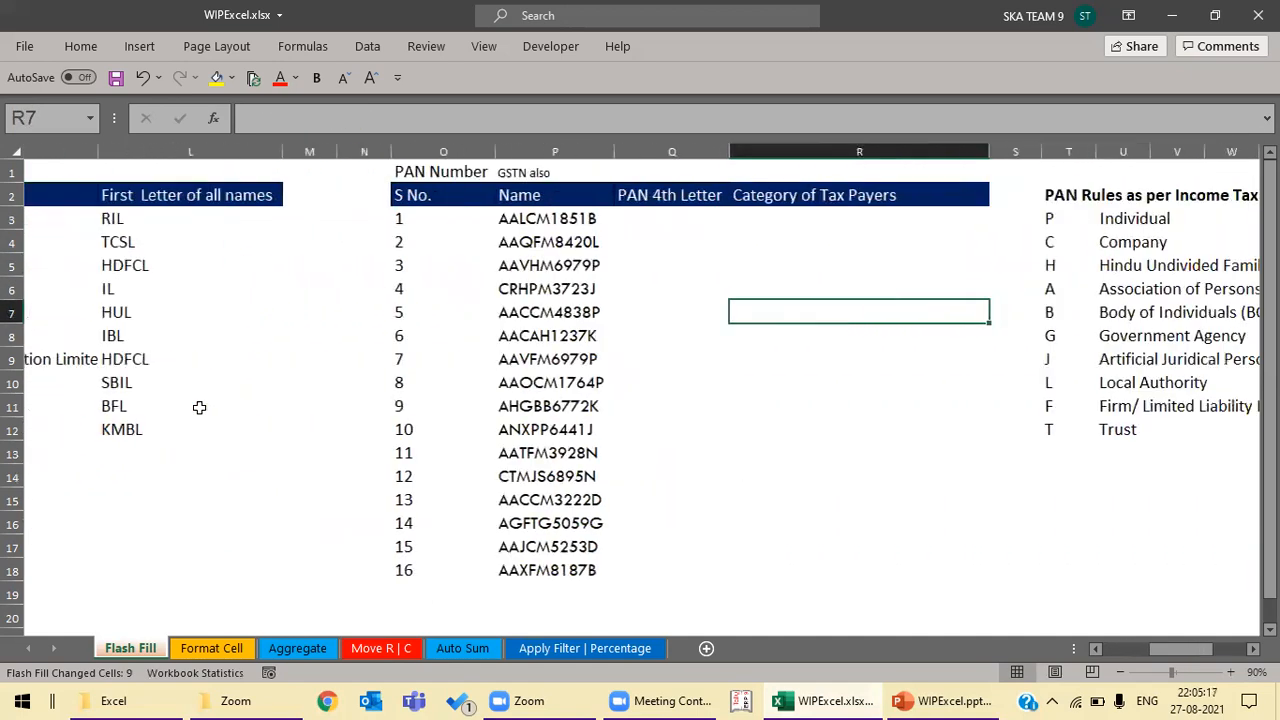
key(Right)
key(Right)
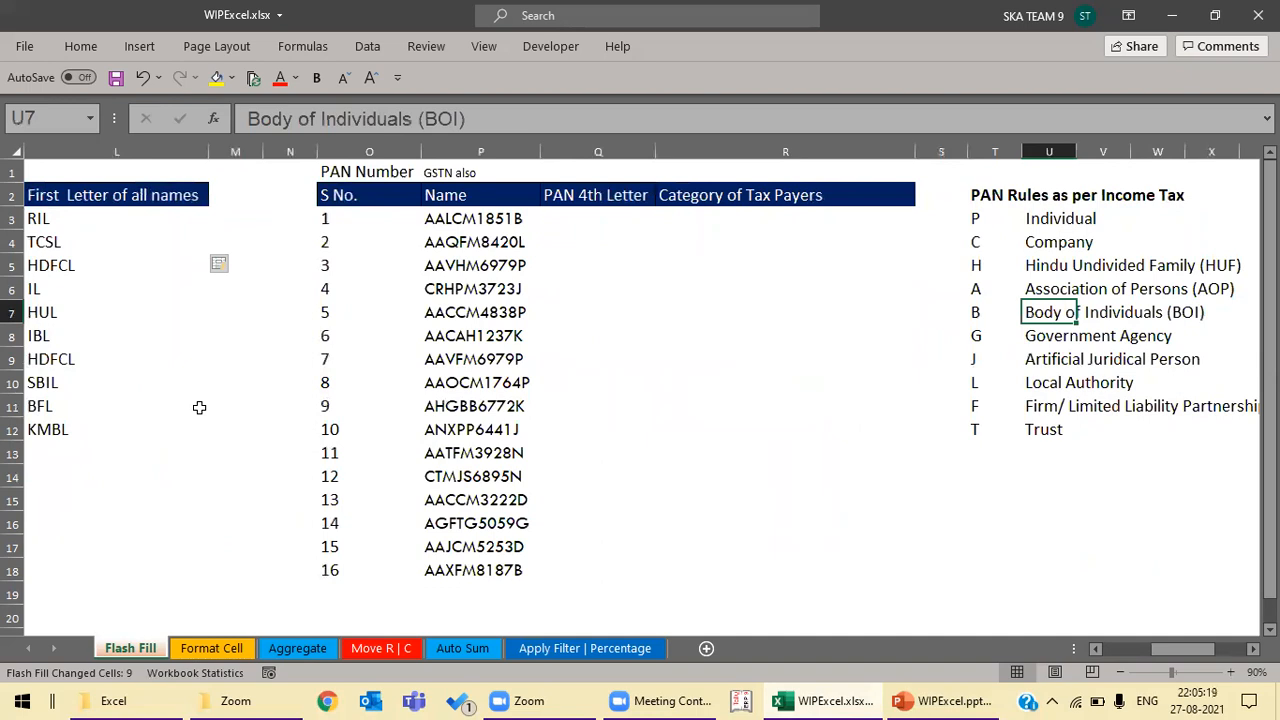
key(Left)
key(Left)
key(Left)
key(Left)
key(Left)
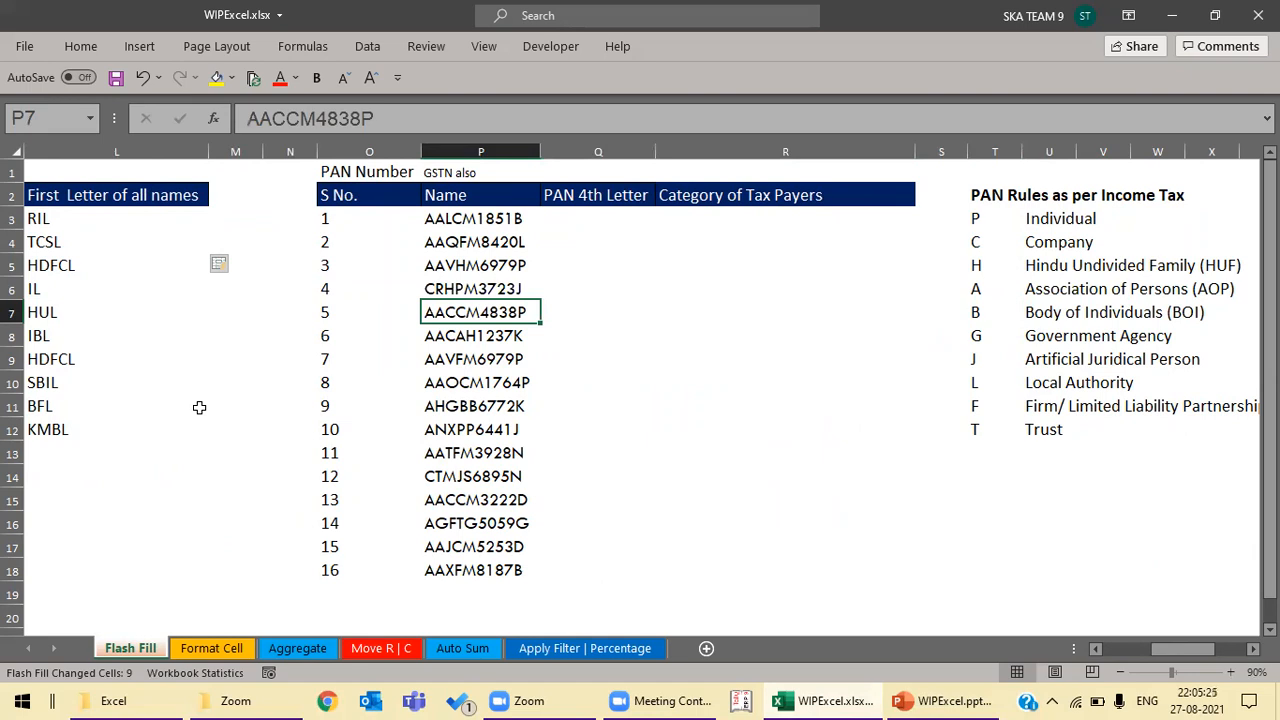
key(Down)
key(Down)
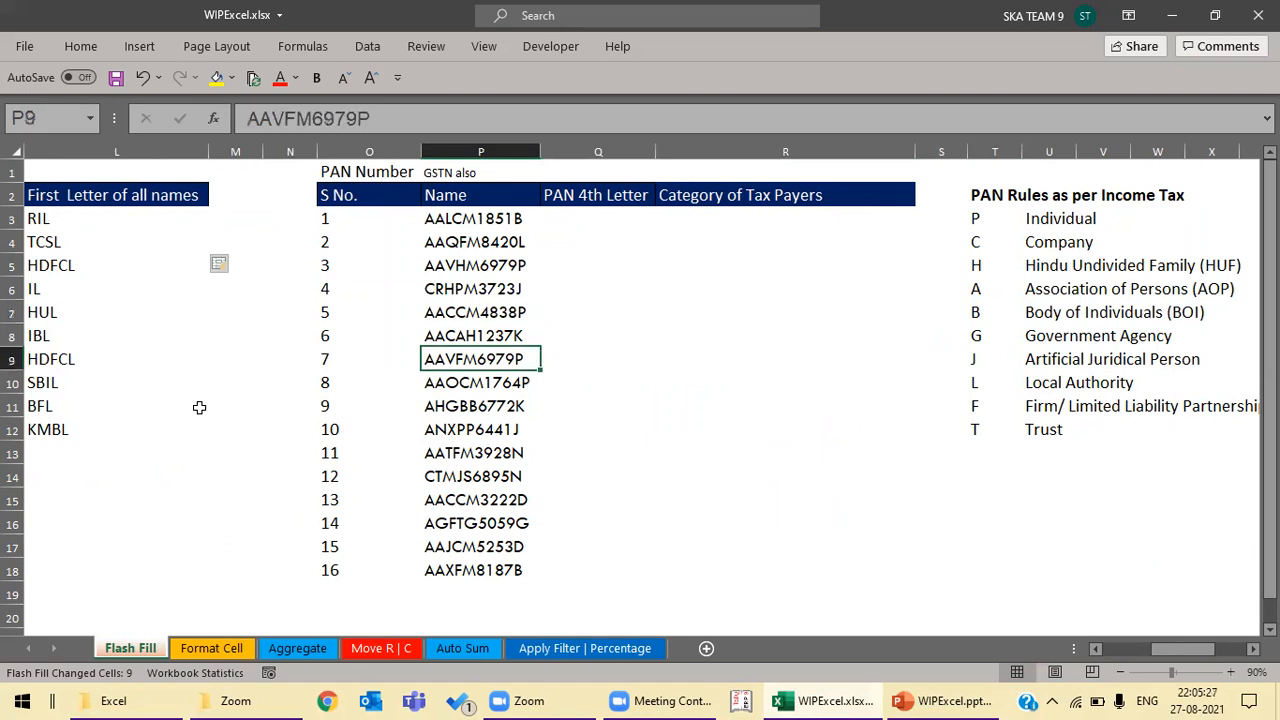
key(Left)
key(shift+Right)
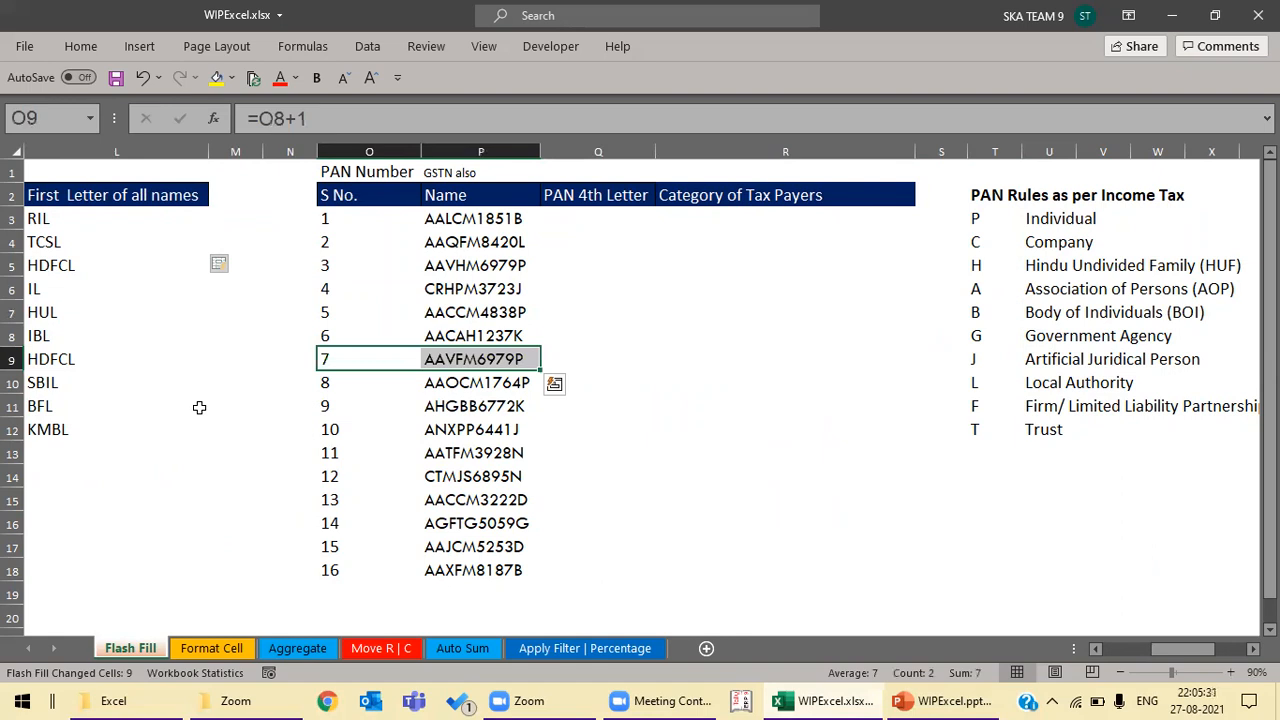
key(Up)
key(Up)
key(Up)
key(Up)
key(Up)
key(Up)
key(Up)
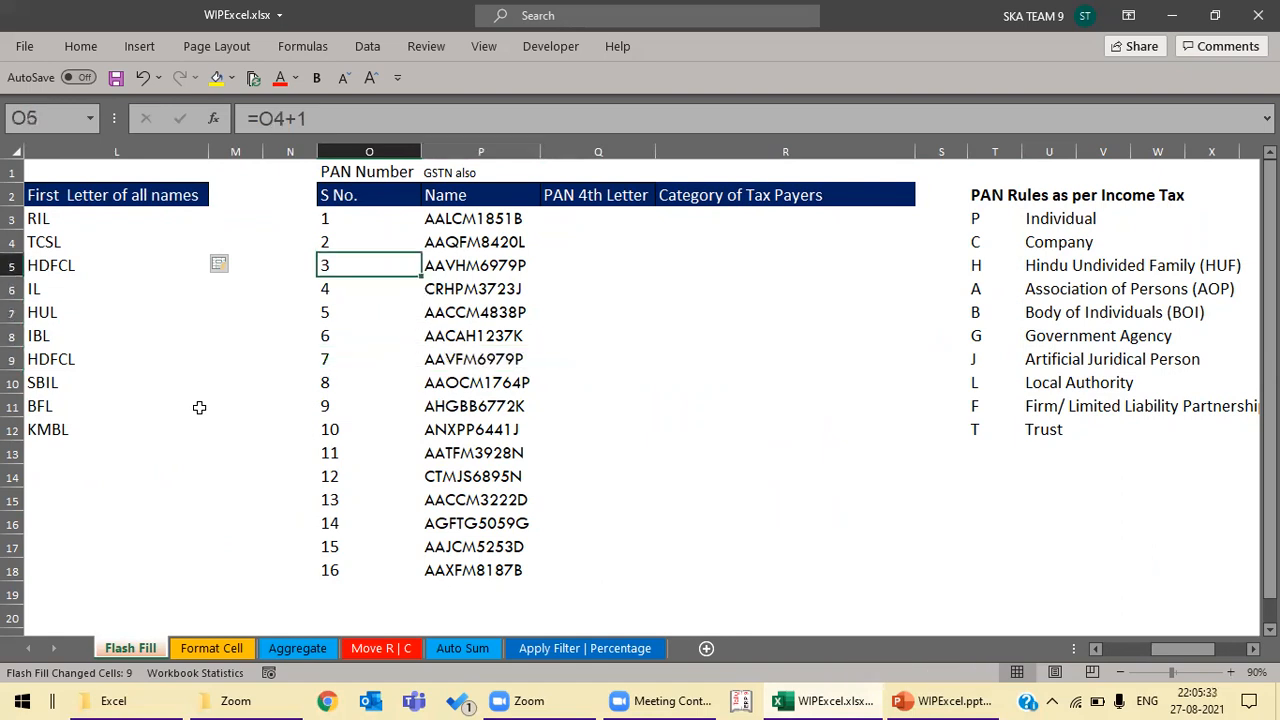
Step: Fill the PAN 4th Letter column Q3:Q18 with Flash Fill, starting from C in Q3 and F in Q4
key(Right)
key(Right)
key(Down)
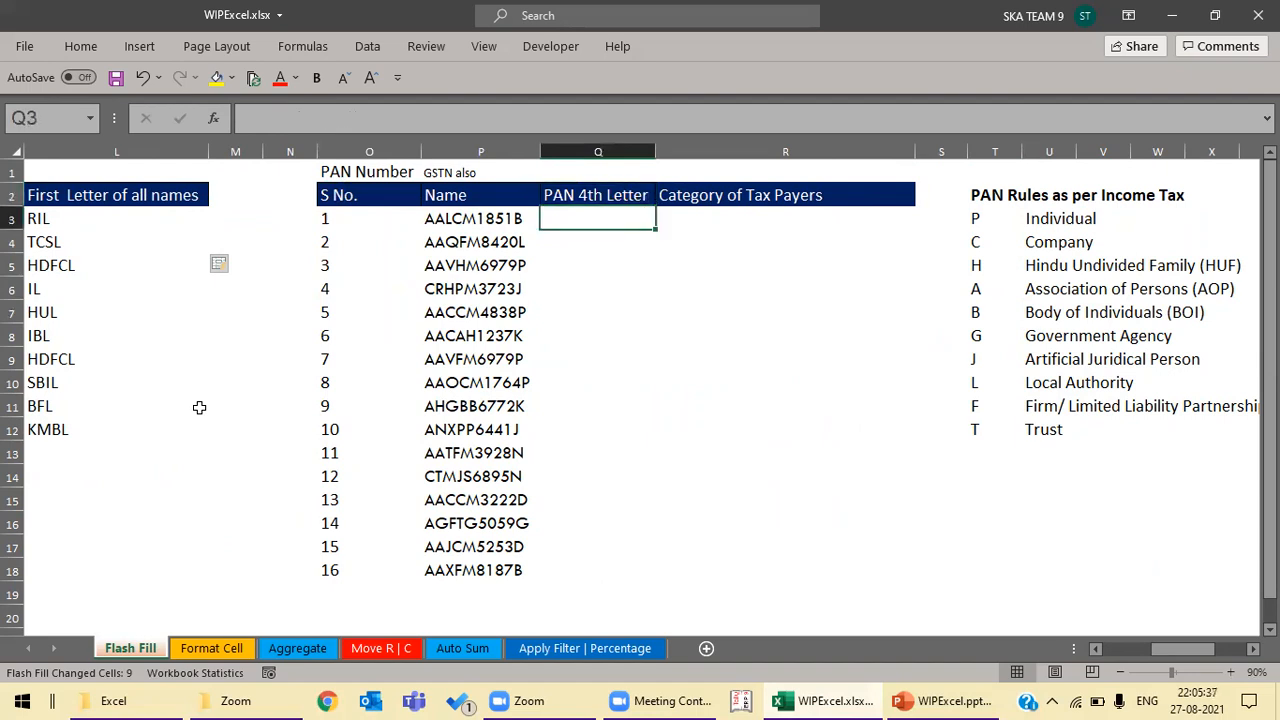
key(Right)
key(Right)
key(Right)
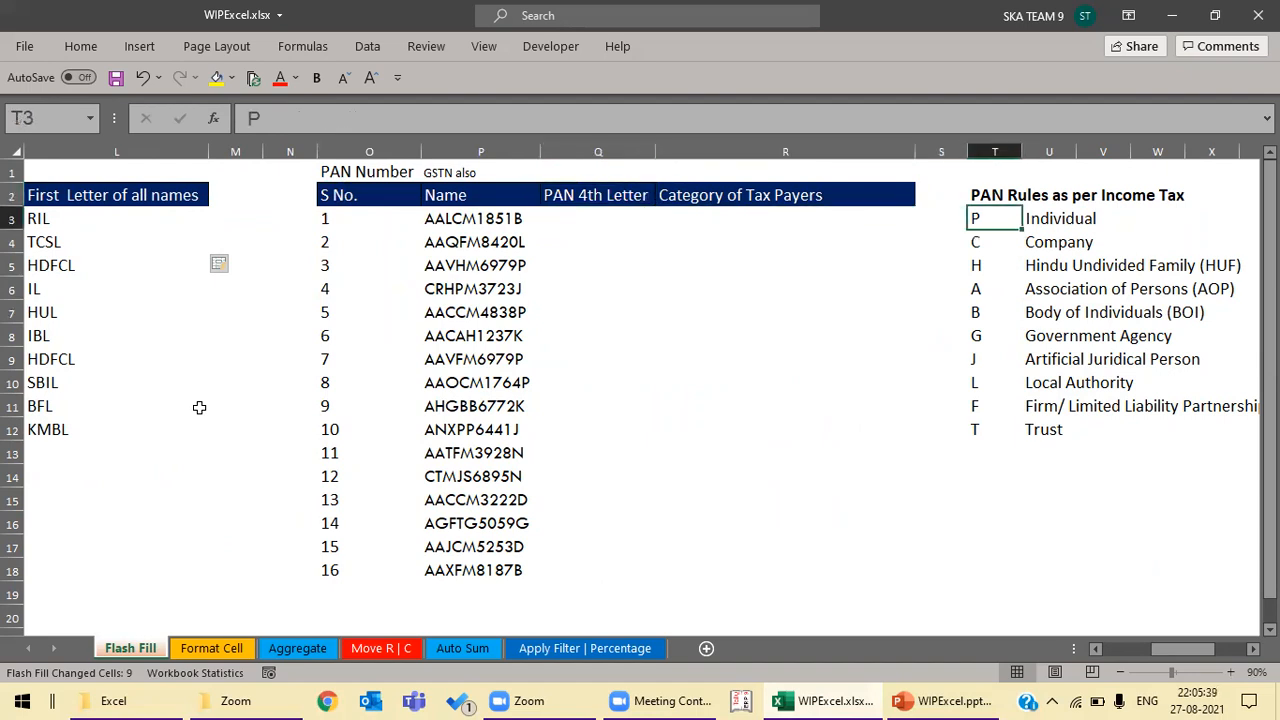
key(Left)
key(Left)
key(Left)
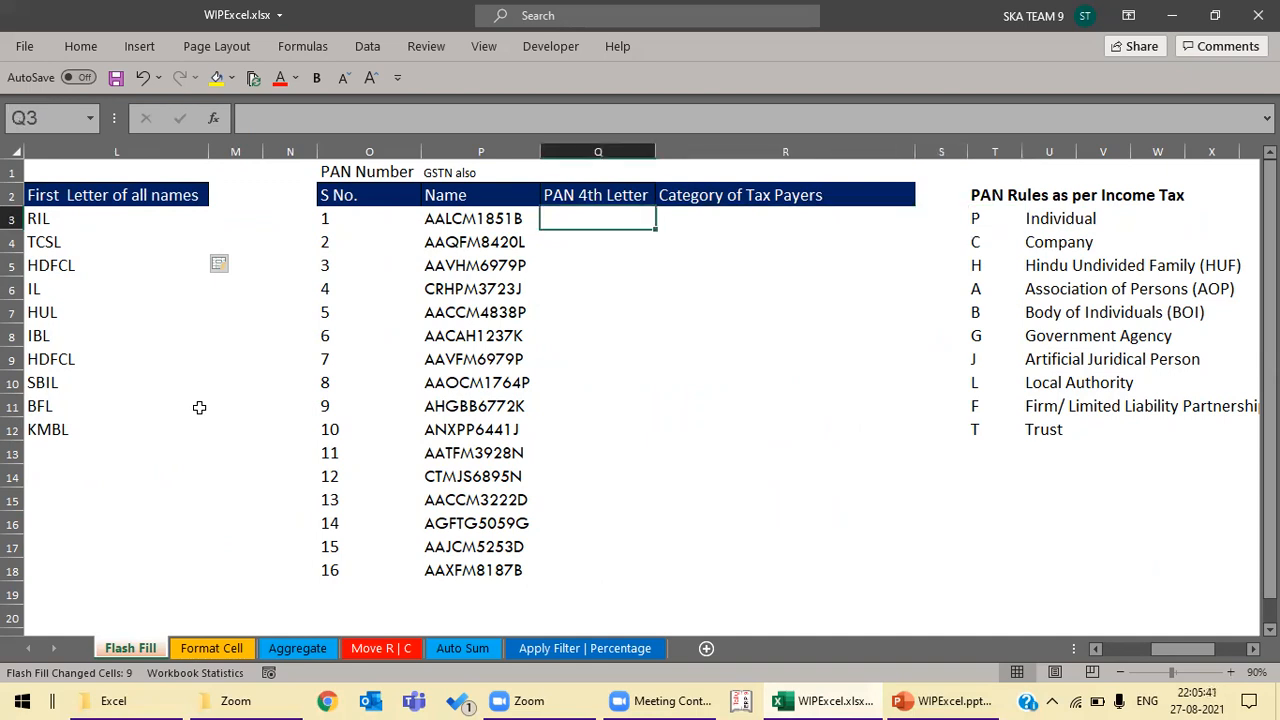
key(Left)
key(Right)
text(C)
key(Return)
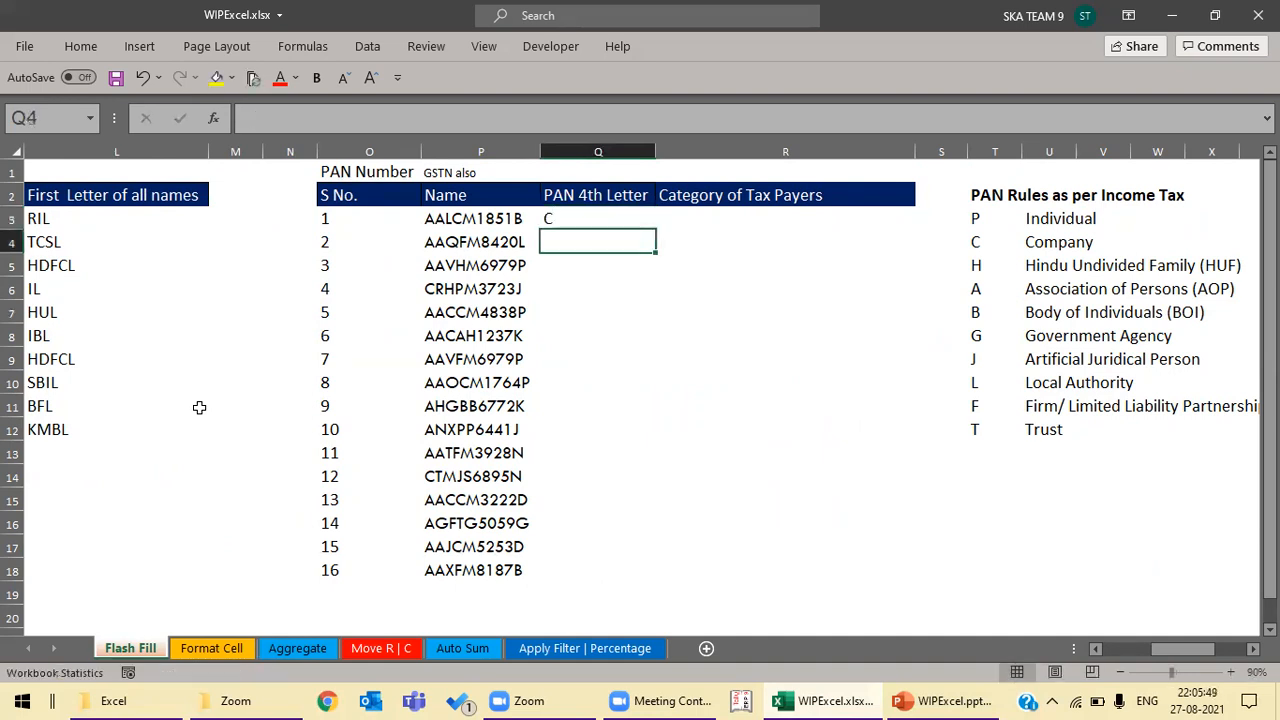
text(F)
key(Return)
key(Up)
key(Up)
key(ctrl+shift+Down)
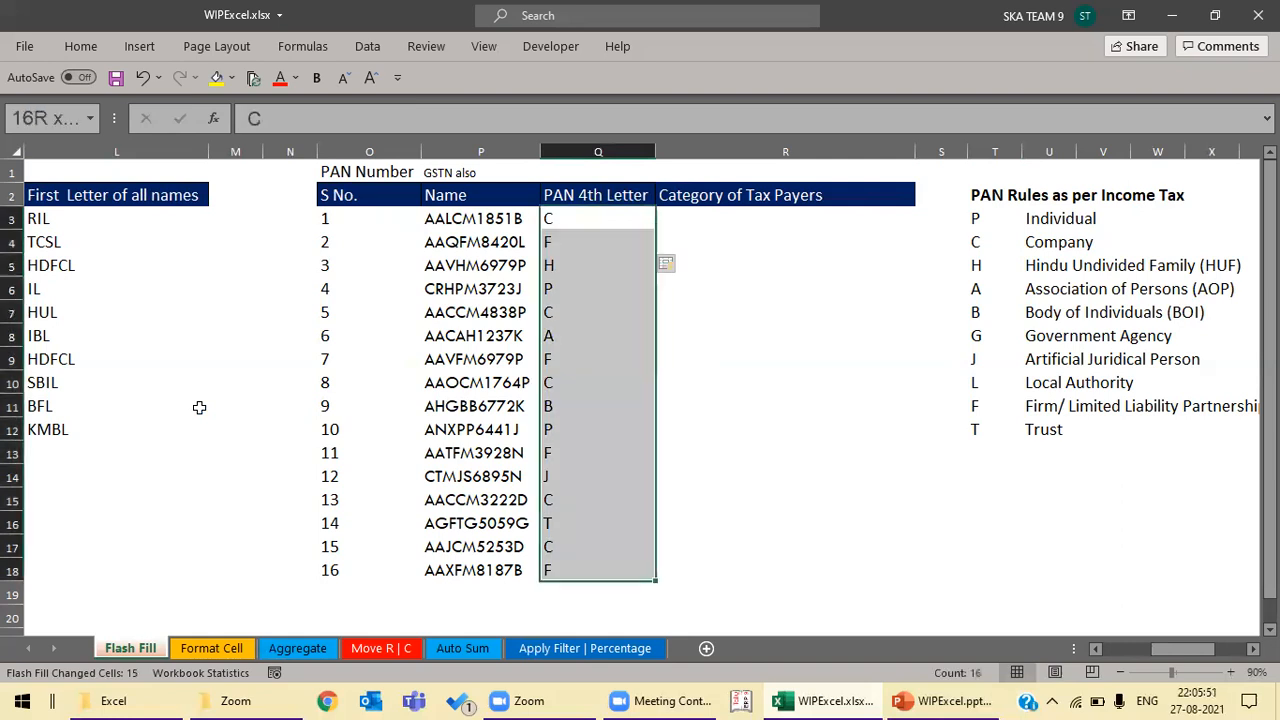
Step: Enter =VLOOKUP(Q3,$T$3:$U$12,2,0) in R3 to look up the taxpayer category for the first PAN's 4th letter
key(Up)
key(Down)
key(Down)
key(Down)
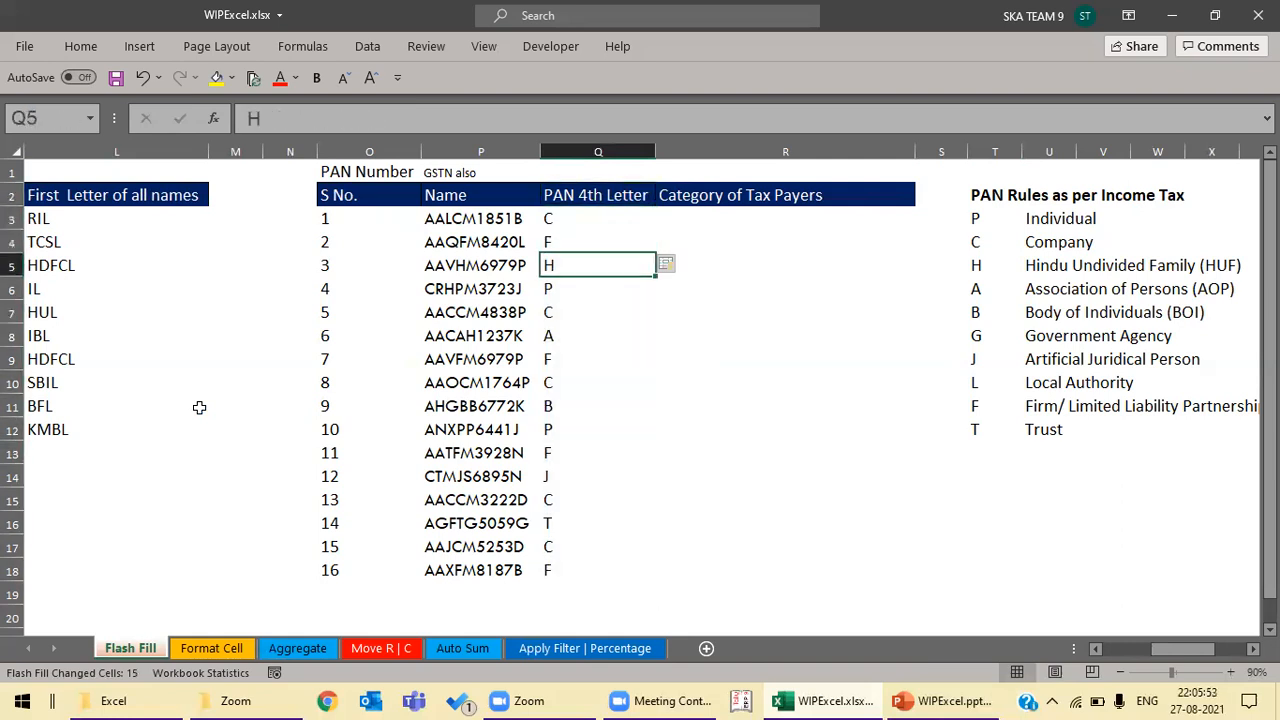
key(Right)
key(Up)
key(Up)
text(=v)
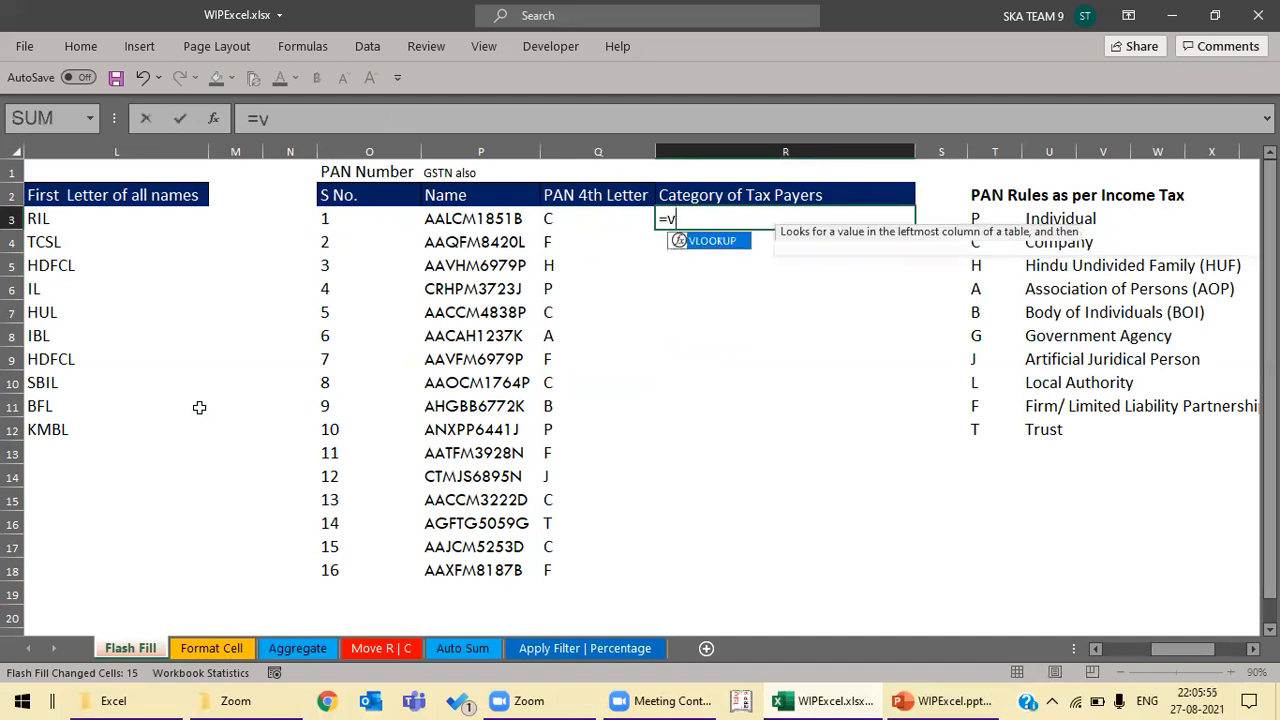
key(Tab)
key(Left)
text(,)
key(Right)
key(Right)
key(shift+Right)
key(shift+Down)
key(shift+Down)
key(shift+Down)
key(shift+Down)
key(shift+Down)
key(shift+Down)
key(shift+Down)
key(shift+Down)
key(shift+Down)
key(F4)
text(,2,0)
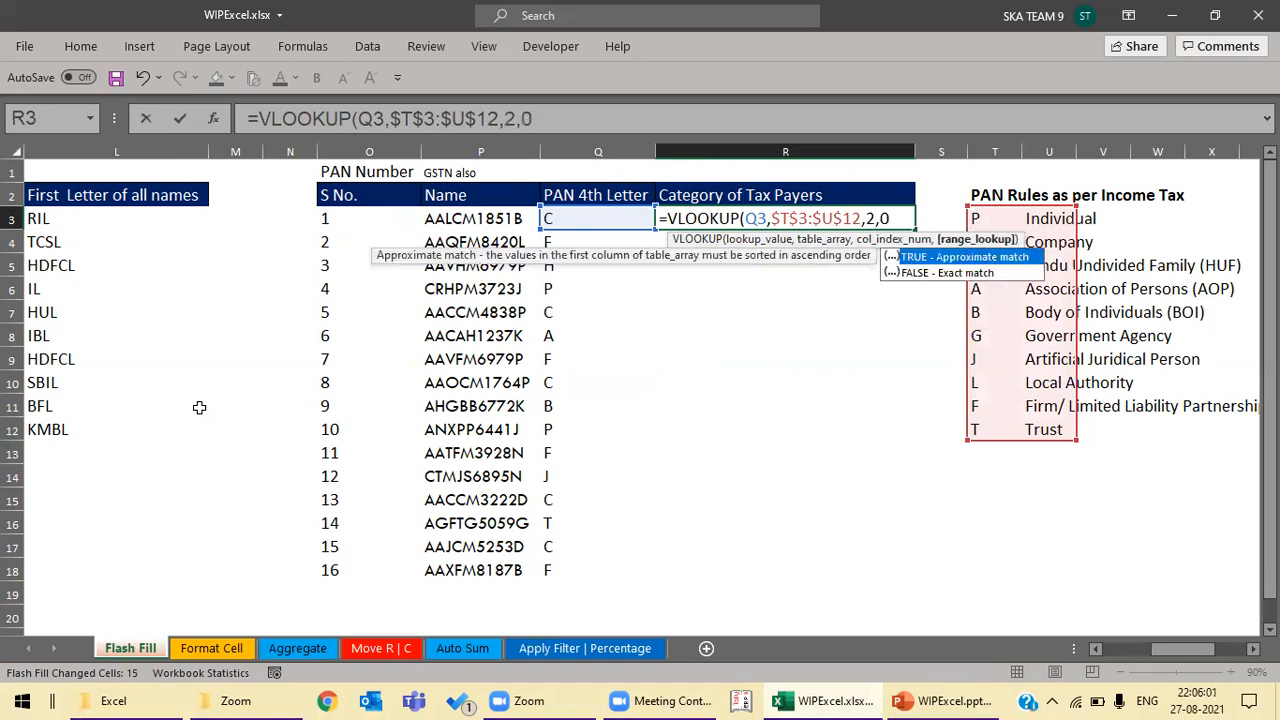
key(Return)
Step: Fill the VLOOKUP formula from R3 down to R18 in the Category of Tax Payers column
key(Up)
key(Left)
key(ctrl+Down)
key(Right)
key(ctrl+shift+Up)
key(ctrl+d)
Step: Compare the PAN numbers with their 4th letters and taxpayer categories row by row through row 8
key(Down)
key(Up)
key(Up)
key(Up)
key(Up)
key(Left)
key(Up)
key(ctrl+Up)
key(Down)
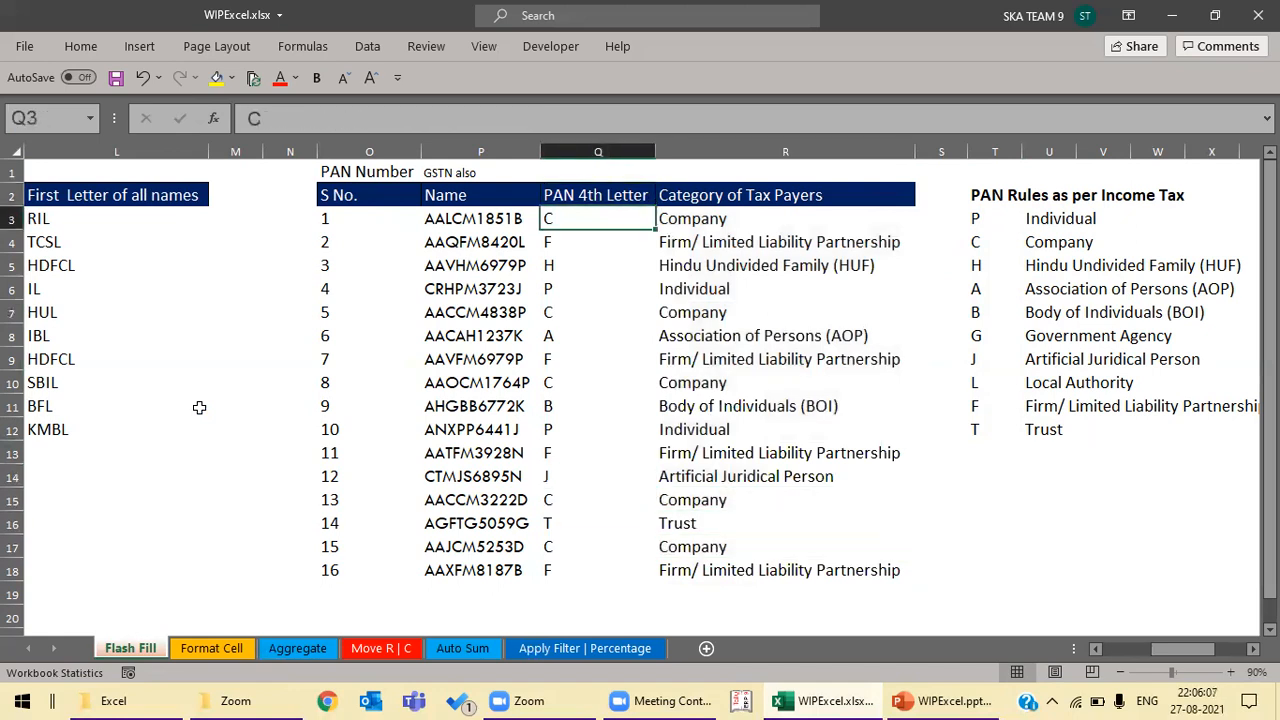
key(Down)
key(Right)
key(Up)
key(Down)
key(Left)
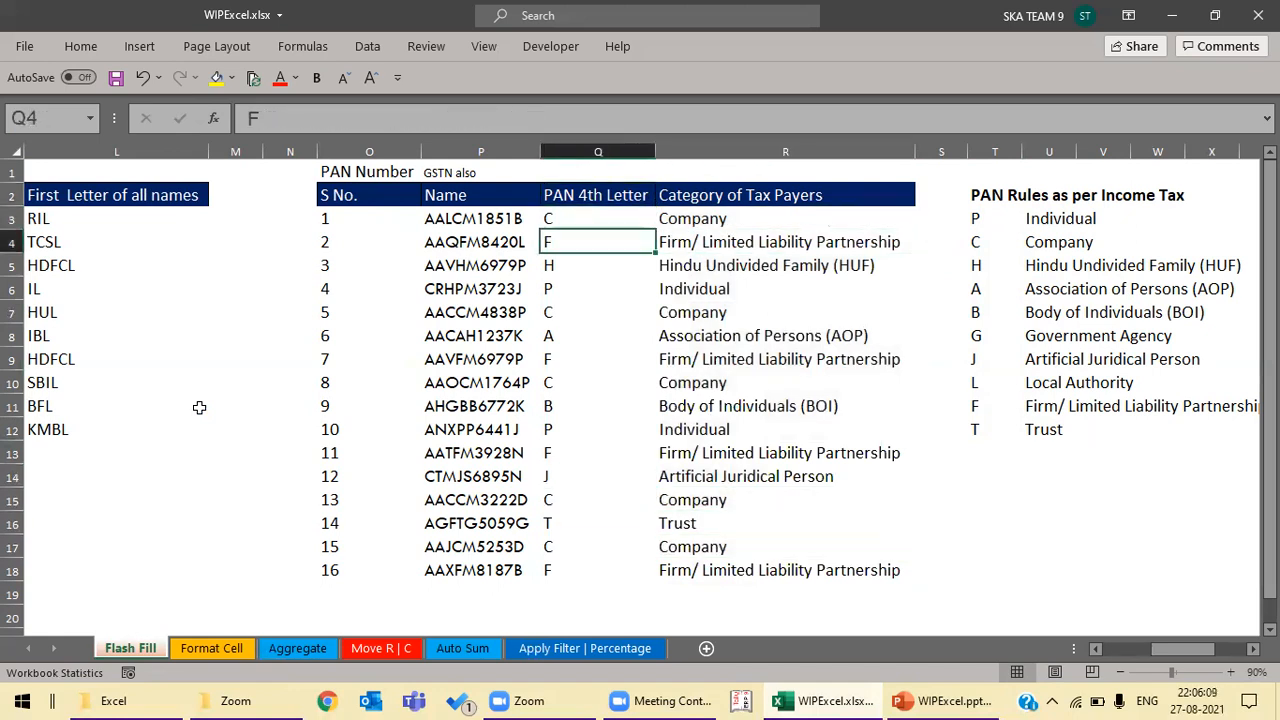
key(Left)
key(Left)
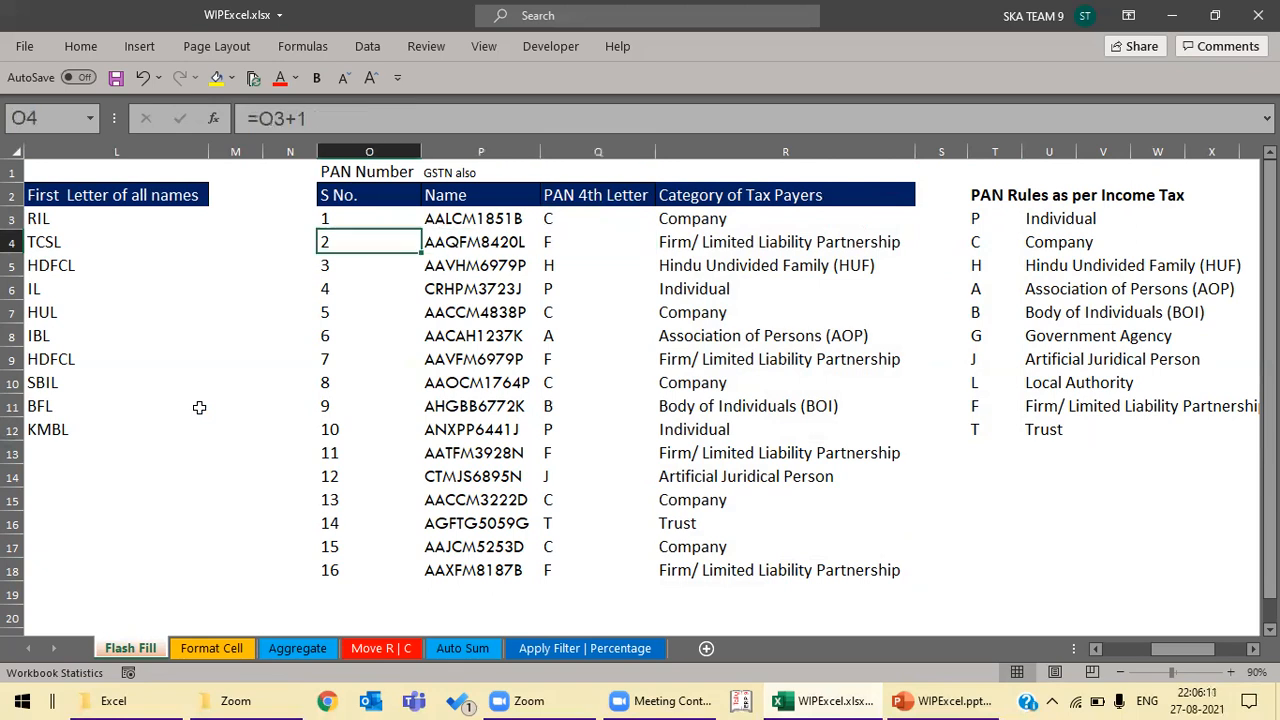
key(Right)
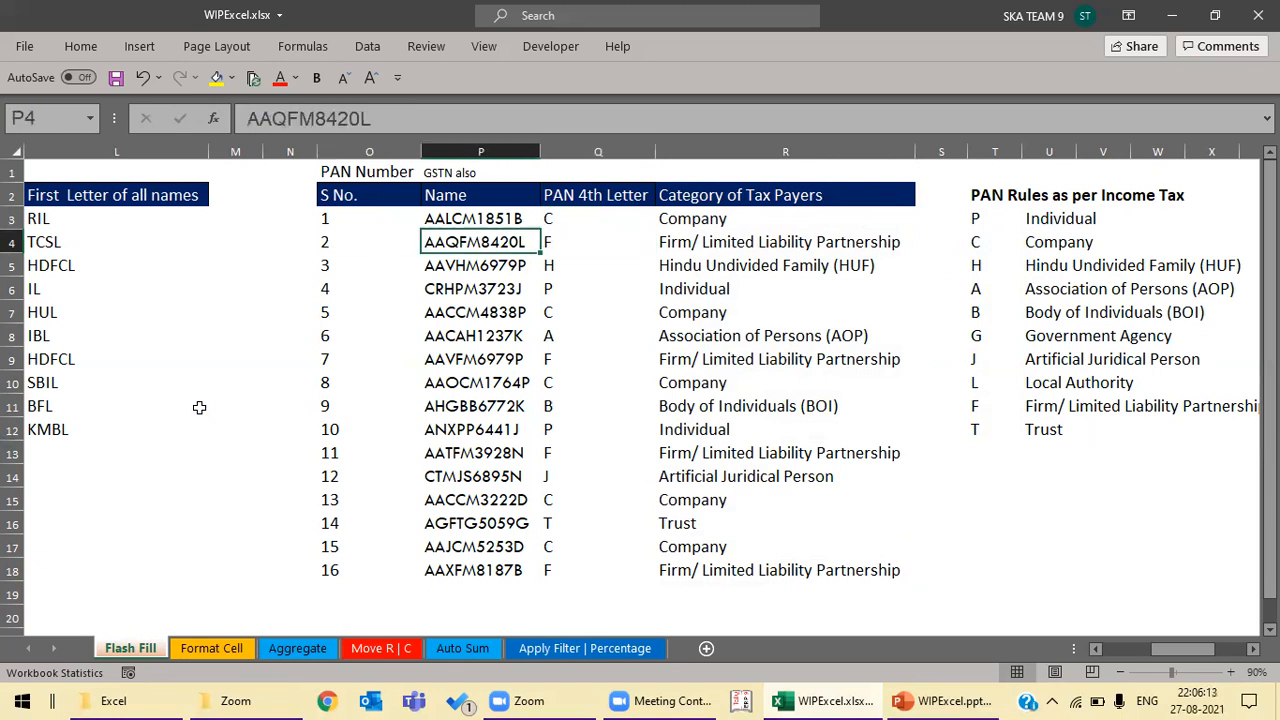
key(Right)
key(Right)
key(Down)
key(Down)
key(Left)
key(Left)
key(Right)
key(Right)
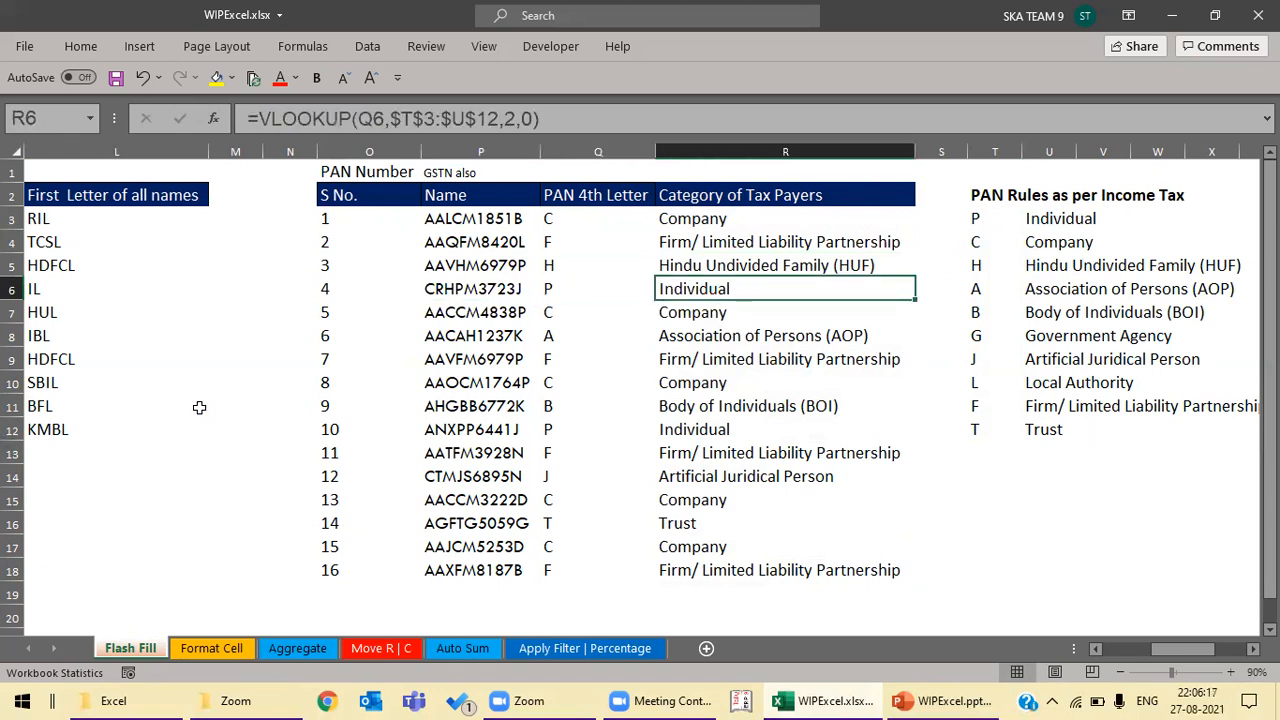
key(Down)
key(Down)
key(Left)
key(Left)
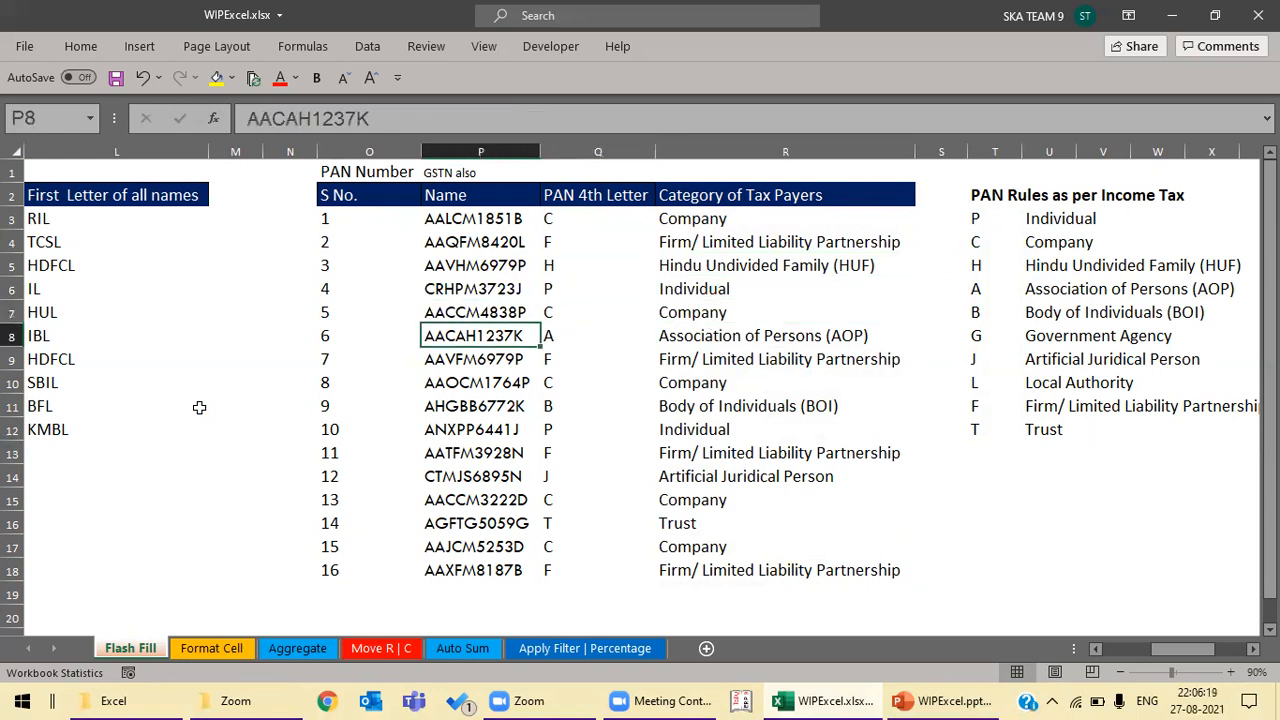
key(Right)
key(Right)
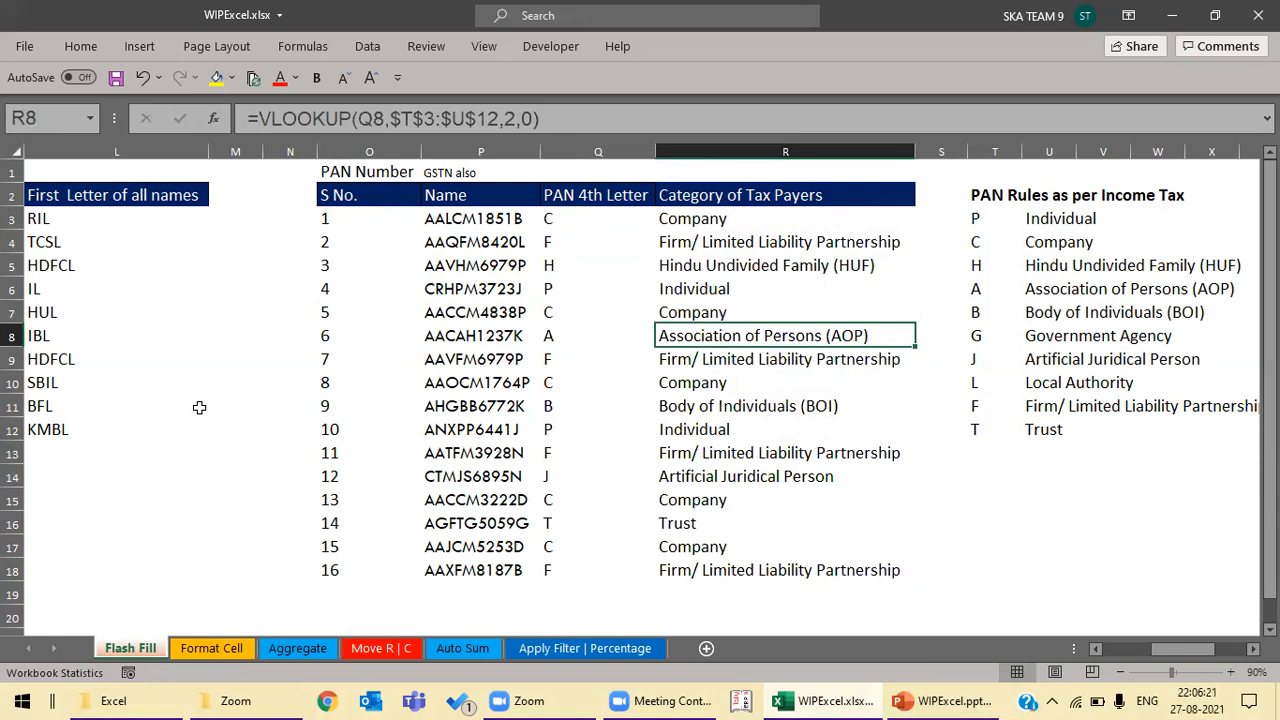
Step: Review the full PAN number list, the category lookup results and the GSTN note above the Name column
key(Left)
key(Left)
key(Up)
key(ctrl+Up)
key(Down)
key(ctrl+shift+Down)
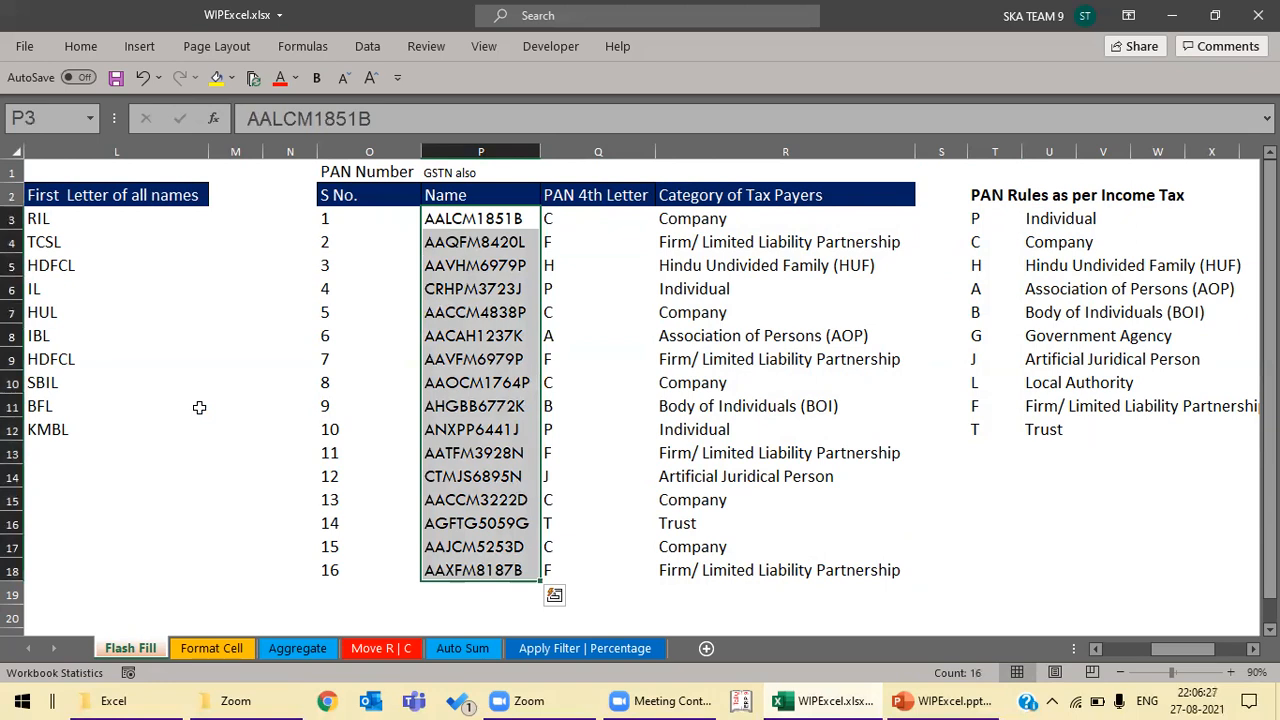
key(Right)
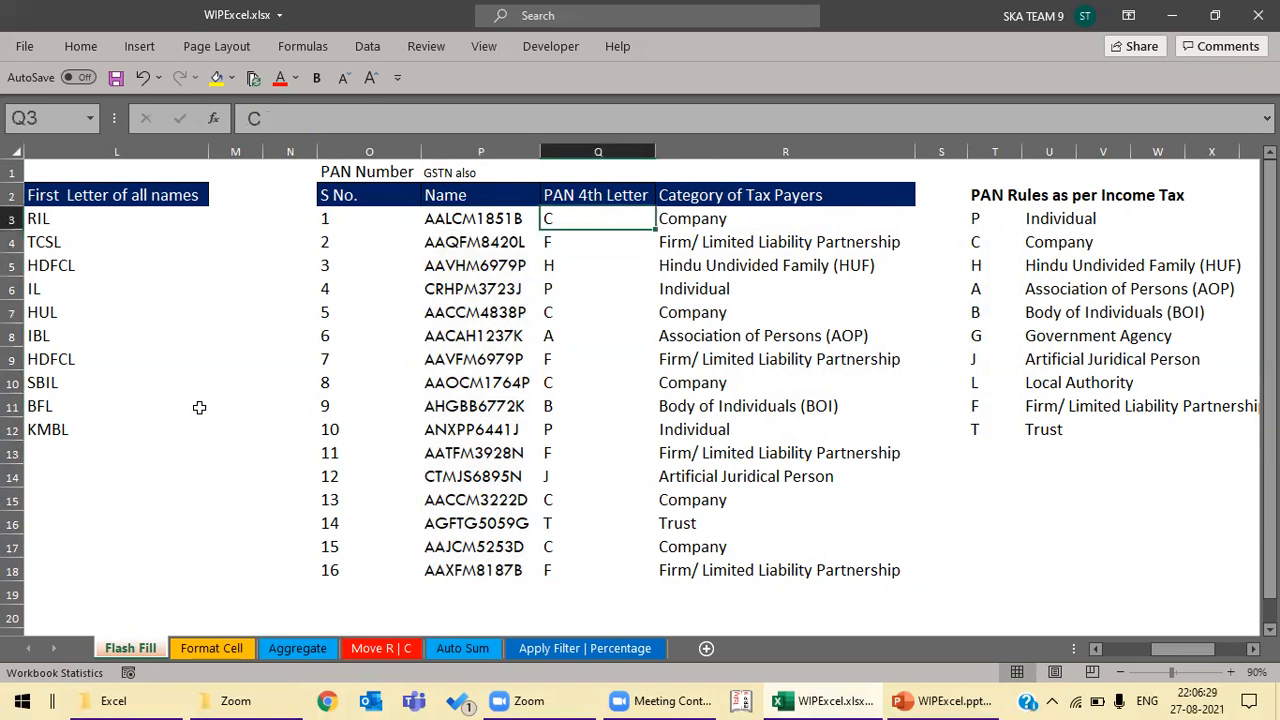
key(Right)
key(Down)
key(Down)
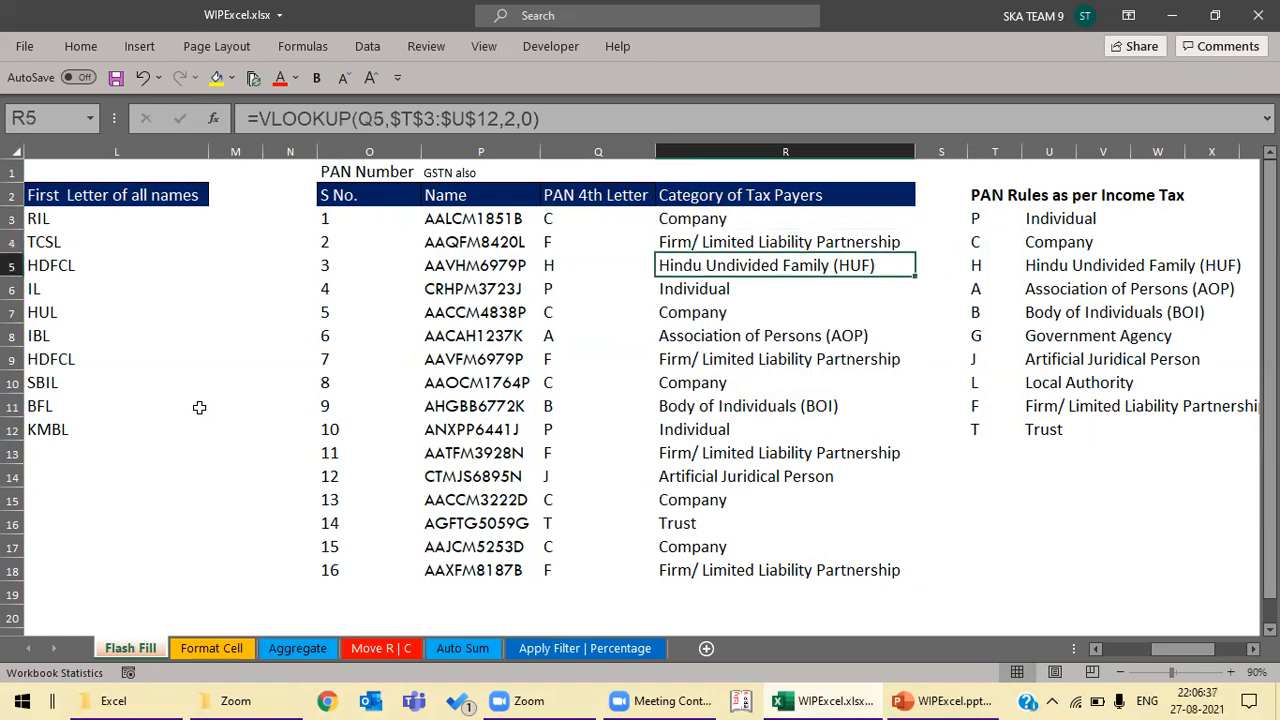
key(Down)
key(Down)
key(Down)
key(Down)
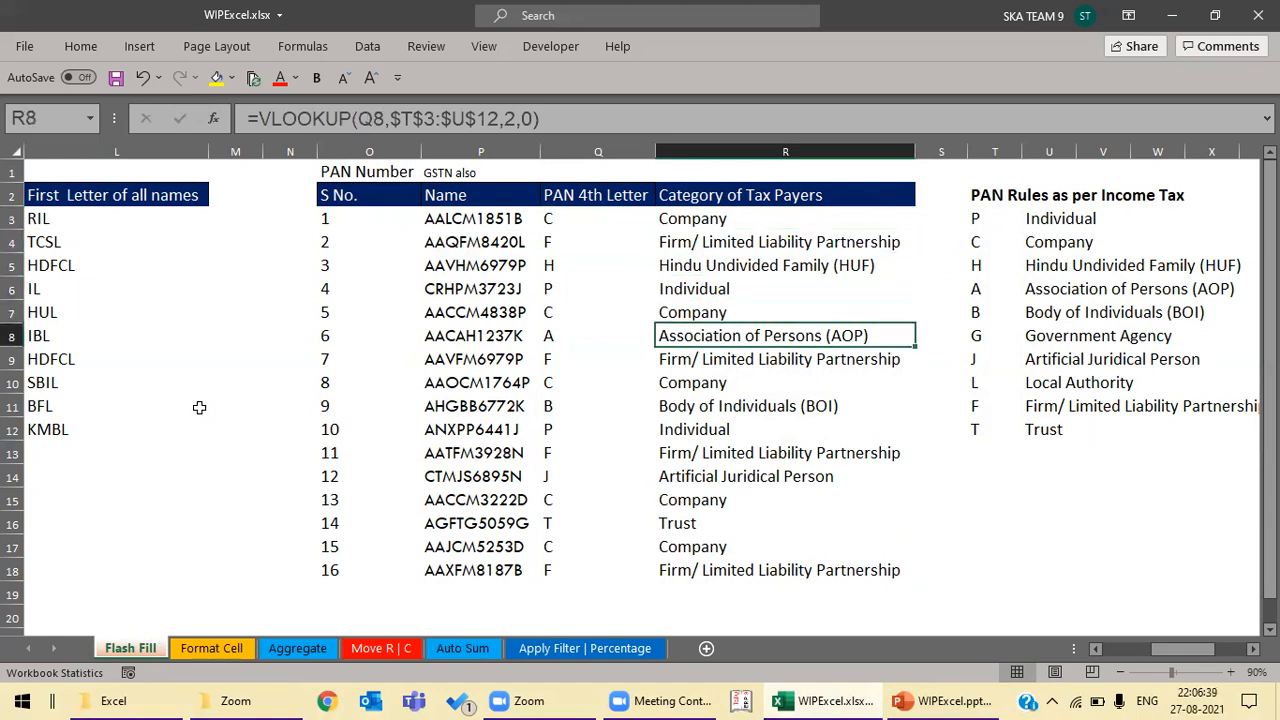
key(Up)
key(Up)
key(ctrl+Up)
key(Up)
key(Left)
key(Left)
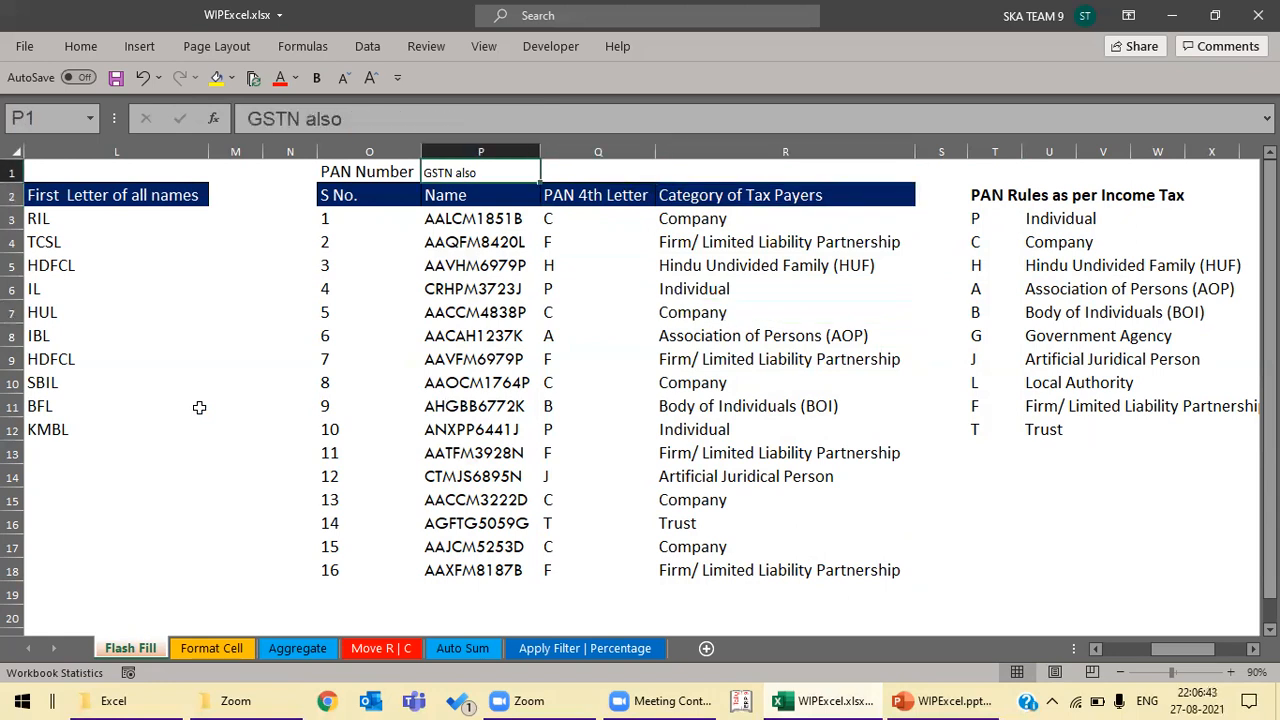
Step: Examine the Email ID Name table and its list of email addresses in AD3:AD16
key(Down)
key(Right)
key(Right)
key(Right)
key(Right)
key(Right)
key(Right)
key(Right)
key(Right)
key(Right)
key(Right)
key(Right)
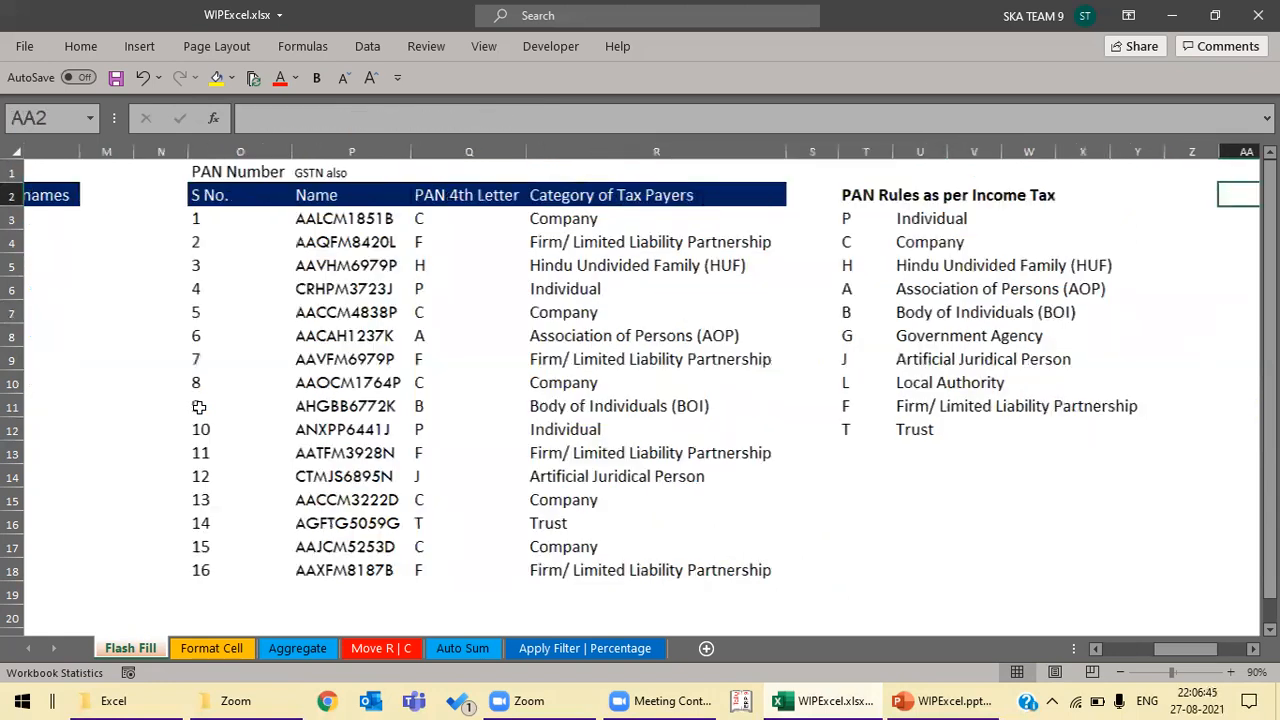
key(Right)
key(Right)
key(Right)
key(Right)
key(Right)
key(Right)
key(Right)
key(Left)
key(Left)
key(Left)
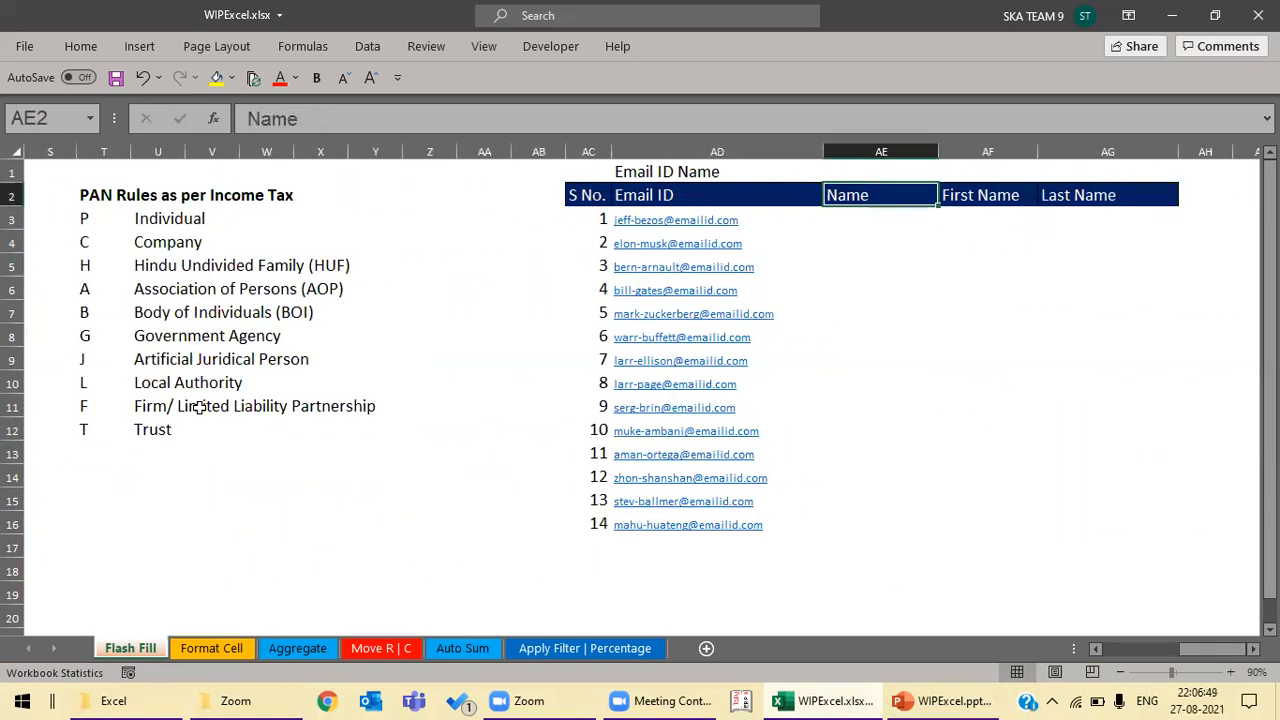
key(Down)
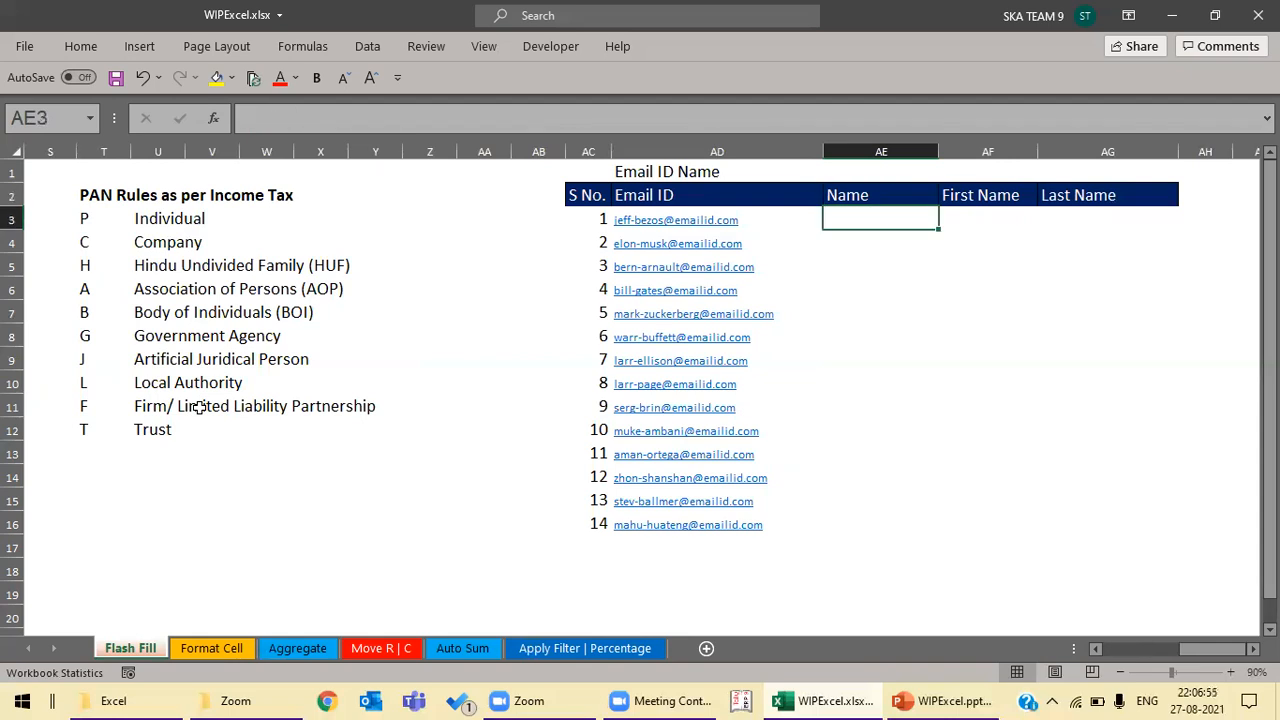
key(Left)
key(ctrl+shift+Down)
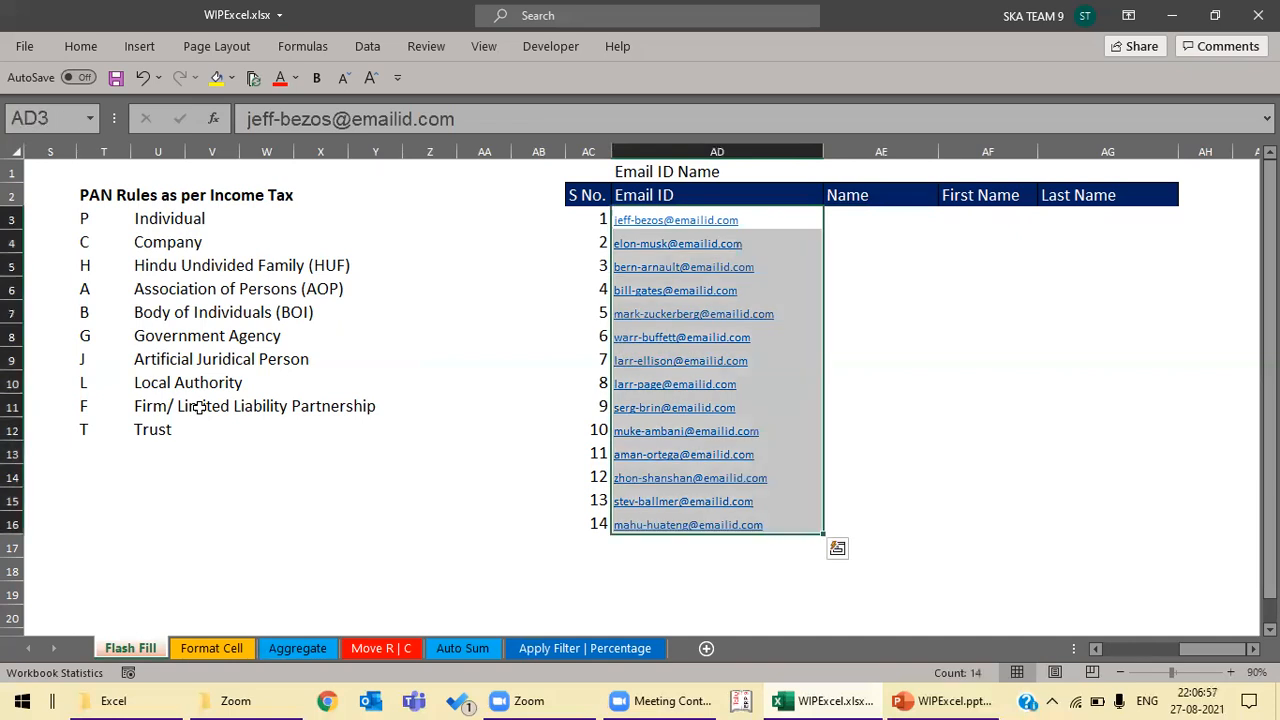
key(Up)
key(Down)
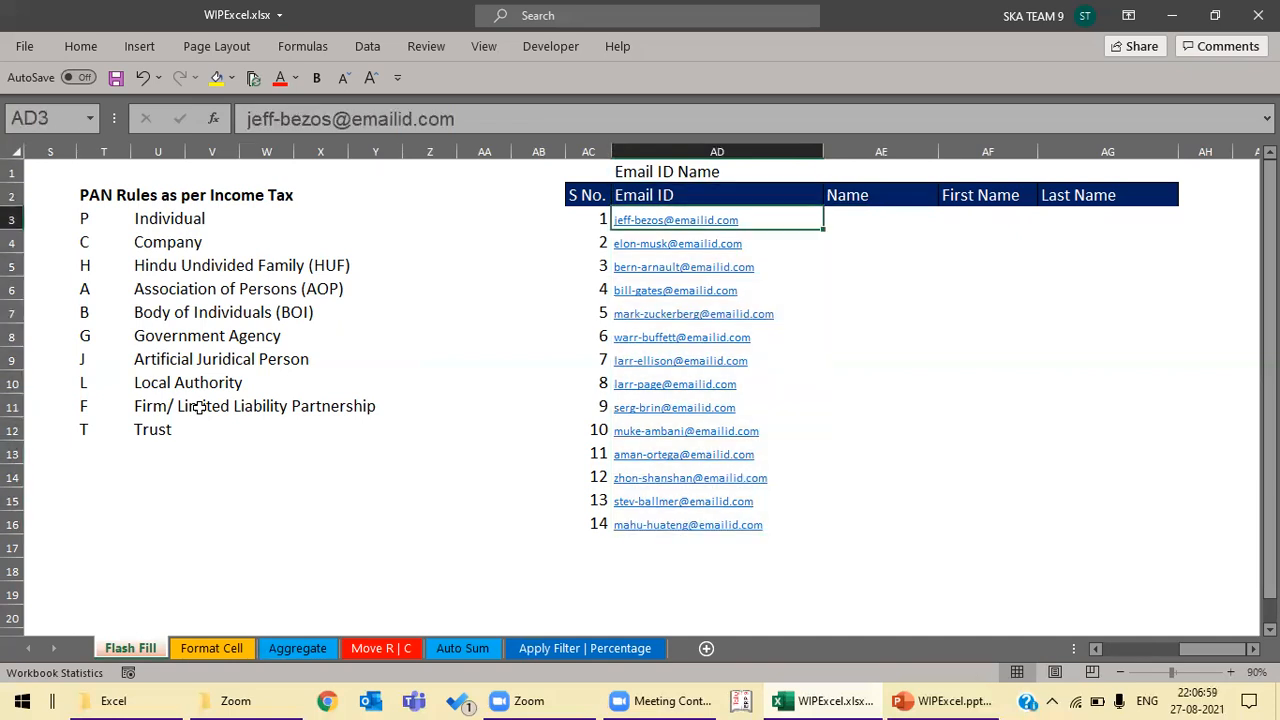
Step: Fill the Name column AE3:AE16 with Flash Fill, starting from Jeff Bezos in AE3 and Elon Musk in AE4
key(Right)
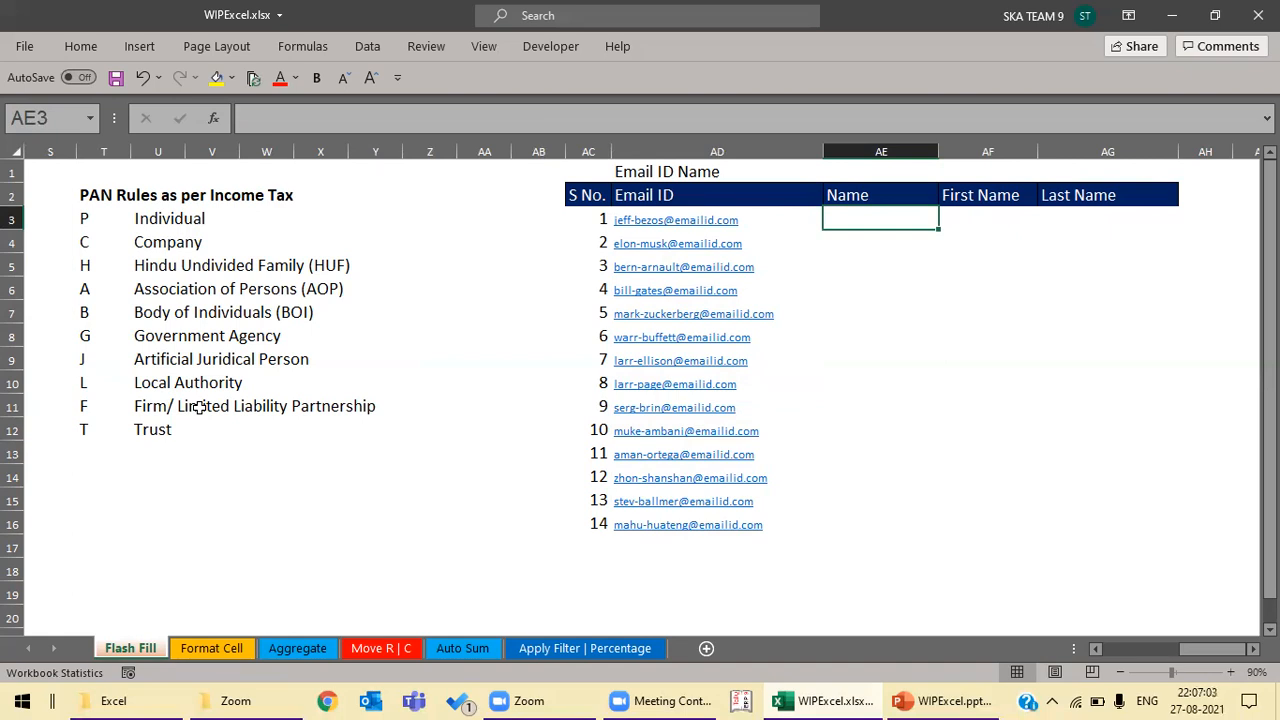
text(Jeff Be)
text(zos)
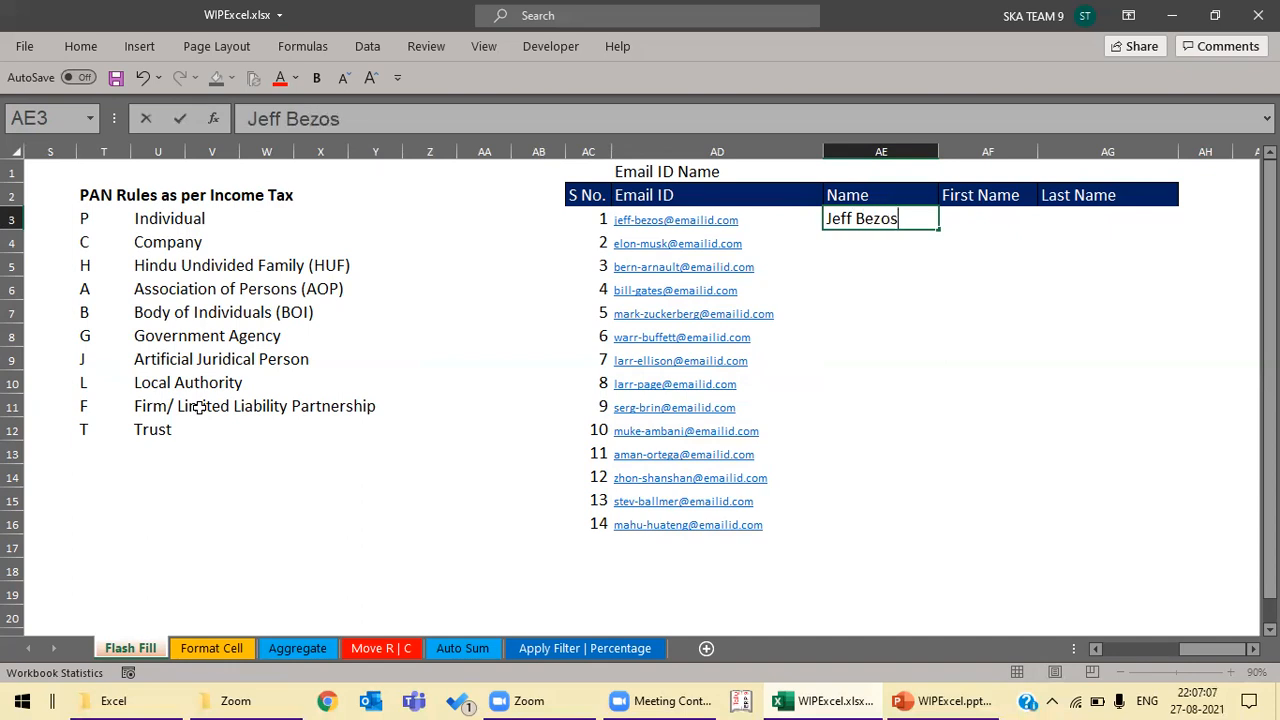
key(Return)
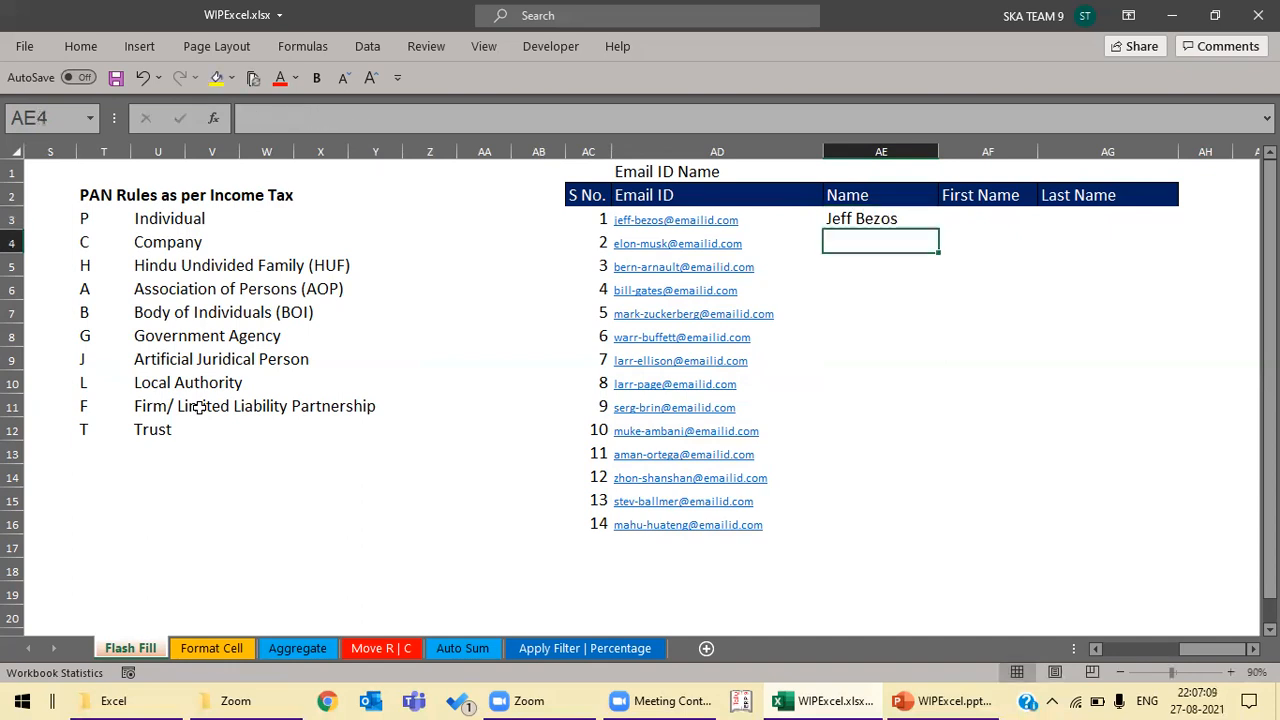
text(Elon Musk)
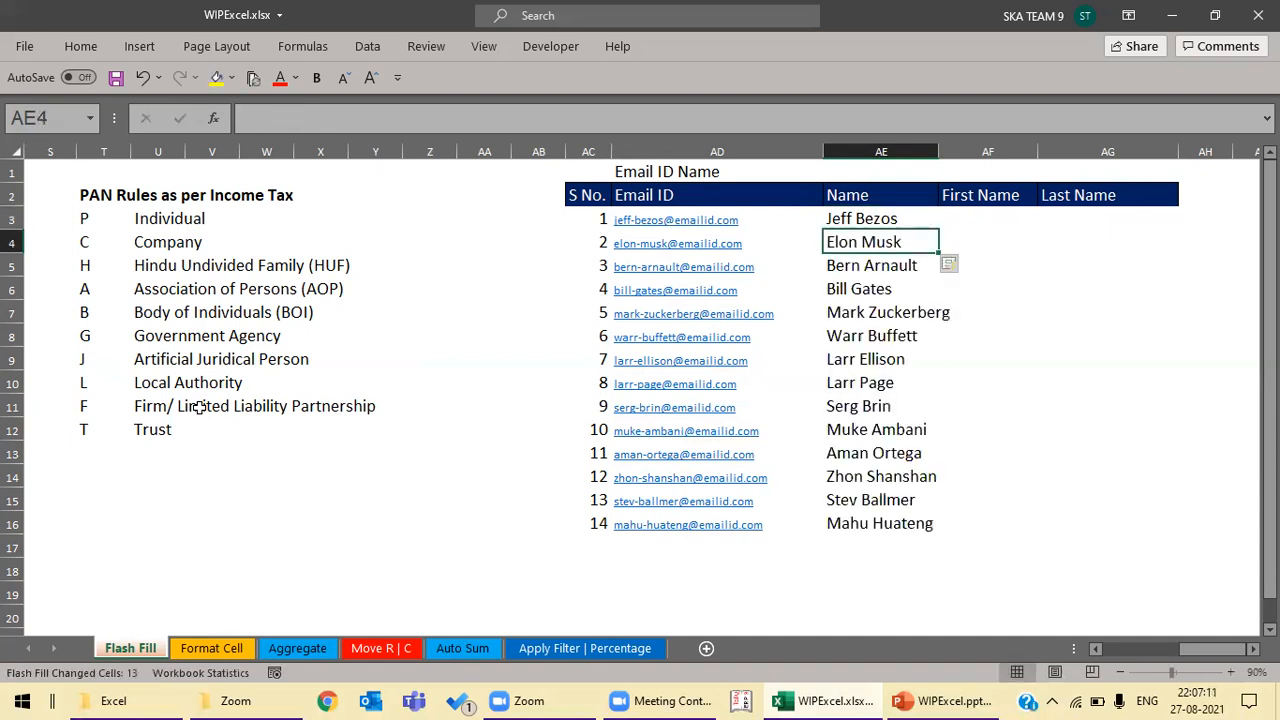
key(Return)
key(Down)
key(ctrl+Down)
key(Up)
key(Up)
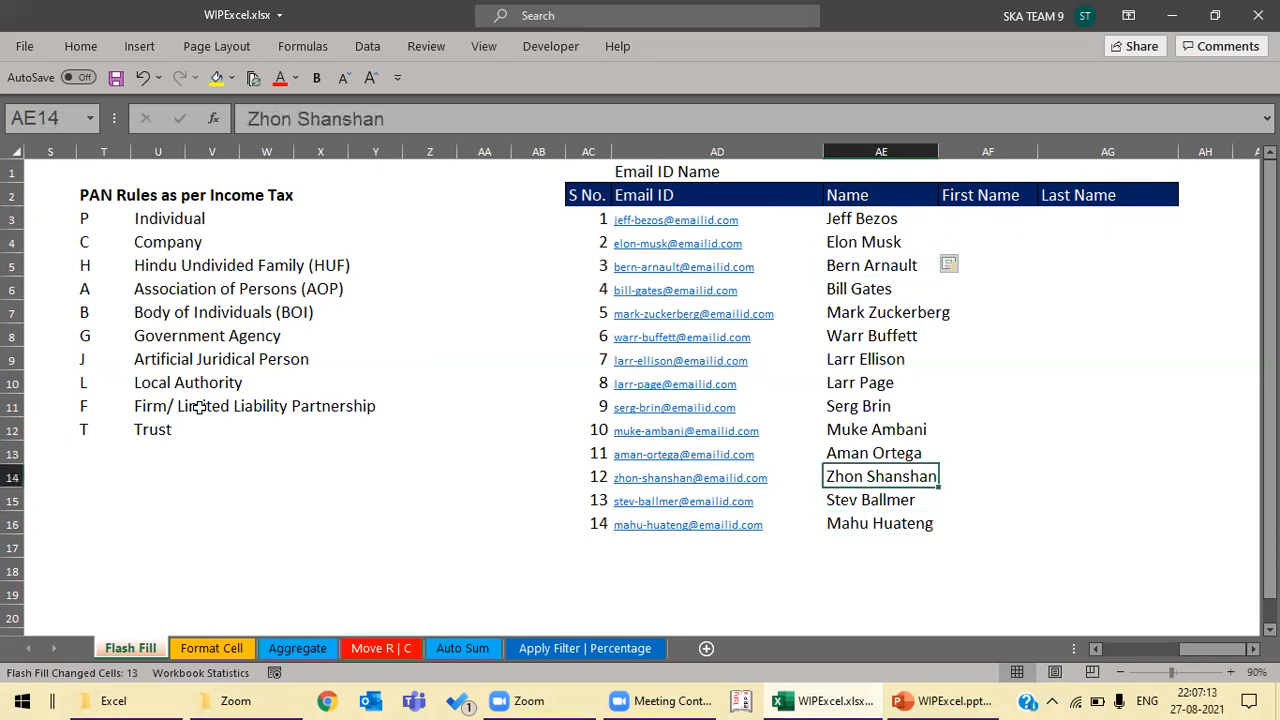
Step: Enter Jeff in AF3 as the first name and Bezos in AG3 as the last name
key(ctrl+Up)
key(Down)
key(Right)
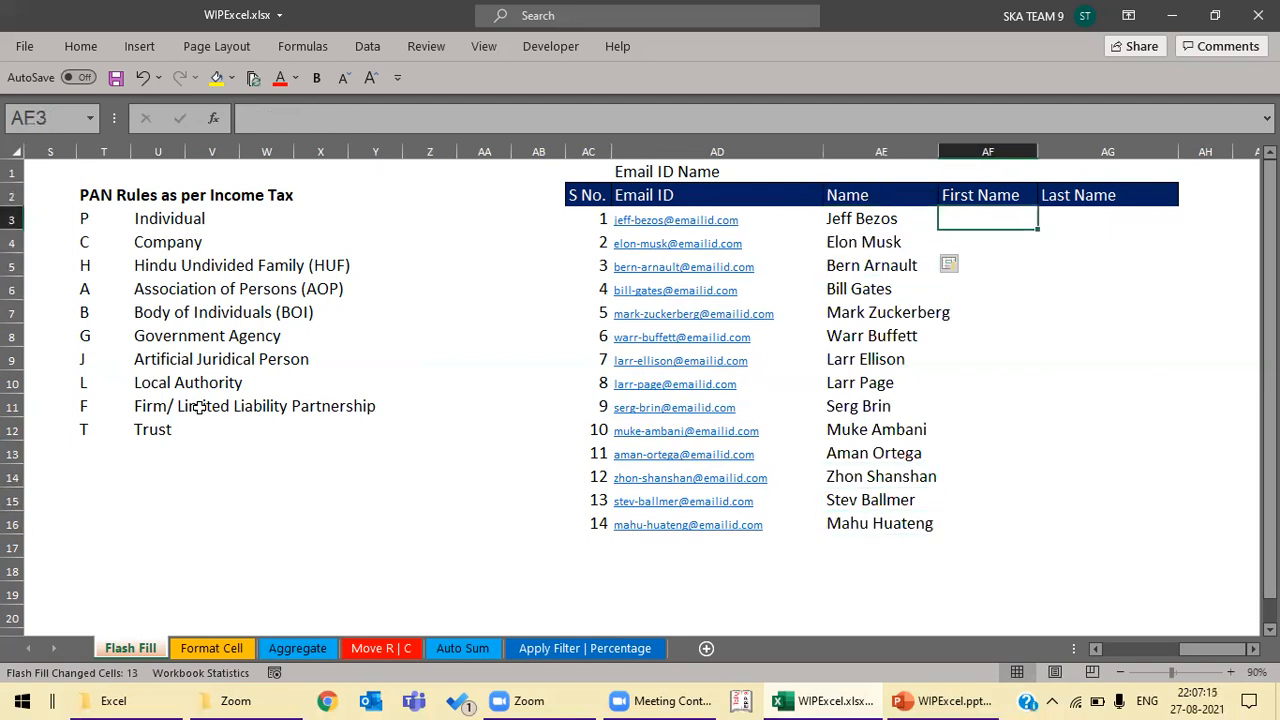
text(Jeff)
key(Return)
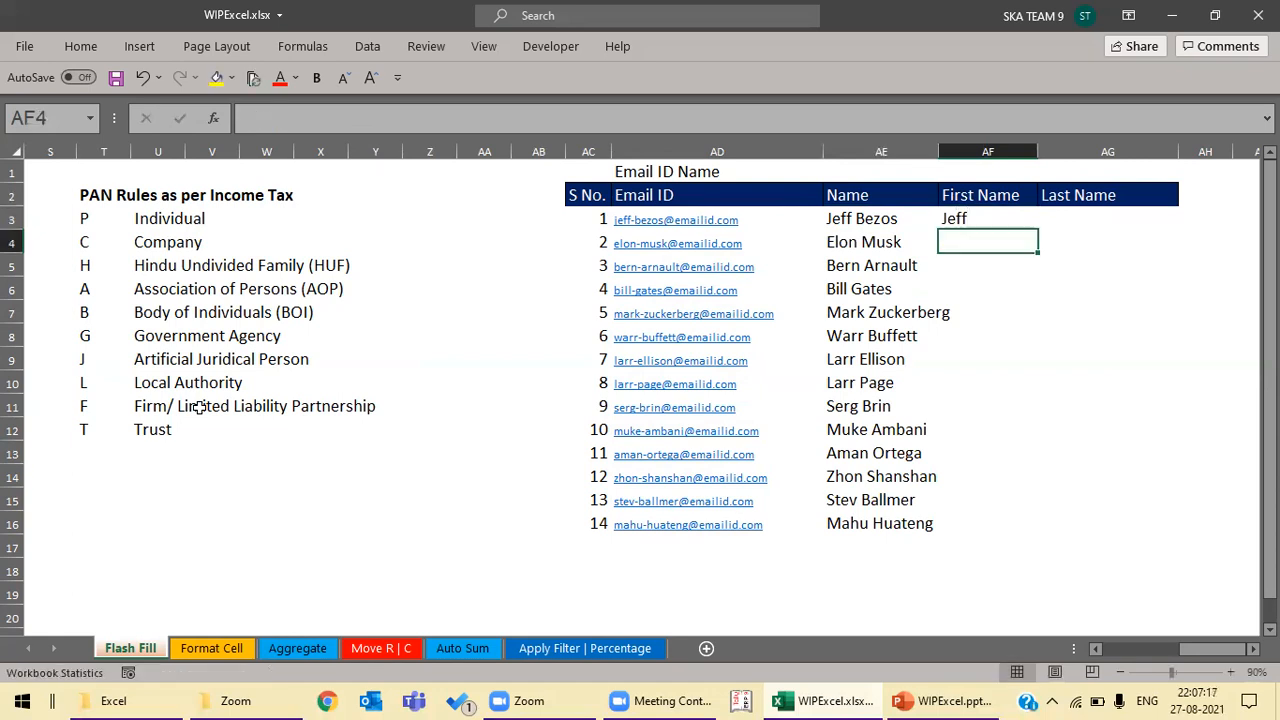
key(Up)
key(Right)
key(Left)
key(Right)
text(Be)
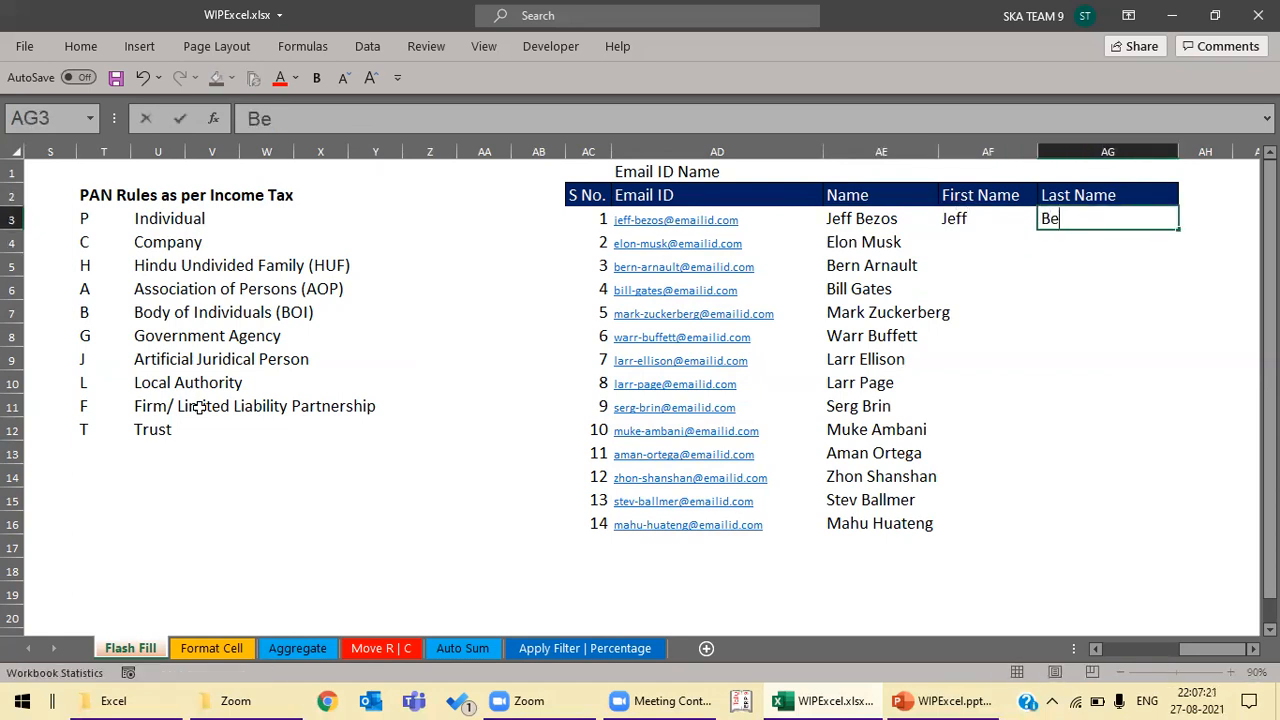
text(zos)
key(Return)
Step: Flash fill the rest of the First Name and Last Name columns down to row 16
key(Left)
key(ctrl+e)
key(Right)
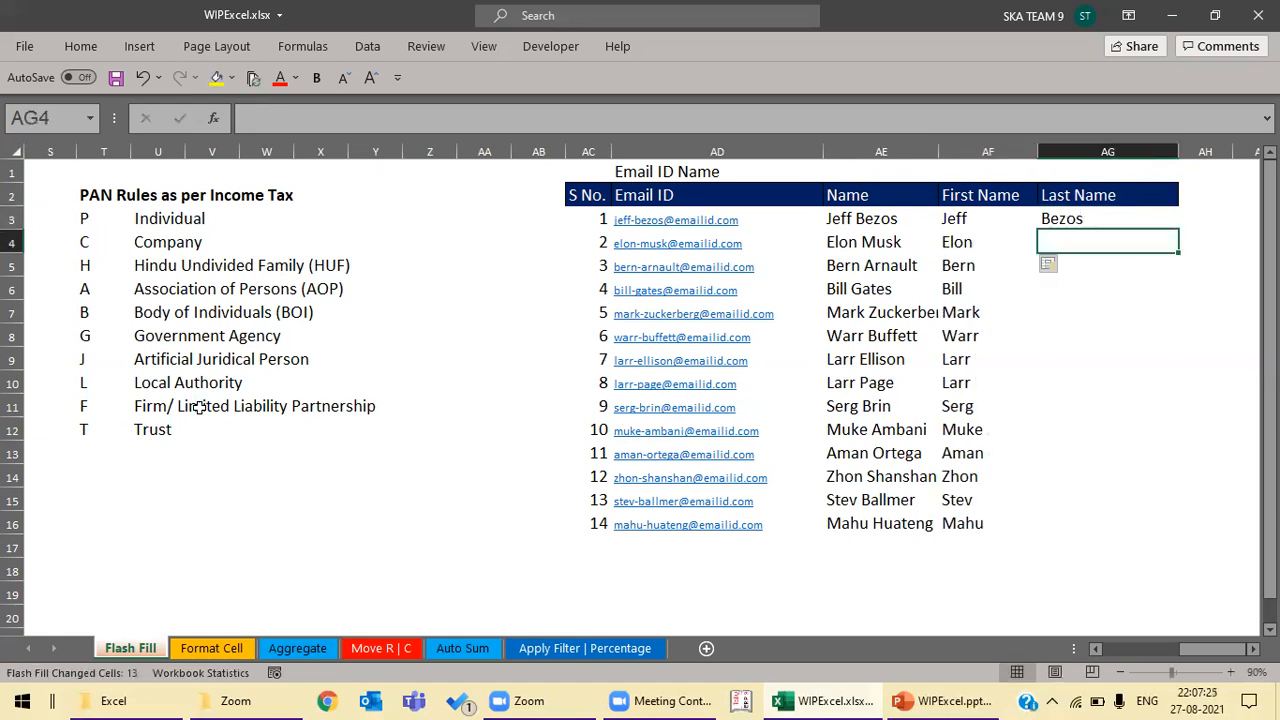
key(ctrl+e)
Step: Check the Name, First Name and Last Name columns against the email addresses in the Email ID column
key(Up)
key(Left)
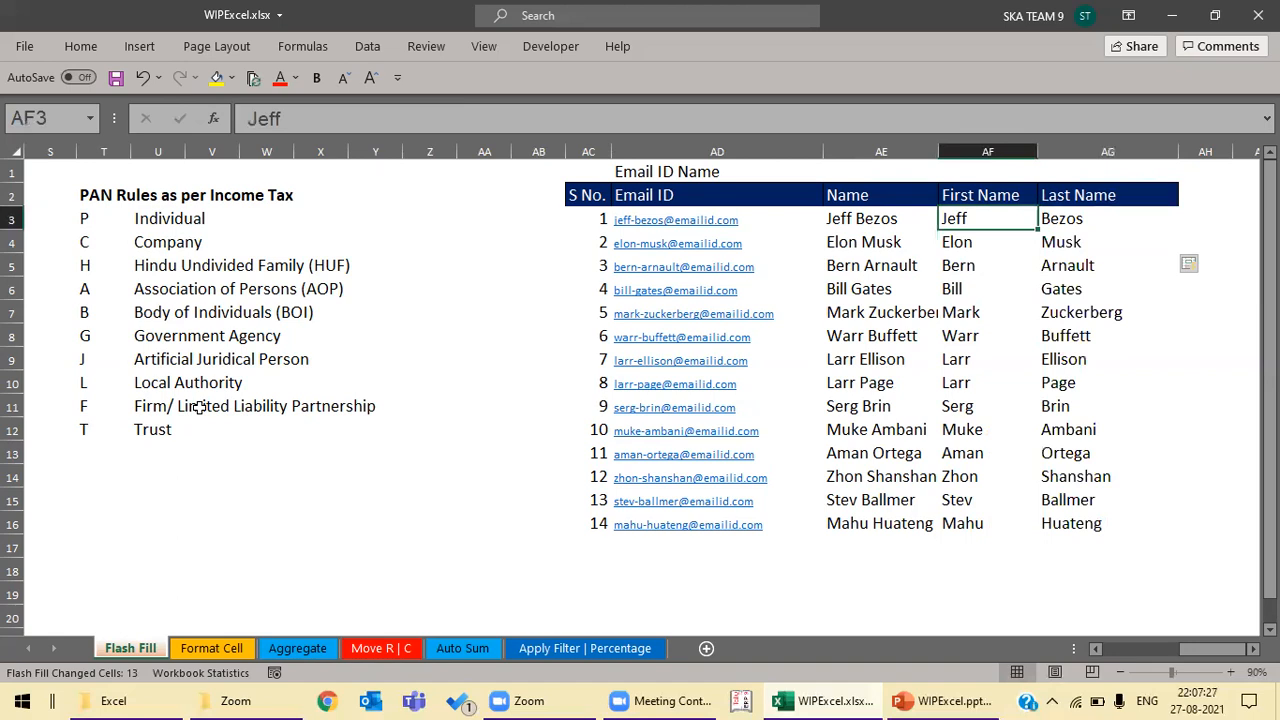
key(Left)
key(ctrl+shift+Down)
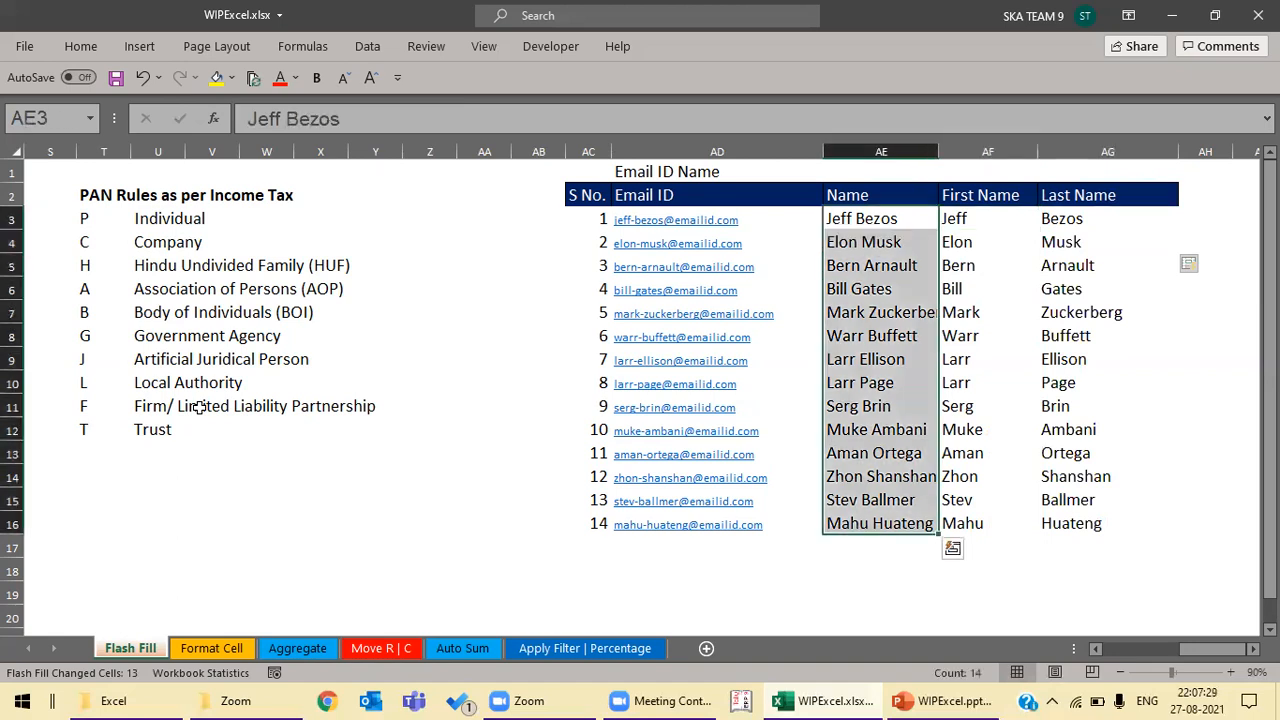
key(Right)
key(ctrl+shift+Down)
key(Right)
key(ctrl+shift+Down)
key(Left)
key(Left)
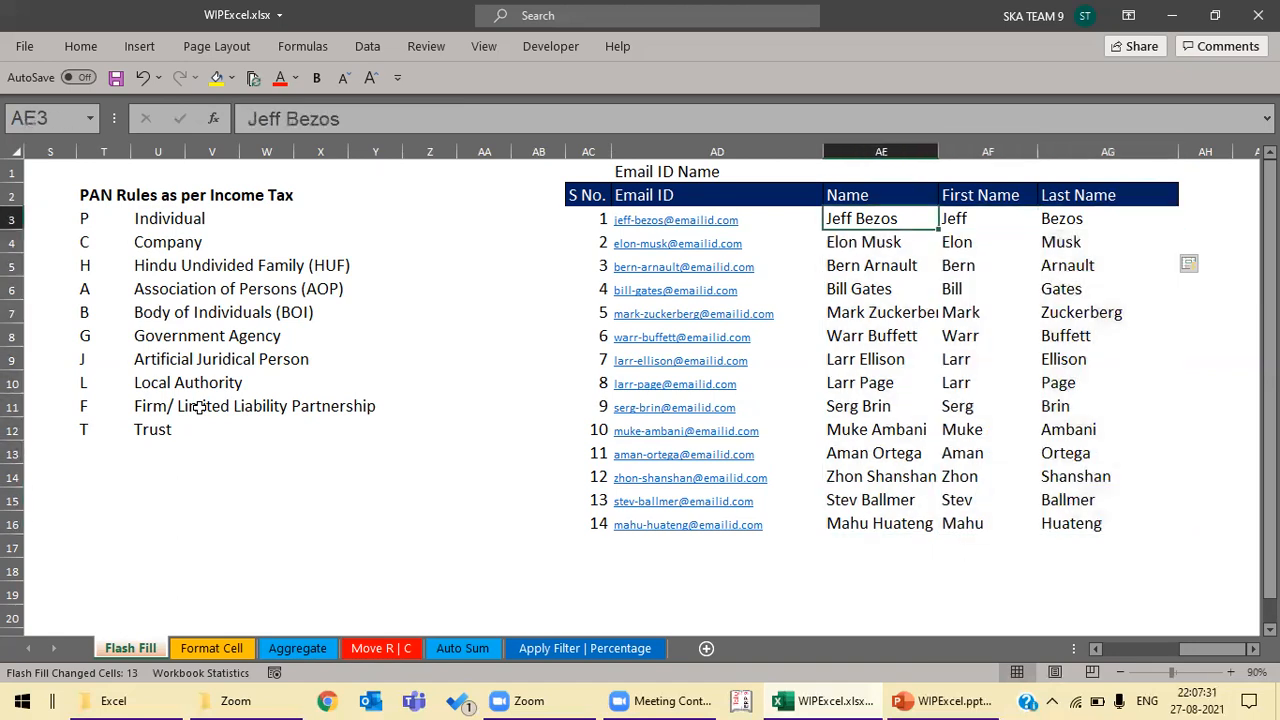
key(Left)
key(ctrl+shift+Down)
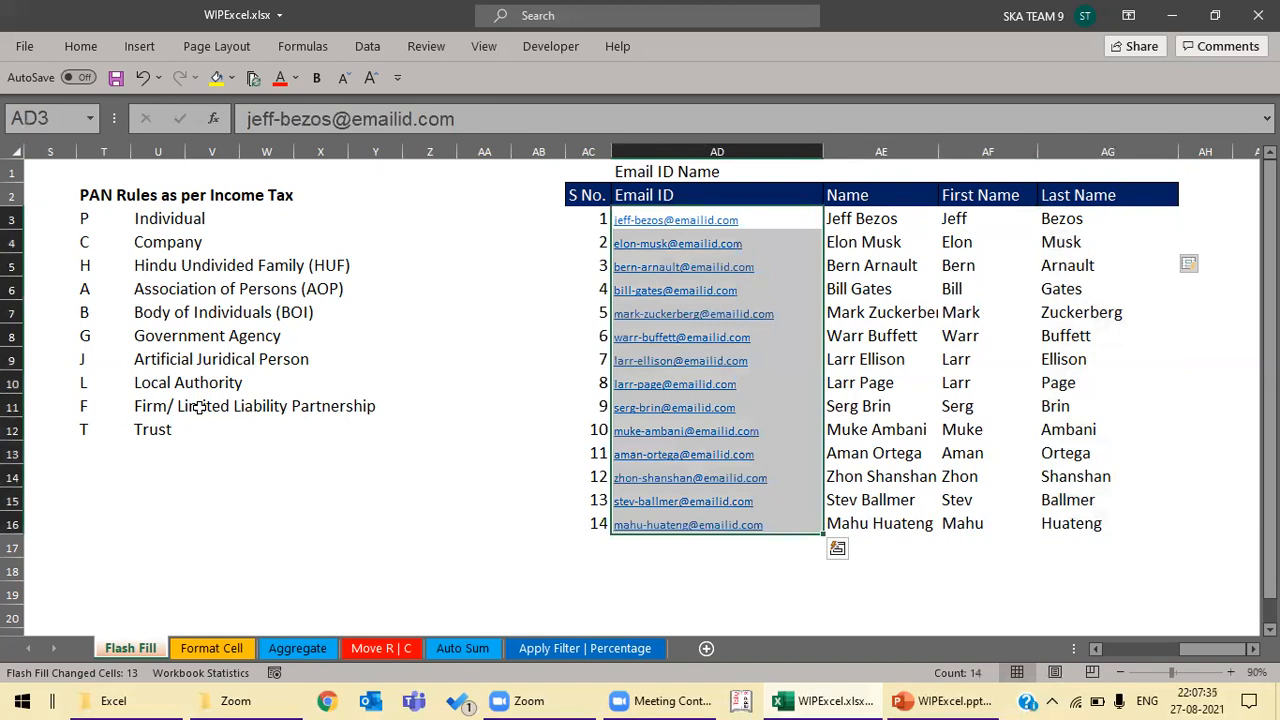
key(Left)
key(Right)
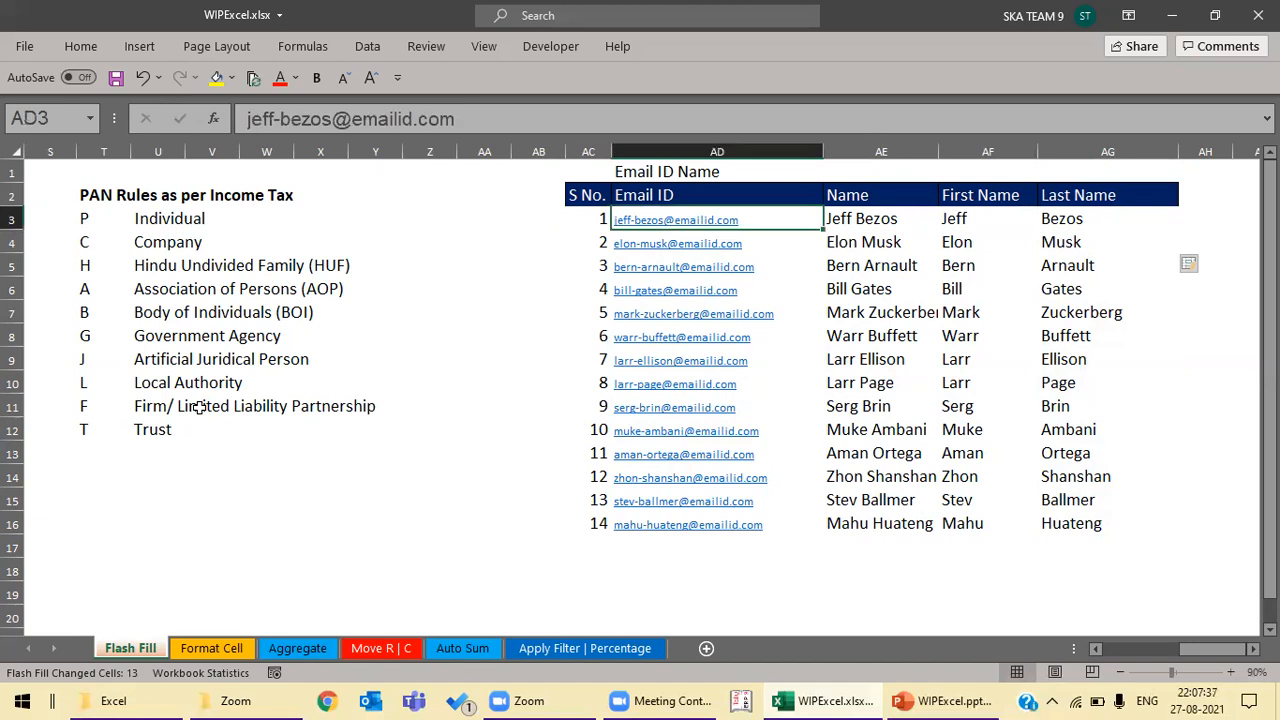
key(ctrl+shift+Down)
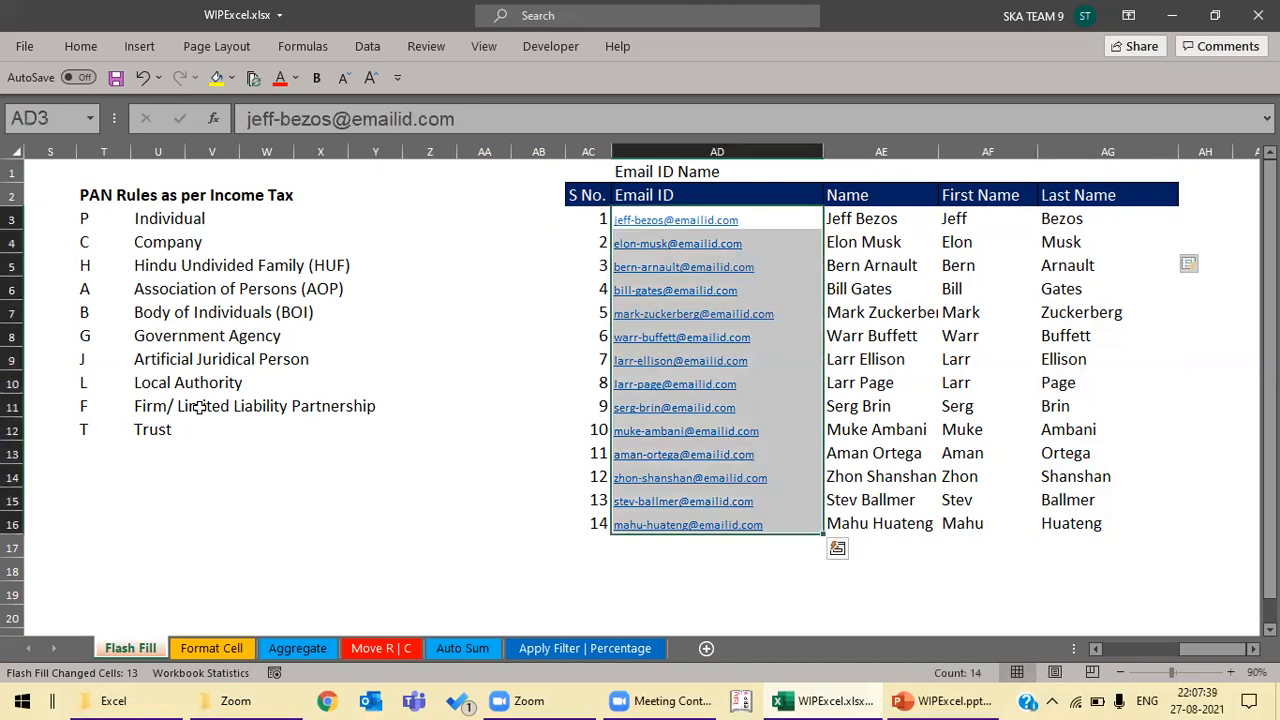
Step: Review the extracted names in AE3:AG16 and return to the header row of the PAN Number table
key(Right)
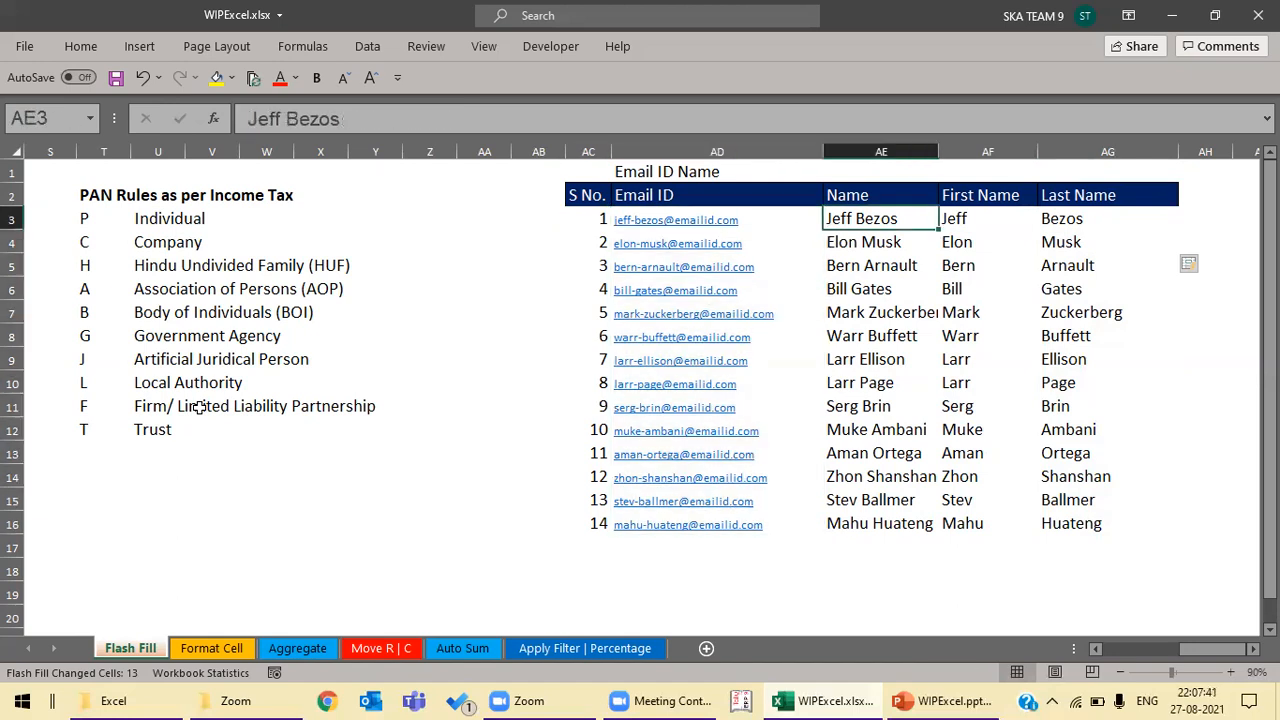
key(ctrl+shift+Right)
key(ctrl+shift+Down)
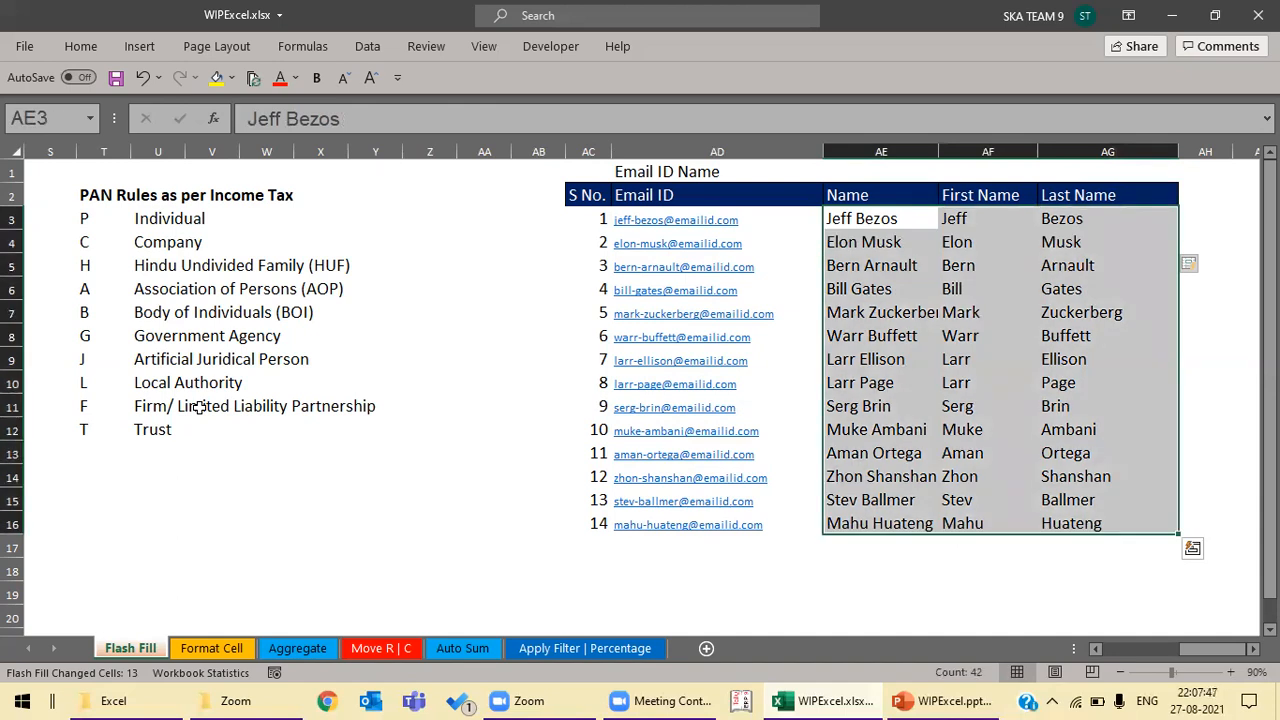
key(Up)
key(ctrl+Left)
key(ctrl+Left)
key(ctrl+Left)
key(ctrl+Left)
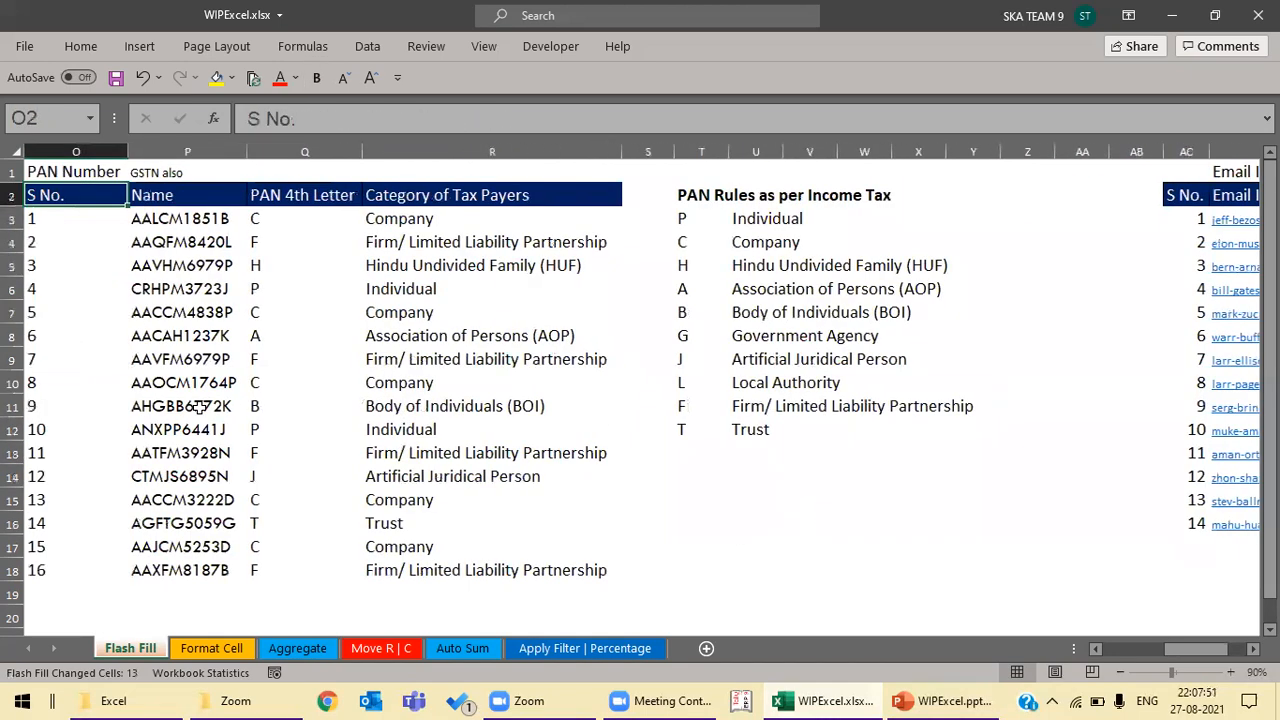
Step: Switch to the Format Cell sheet and look over the first data row across its columns
key(ctrl+Page_Down)
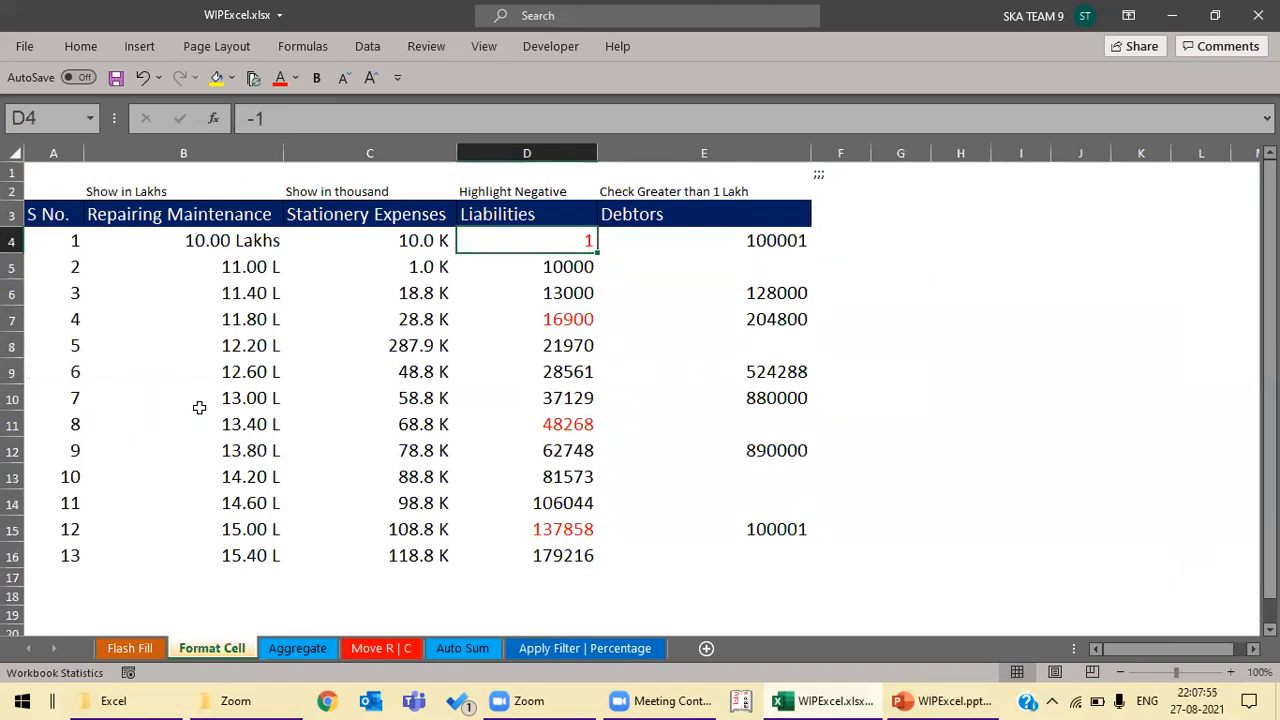
key(Left)
key(Left)
key(Up)
key(Down)
key(Left)
key(Right)
key(Right)
key(Right)
key(Left)
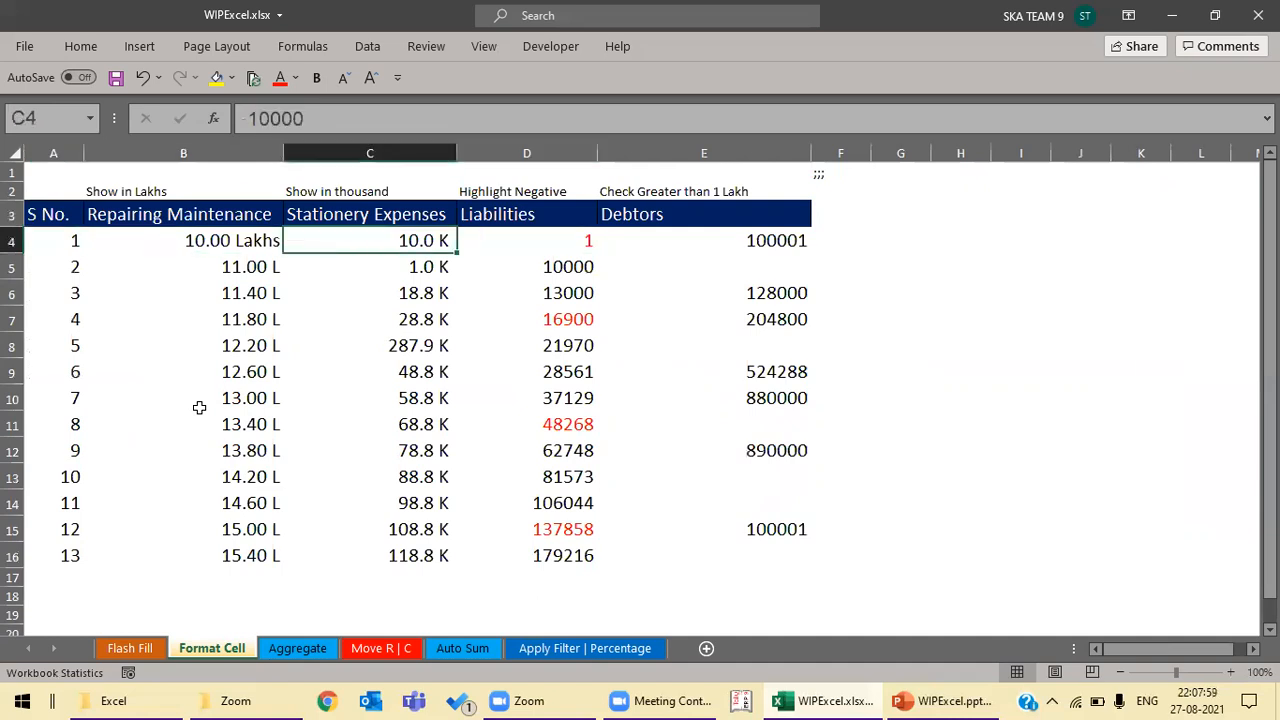
Step: Apply the "L" lakh number format of B5 to B4 in the Repairing Maintenance column
key(Left)
key(Down)
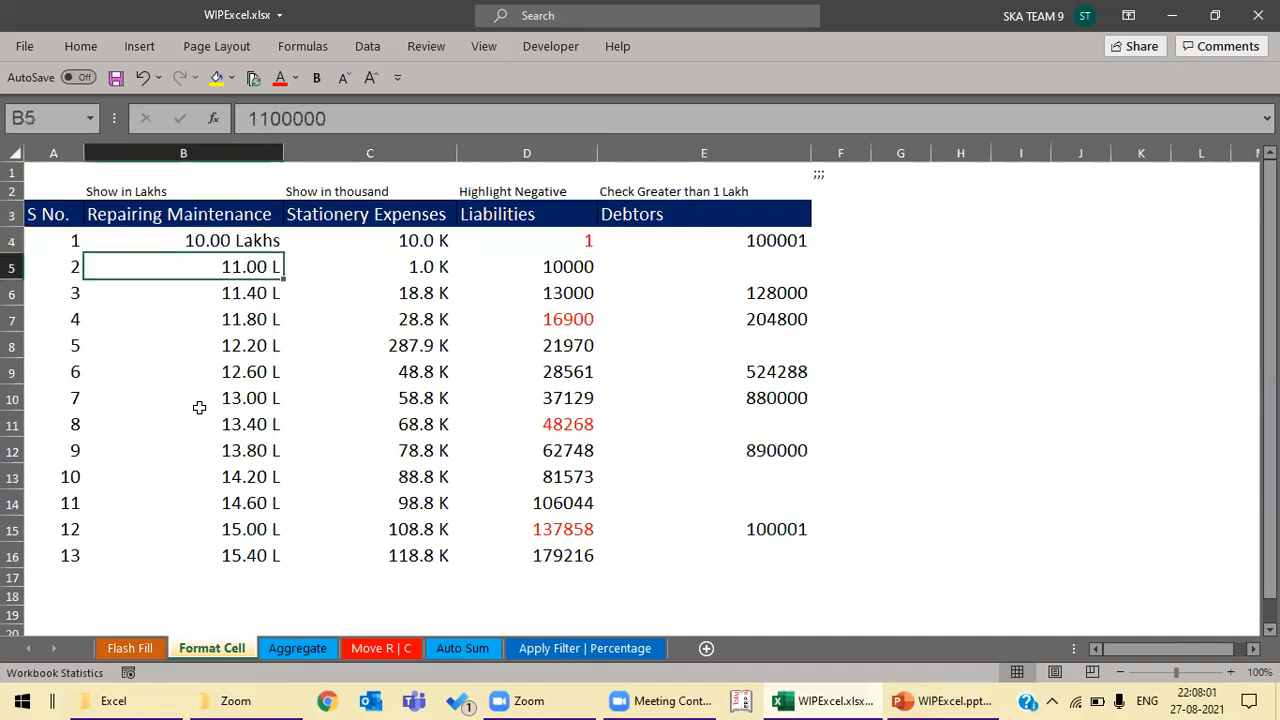
key(alt+h)
key(Escape)
key(Up)
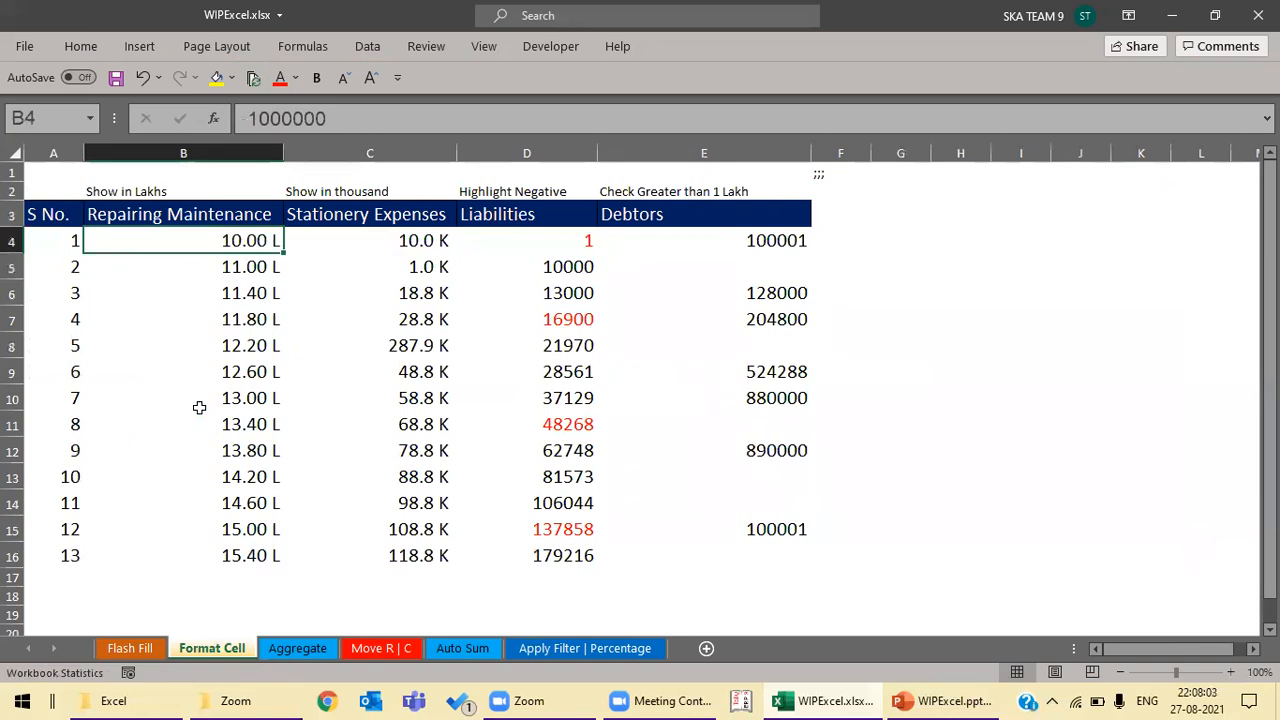
Step: Examine the Repairing Maintenance header and how the lakh values shown in B4 and B5 relate to their stored amounts
key(Down)
key(Up)
key(Down)
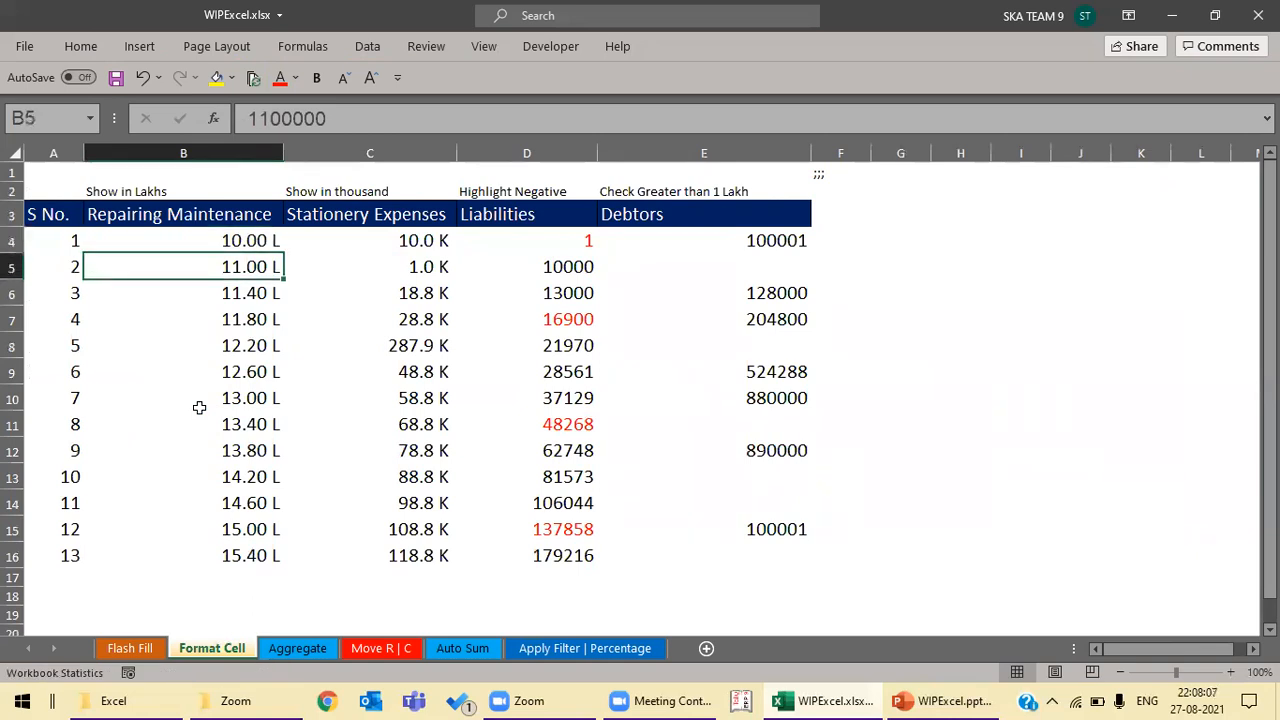
key(Up)
key(Down)
key(Up)
key(Up)
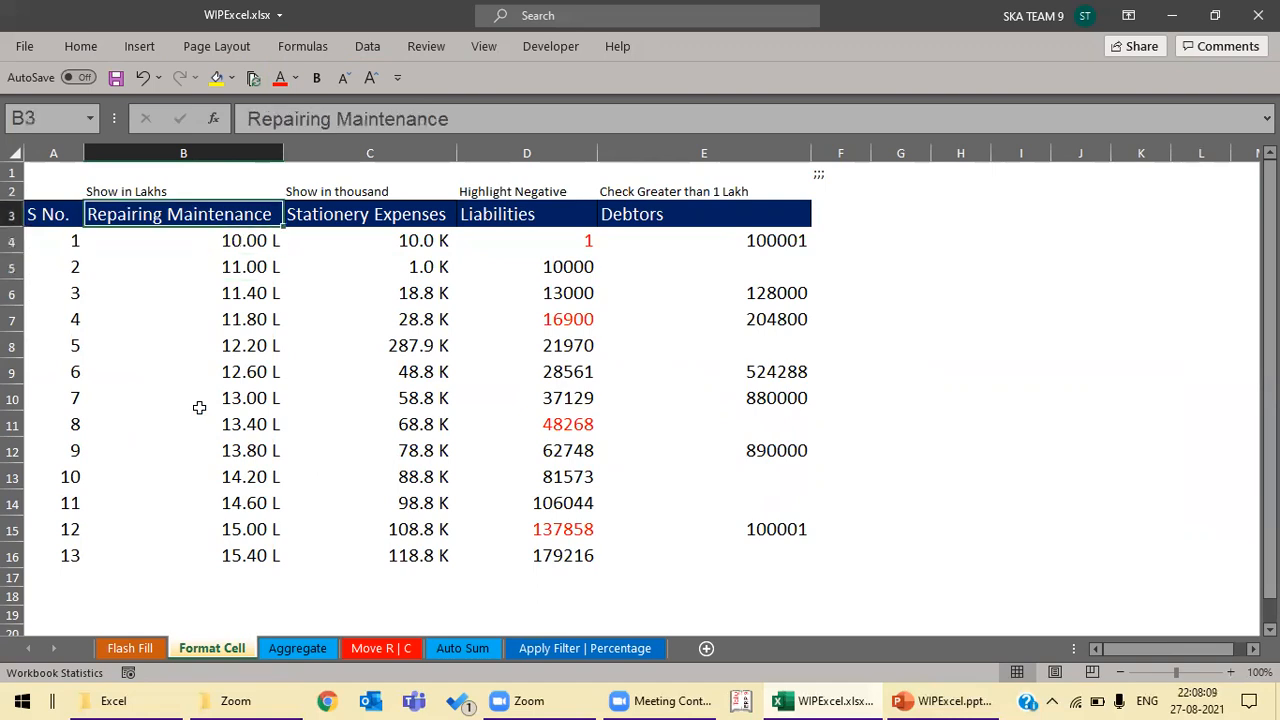
key(shift+Right)
key(shift+Right)
key(shift+Right)
key(Left)
key(Right)
key(Down)
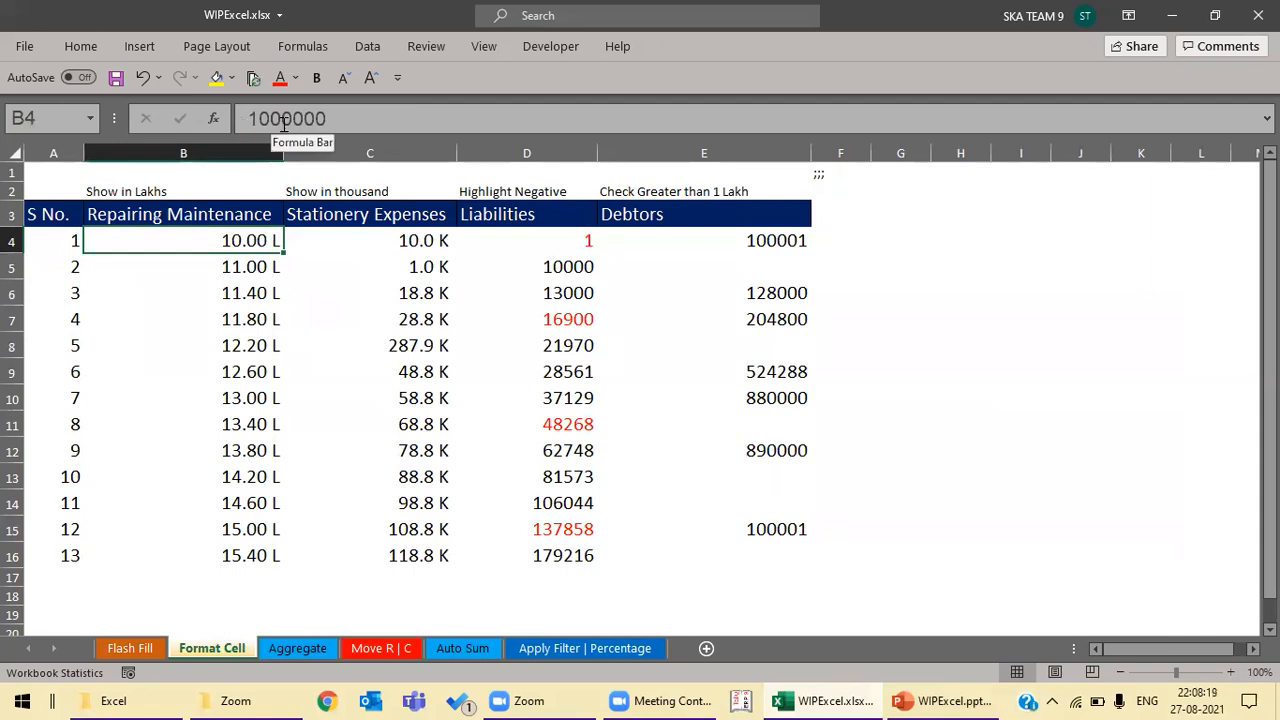
Step: Compare the displayed lakh values with the stored amounts down the Repairing Maintenance column from B5 to B12
click(237, 278)
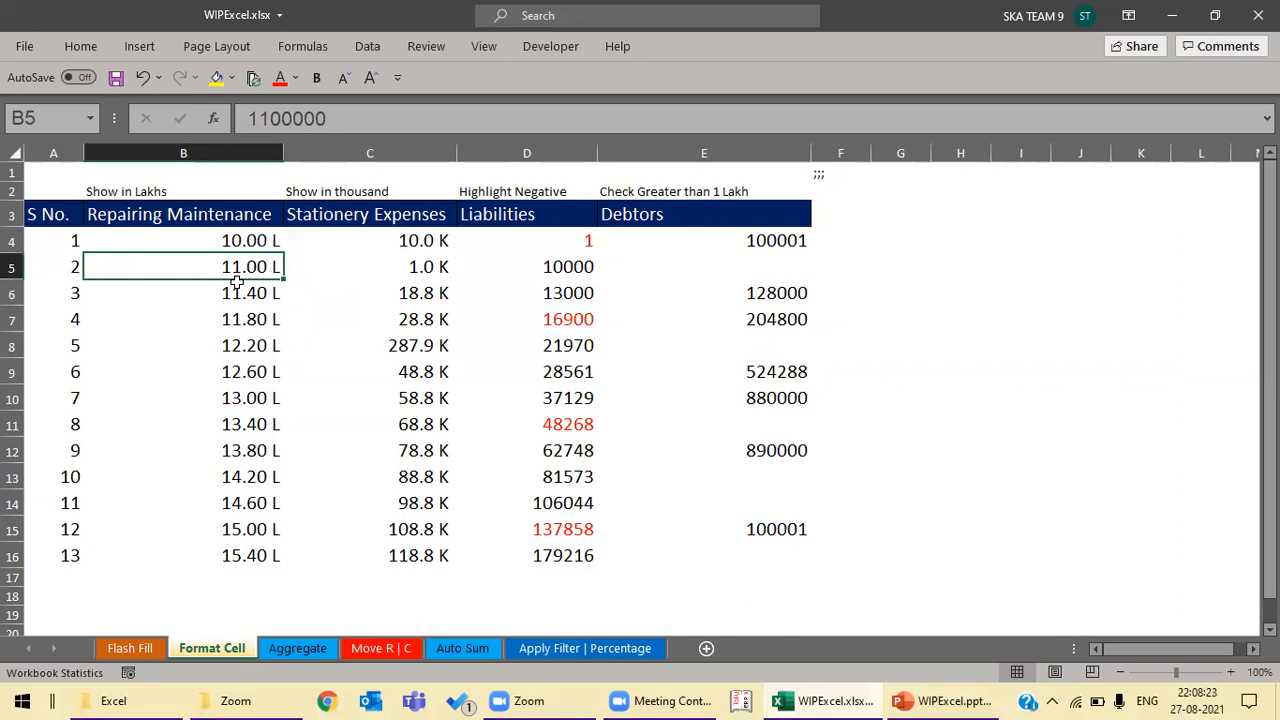
key(Down)
key(Down)
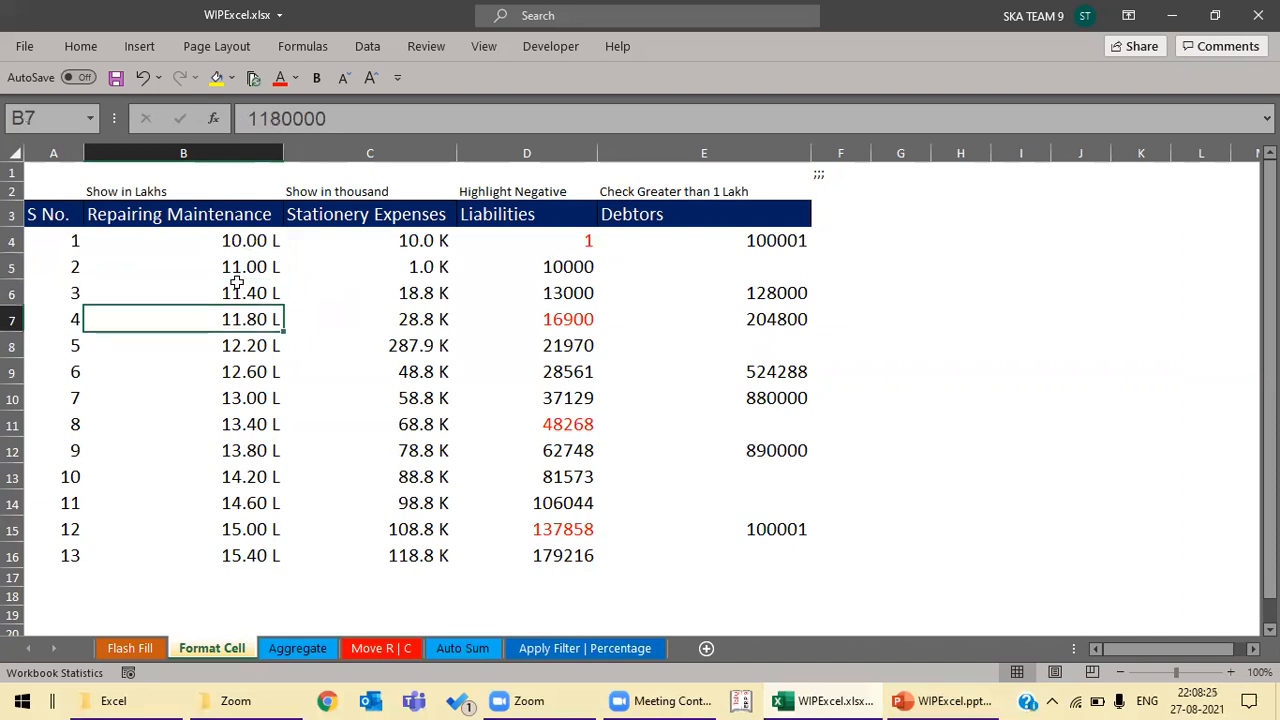
key(Down)
key(Down)
key(Down)
key(Down)
key(Down)
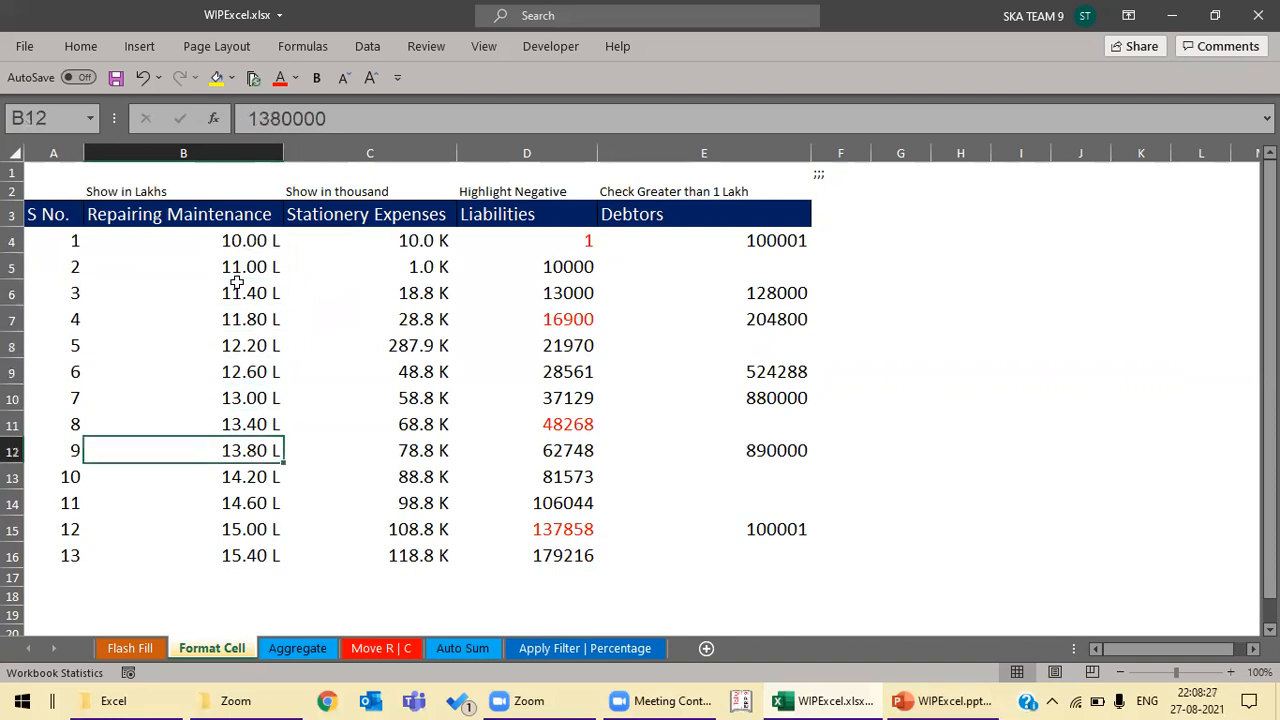
Step: Compare the displayed thousands with the stored amounts in the first Stationery Expenses cells, C4 and C5
key(Right)
key(ctrl+Up)
key(Down)
key(Down)
key(Down)
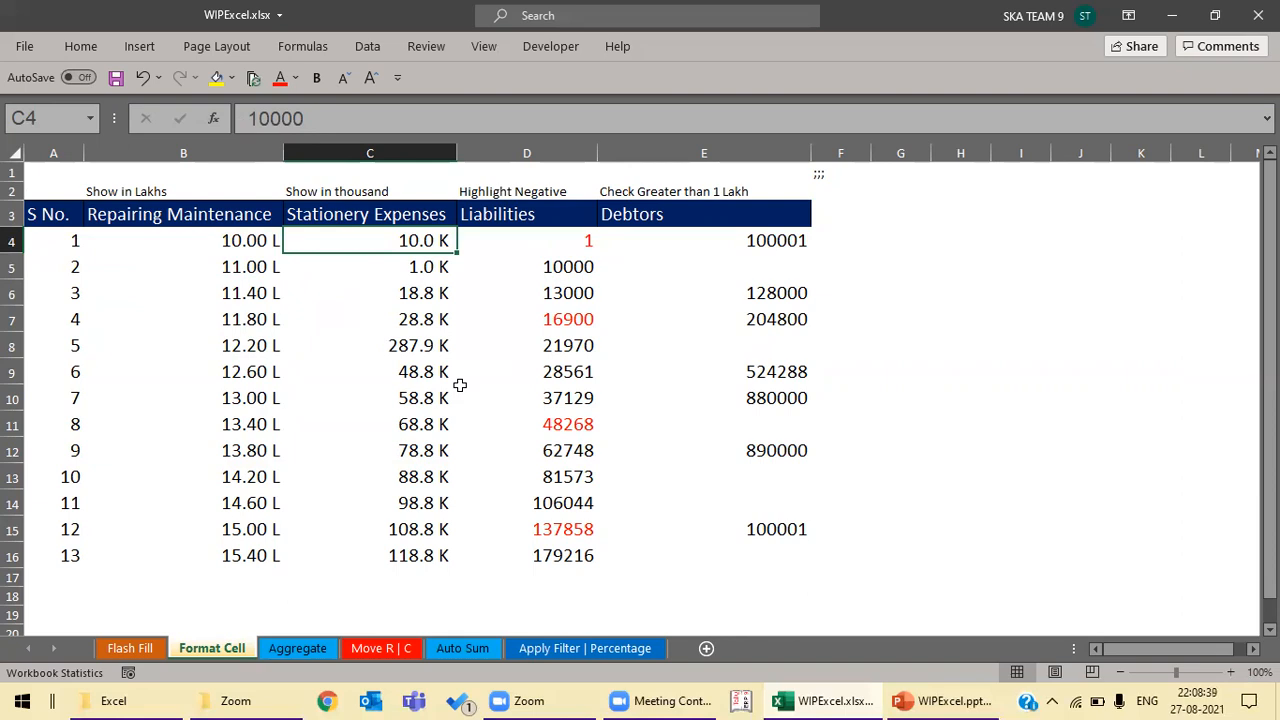
key(Down)
key(Down)
key(Up)
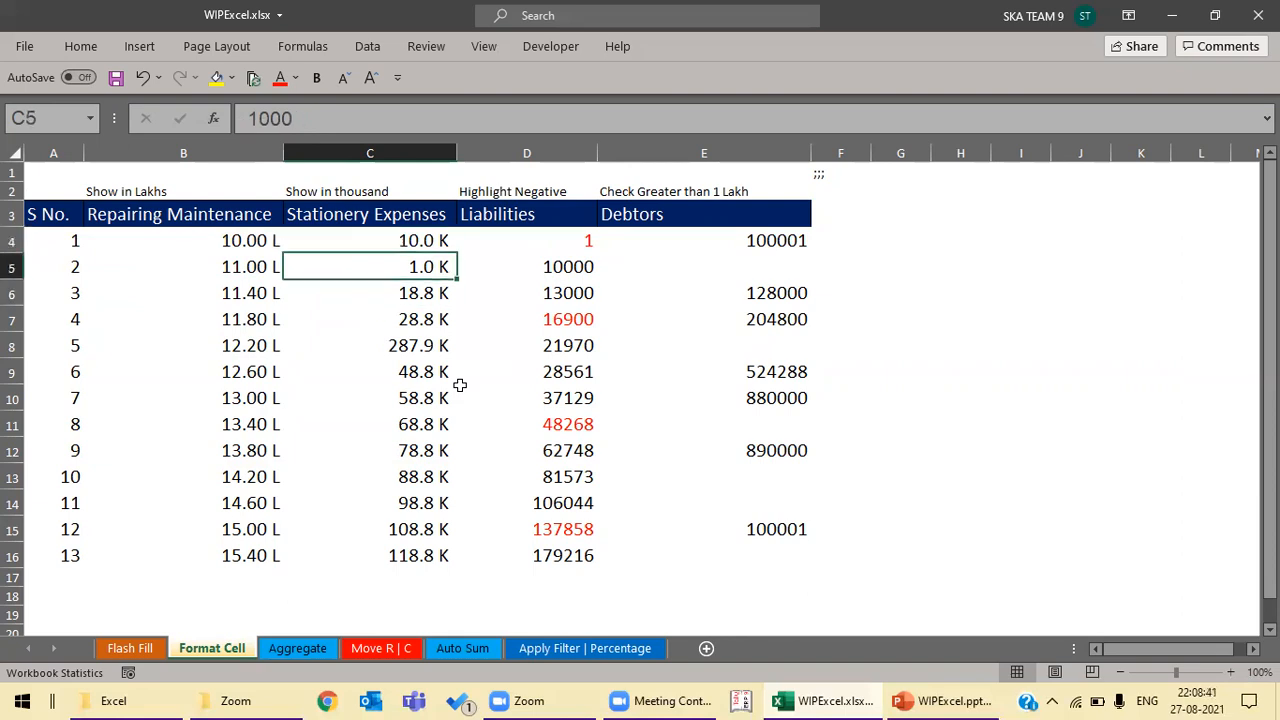
Step: Set the Stationery Expenses amount in C6 to 25000
key(Down)
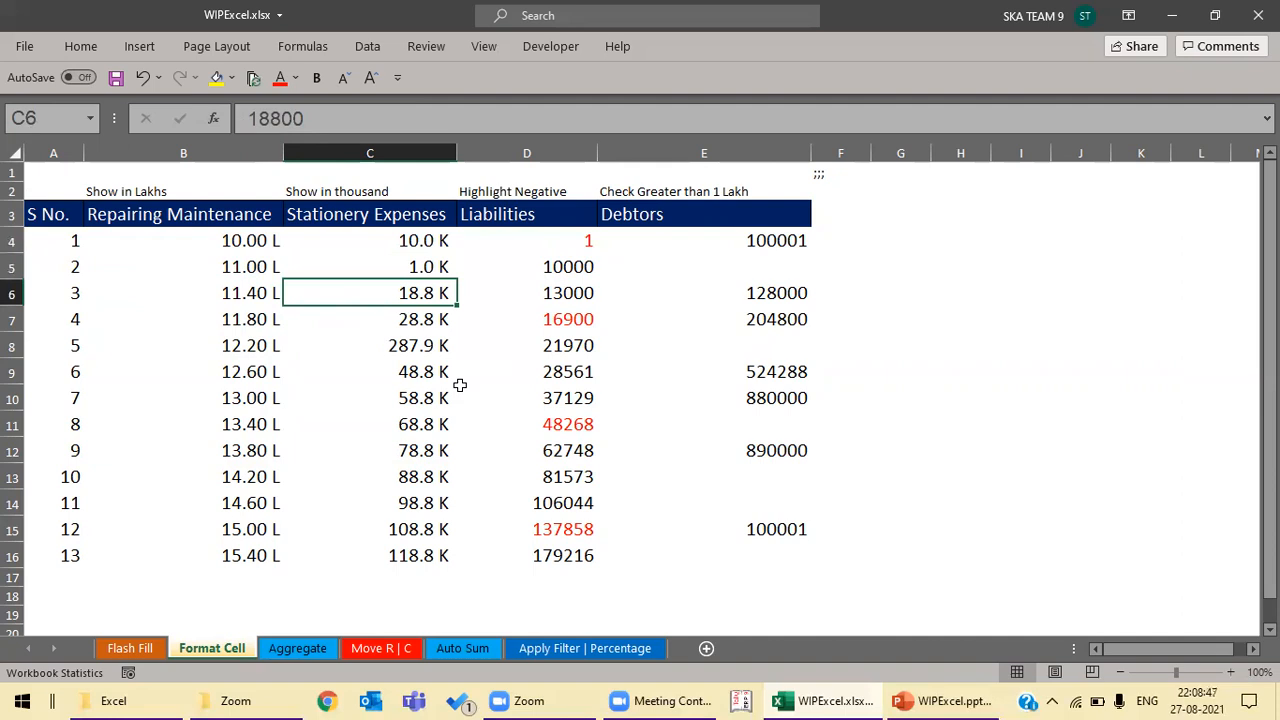
text(25000)
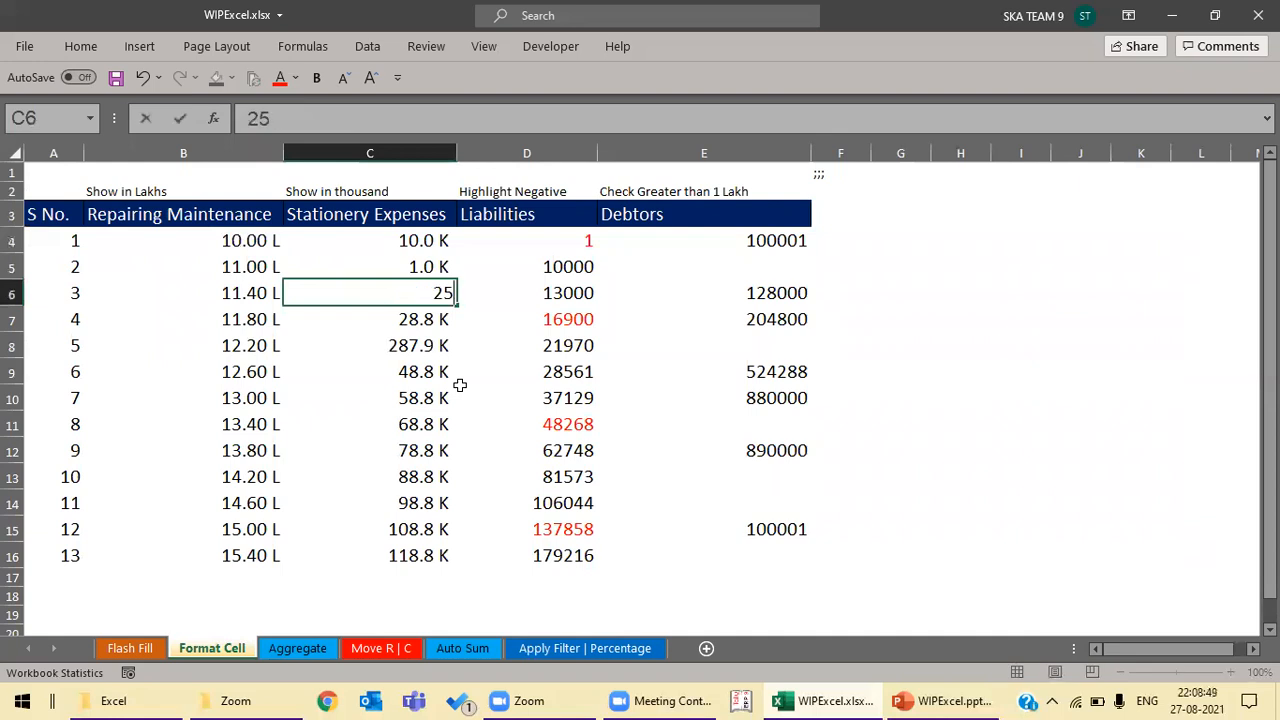
key(Return)
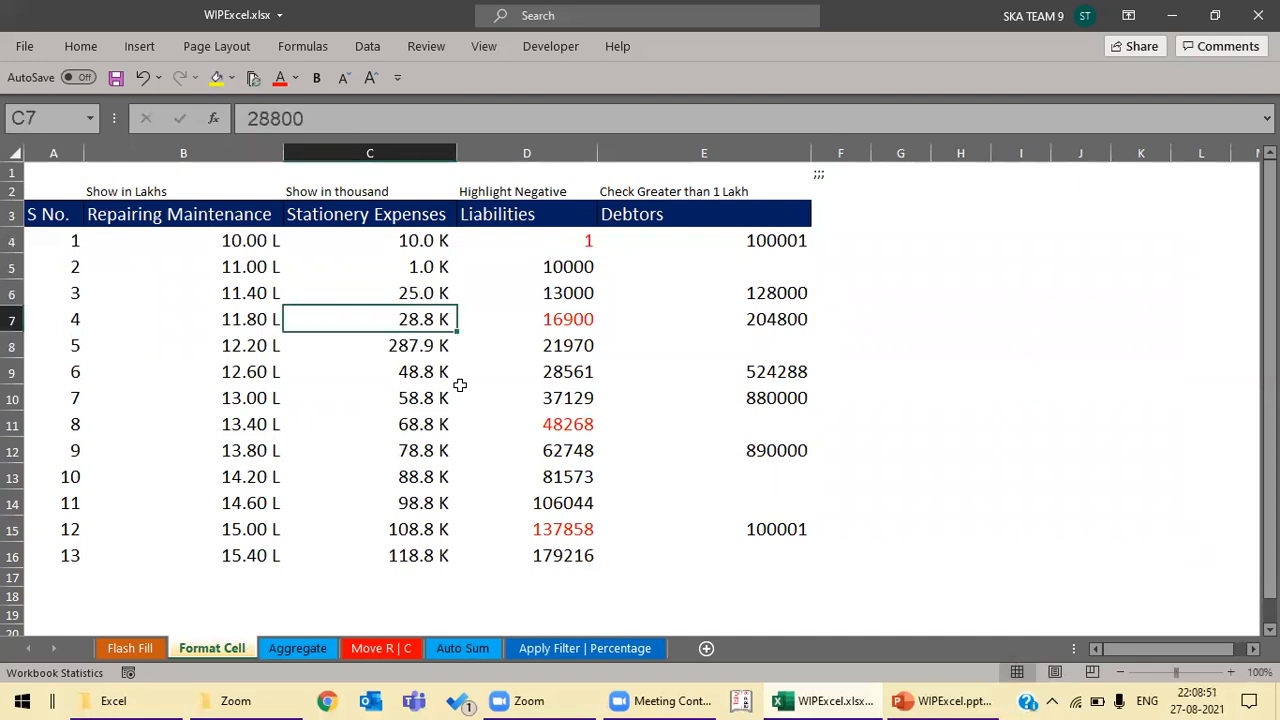
Step: Set the Repairing Maintenance amount in B4 to 100000 and check how it is displayed
key(Up)
key(Left)
key(Up)
key(Up)
text(100000)
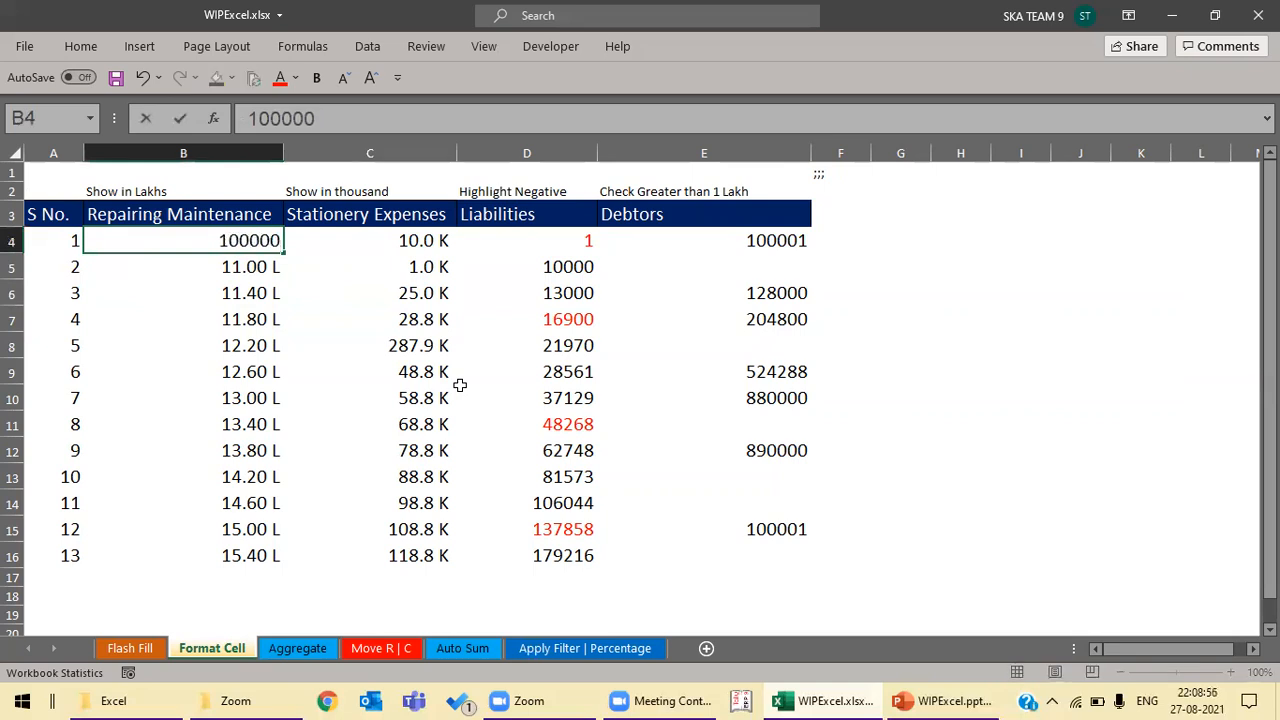
key(Return)
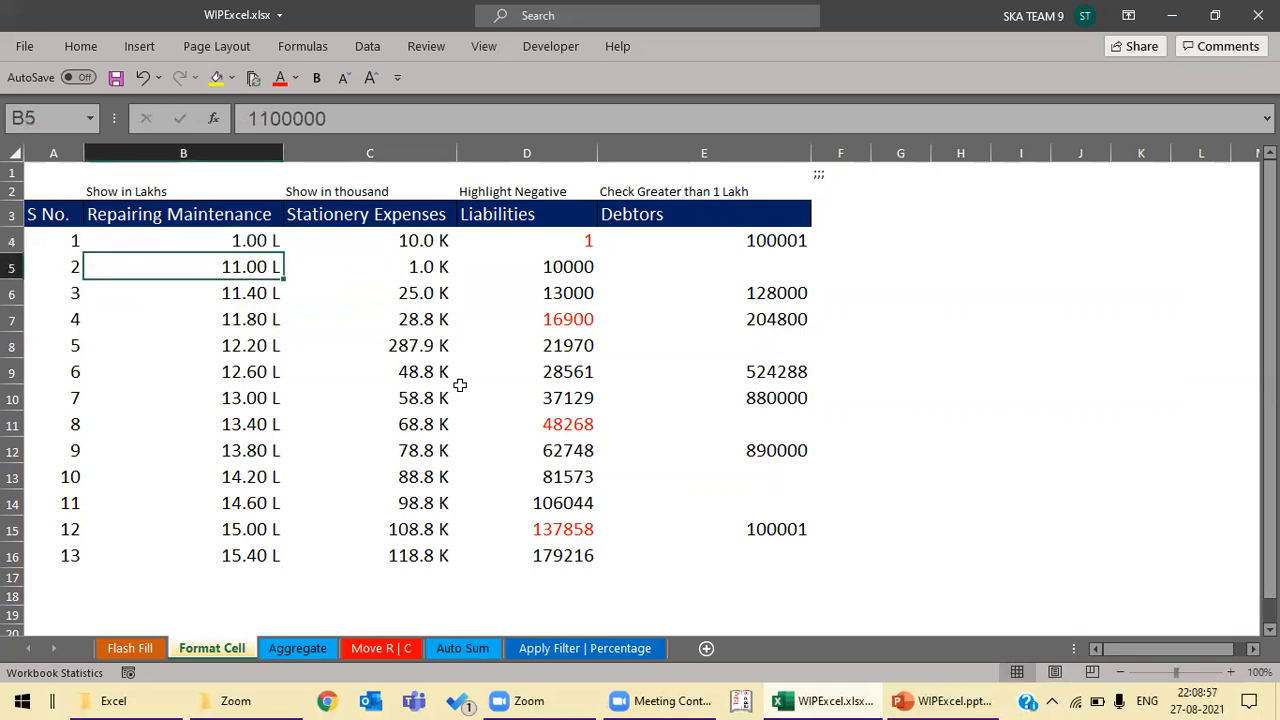
key(Up)
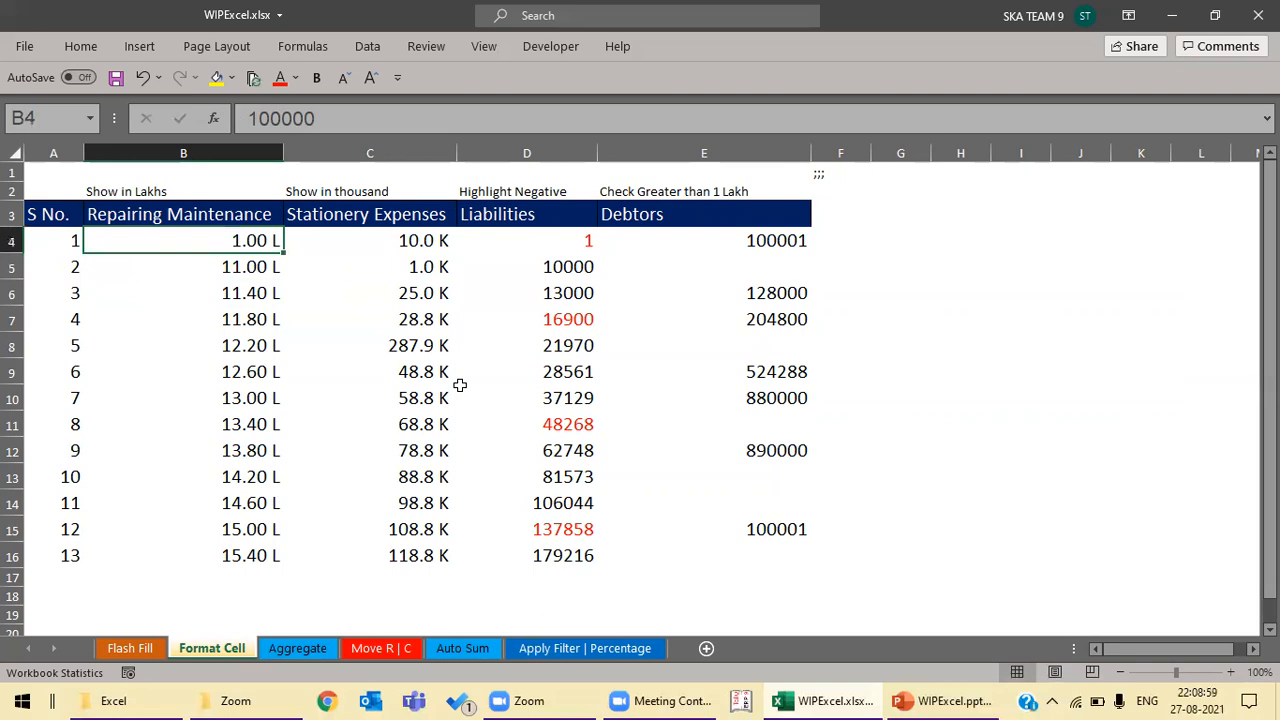
Step: Compare the font colours of the Liabilities in D4:D8 with the signs of their stored values
key(Right)
key(Right)
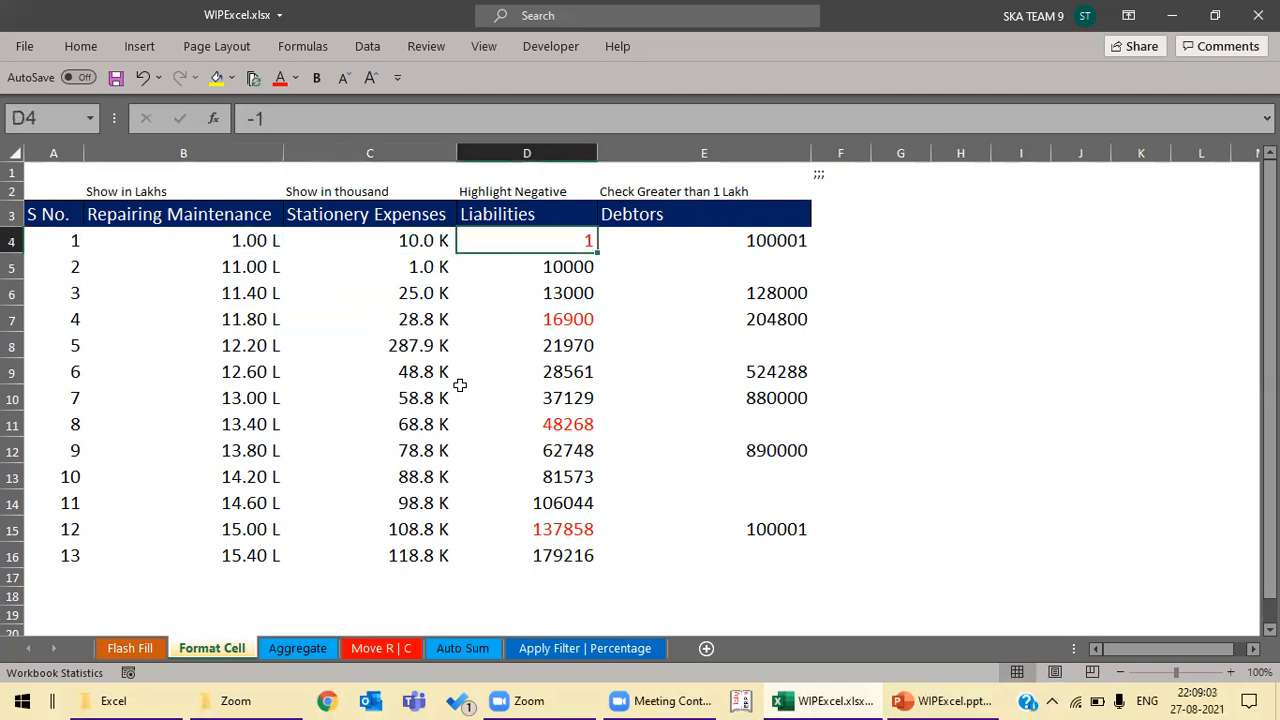
key(Down)
key(Down)
key(Down)
key(Down)
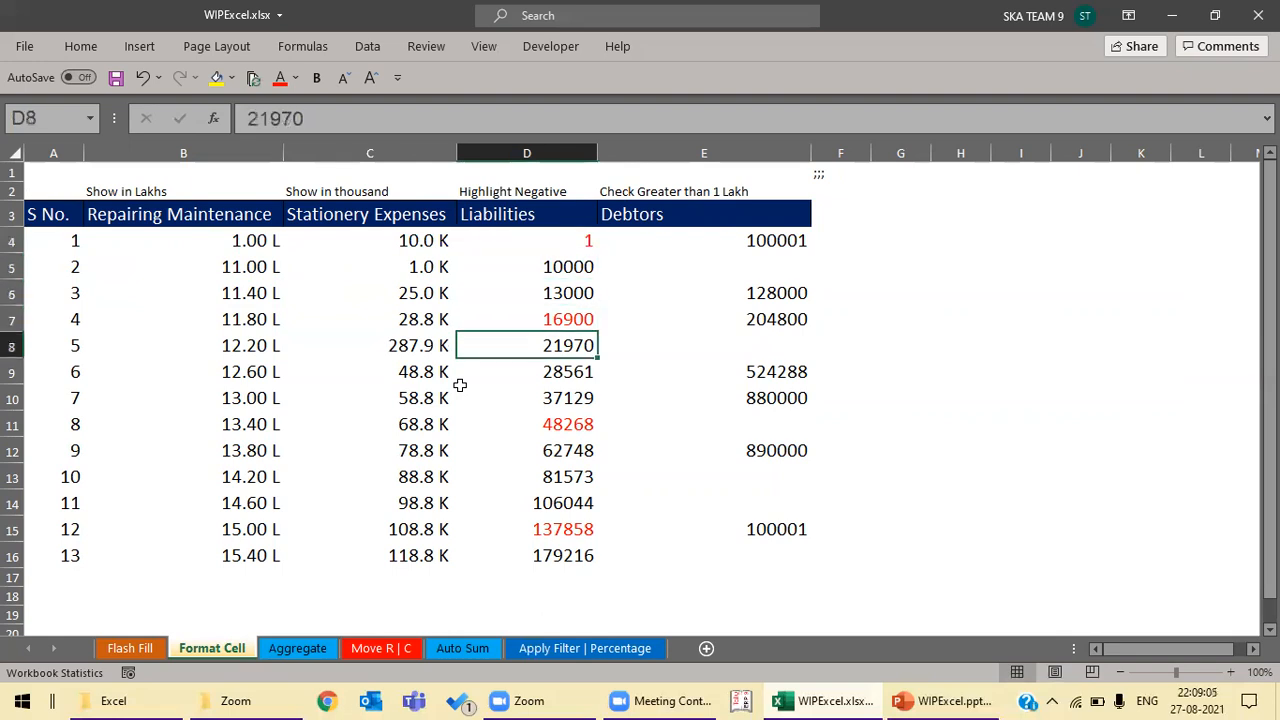
key(Up)
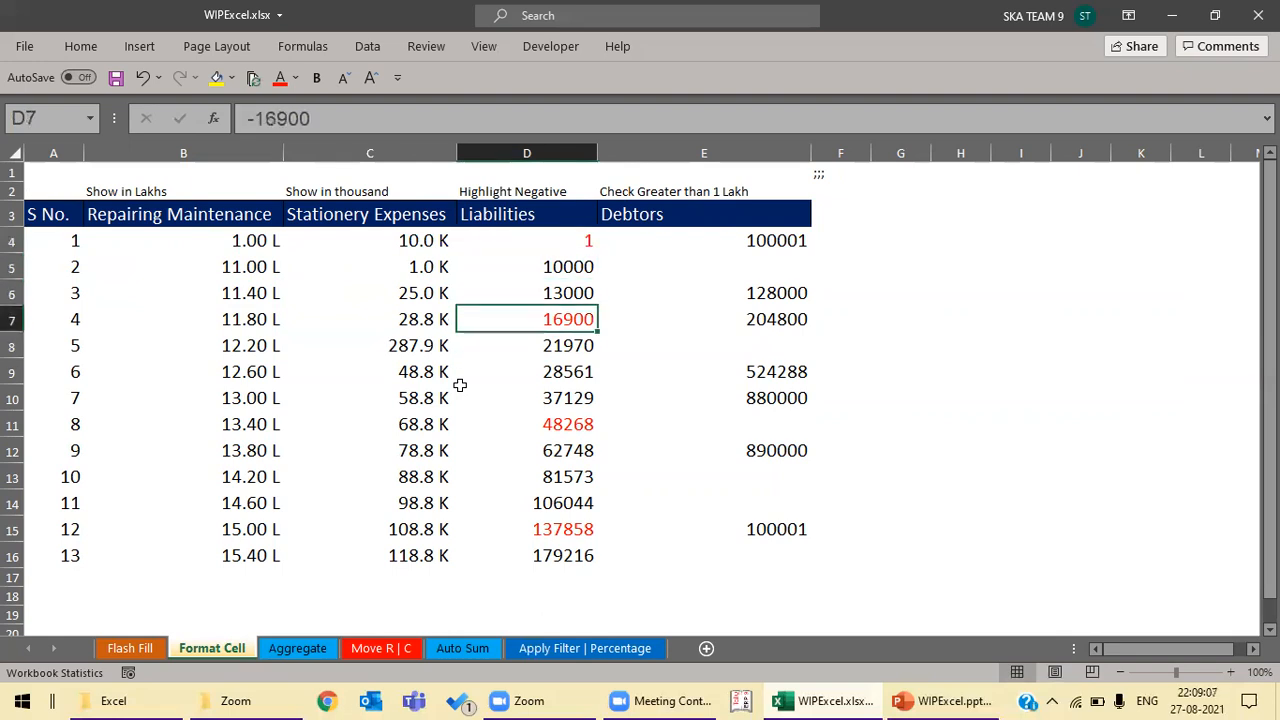
key(Up)
key(Up)
key(Up)
key(Down)
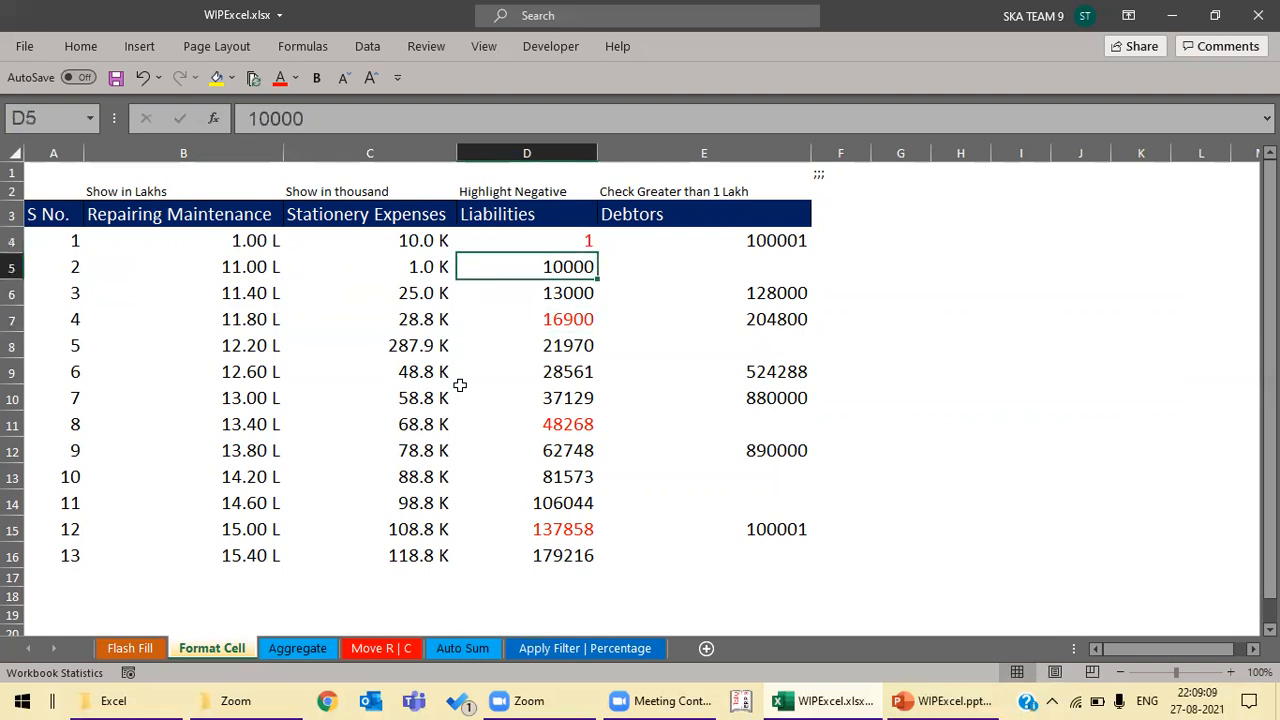
key(Down)
key(Down)
key(Down)
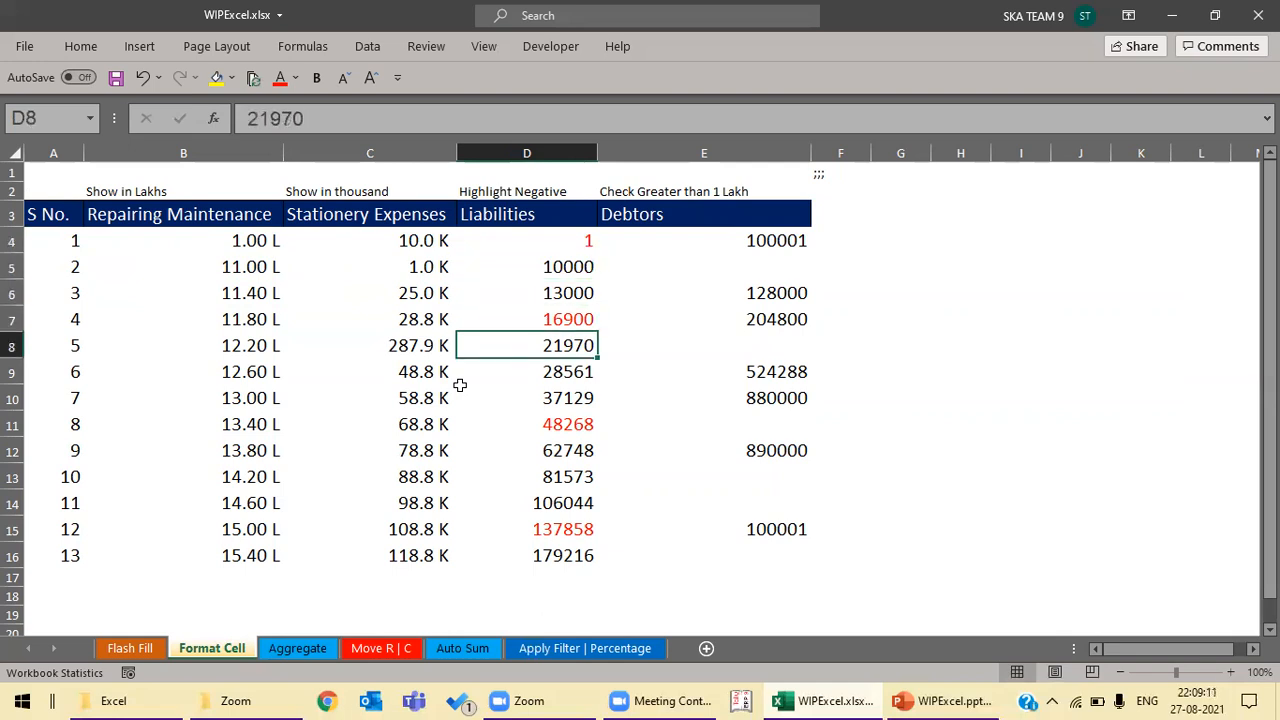
Step: Read the Highlight Negative note above Liabilities and examine the stored values further down the column
key(Up)
key(Up)
key(Up)
key(Up)
key(Up)
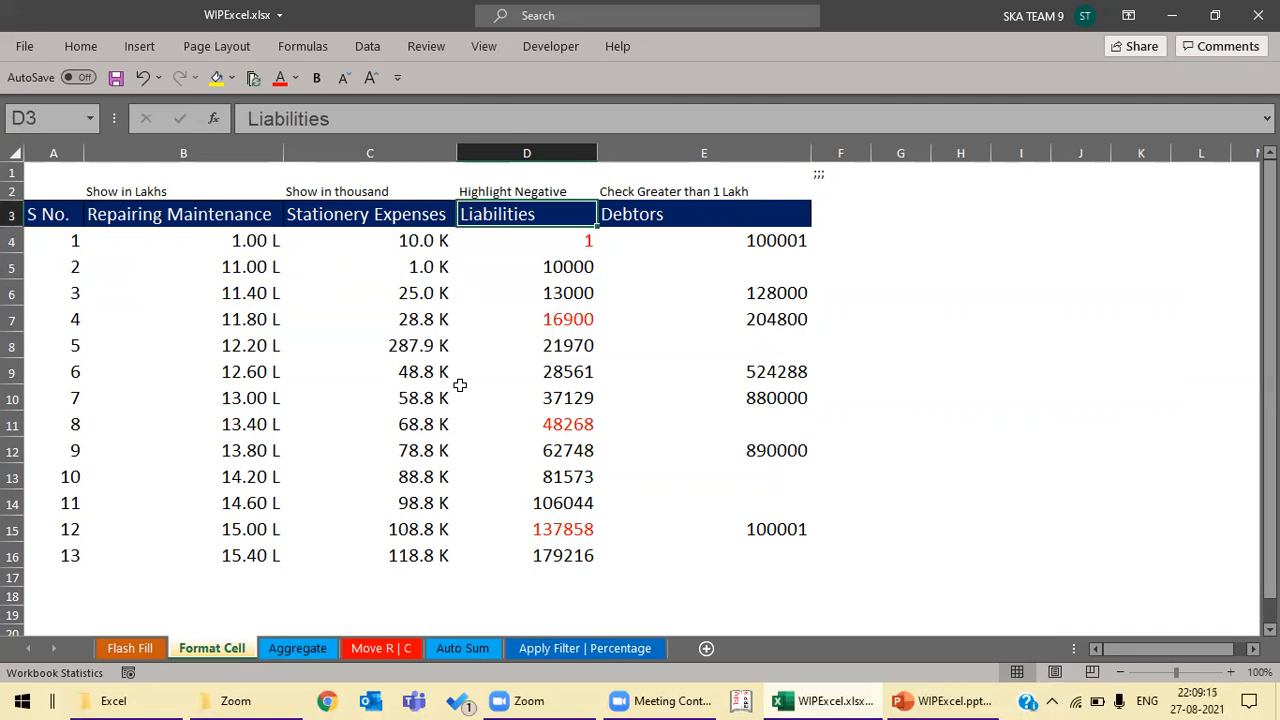
key(Up)
key(Down)
key(Down)
key(Down)
key(Down)
key(Down)
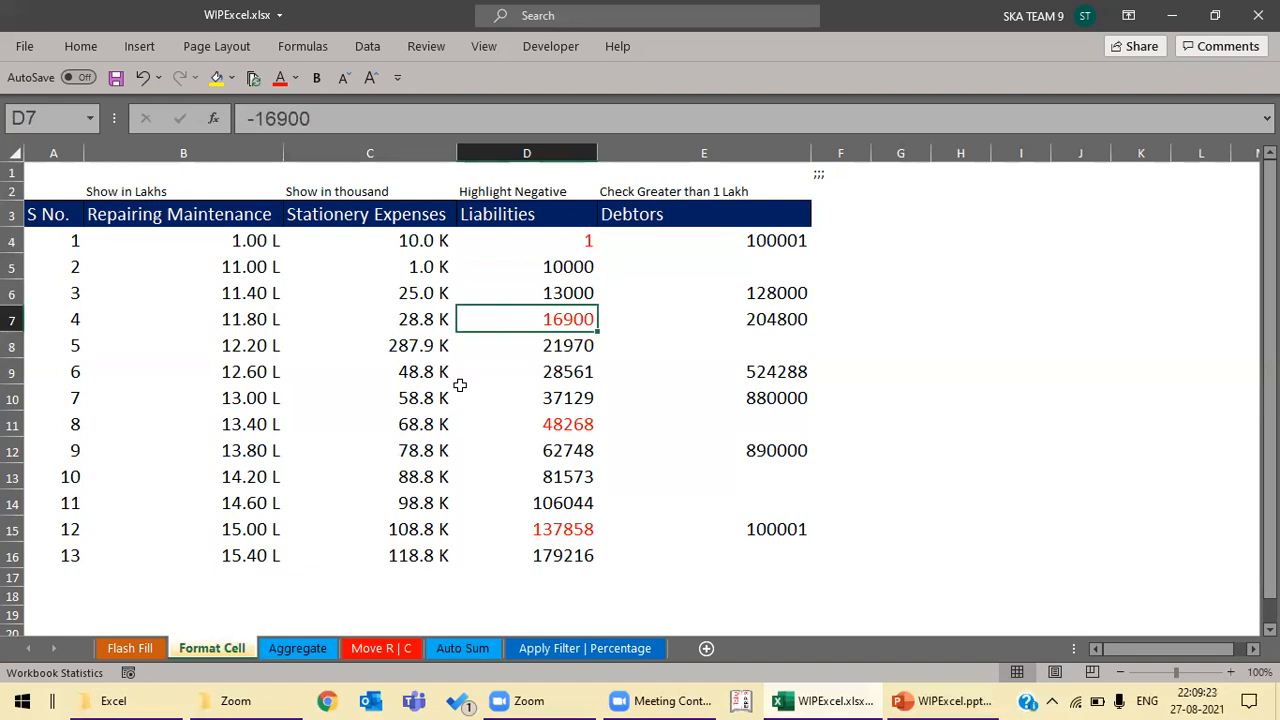
key(Down)
key(Down)
key(Down)
key(Down)
key(Down)
key(Down)
key(Down)
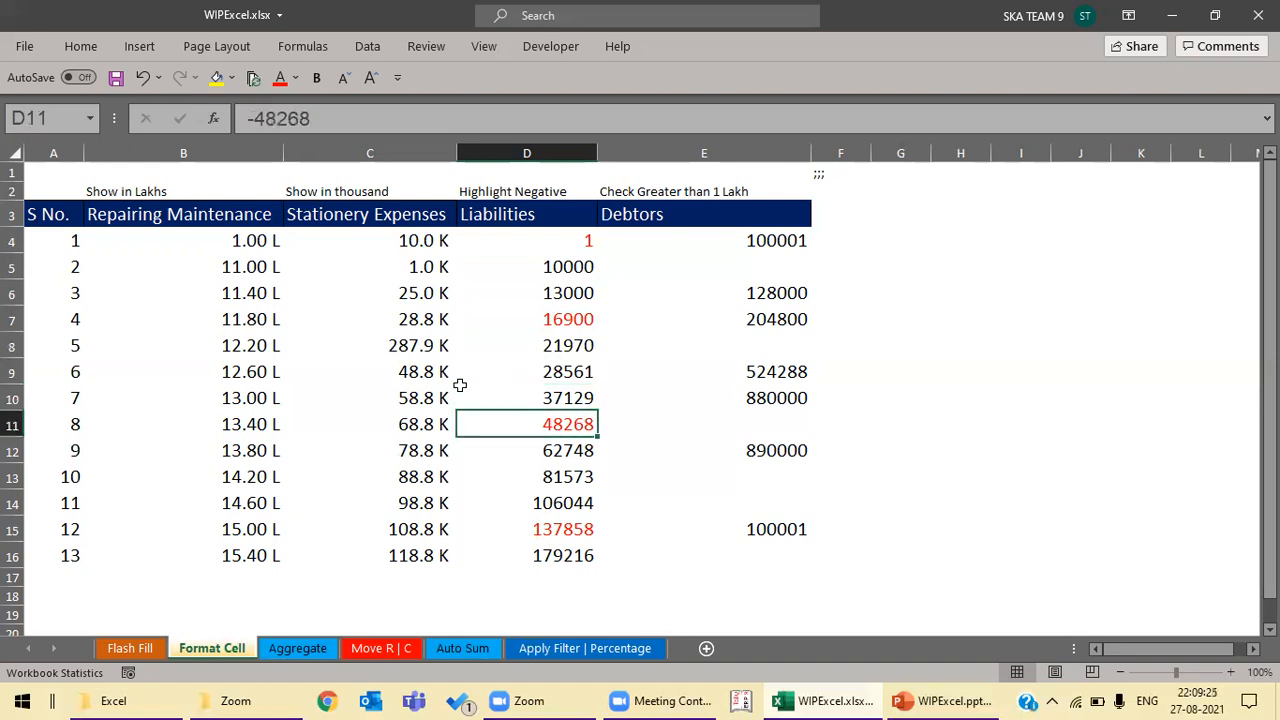
key(Down)
key(Down)
Step: Set the Liabilities amount in D9 to -10000
key(Up)
key(Up)
key(Up)
key(Up)
key(Up)
key(Up)
key(Up)
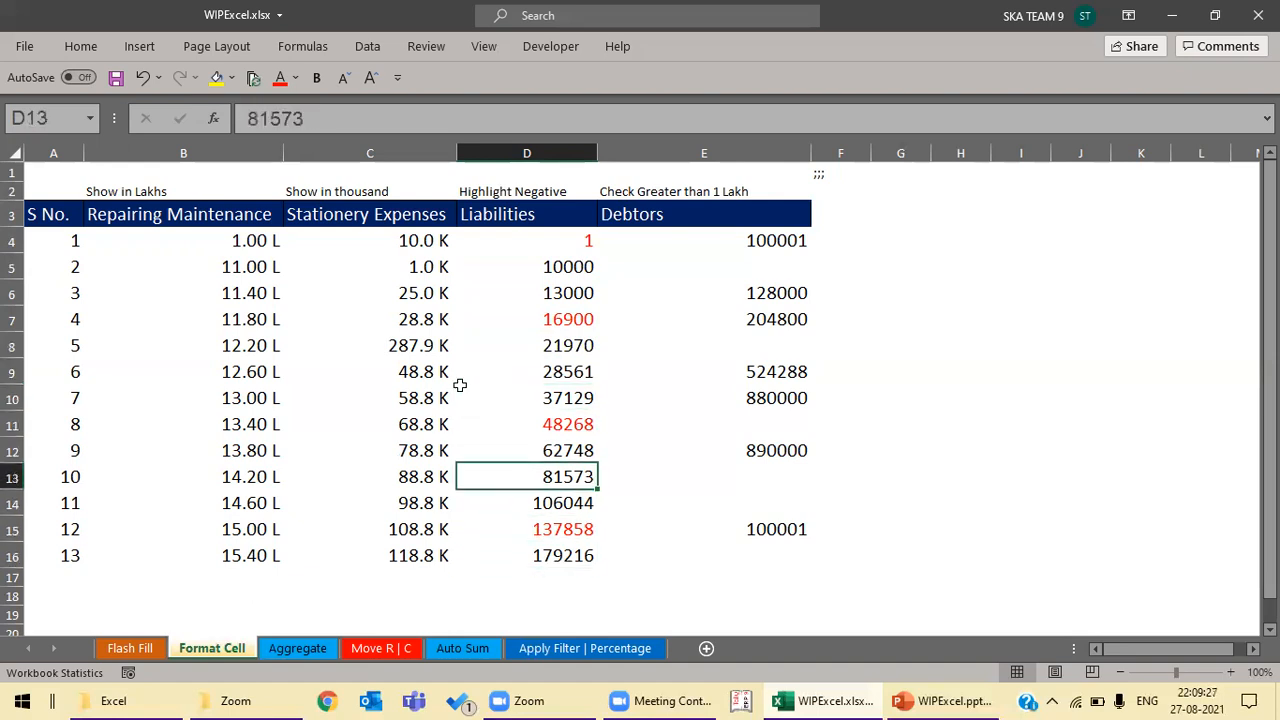
key(BackSpace)
text(-10000)
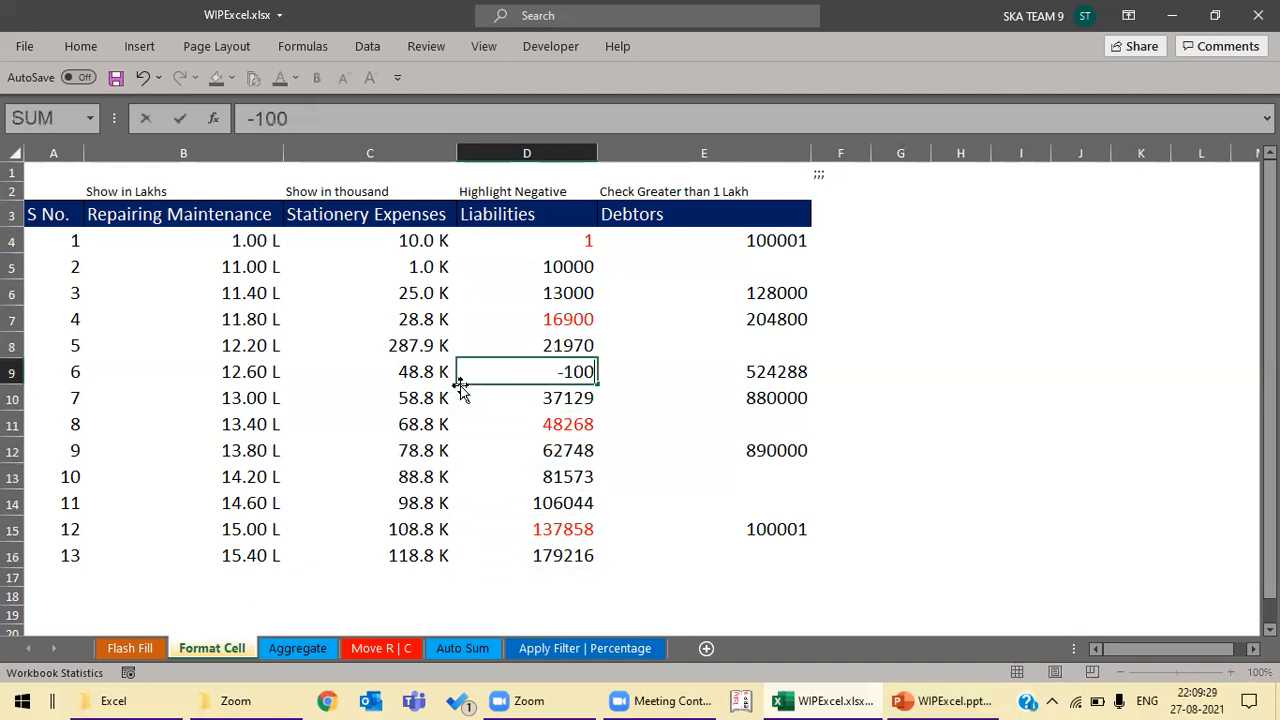
key(Return)
Step: Revisit the Highlight Negative note and read the Check Greater than 1 Lakh note above the Debtors header
key(Up)
key(Up)
key(Up)
key(Up)
key(Up)
key(Up)
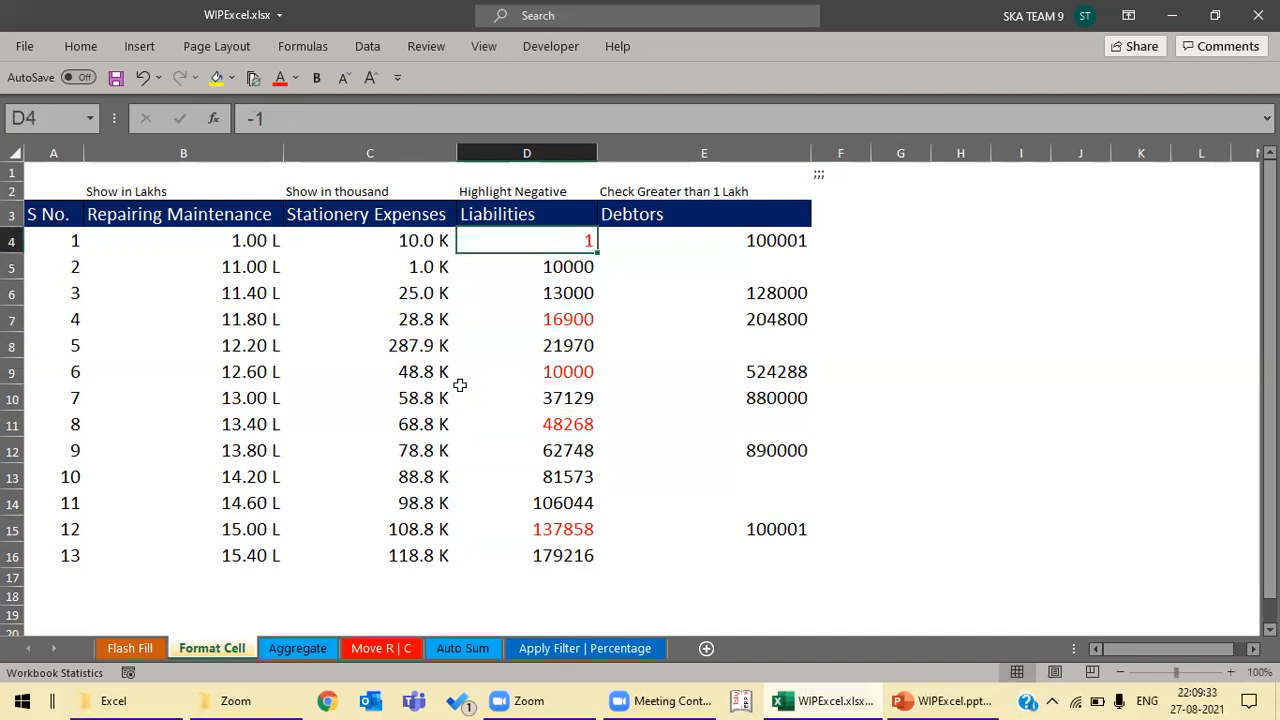
key(Up)
key(Up)
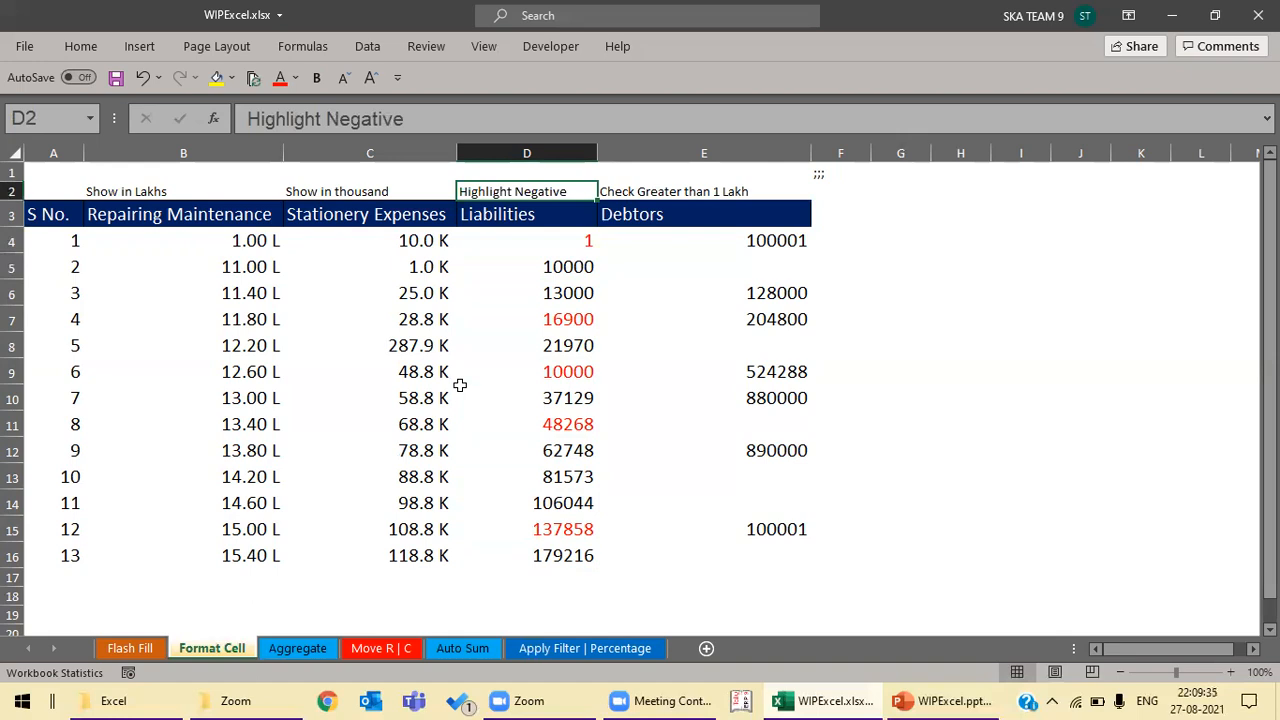
key(Right)
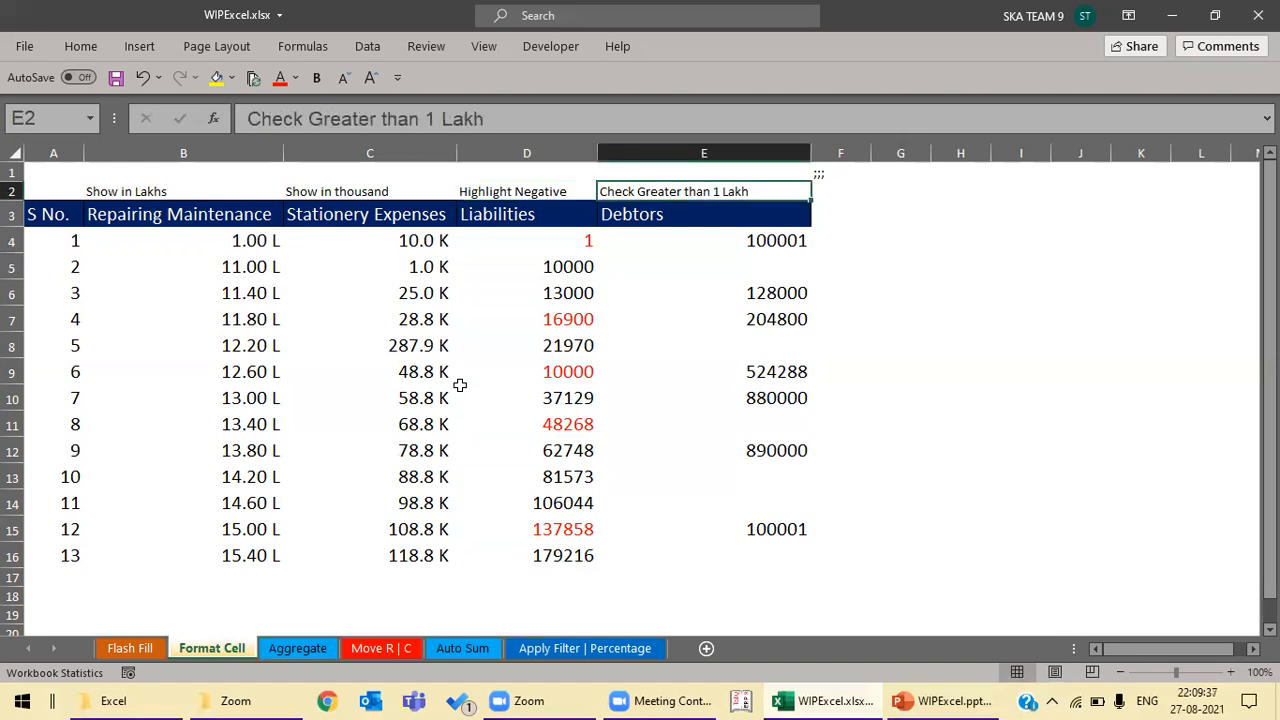
key(Down)
key(Up)
key(Down)
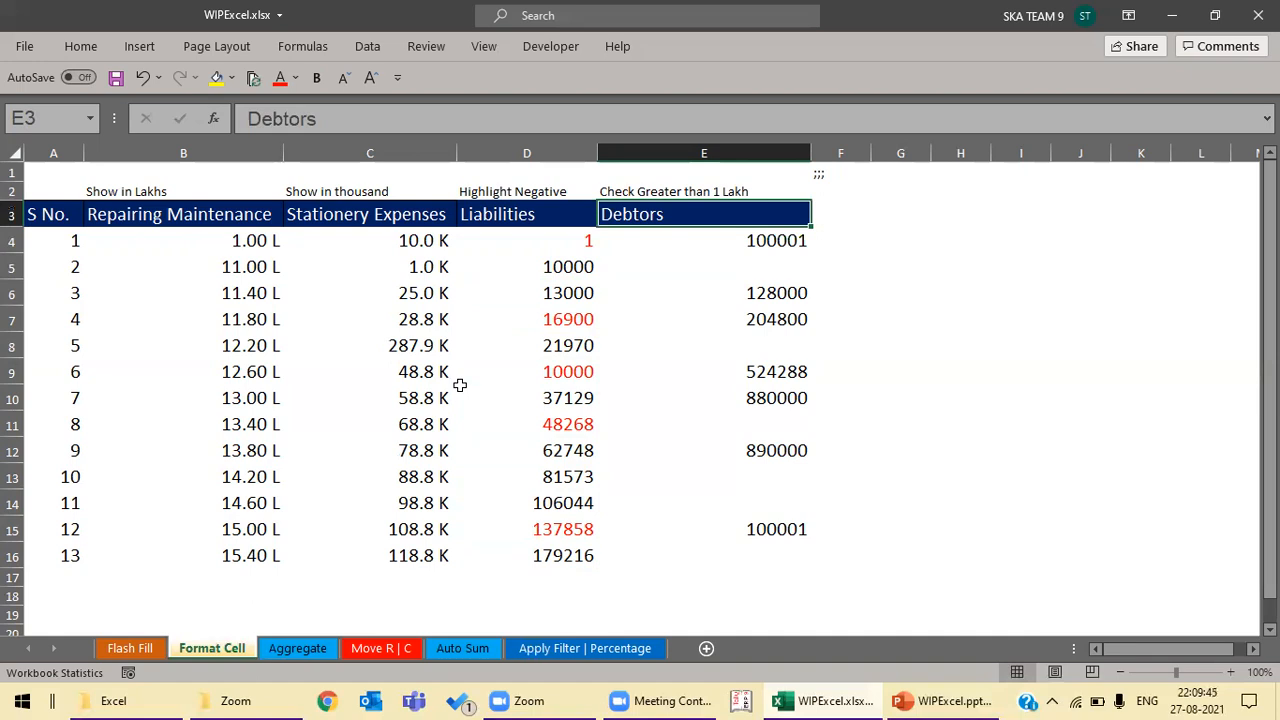
Step: Inspect the stored Debtors values from E4 down, and set E6 to 1000 and E7 to 2
key(Down)
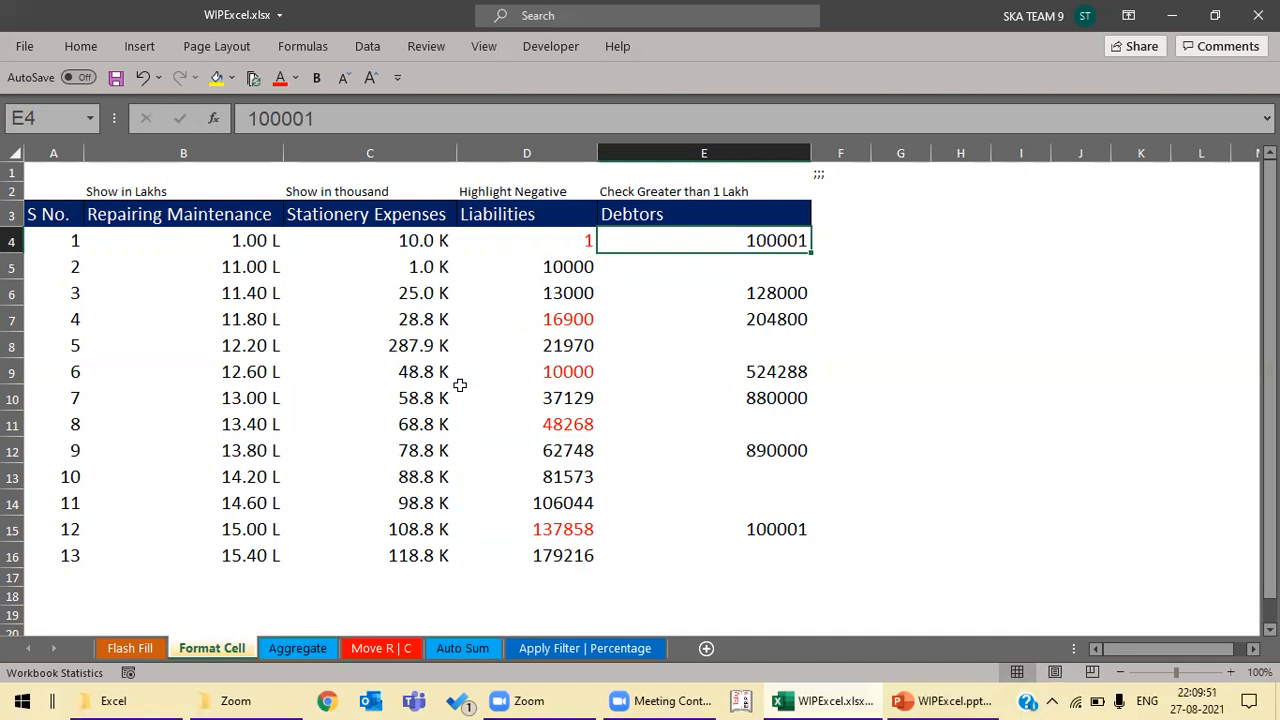
key(Down)
key(Up)
key(Down)
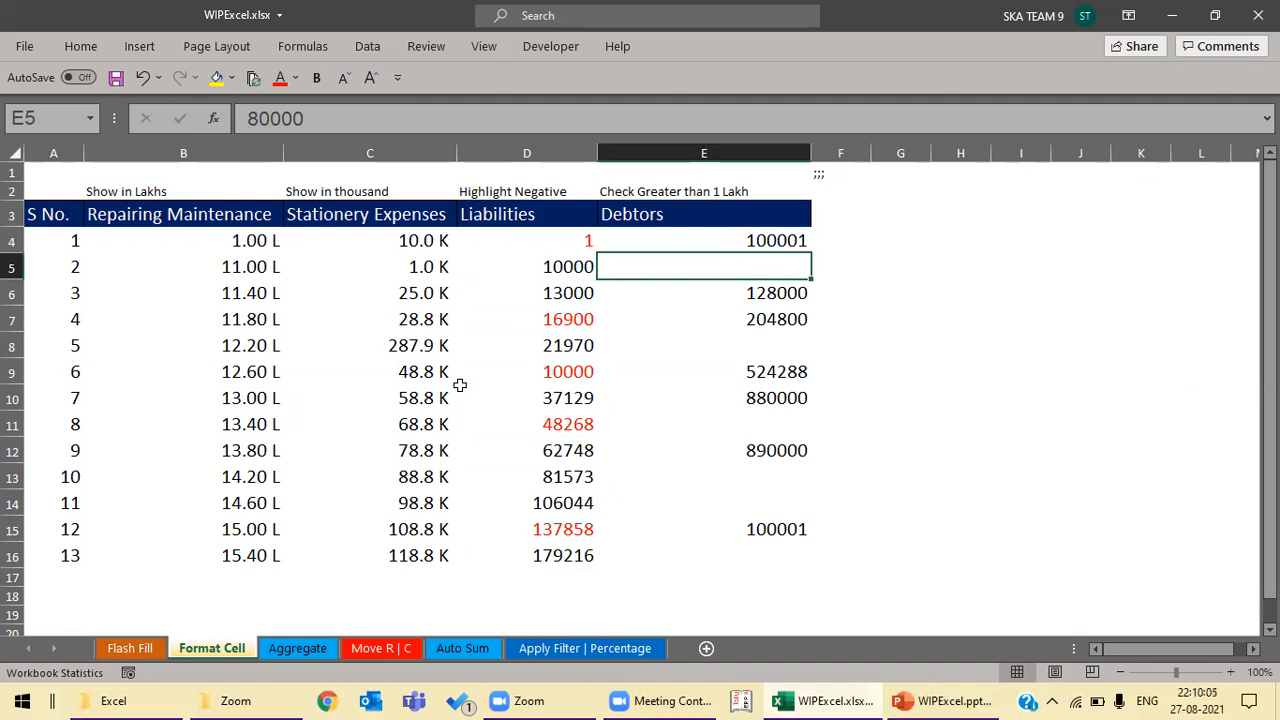
key(Down)
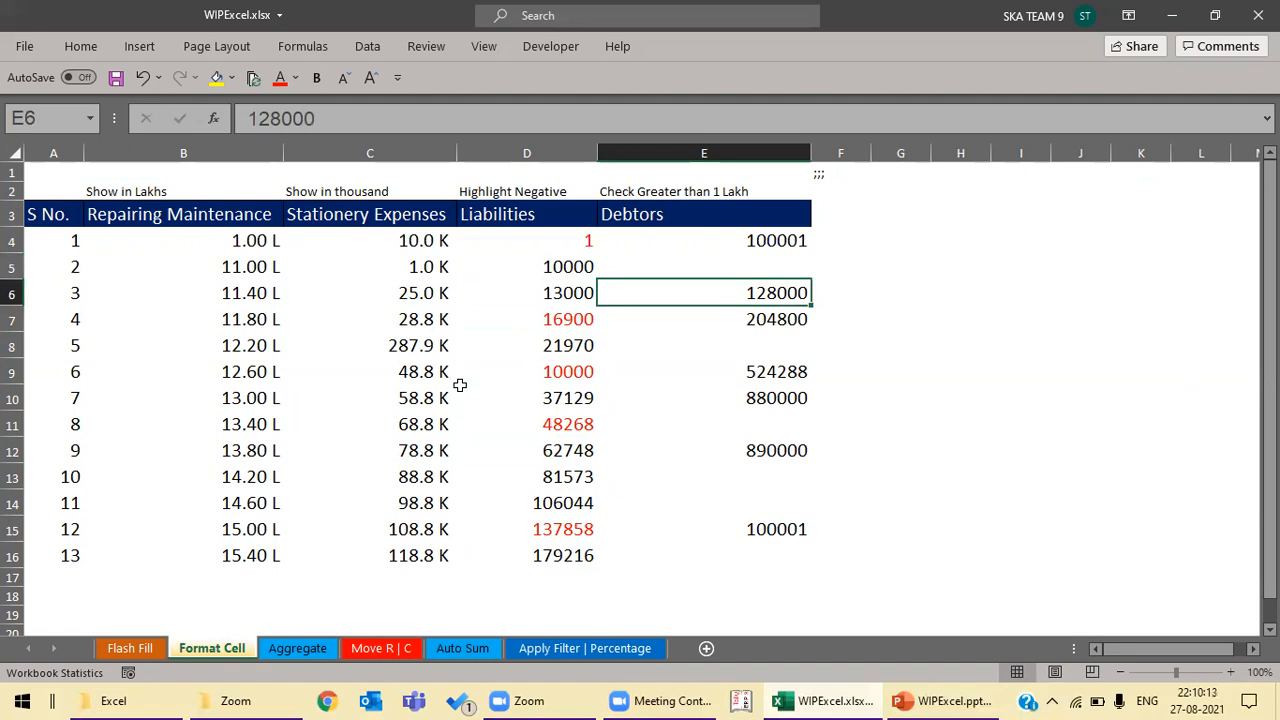
text(1000)
key(Return)
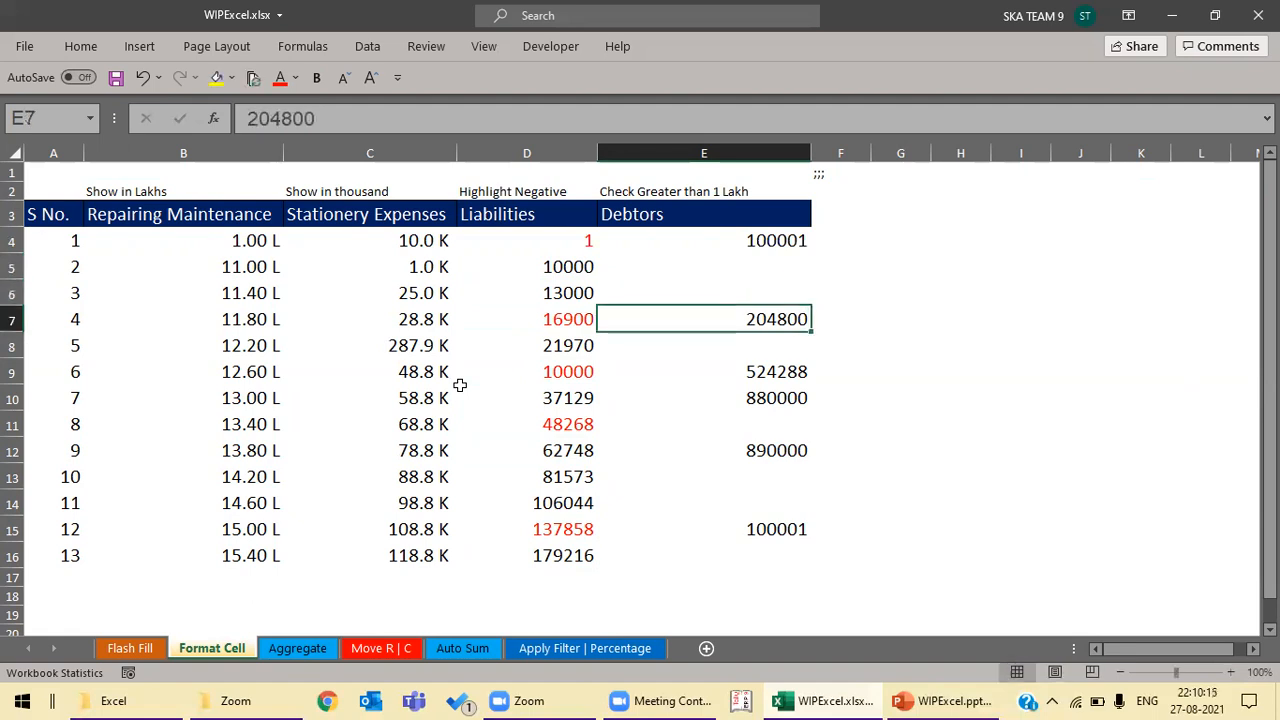
text(2)
key(Return)
Step: Review the Debtors amounts across E4:E16 against the 1 Lakh threshold
key(Up)
key(Up)
key(Up)
key(Up)
key(Up)
key(Down)
key(shift+Down)
key(shift+Down)
key(shift+Down)
key(shift+Down)
key(shift+Down)
key(shift+Down)
key(shift+Down)
key(shift+Down)
key(shift+Down)
key(shift+Down)
key(shift+Down)
key(shift+Down)
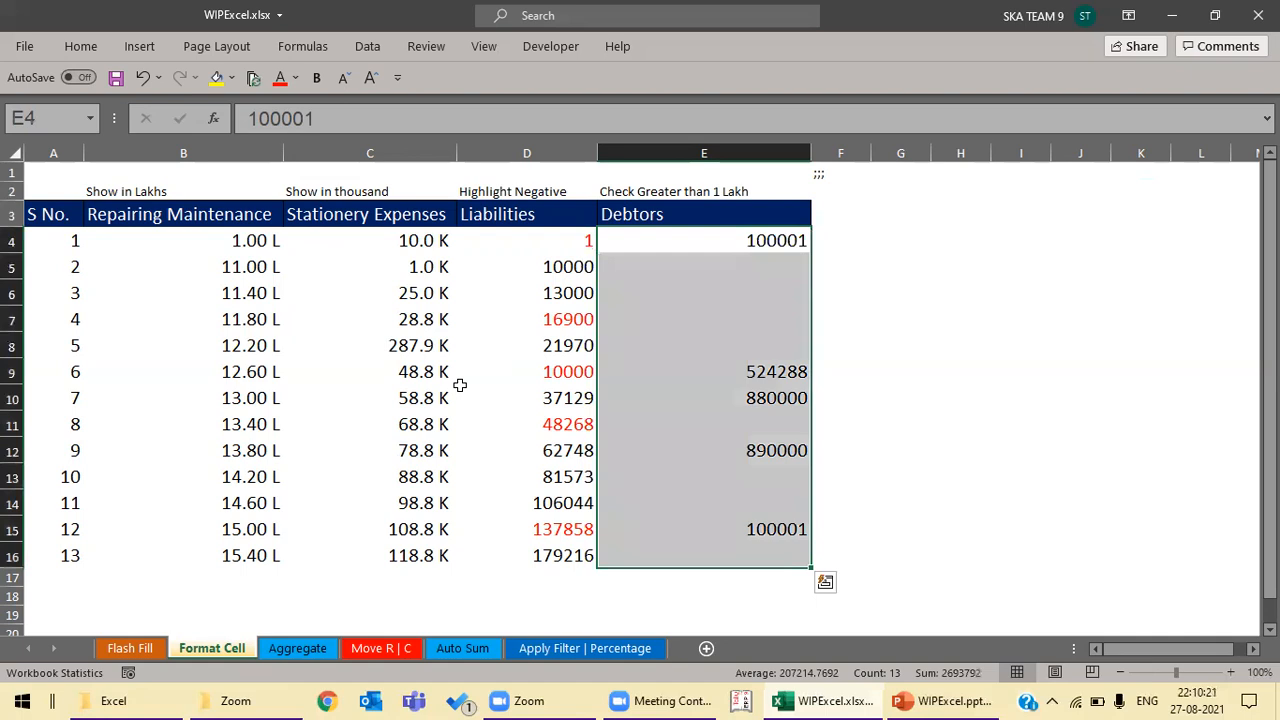
key(Up)
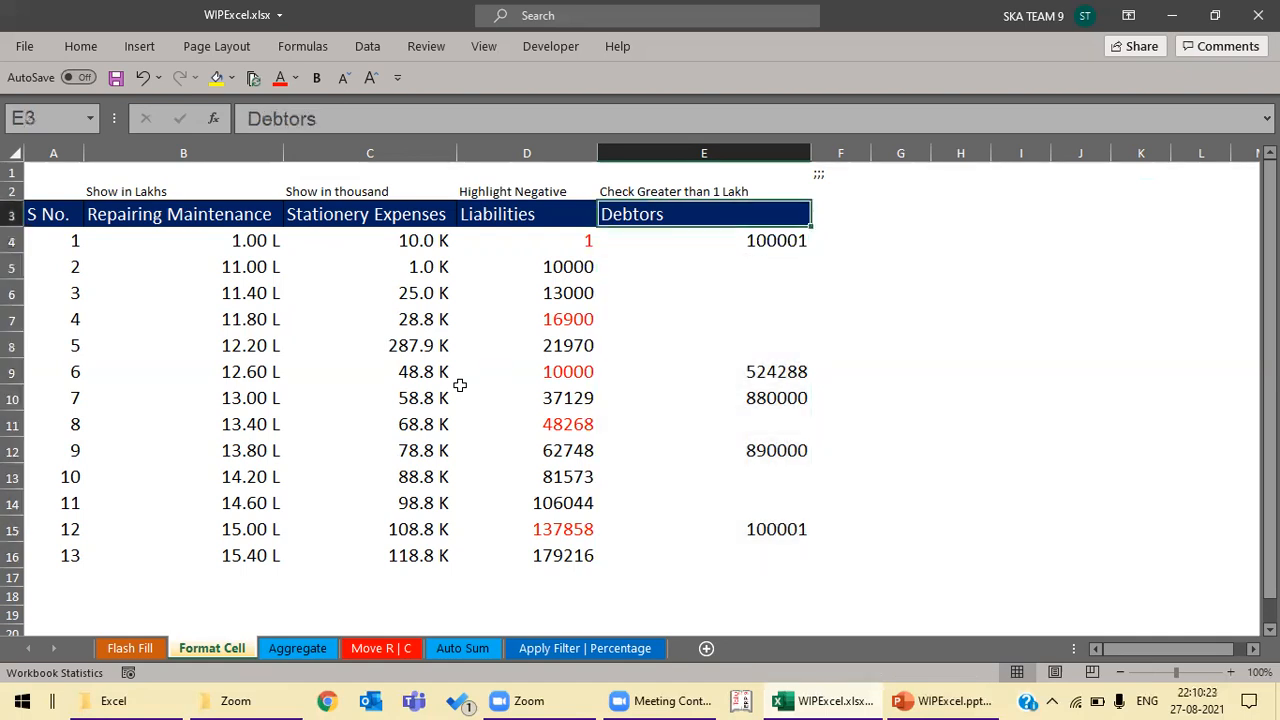
Step: Look over the column headers in B3:E3, from Repairing Maintenance to Debtors
key(Left)
key(Left)
key(Left)
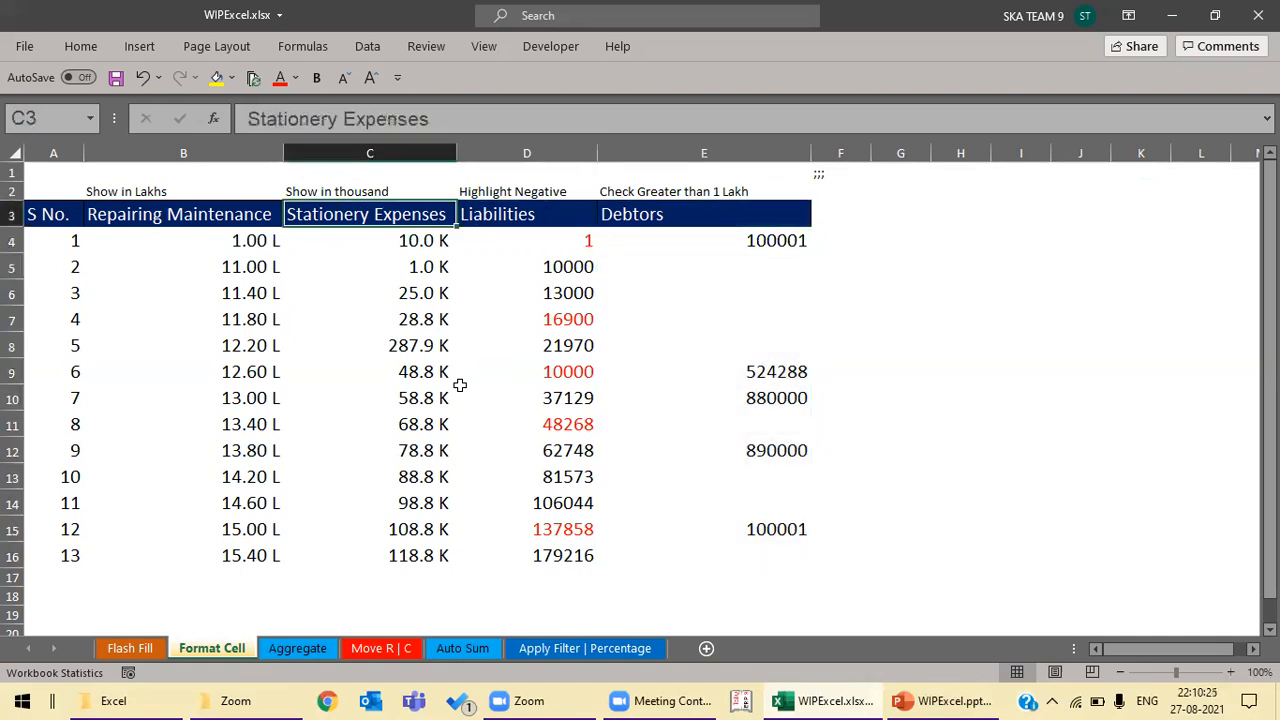
key(shift+Right)
key(shift+Right)
key(shift+Right)
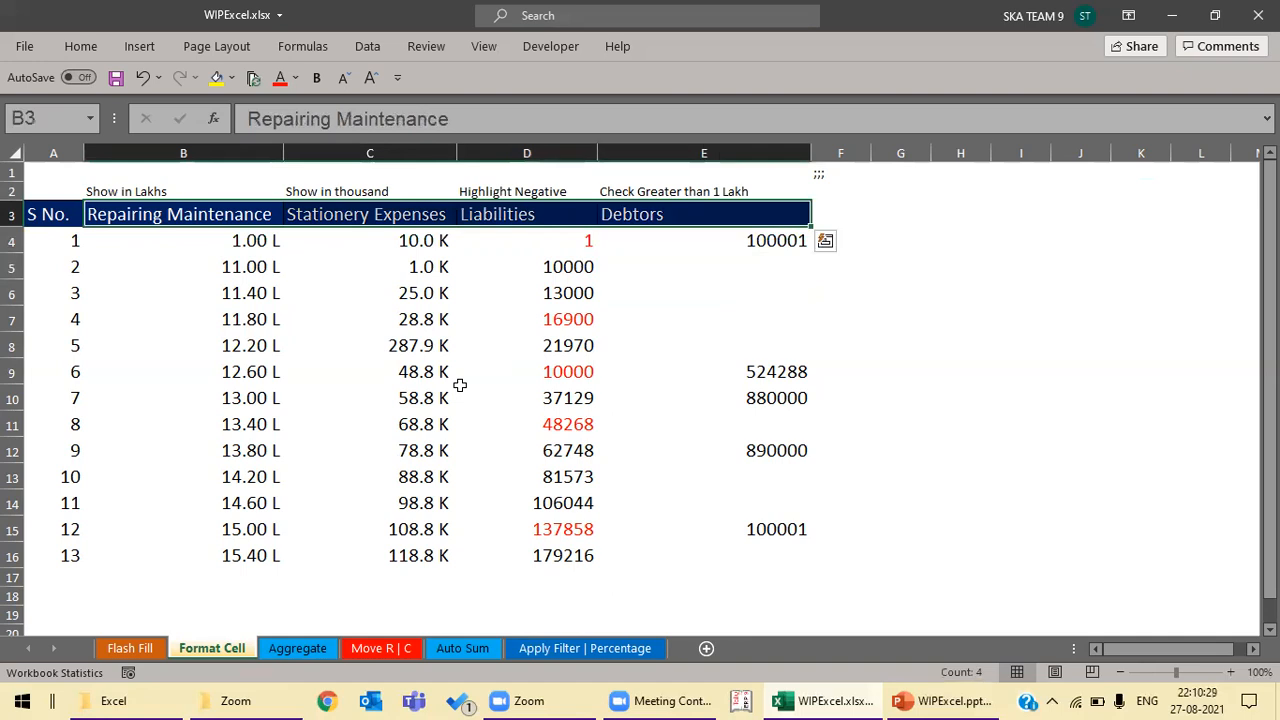
key(Up)
key(Down)
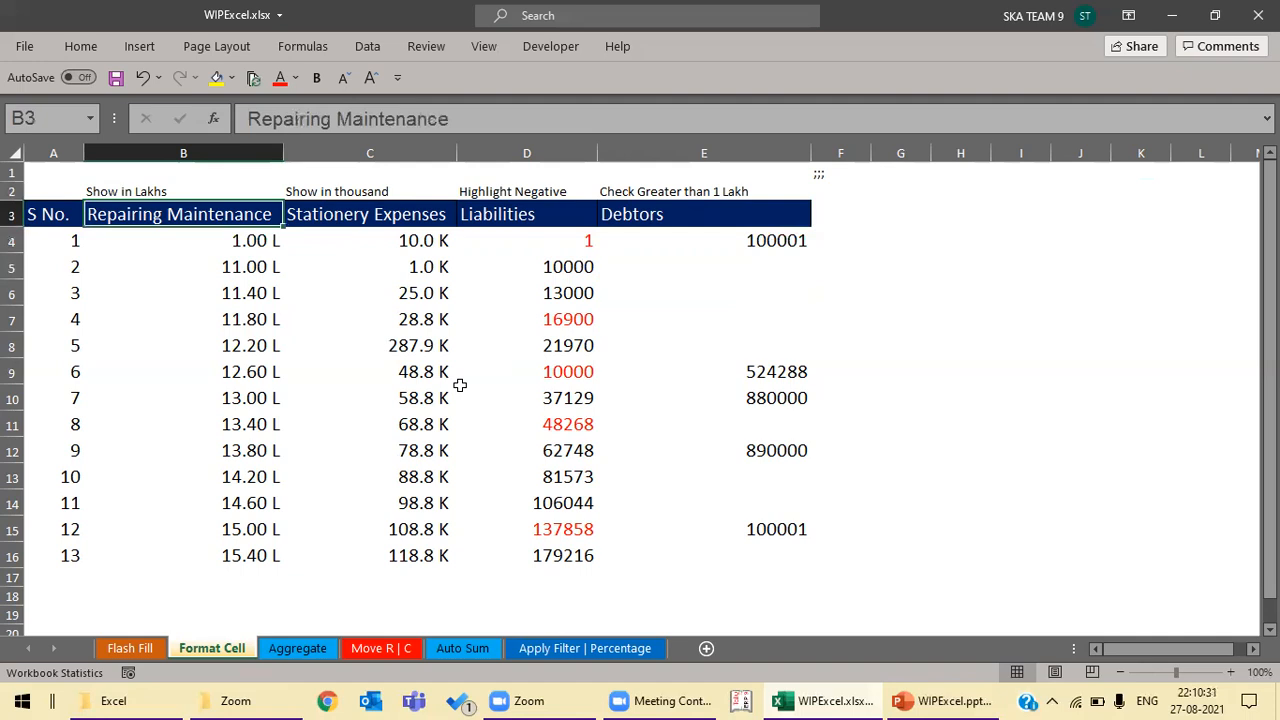
key(Up)
key(Down)
Step: Fill the row 1 cells B1:E1 above the notes with yellow
key(Up)
key(Up)
key(shift+Right)
key(shift+Right)
key(shift+Right)
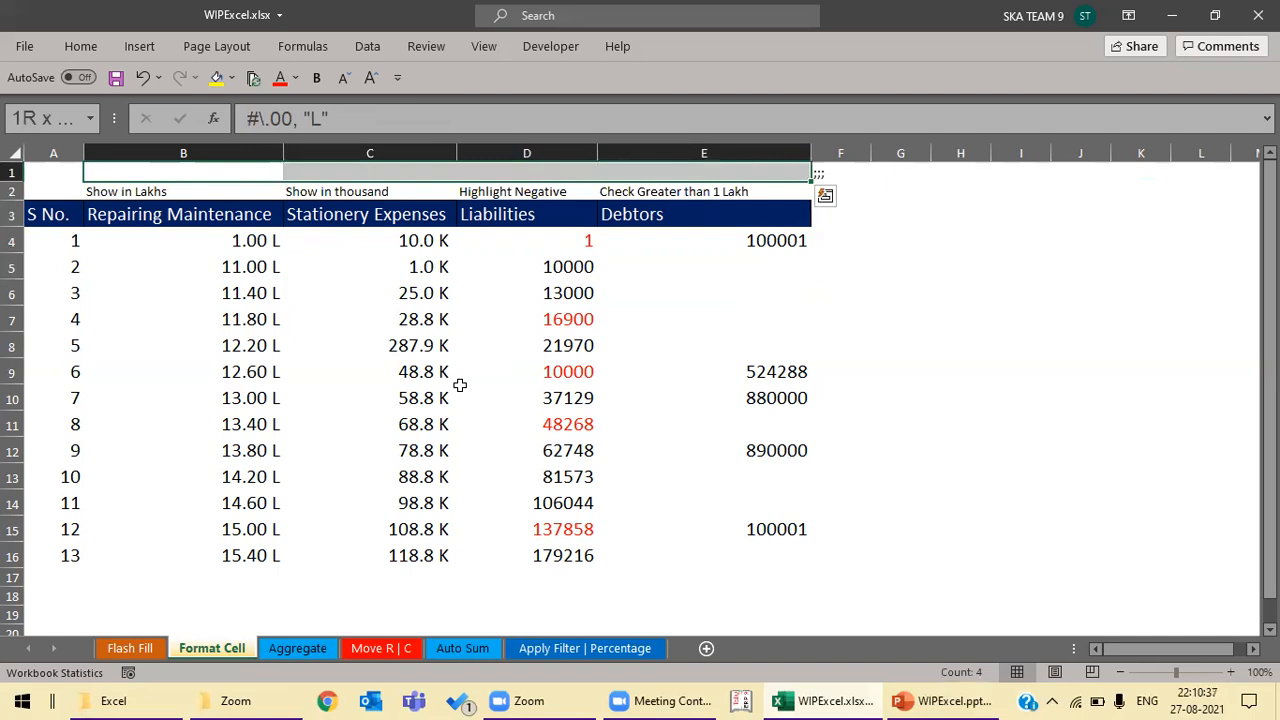
click(217, 78)
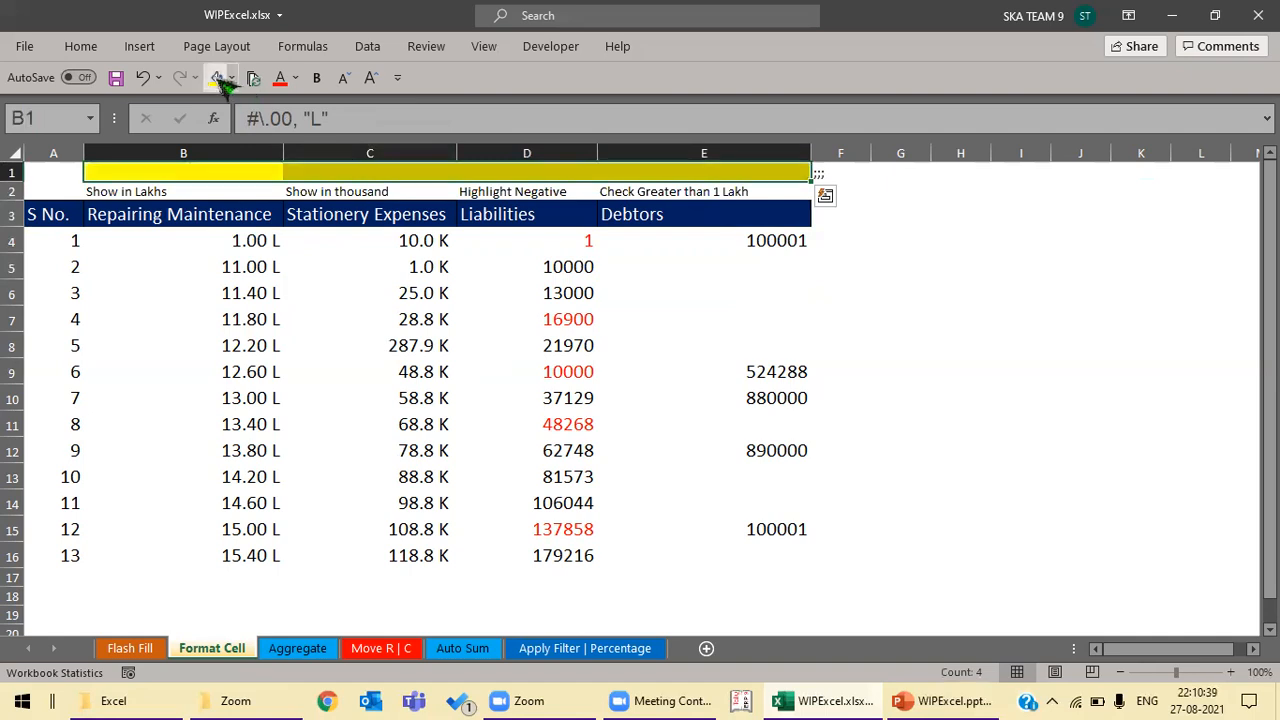
click(235, 269)
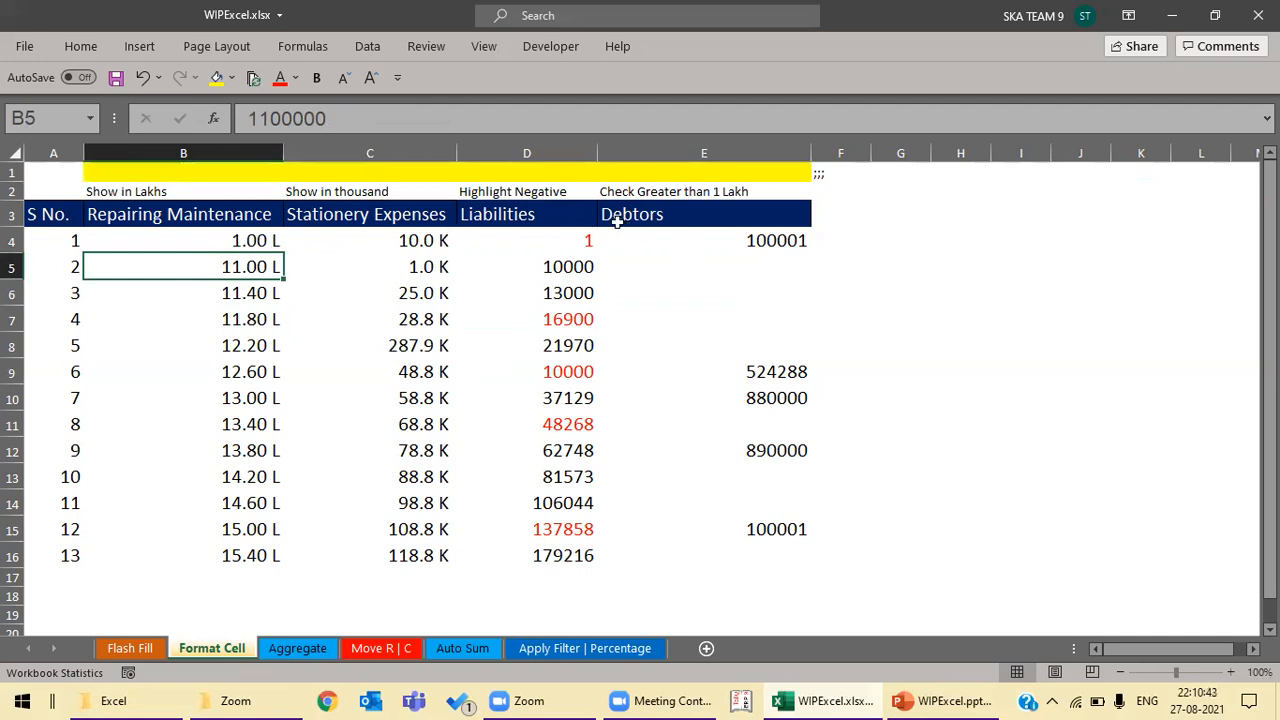
Step: Fill F1, the cell holding the ;;; code, with light green
click(218, 166)
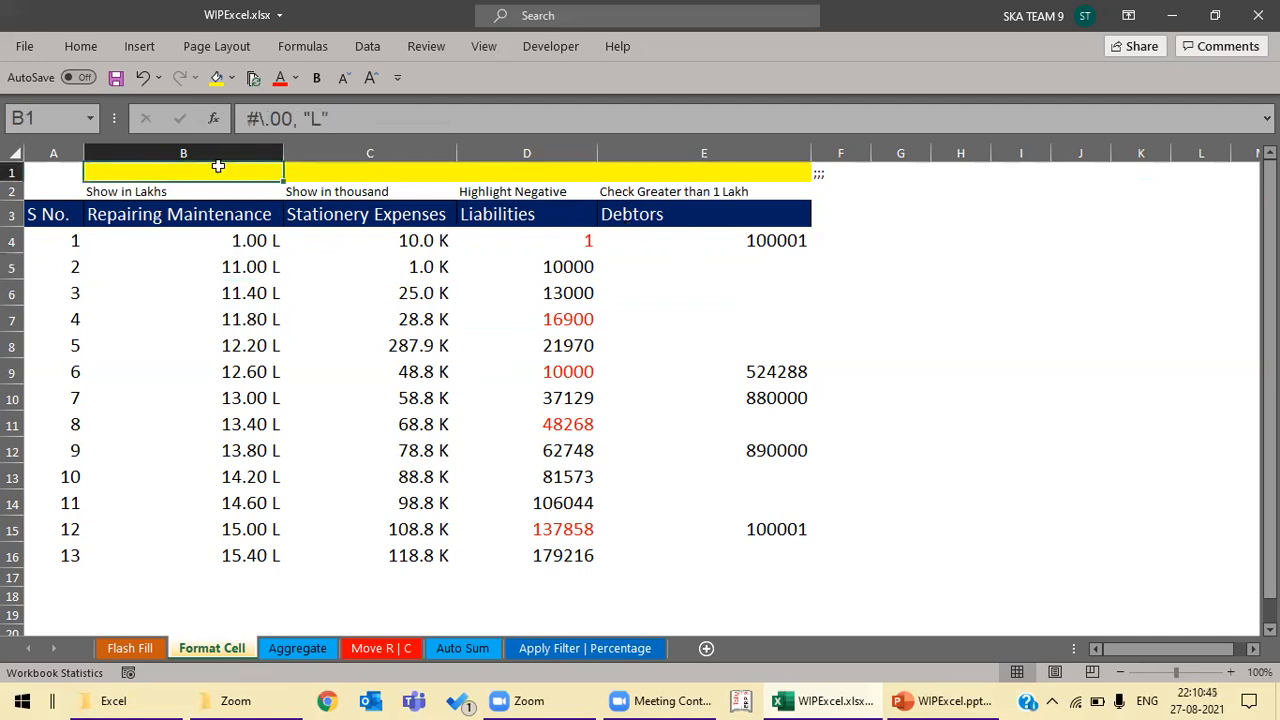
key(ctrl+Right)
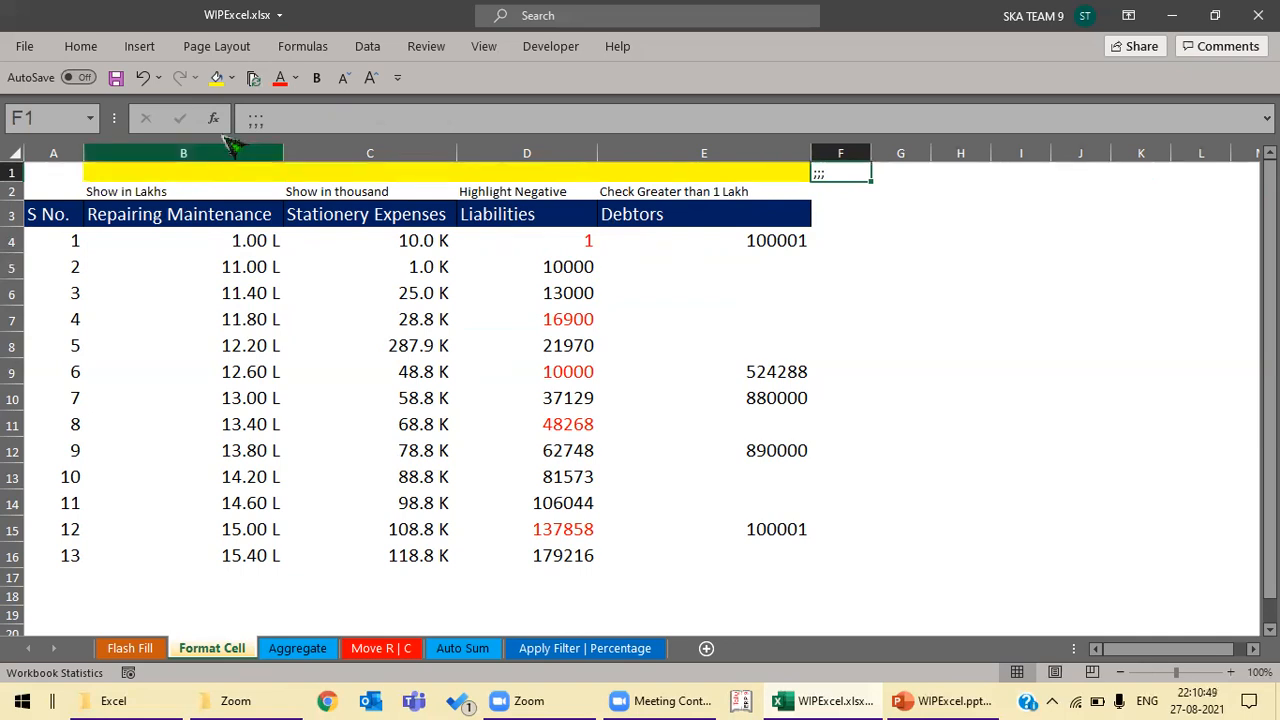
click(231, 78)
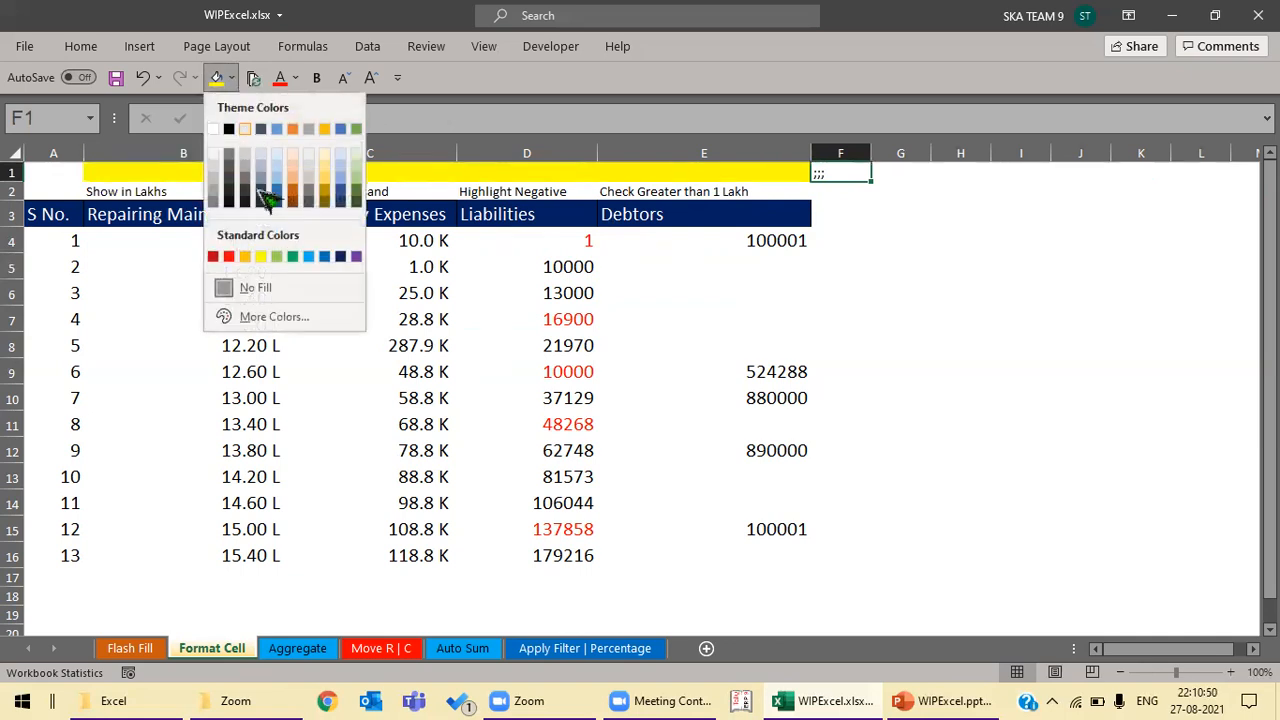
click(276, 256)
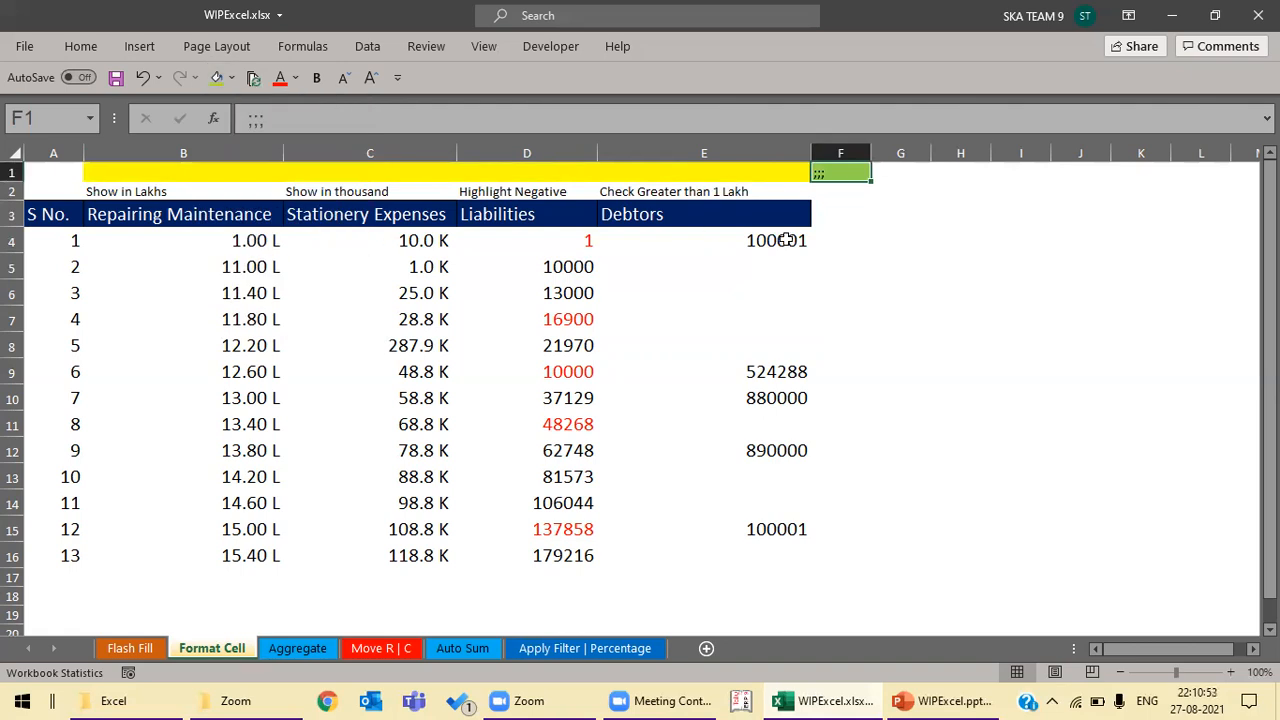
Step: Remove the ;;; custom number format from the yellow cells B1:E1
key(Left)
key(shift+Left)
key(shift+Left)
key(shift+Left)
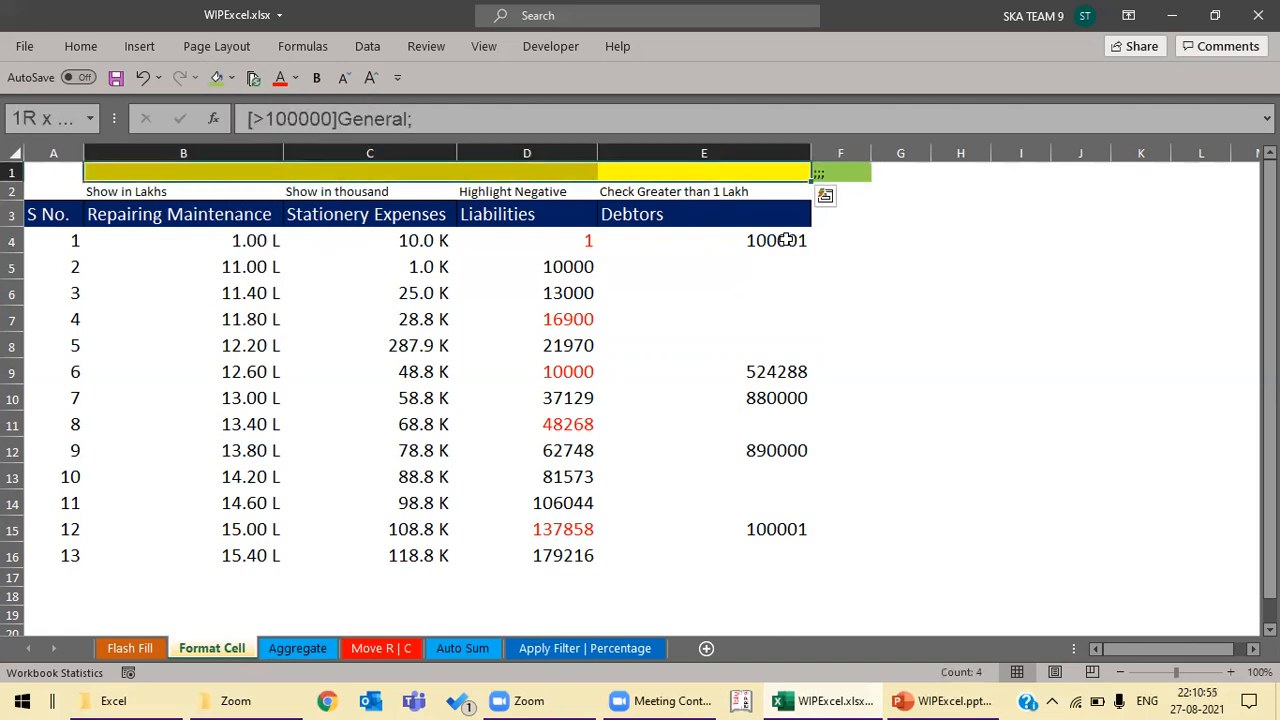
key(ctrl+1)
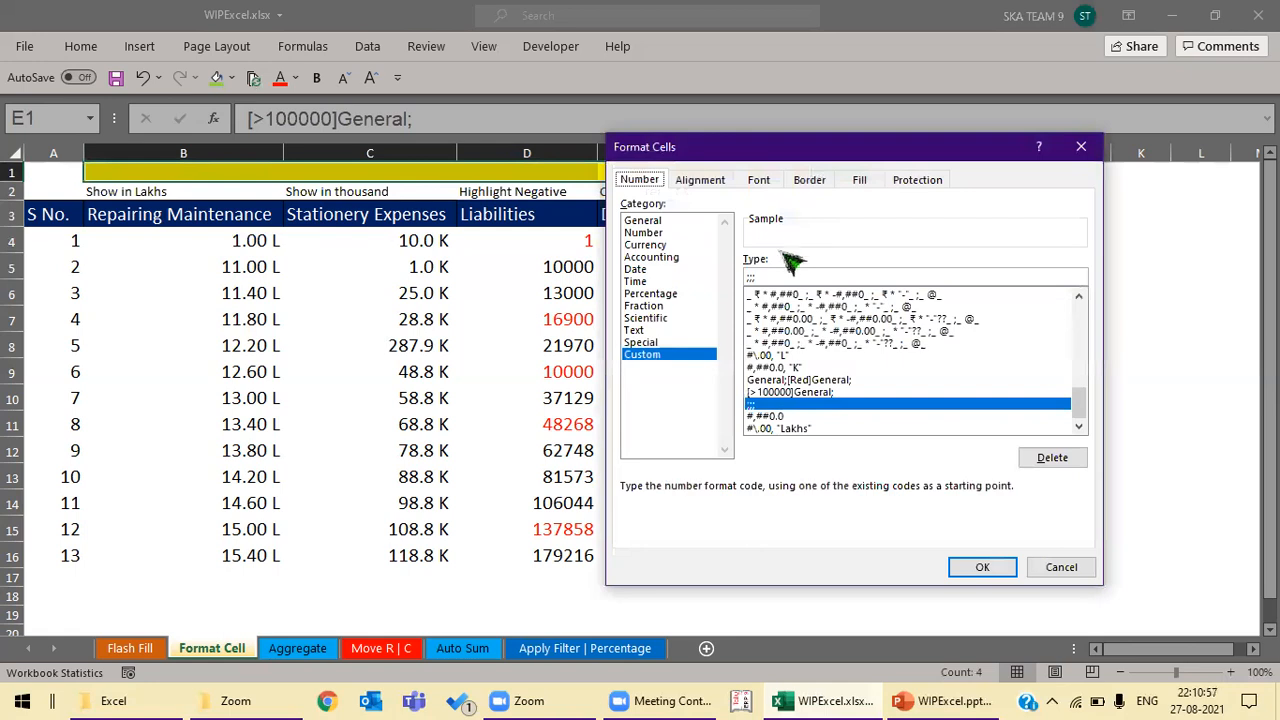
key(BackSpace)
key(BackSpace)
key(BackSpace)
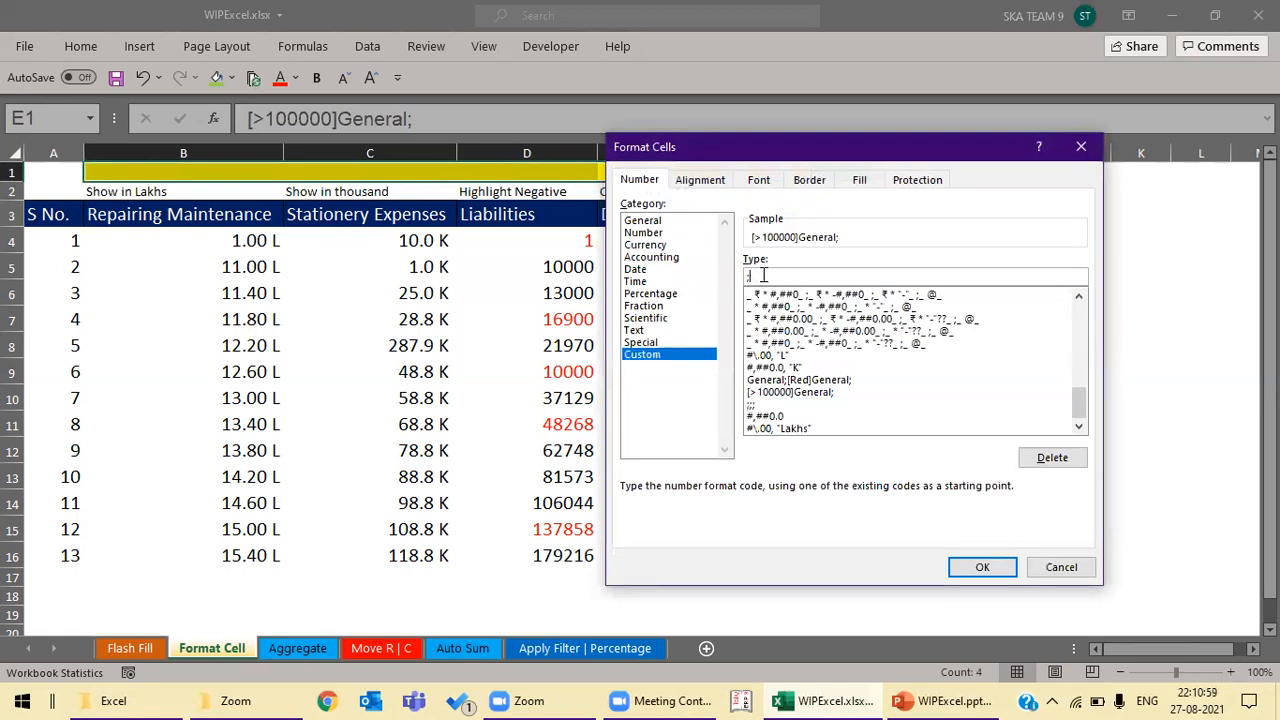
key(Return)
Step: Check which custom number format is applied to the Repairing Maintenance amount in B6
key(Left)
key(Left)
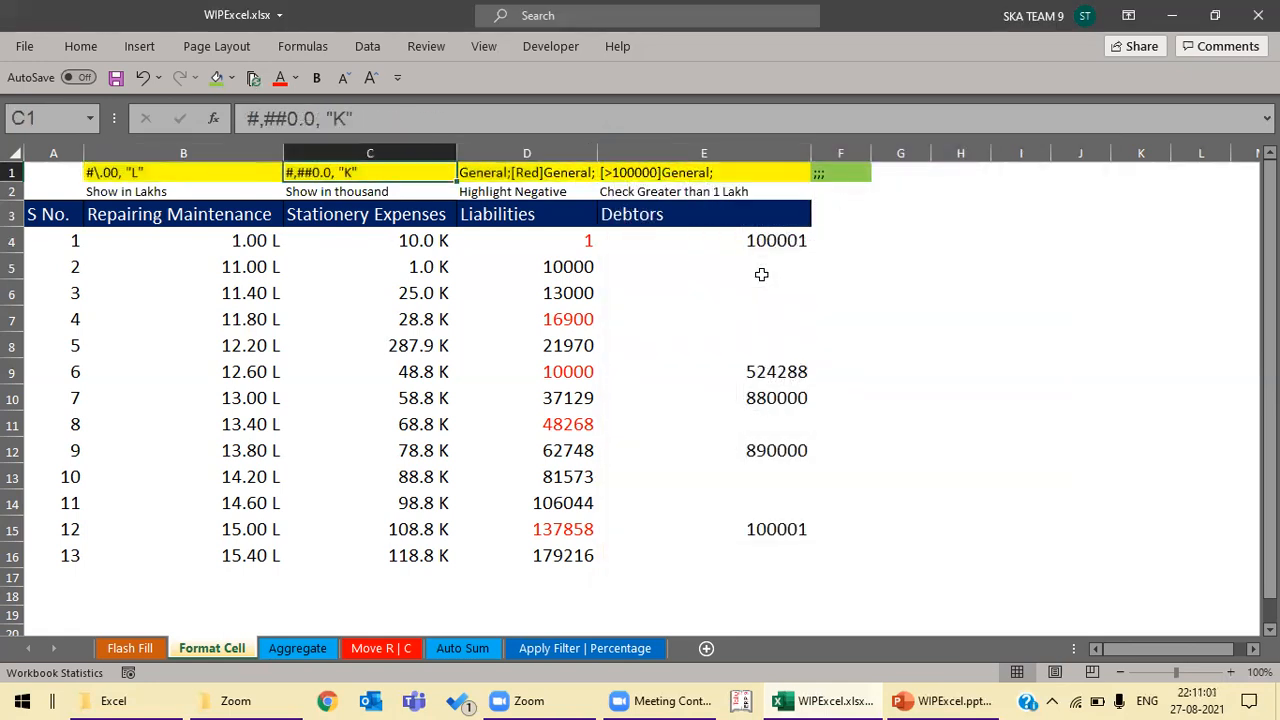
key(Left)
key(Down)
key(Down)
key(Down)
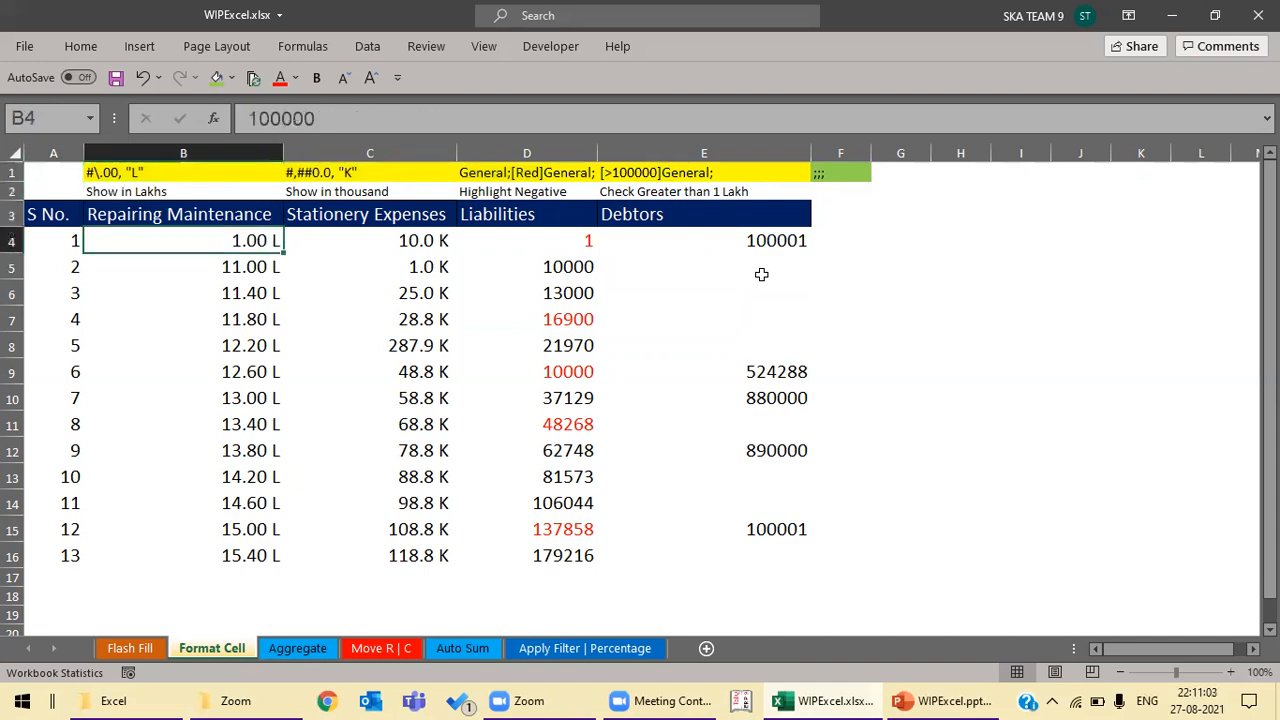
key(Down)
key(Down)
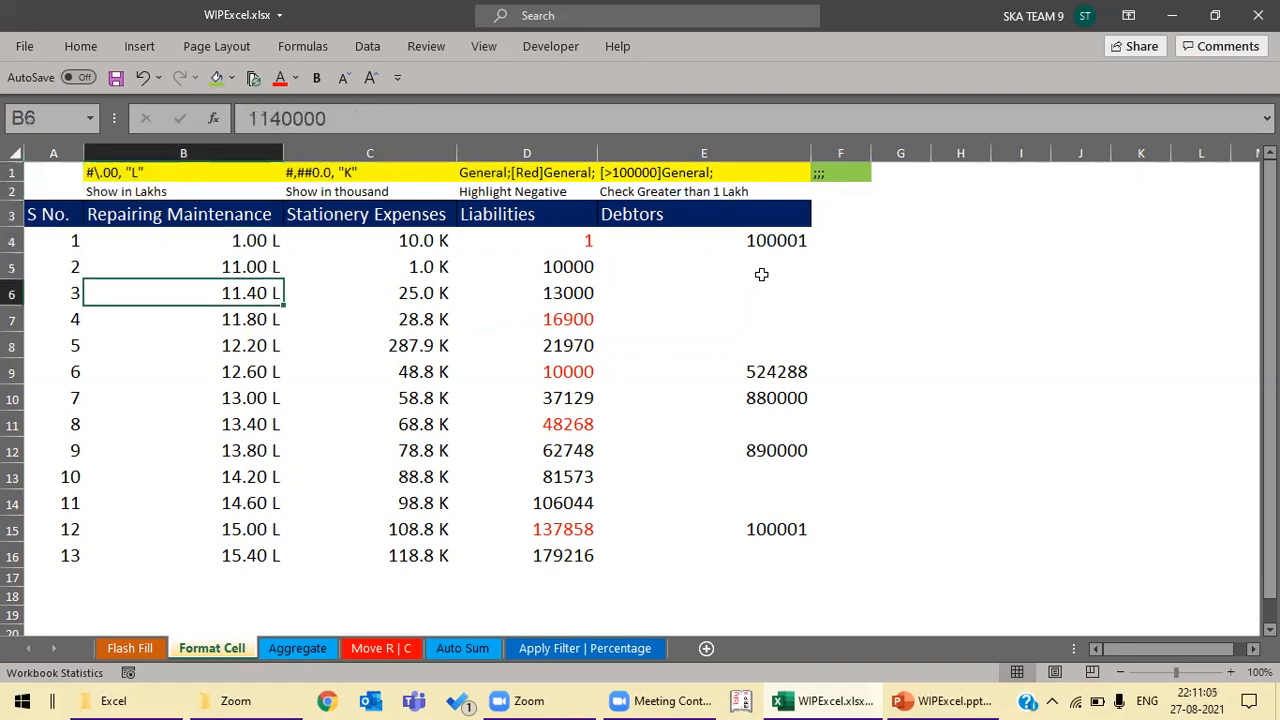
key(ctrl+1)
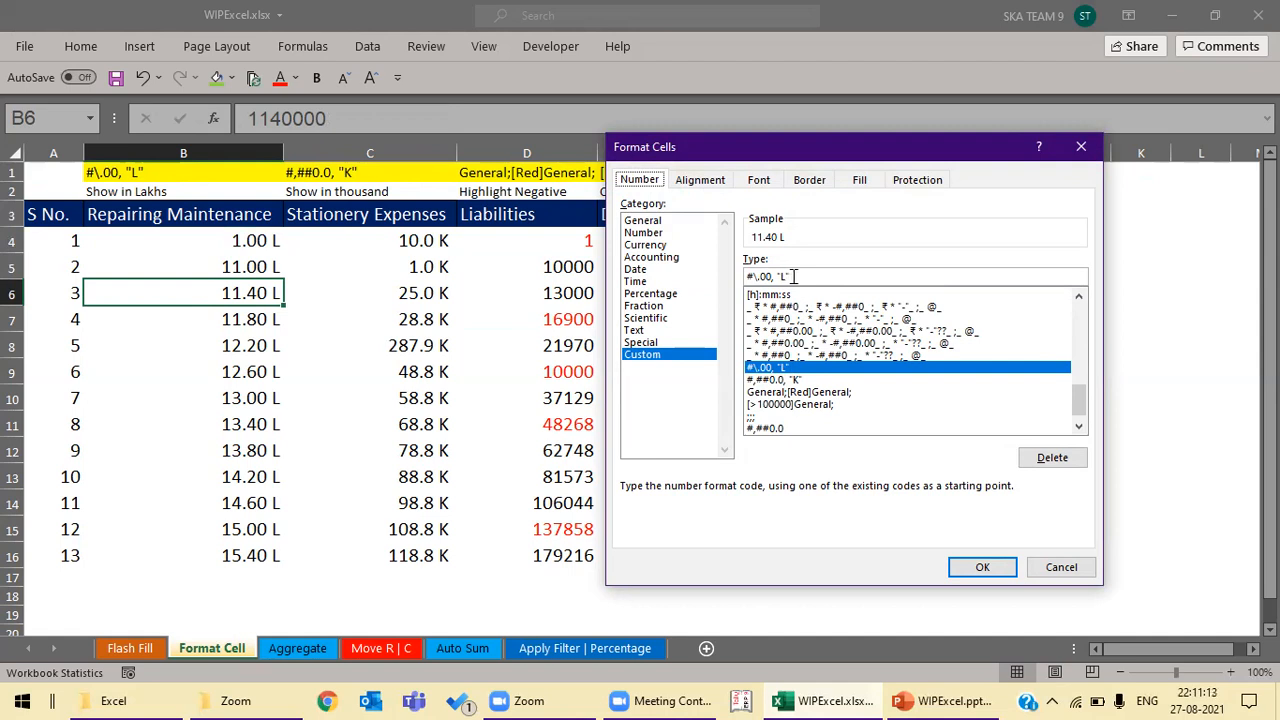
click(977, 567)
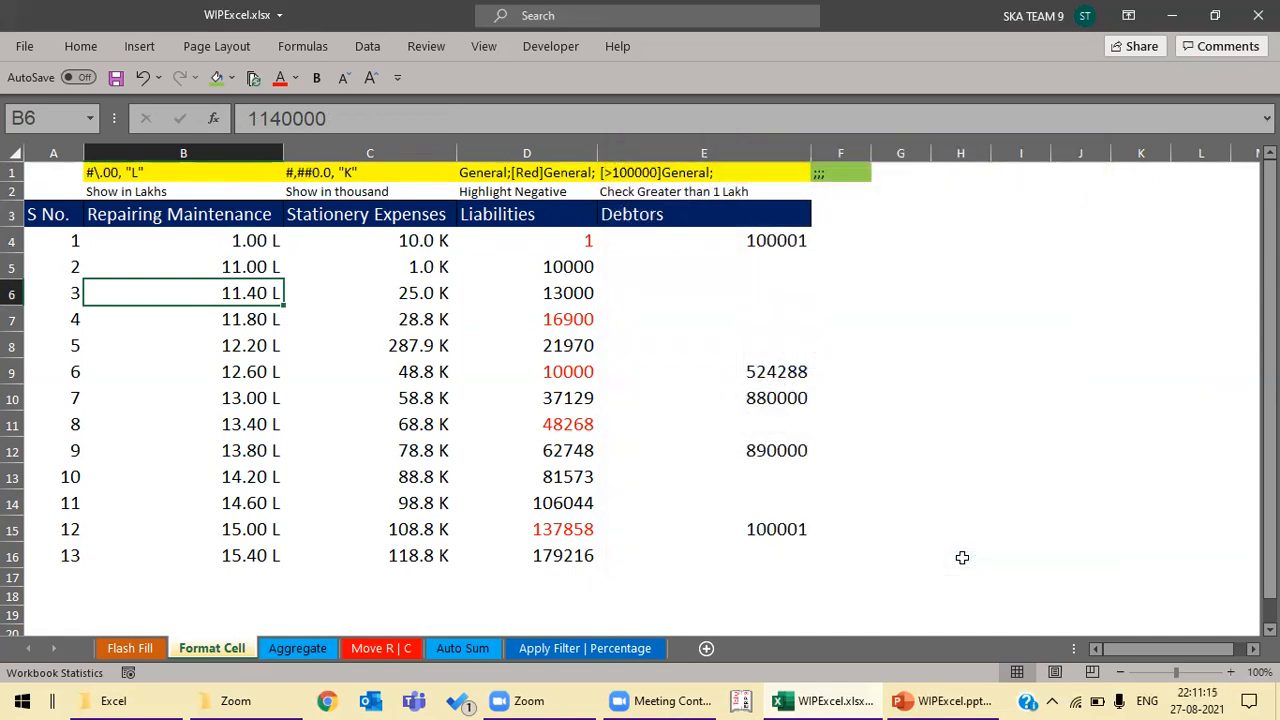
Step: Check the custom number formats of D6 and E6 and the format code and note above Debtors
key(Right)
key(Right)
key(ctrl+1)
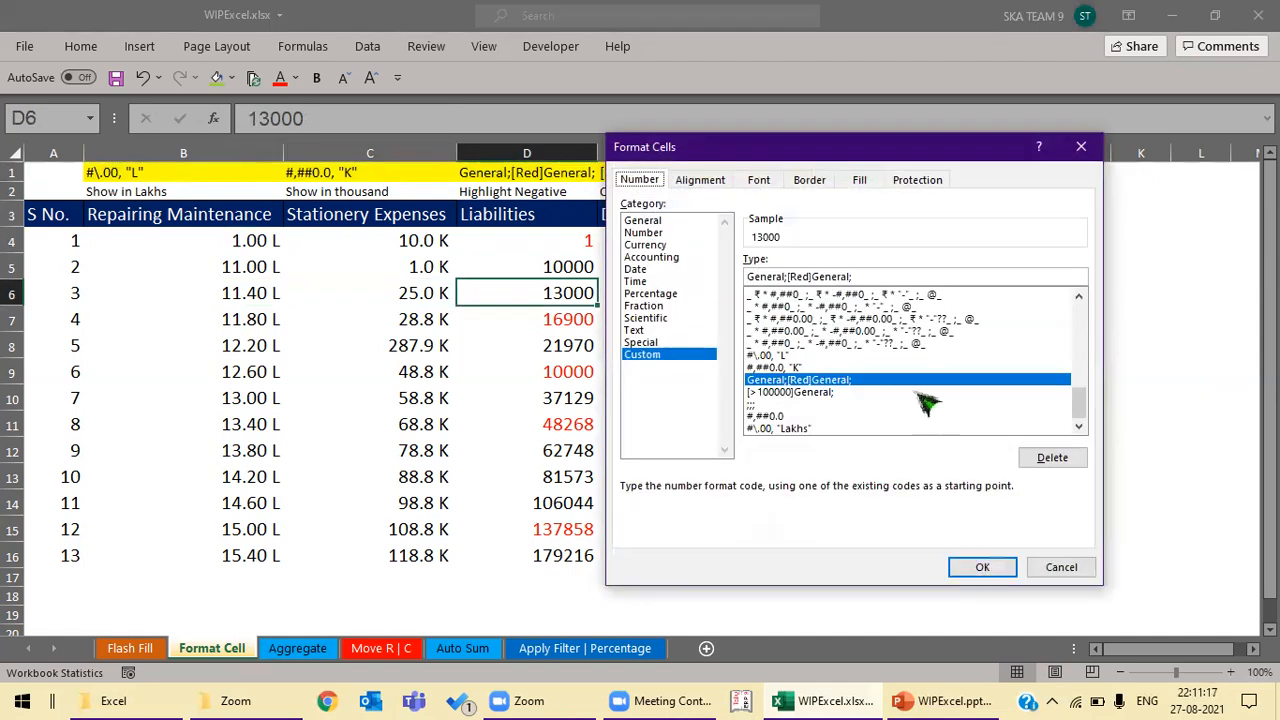
click(980, 567)
click(733, 288)
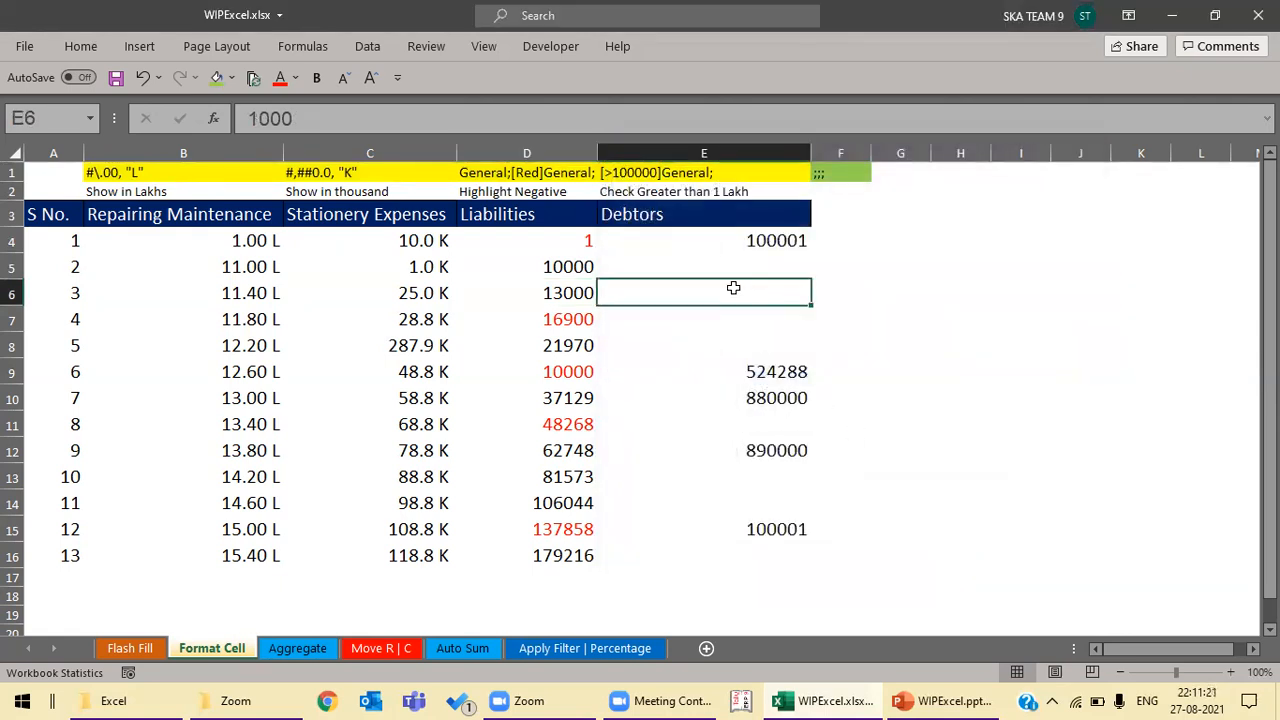
key(ctrl+1)
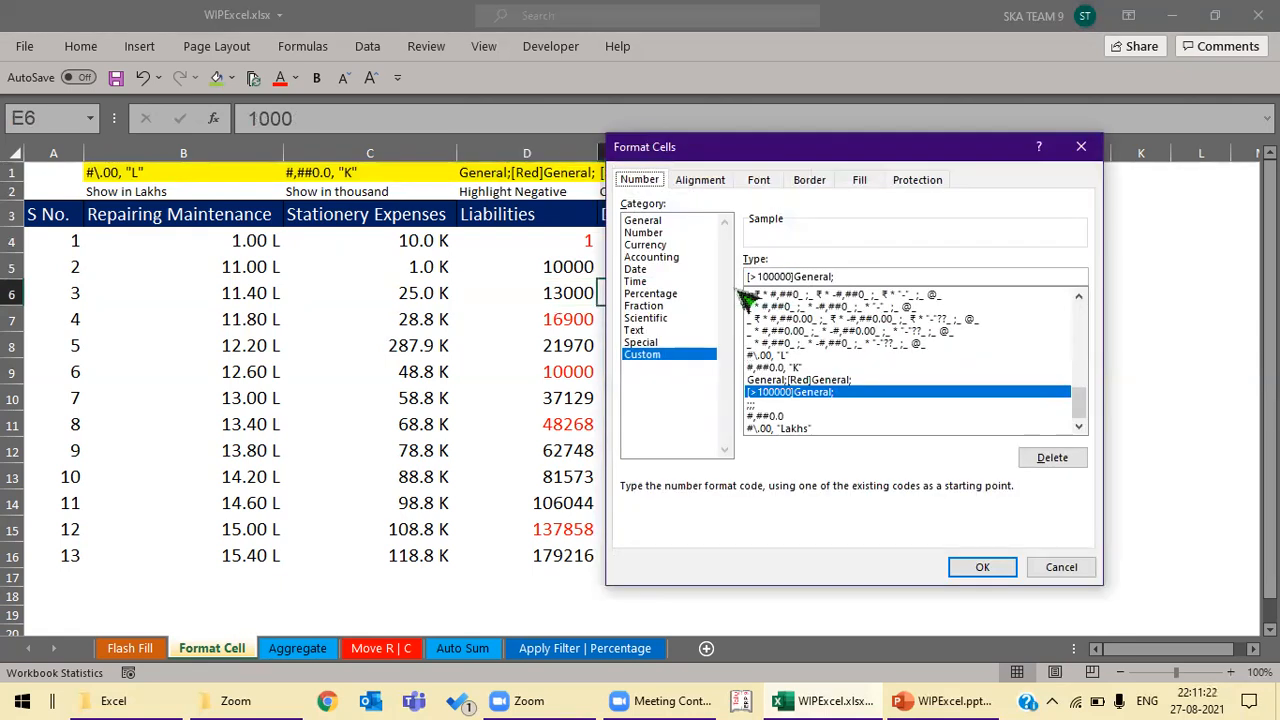
click(984, 567)
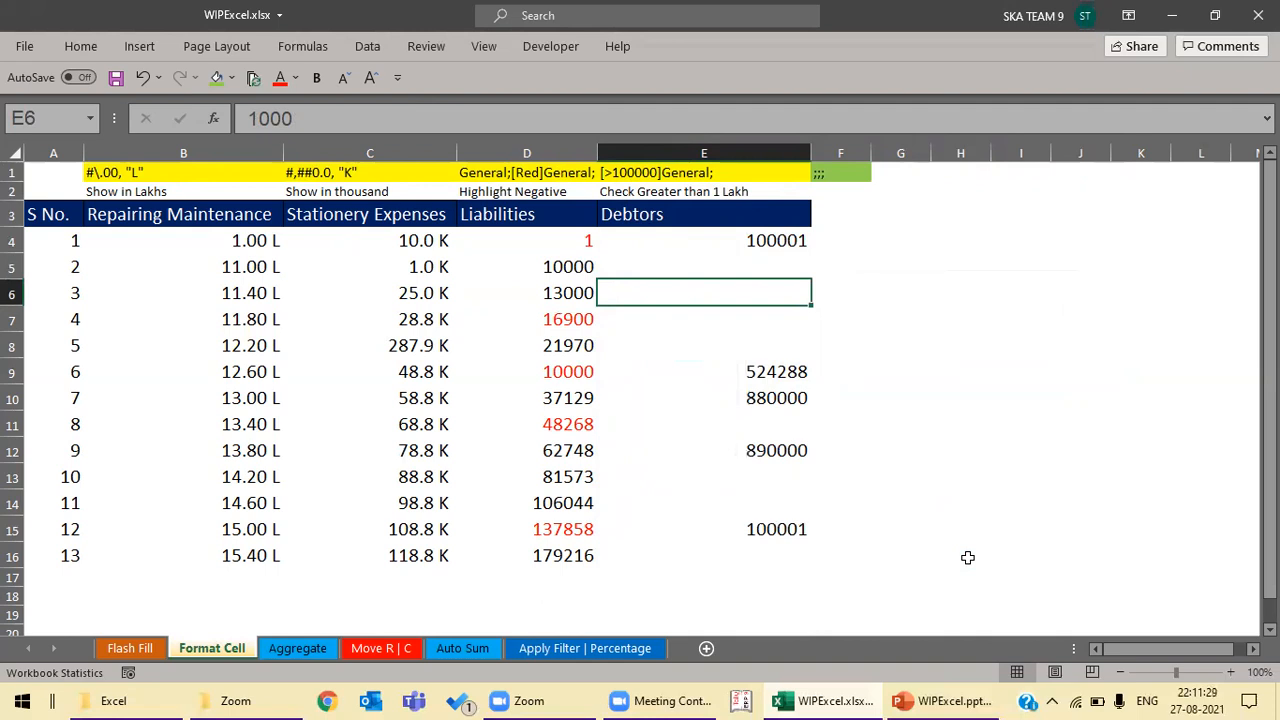
key(Up)
key(Up)
key(Up)
key(Up)
key(Up)
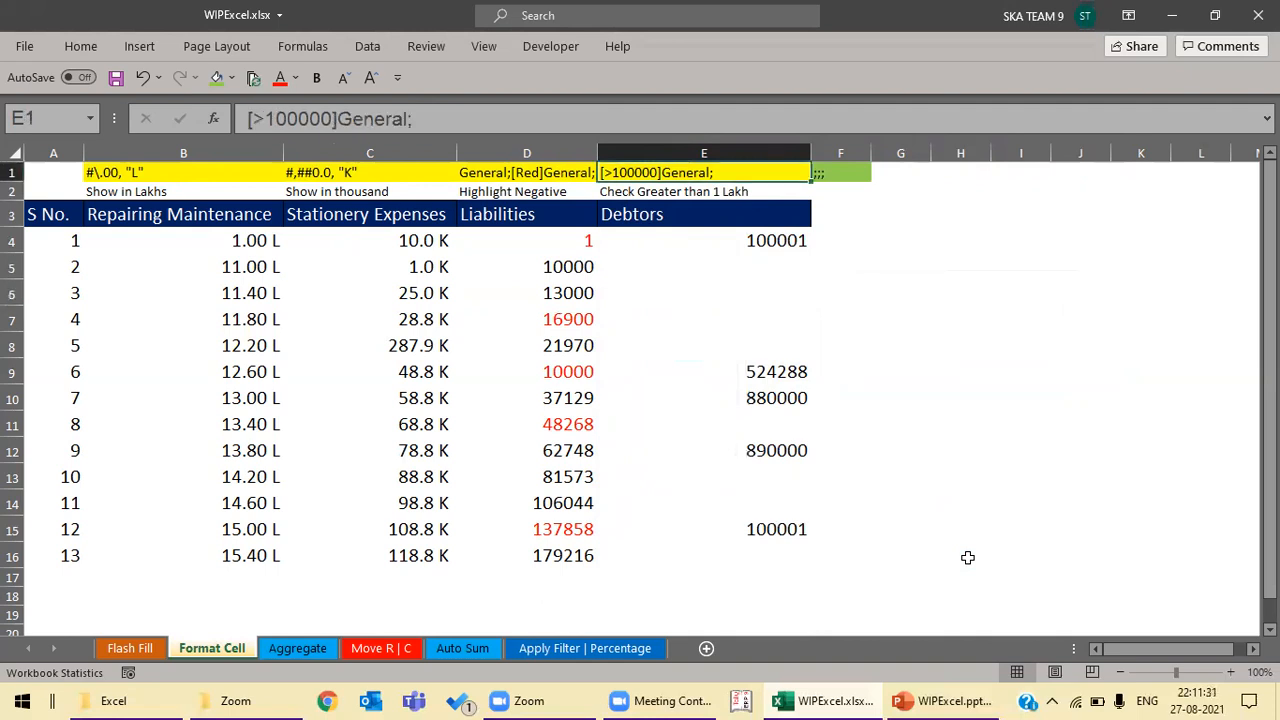
key(Down)
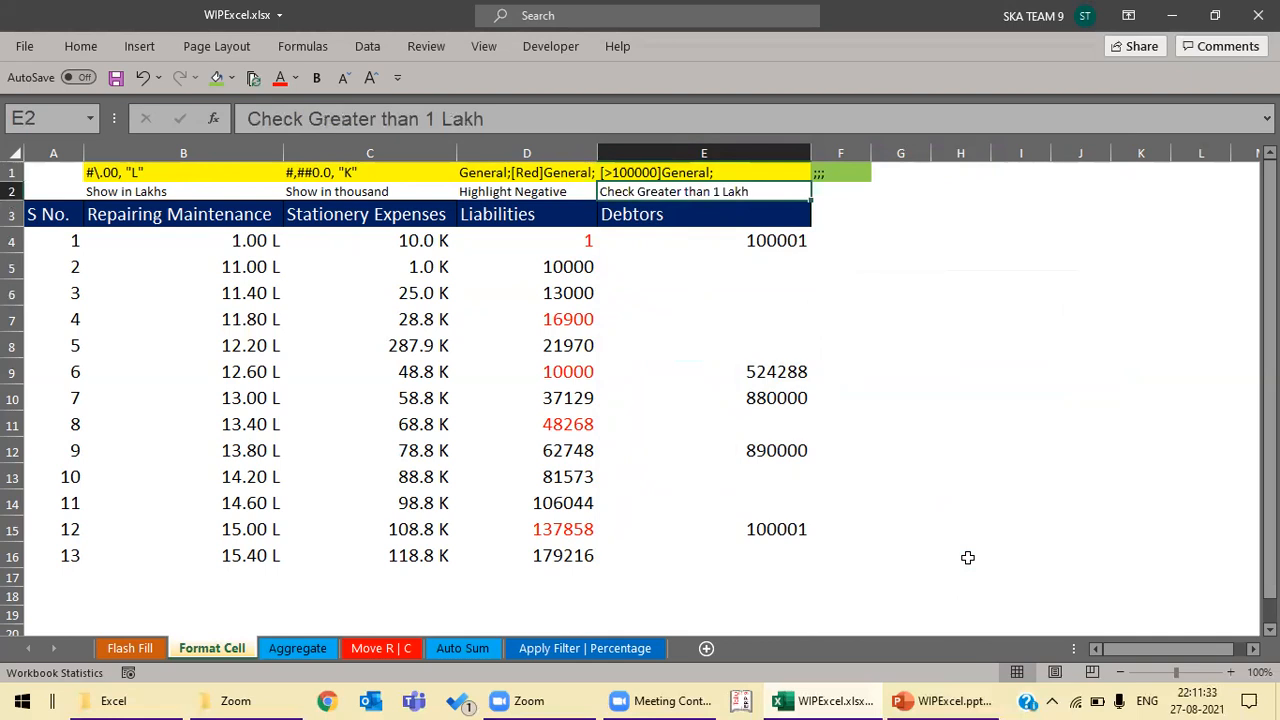
Step: Go to the Aggregate sheet and start an AGGREGATE formula in H2
key(ctrl+Page_Down)
key(Up)
key(Down)
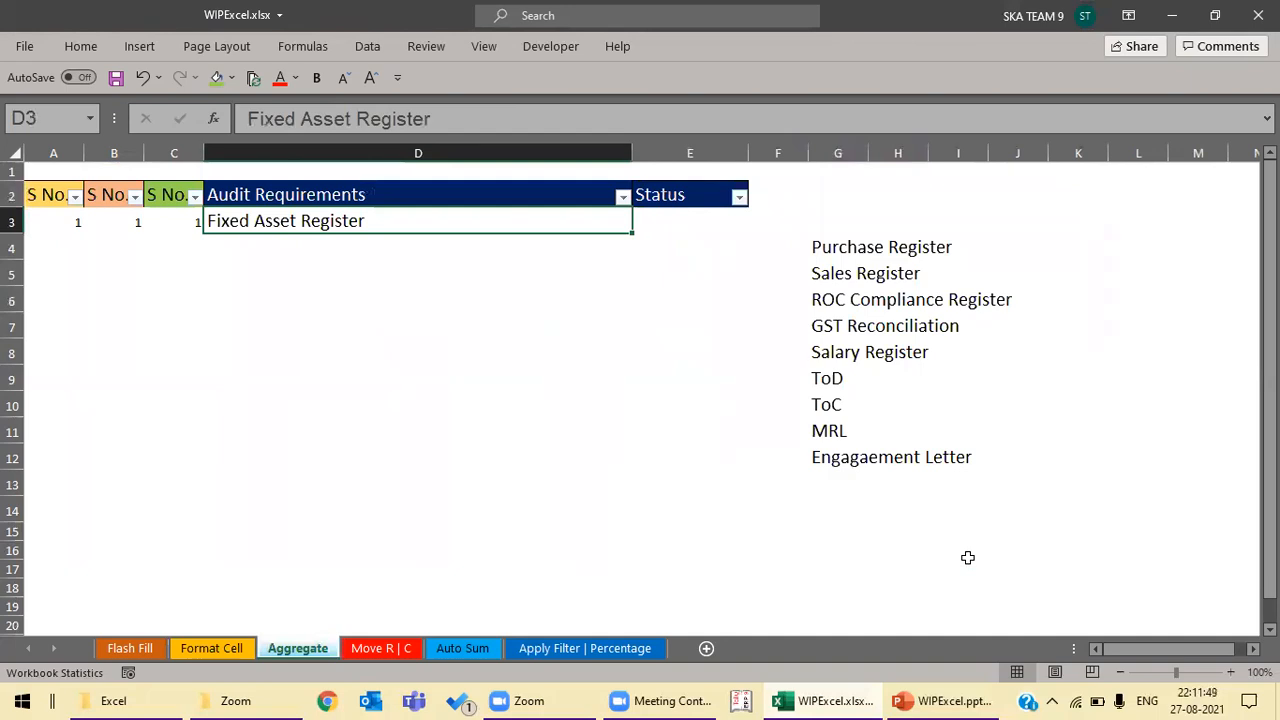
key(Up)
key(Right)
key(Right)
key(Right)
key(Right)
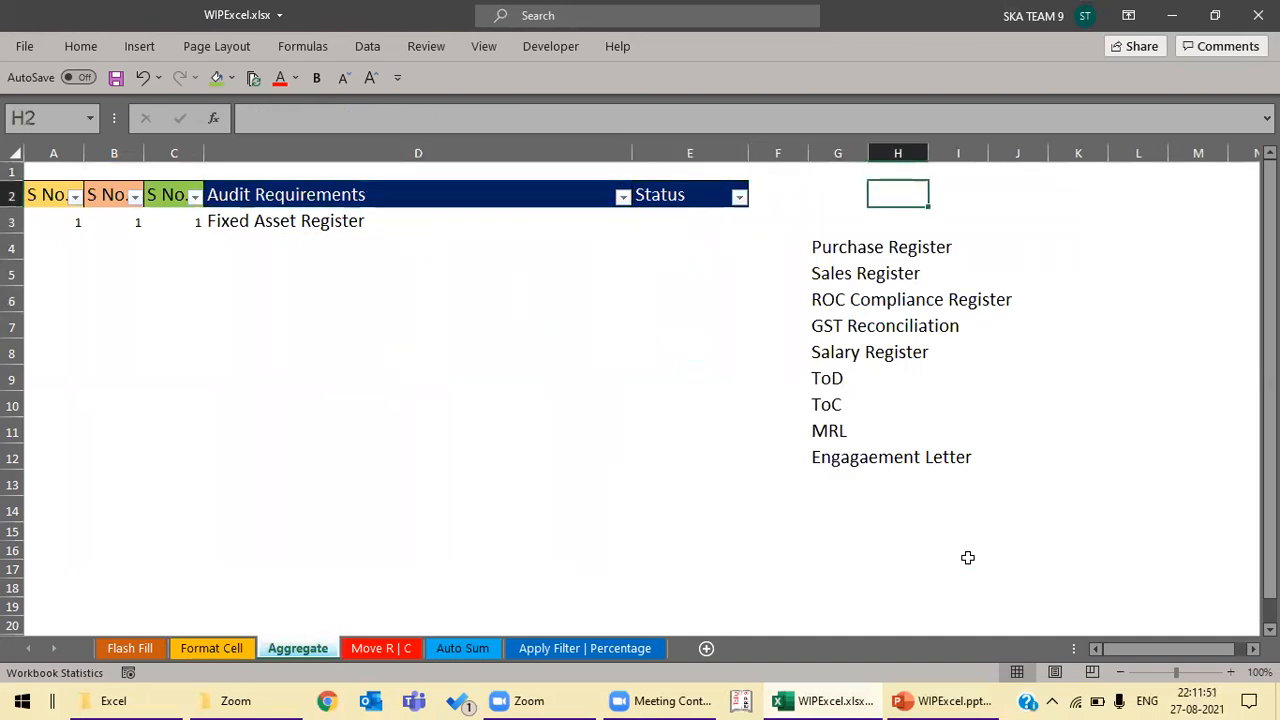
text(=aggreg)
key(Tab)
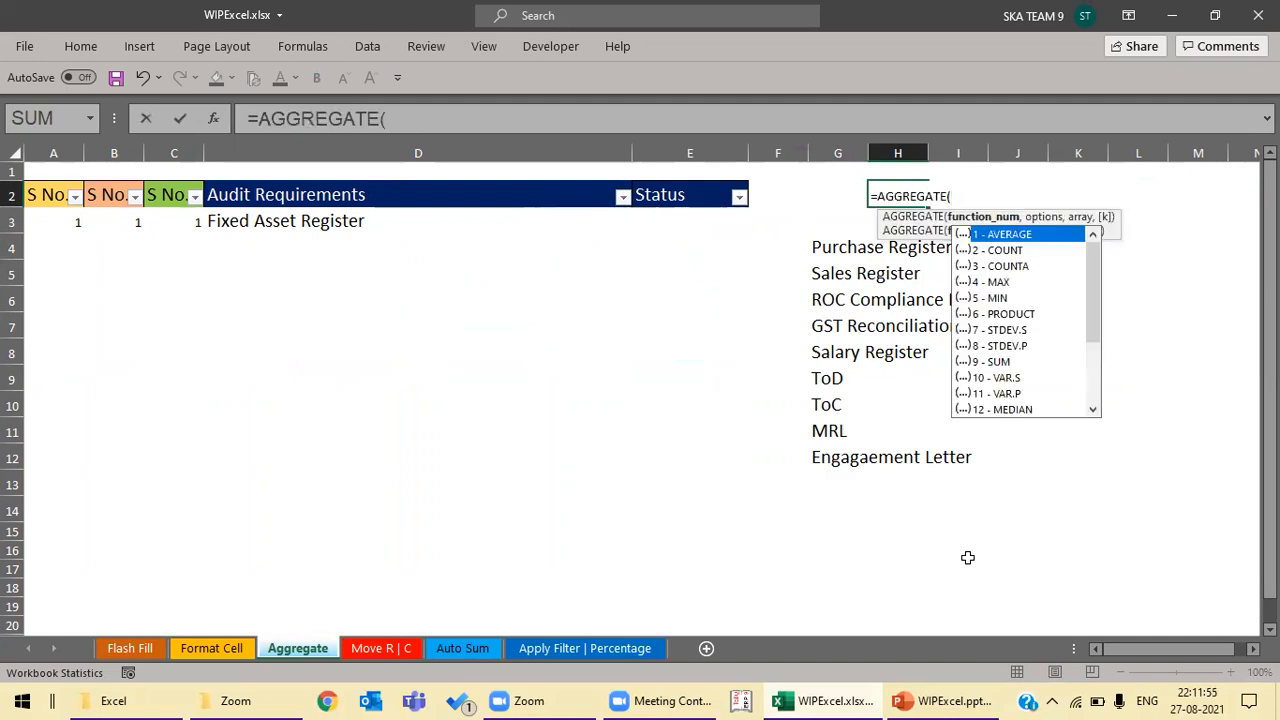
Step: Examine the function numbers offered for the AGGREGATE formula in H2, from 1 - AVERAGE down the list and back to 3 - COUNTA
key(Down)
key(Down)
key(Down)
key(Down)
key(Down)
key(Down)
key(Down)
key(Down)
key(Down)
key(Down)
key(Down)
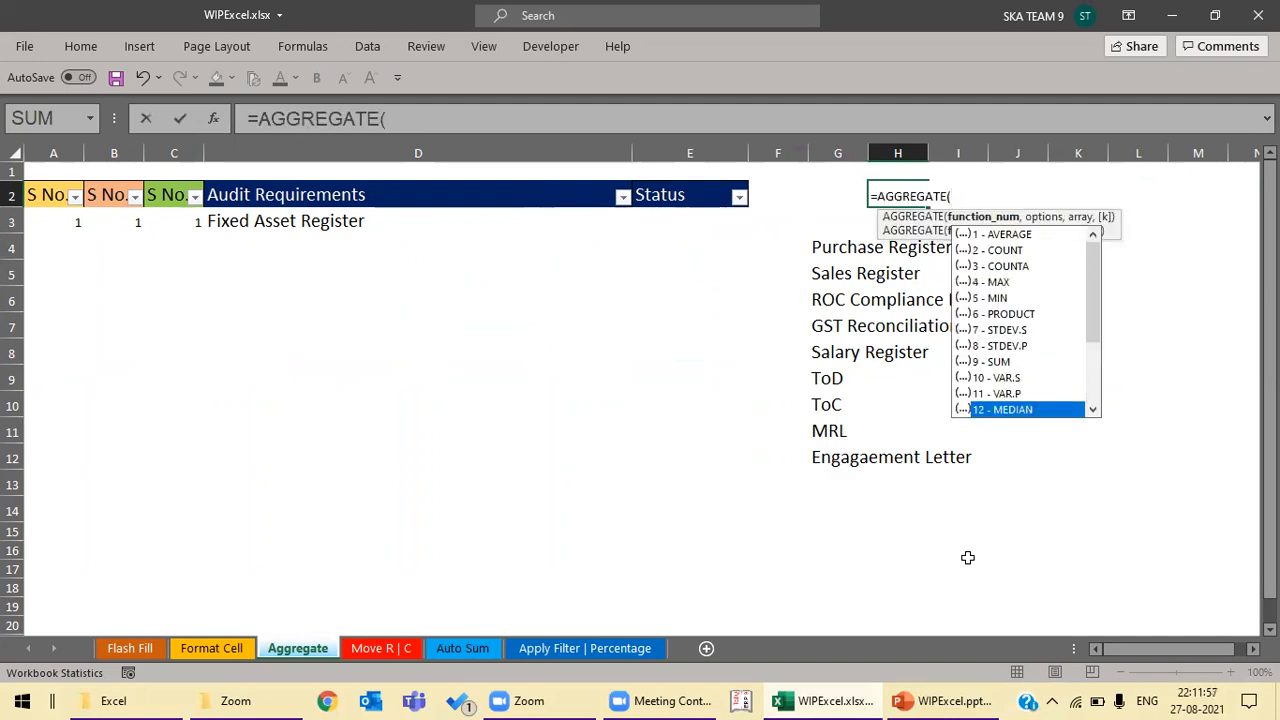
key(Down)
key(Down)
key(Down)
key(Up)
key(Up)
key(Up)
key(Up)
key(Up)
key(Up)
key(Up)
key(Up)
key(Up)
key(Up)
key(Up)
key(Up)
key(Up)
key(Down)
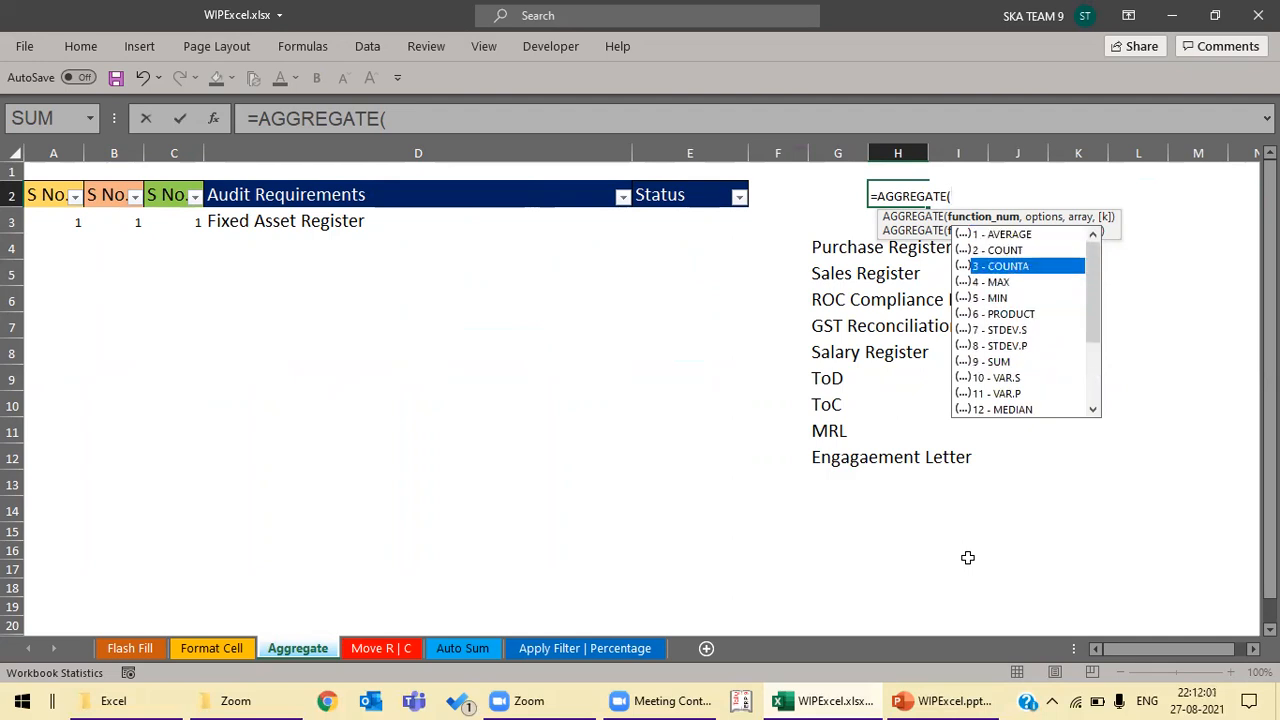
Step: Try function number 3 with option 5, Ignore hidden rows, in the AGGREGATE formula in H2, and discard the formula
text(3,)
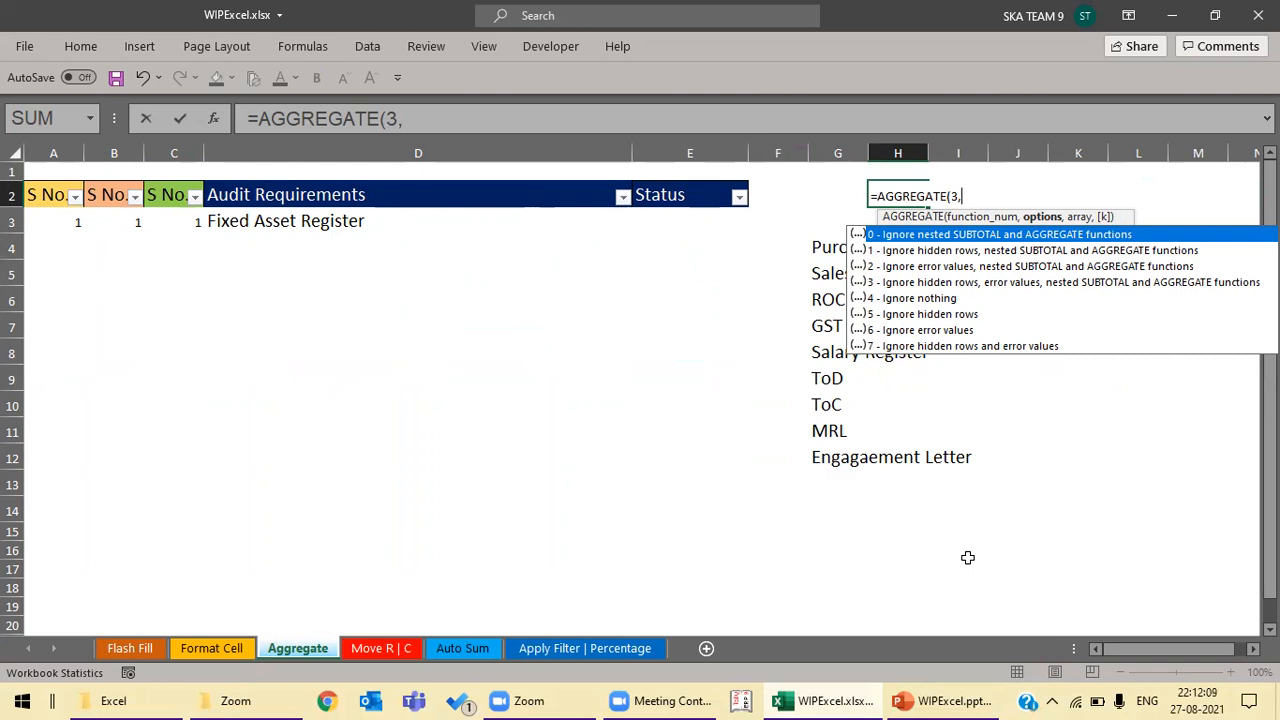
key(Down)
key(Down)
key(Up)
key(Up)
key(Down)
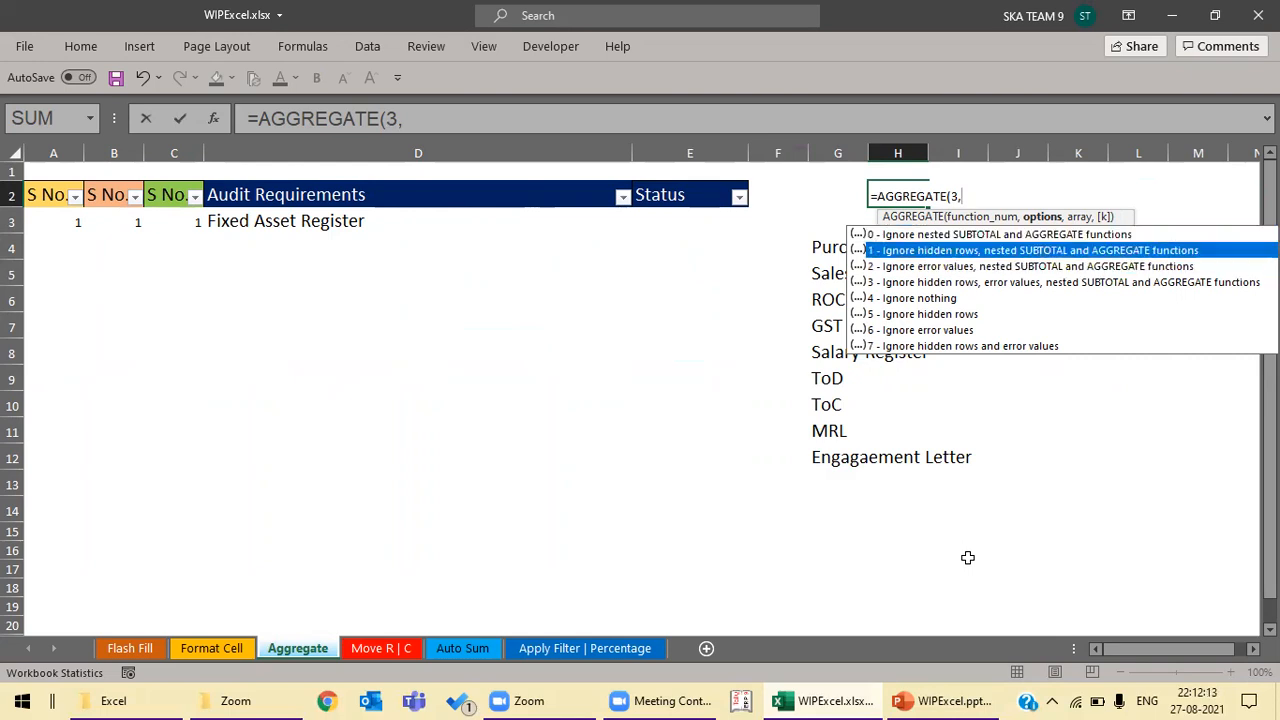
key(Down)
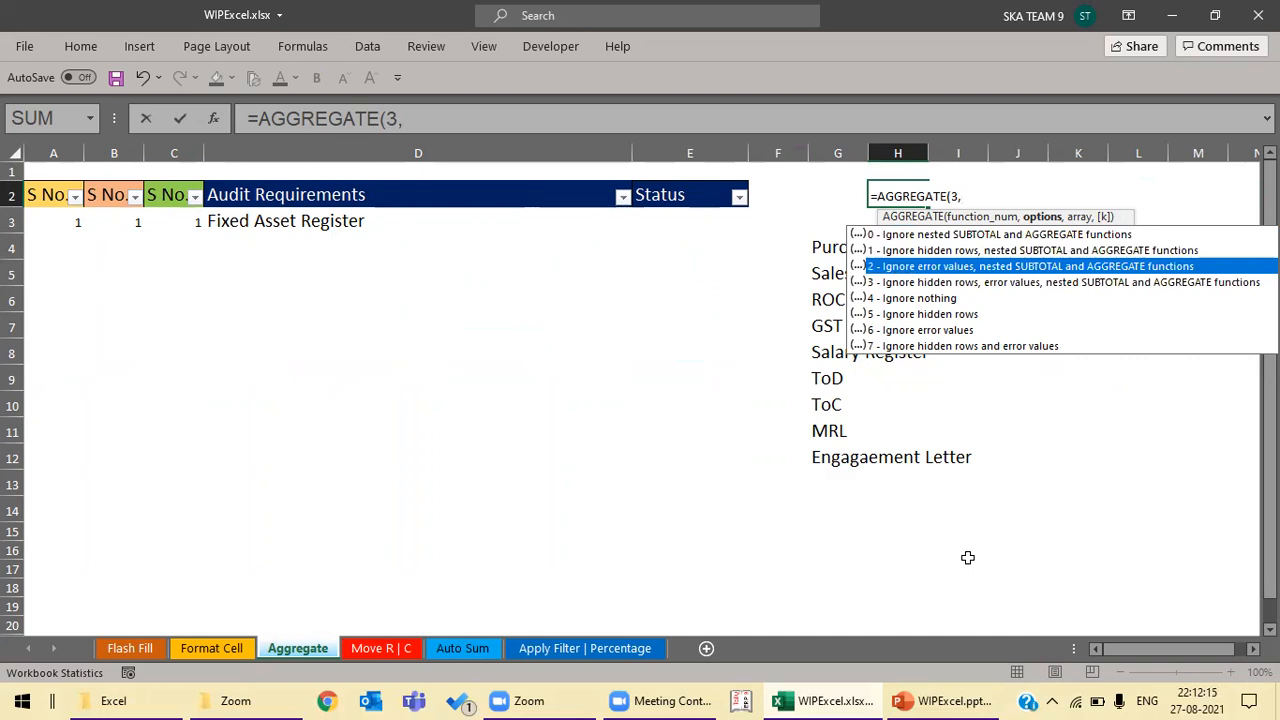
key(Down)
key(Down)
key(Down)
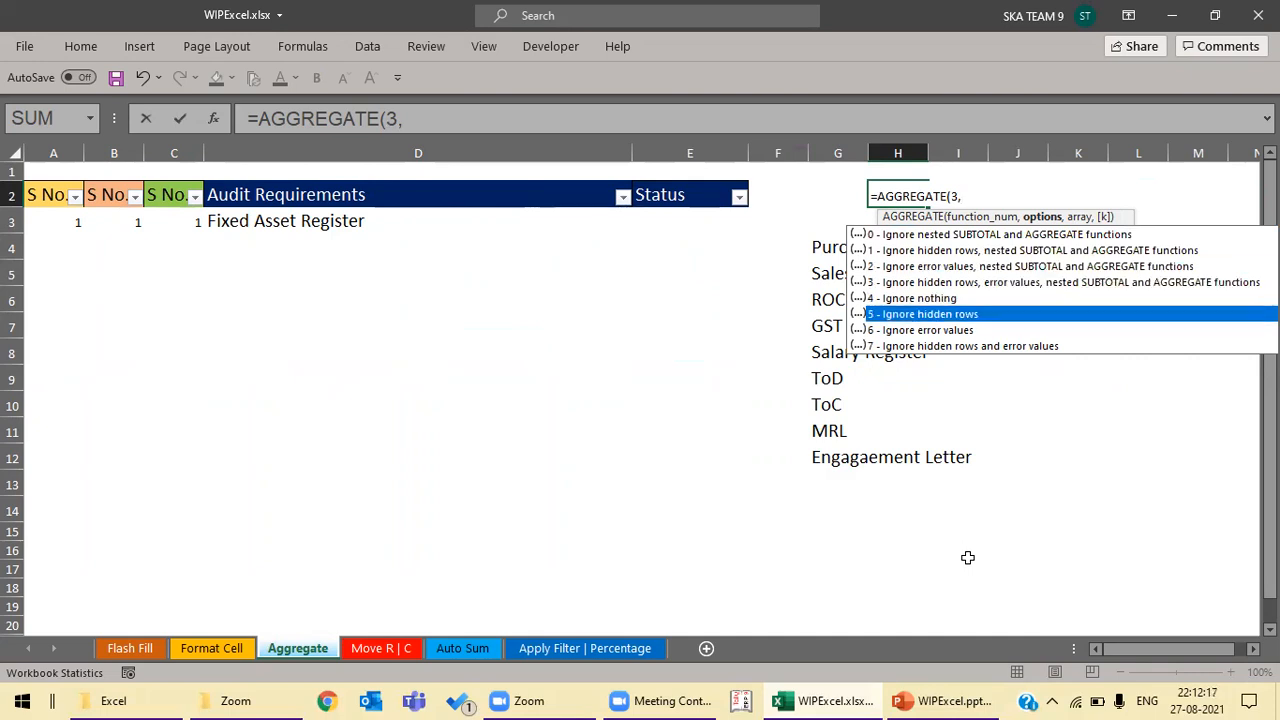
text(5)
key(Escape)
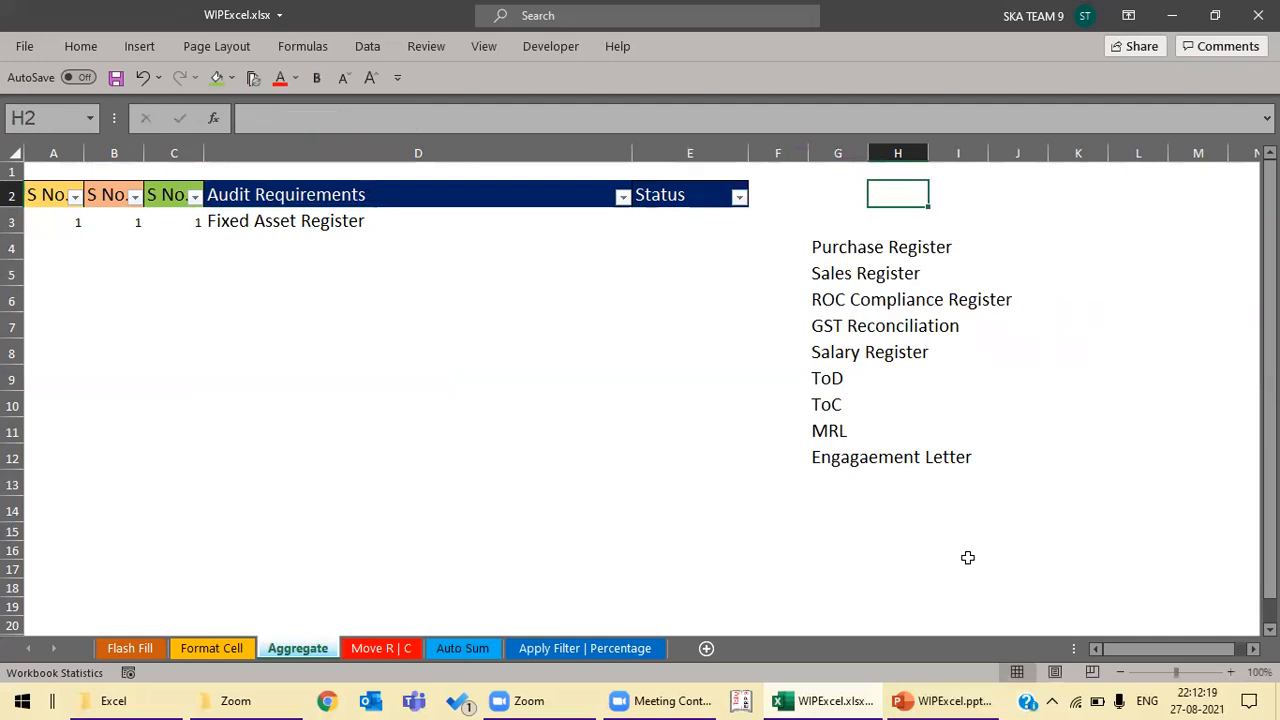
Step: Copy the audit items in G4:G12 into the Audit Requirements column starting at D4
key(Left)
key(Left)
key(Left)
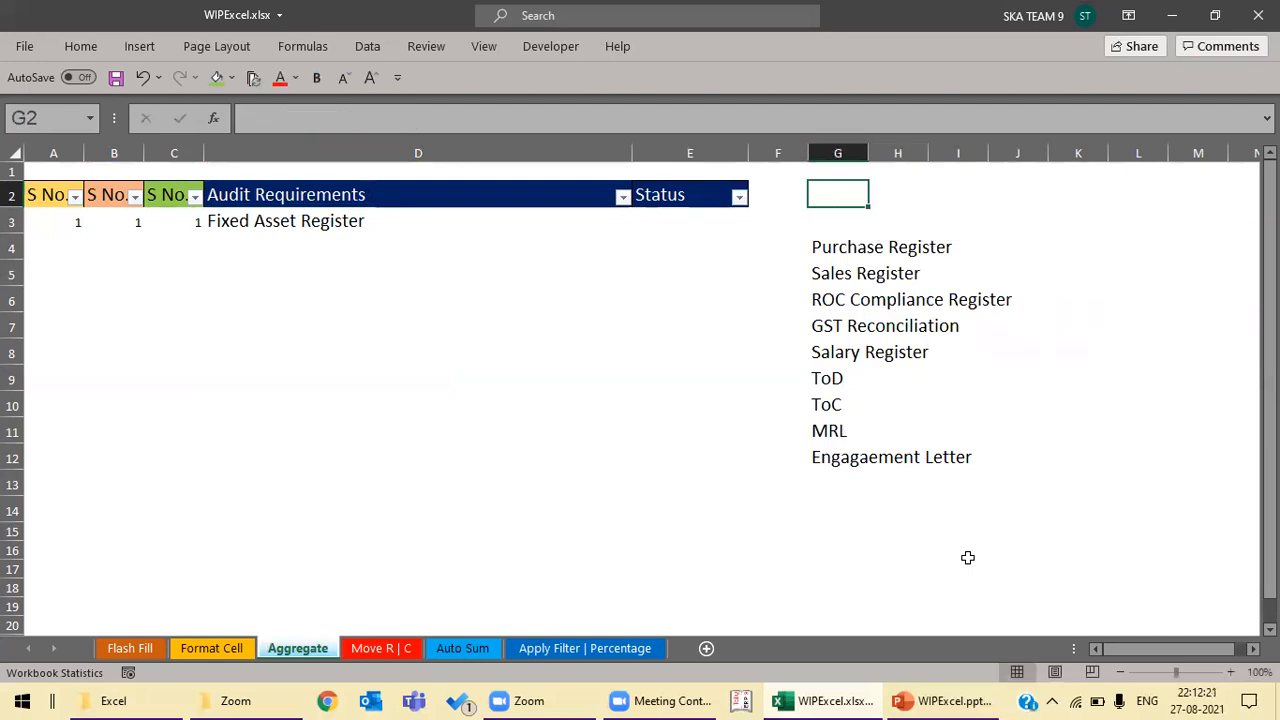
key(Left)
key(Left)
key(Left)
key(Left)
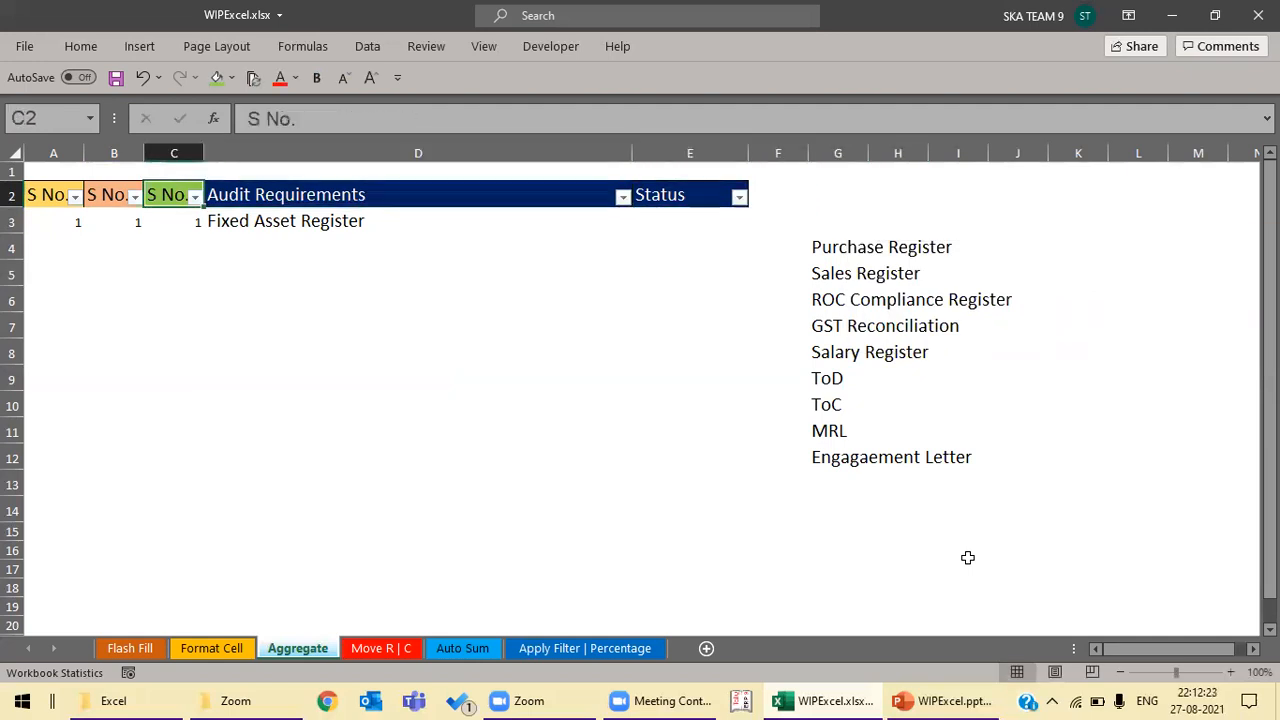
key(Right)
key(Right)
key(Right)
key(Down)
key(Down)
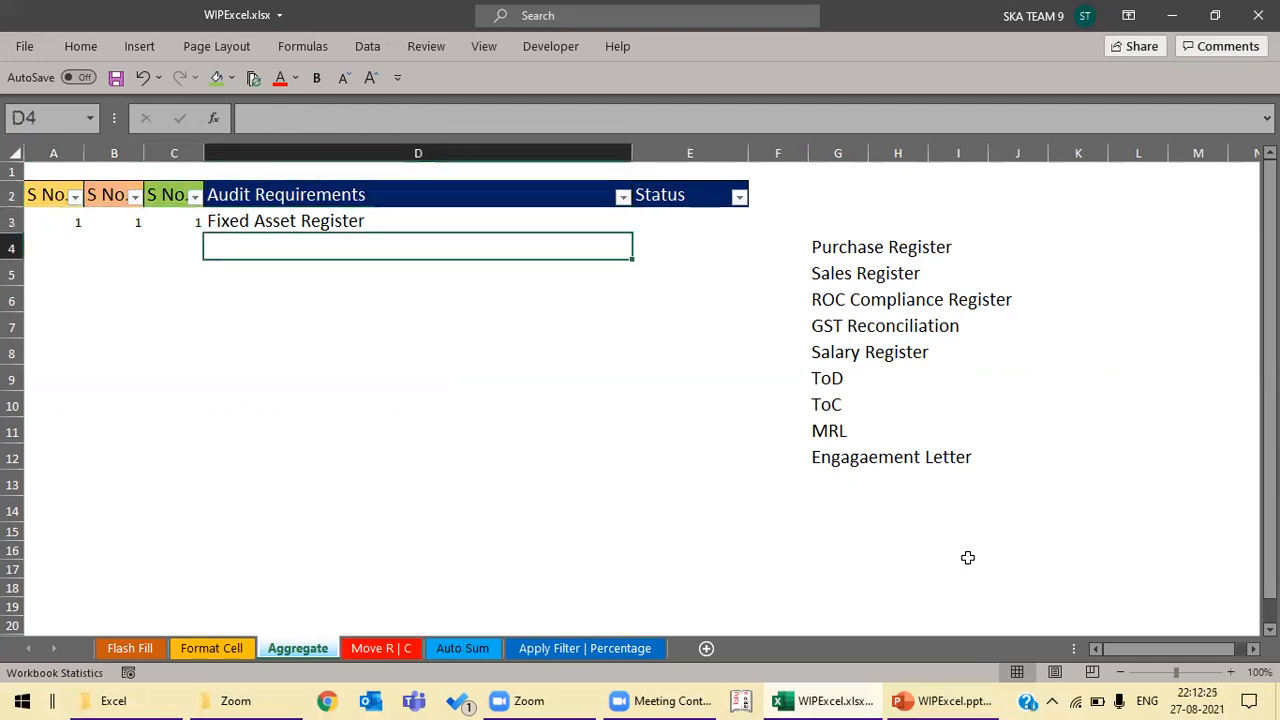
key(Up)
key(Down)
key(Right)
key(Right)
key(Right)
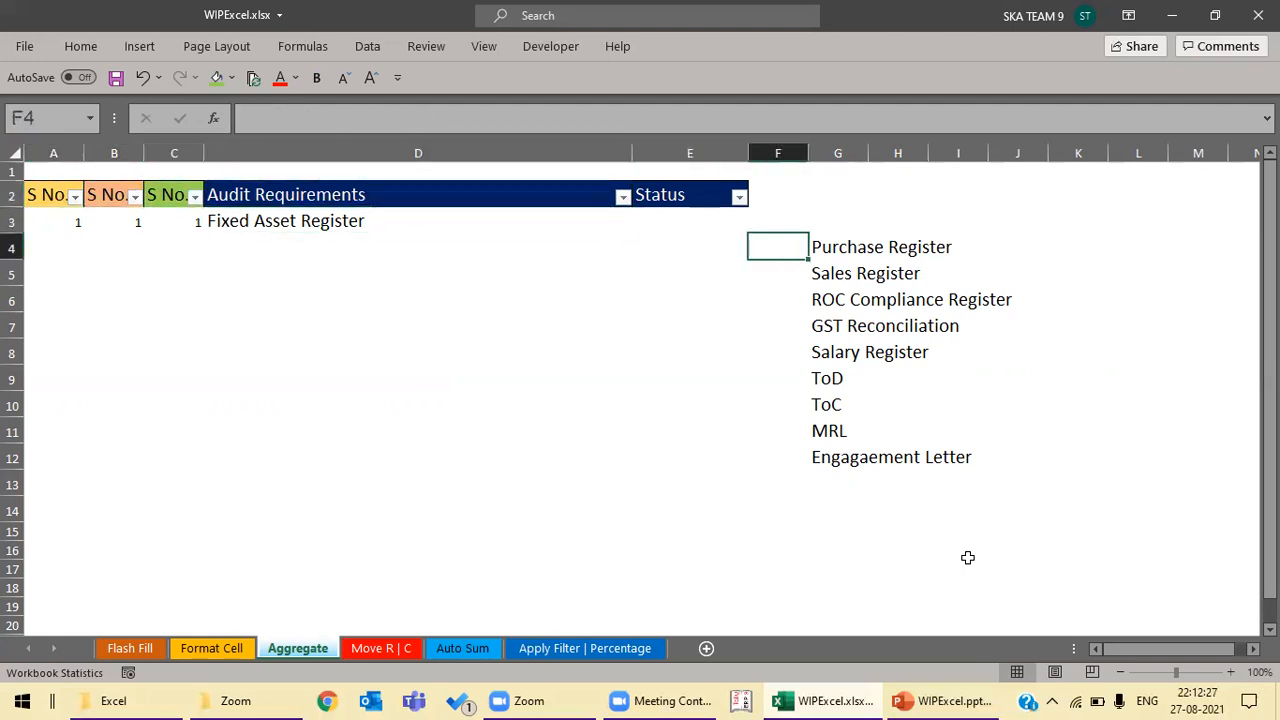
key(ctrl+shift+Down)
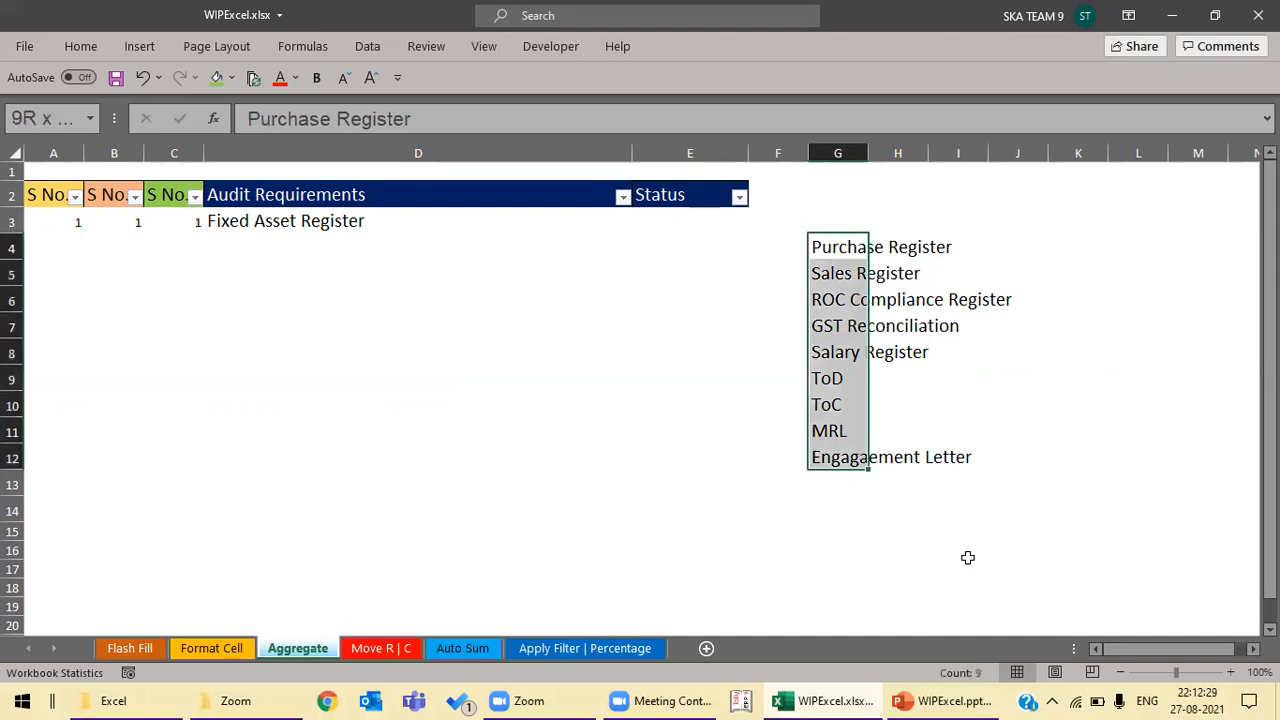
key(ctrl+c)
key(Left)
key(Left)
key(Left)
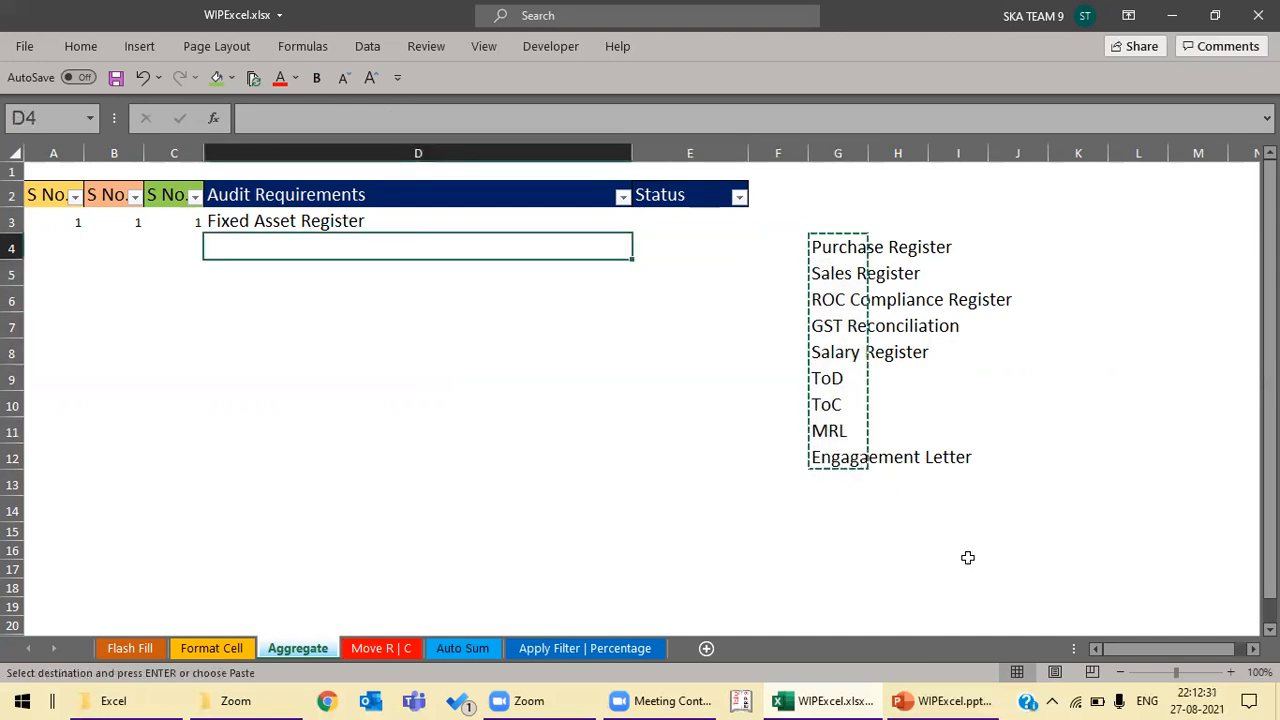
key(ctrl+v)
key(Escape)
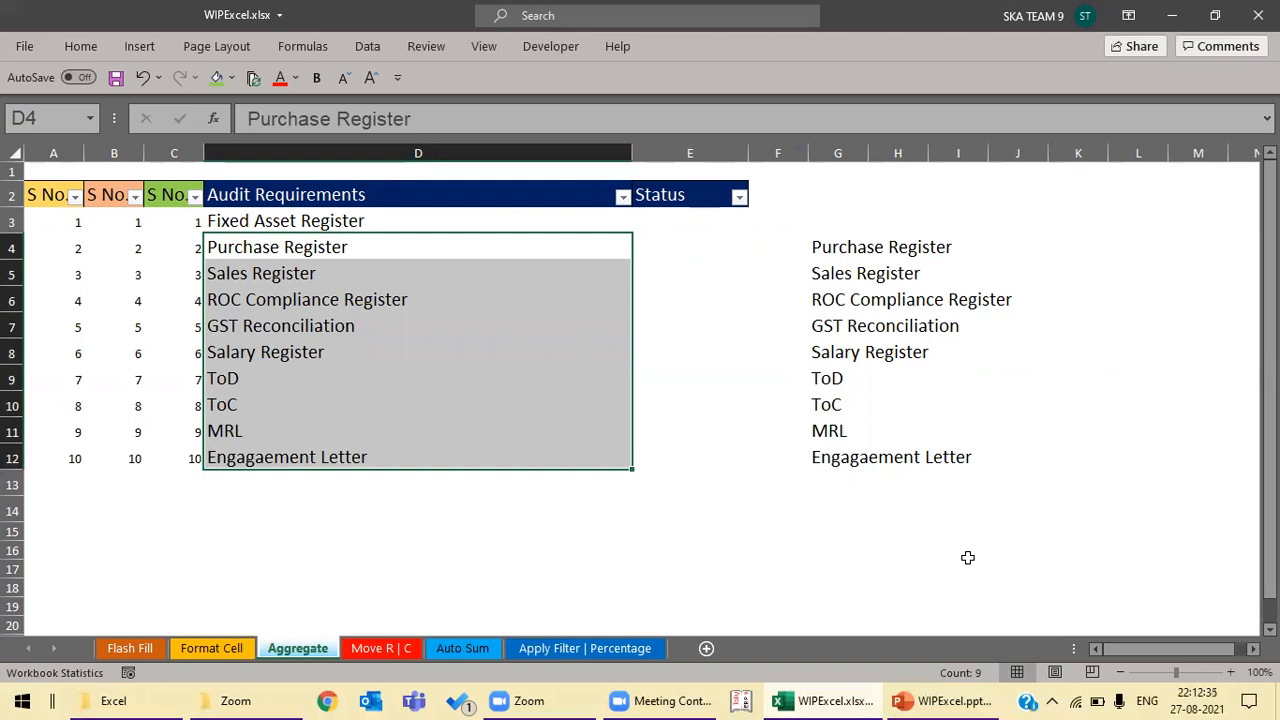
Step: Review the filled list in D3:D12 and compare the serial number formulas in A3, A4, B3 and C3
key(Up)
key(ctrl+shift+Down)
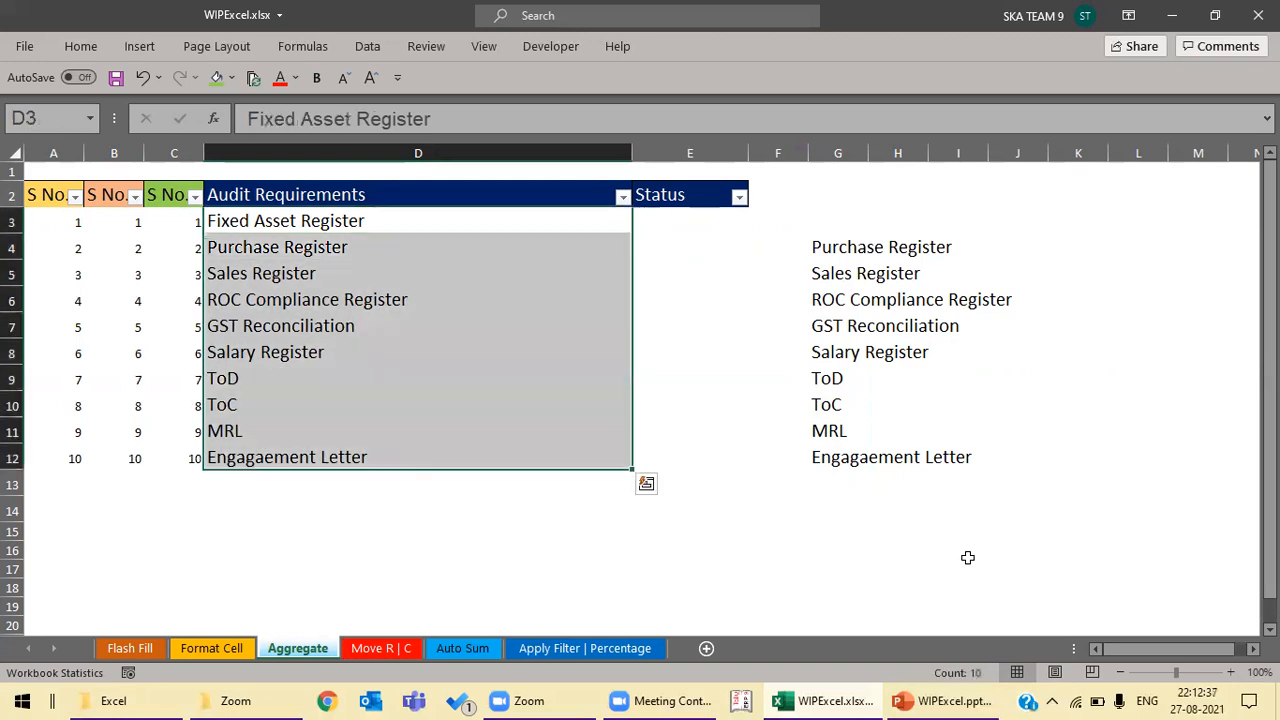
key(Left)
key(Left)
key(Left)
key(Right)
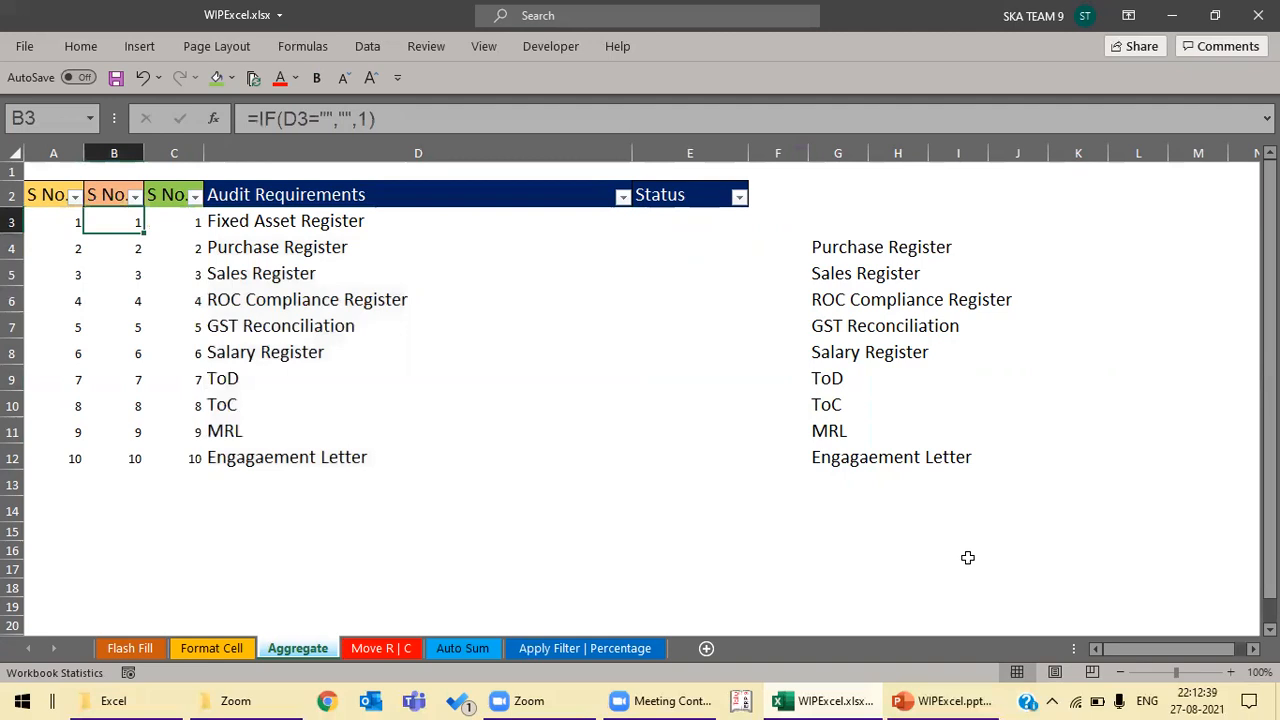
key(Left)
key(Down)
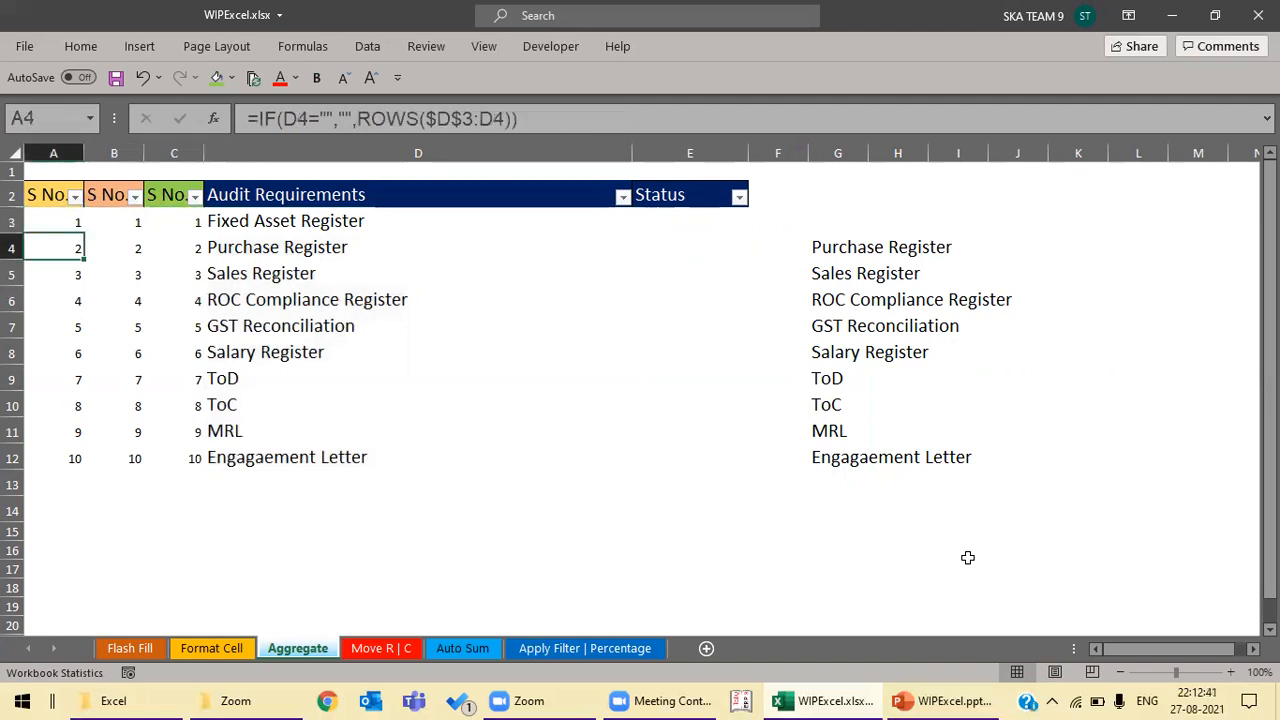
key(Up)
key(Right)
key(Right)
key(Left)
key(Left)
key(Right)
key(Right)
key(Left)
key(Left)
key(Right)
key(Right)
key(Left)
key(Left)
key(Right)
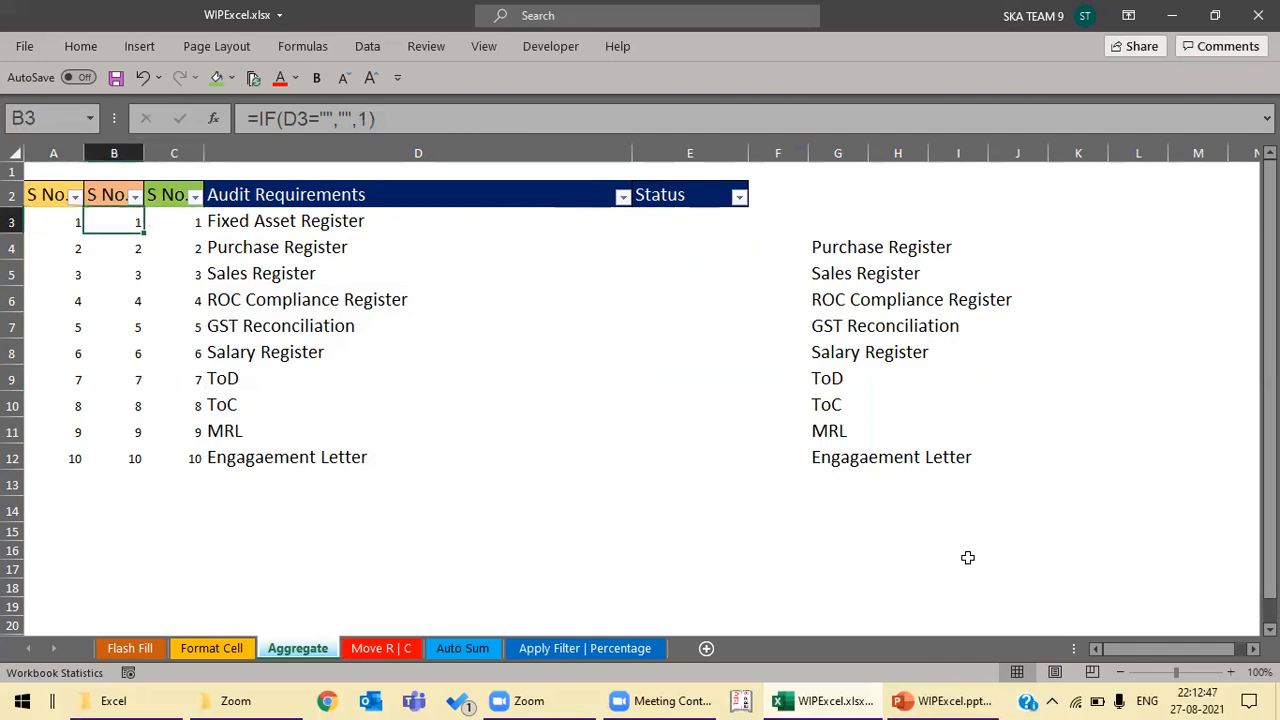
key(Right)
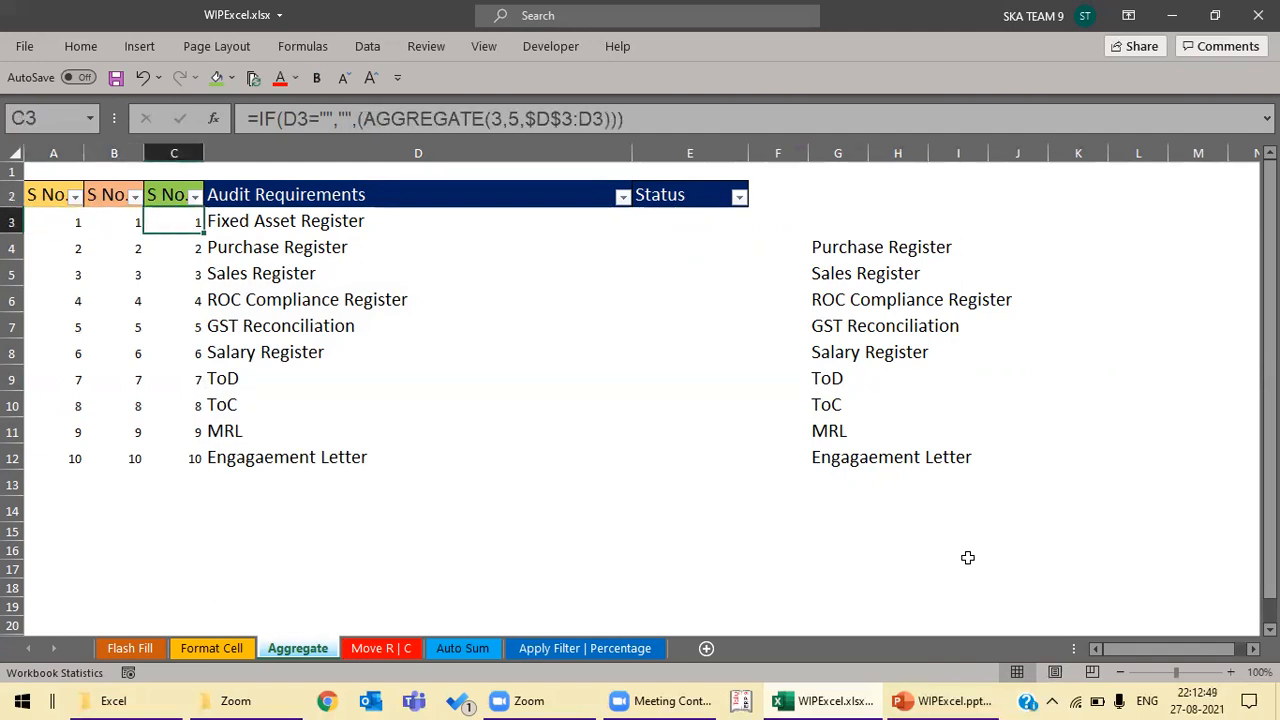
Step: Enter a in the Status column for Purchase Register (E4) and GST Reconciliation (E7) to tick them off
key(Right)
key(Right)
key(Right)
key(Left)
key(Down)
text(a)
key(Return)
key(Down)
key(Down)
text(a)
key(Return)
key(Down)
key(Down)
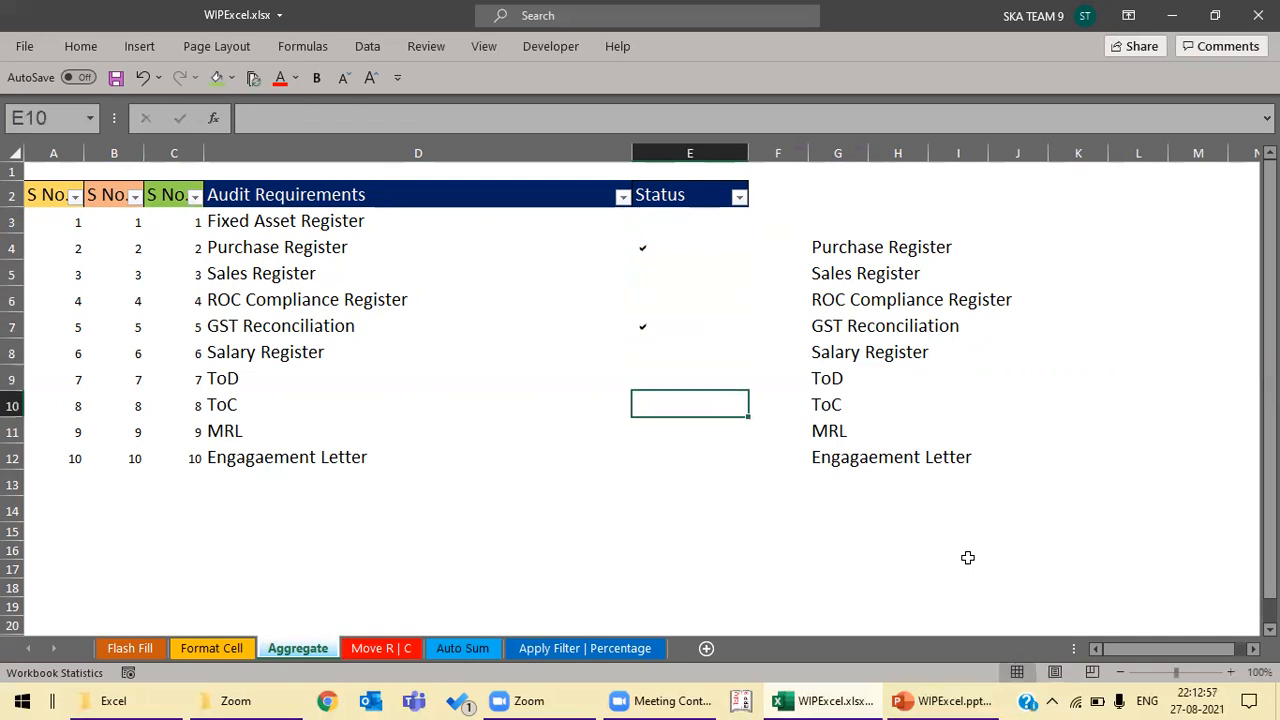
Step: Try to set the font of the Status cells E10:E12 to Webdings
key(Down)
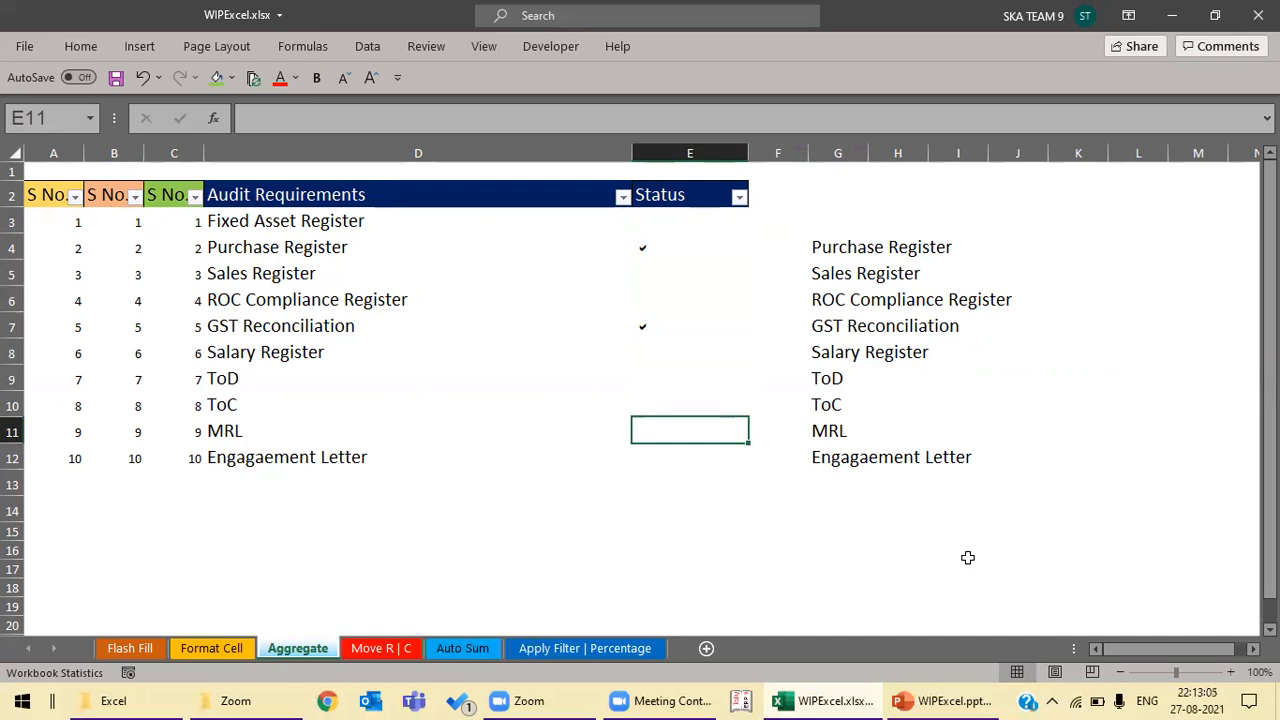
text(a)
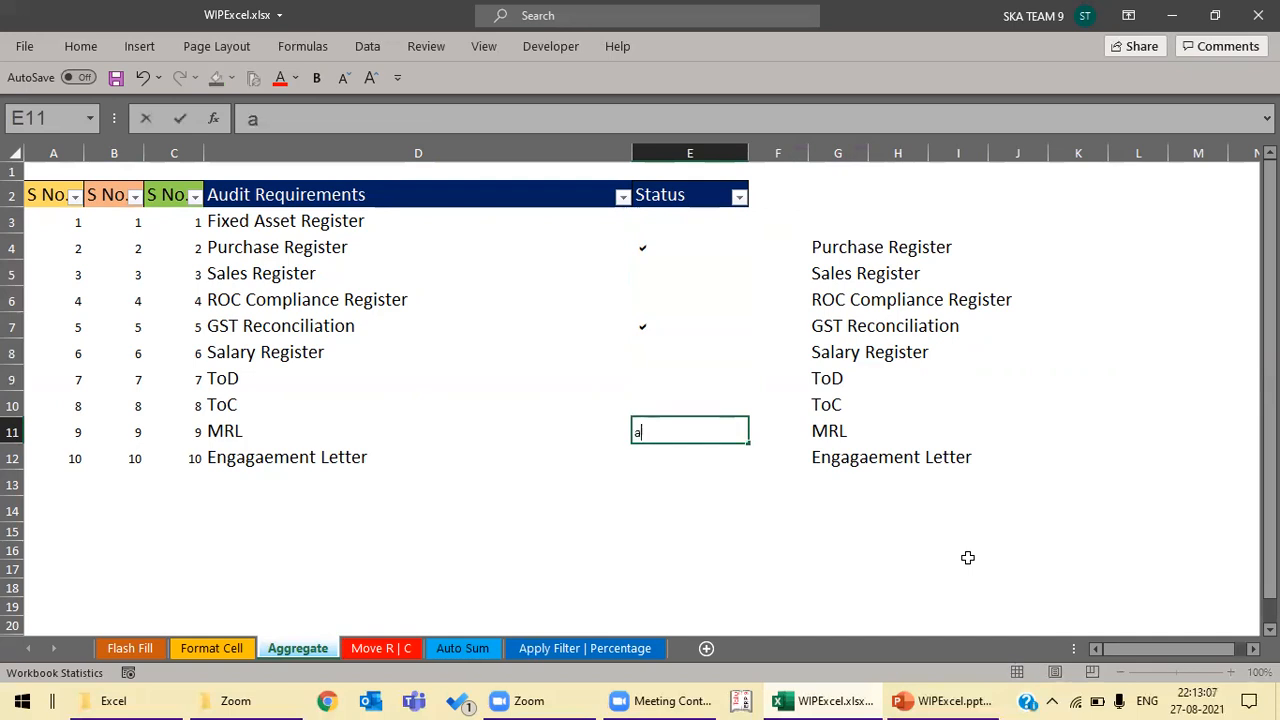
key(Escape)
key(Up)
key(shift+Down)
key(shift+Down)
key(alt)
key(h)
key(f)
key(f)
text(Webdings)
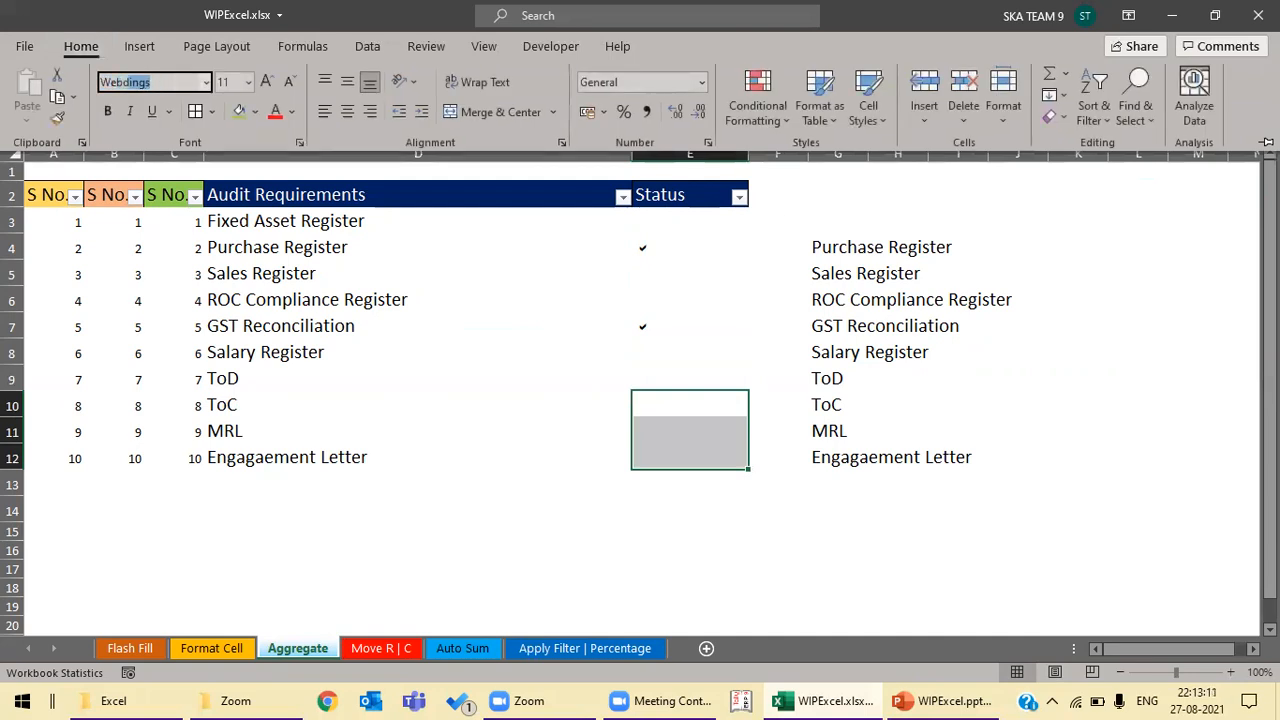
key(Escape)
key(alt+Down)
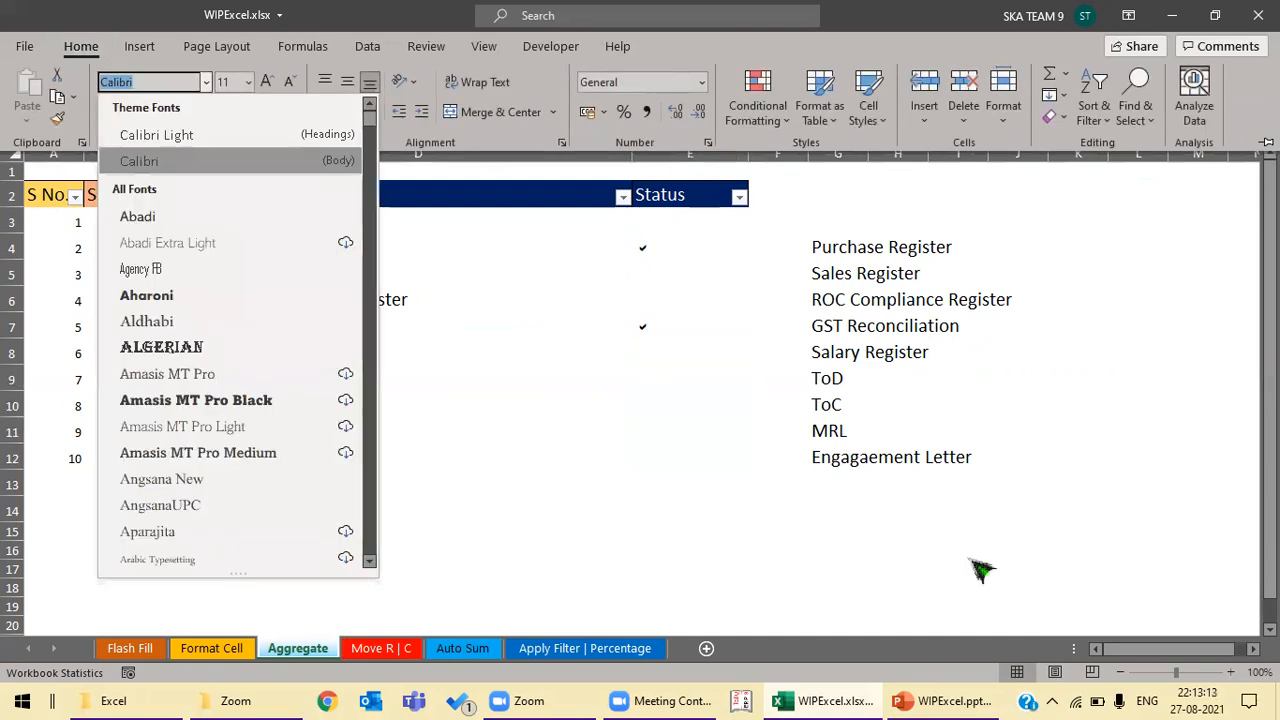
text(Webs)
key(Escape)
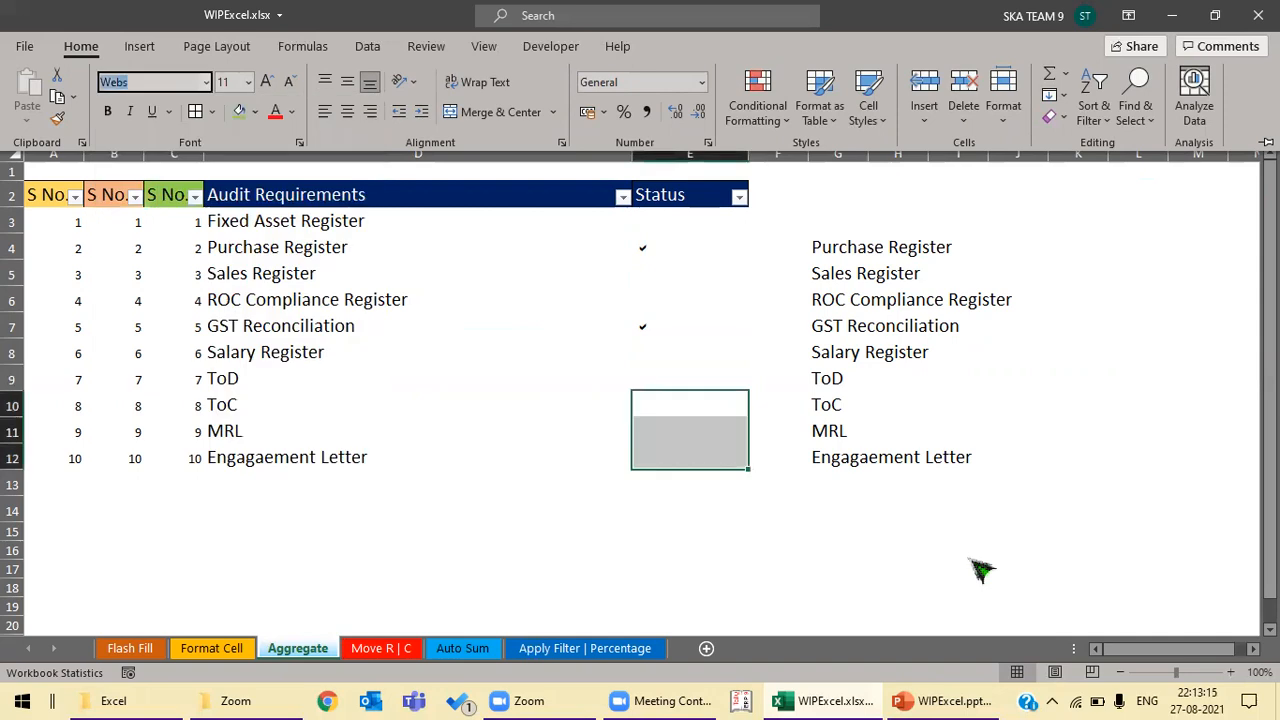
key(shift+Home)
key(alt+Down)
key(Escape)
key(Escape)
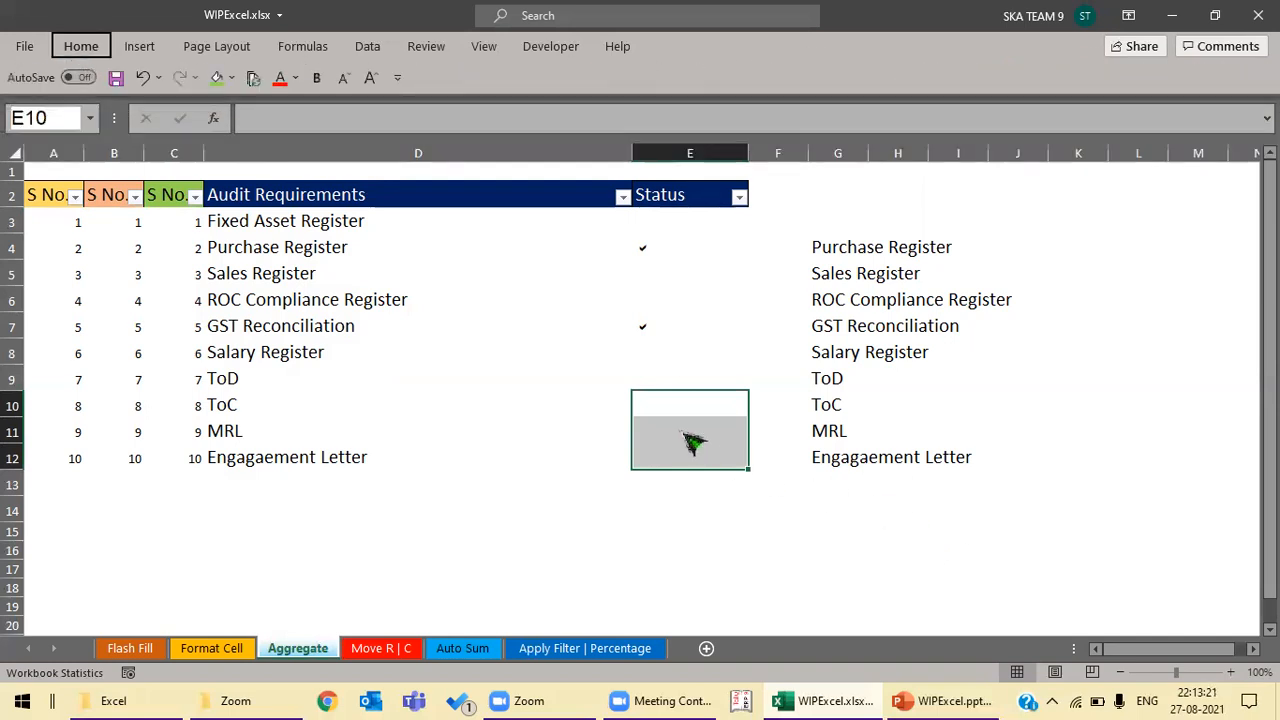
Step: Enter a in Status cell E12 to tick off the Engagaement Letter row
click(655, 407)
key(Down)
key(Down)
text(a)
key(ctrl+Return)
Step: Filter the Status column to exclude a and keep only the blank rows
key(Up)
key(Left)
key(Left)
key(Right)
key(Up)
key(Up)
key(Up)
key(Up)
key(Up)
key(ctrl+Up)
key(Right)
key(alt+Down)
key(Down)
key(Down)
key(Down)
key(Down)
key(Down)
key(Down)
key(Down)
key(space)
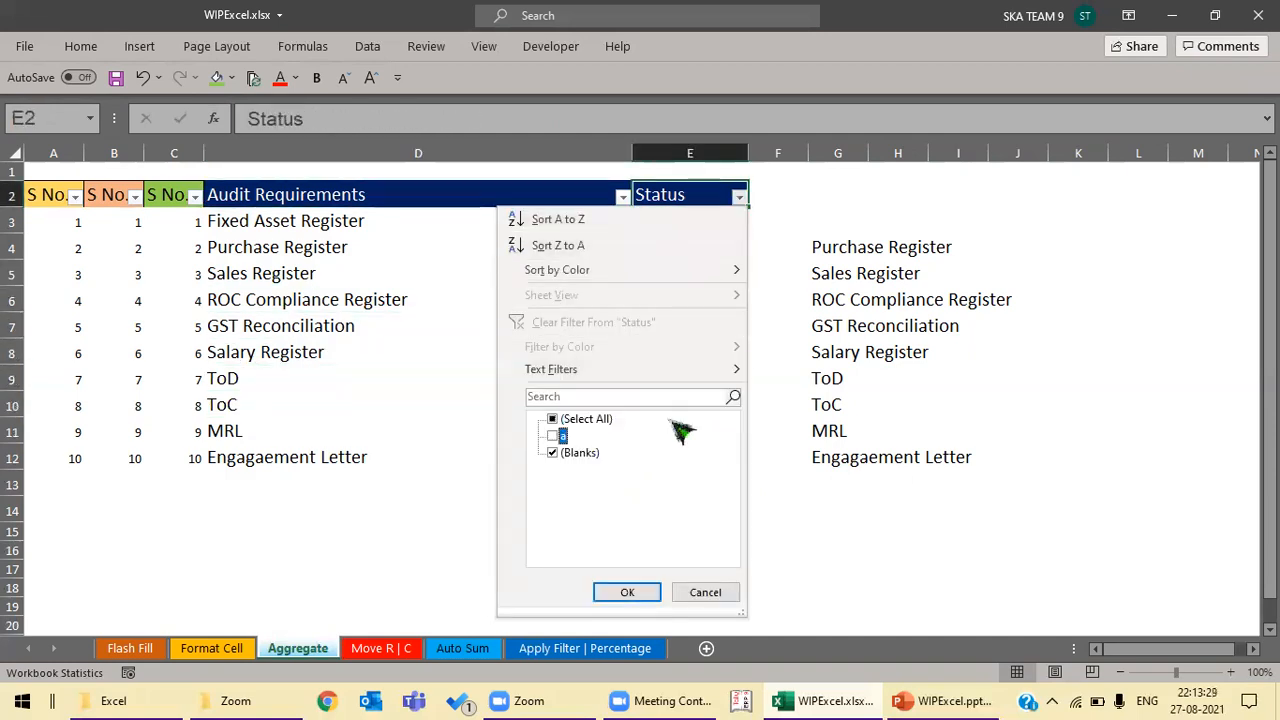
key(Return)
Step: Compare the numbering in the three S No. columns of the filtered list and check the AGGREGATE formula in C3
key(Left)
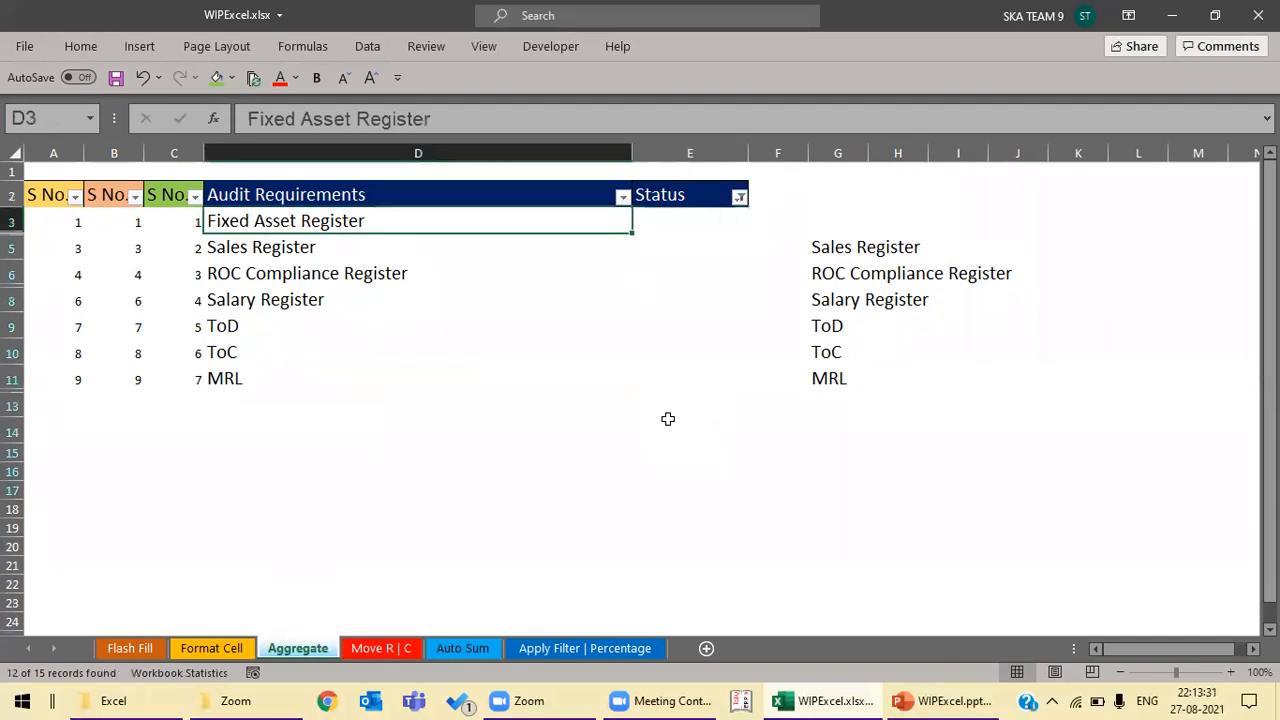
key(shift+Down)
key(shift+Down)
key(shift+Down)
key(shift+Down)
key(shift+Down)
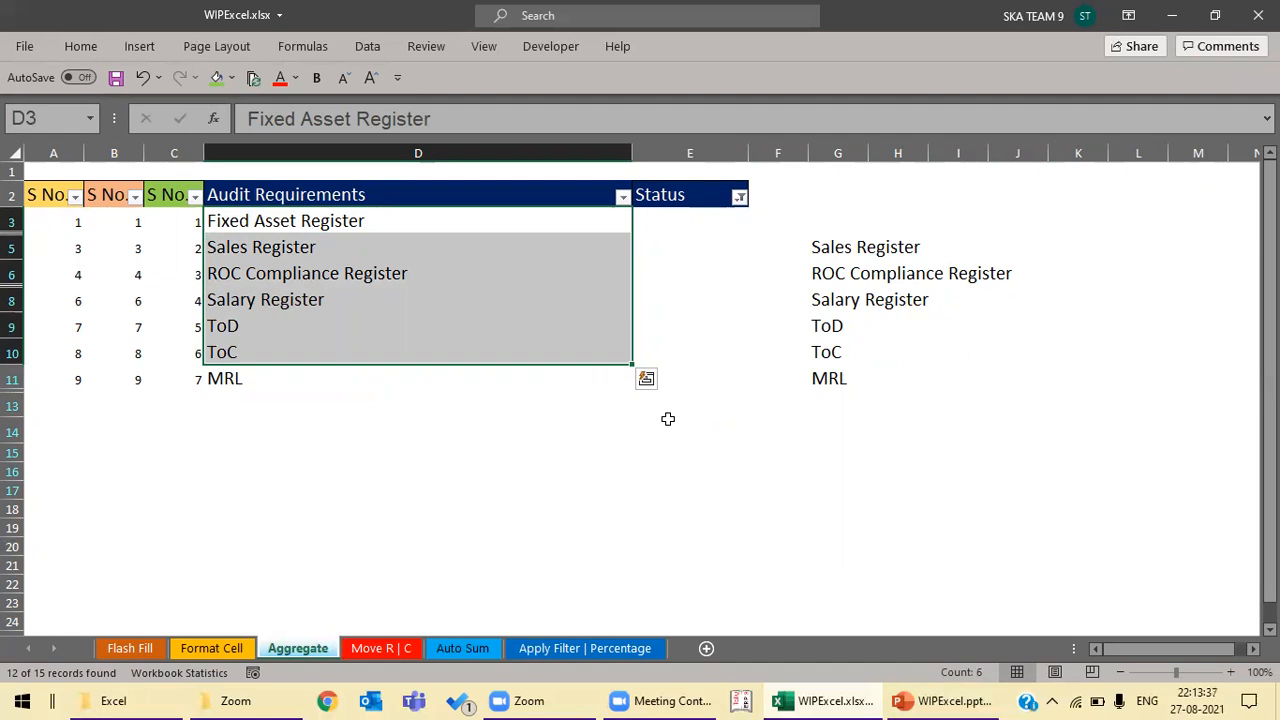
key(Left)
key(Right)
key(Left)
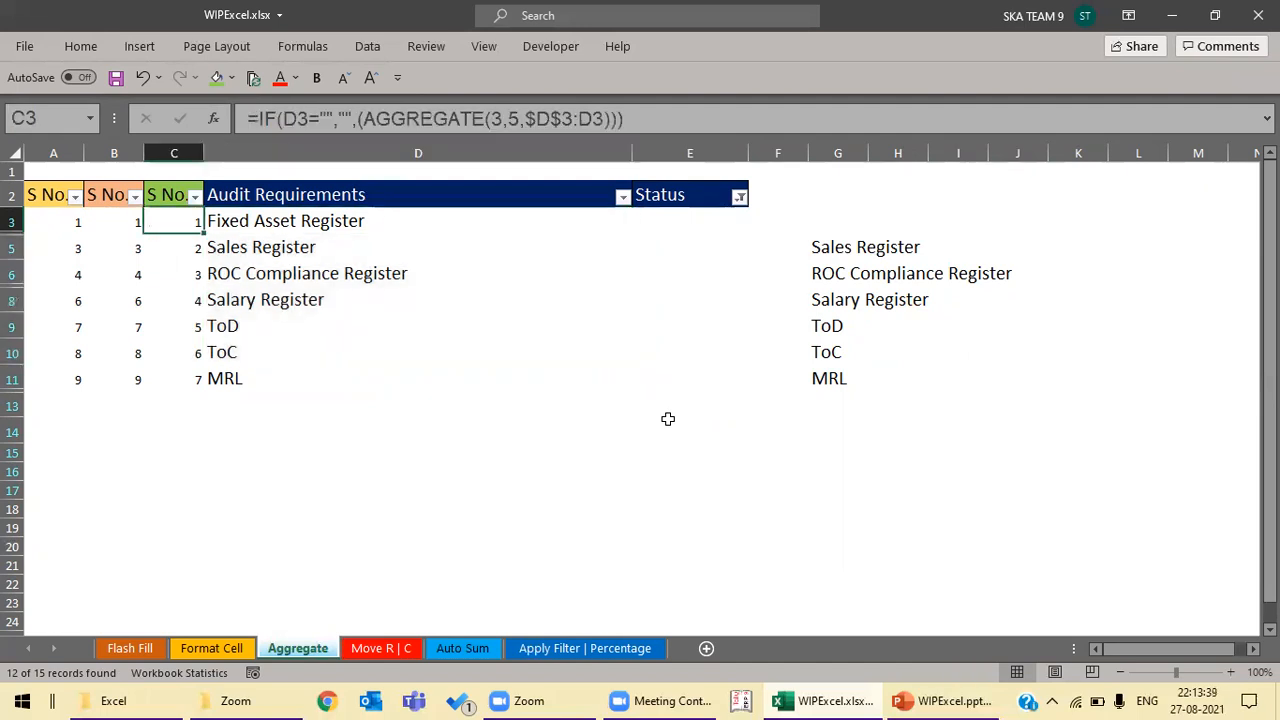
key(Up)
key(Right)
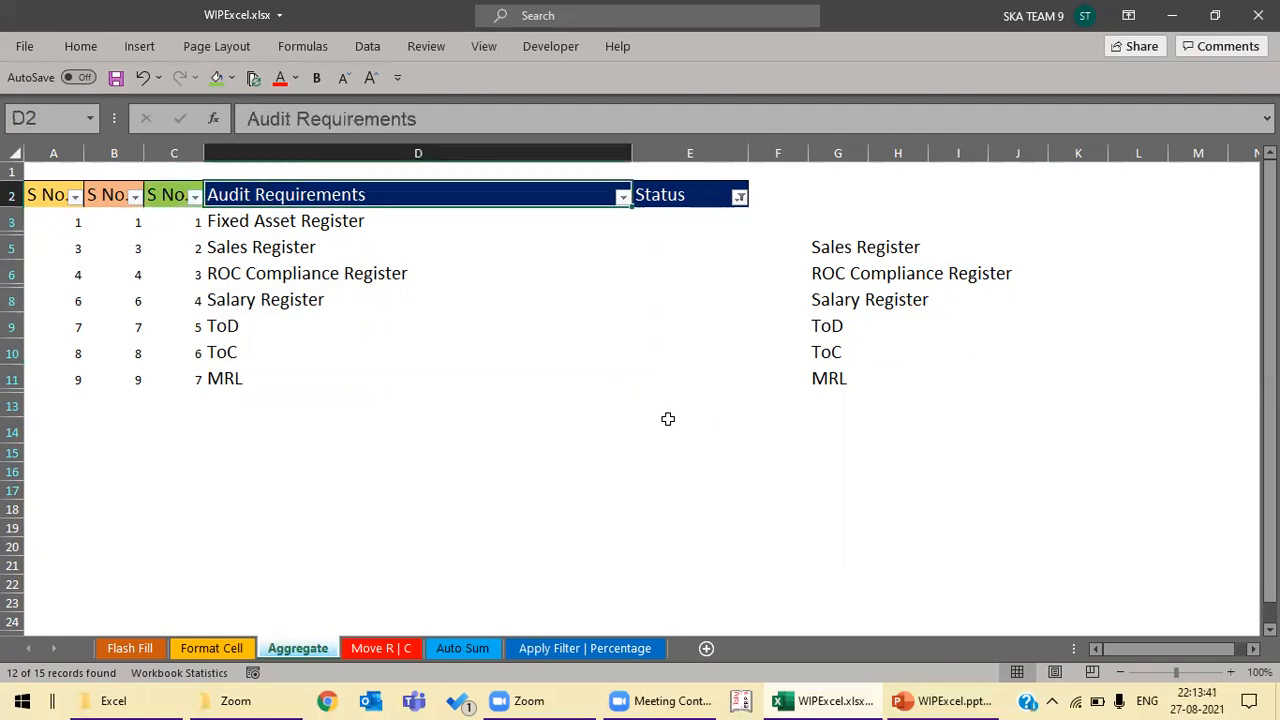
key(Left)
key(Left)
key(Left)
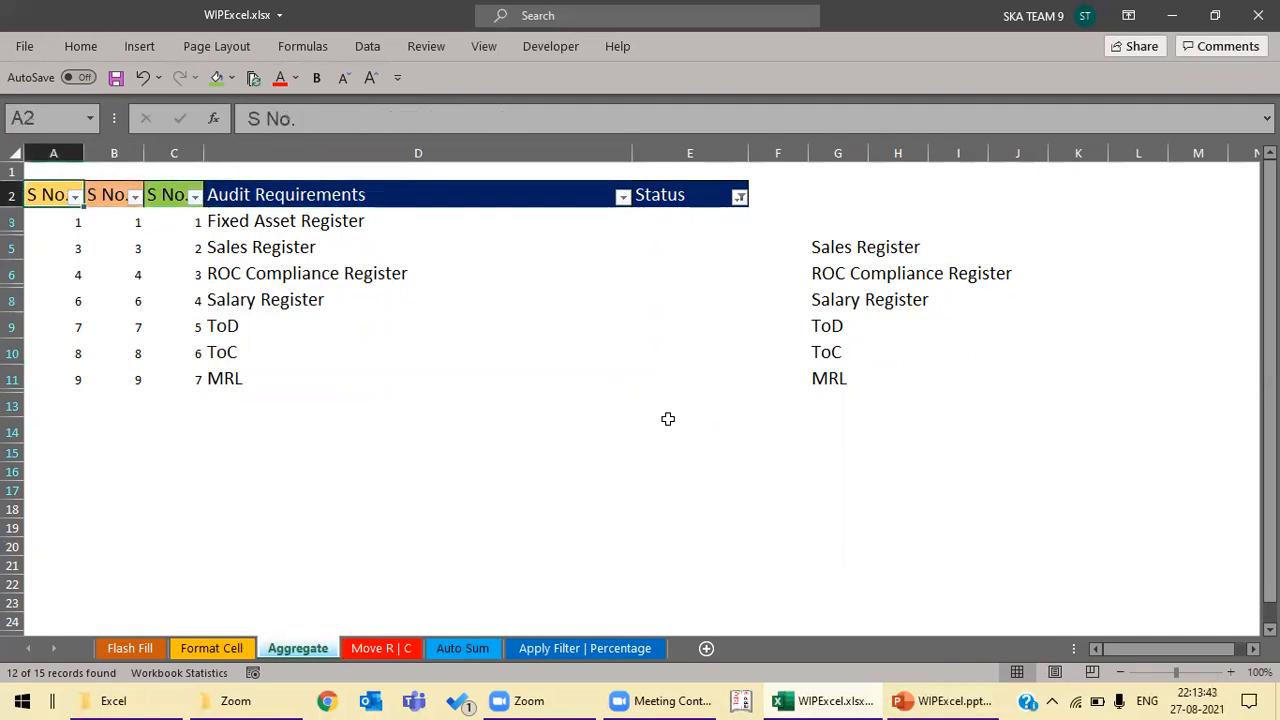
Step: Examine the filtered serial numbers and formulas in the first two S No. columns, A and B
key(ctrl+space)
key(shift+Right)
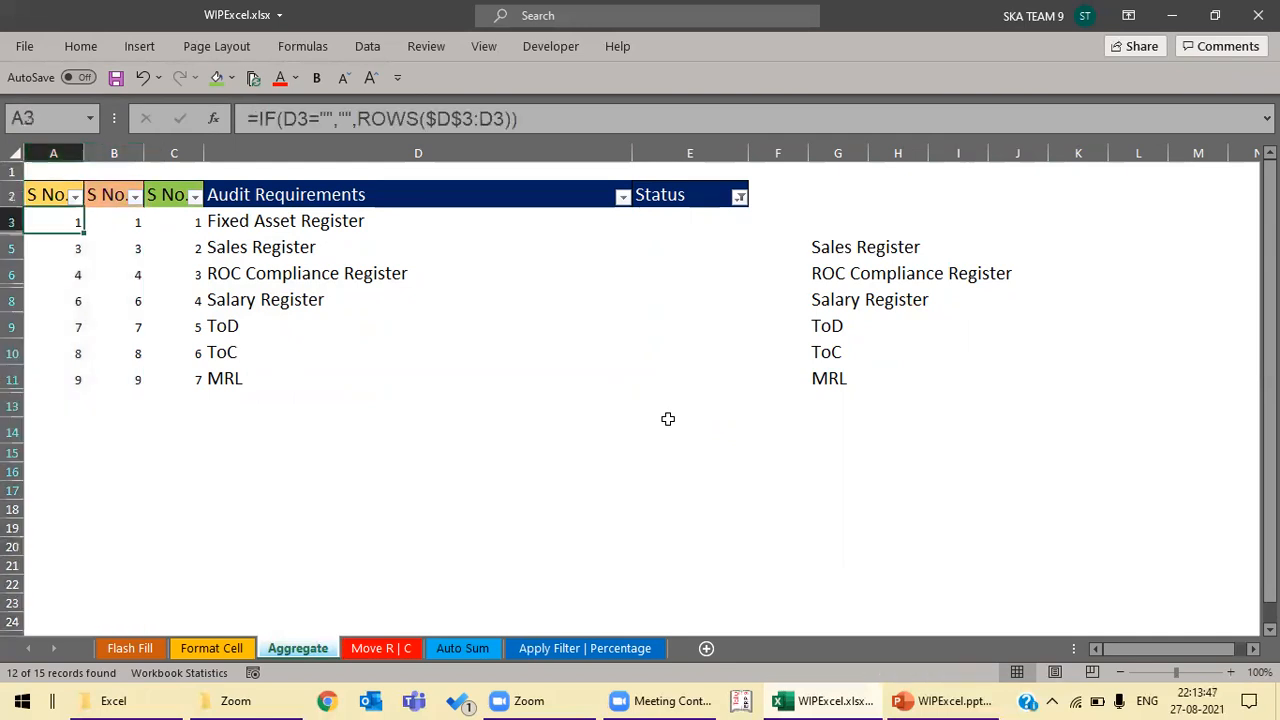
key(ctrl+space)
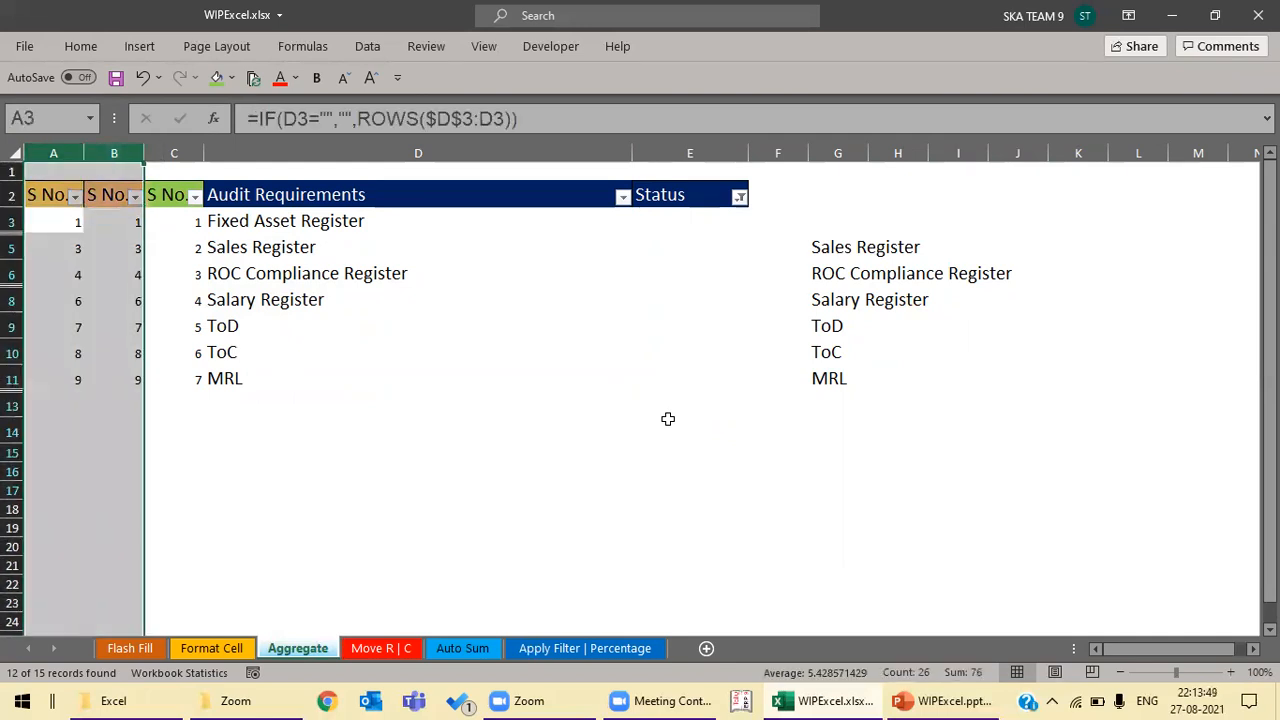
key(Down)
key(Up)
key(shift+Down)
key(shift+Down)
key(shift+Down)
key(shift+Down)
key(shift+Down)
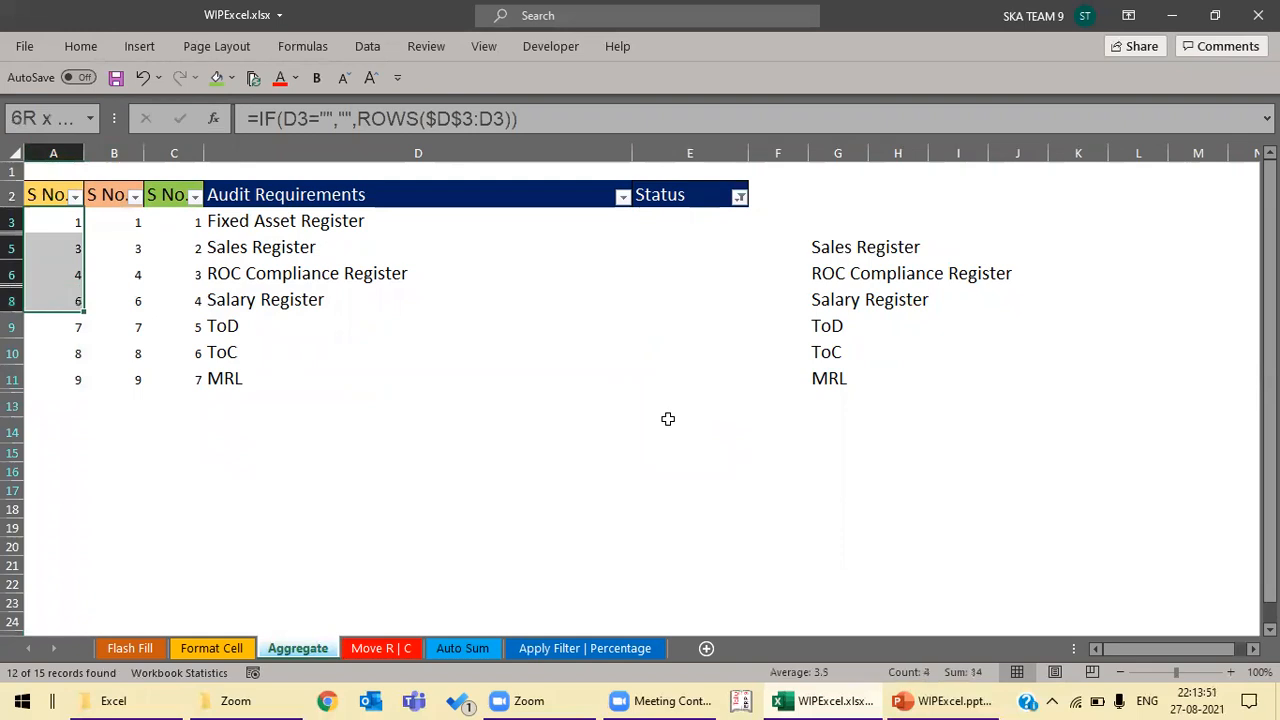
key(Up)
key(Down)
key(Down)
key(Down)
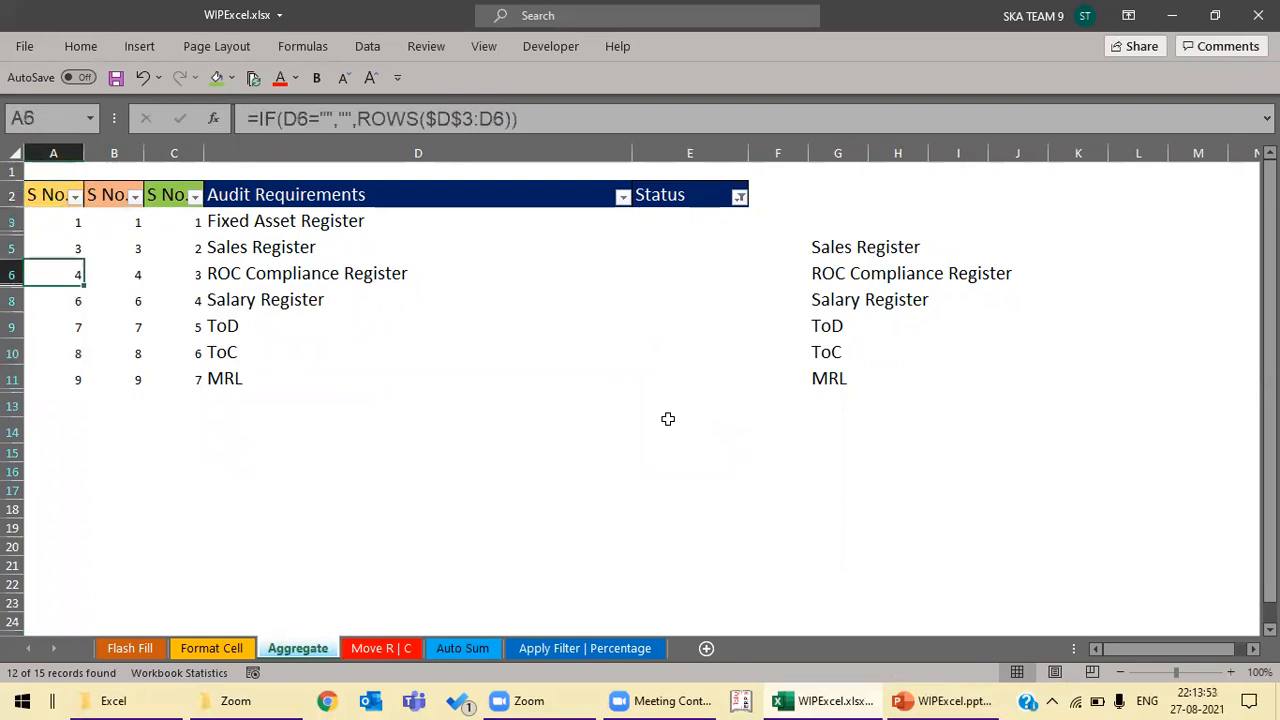
key(Down)
key(Right)
key(Up)
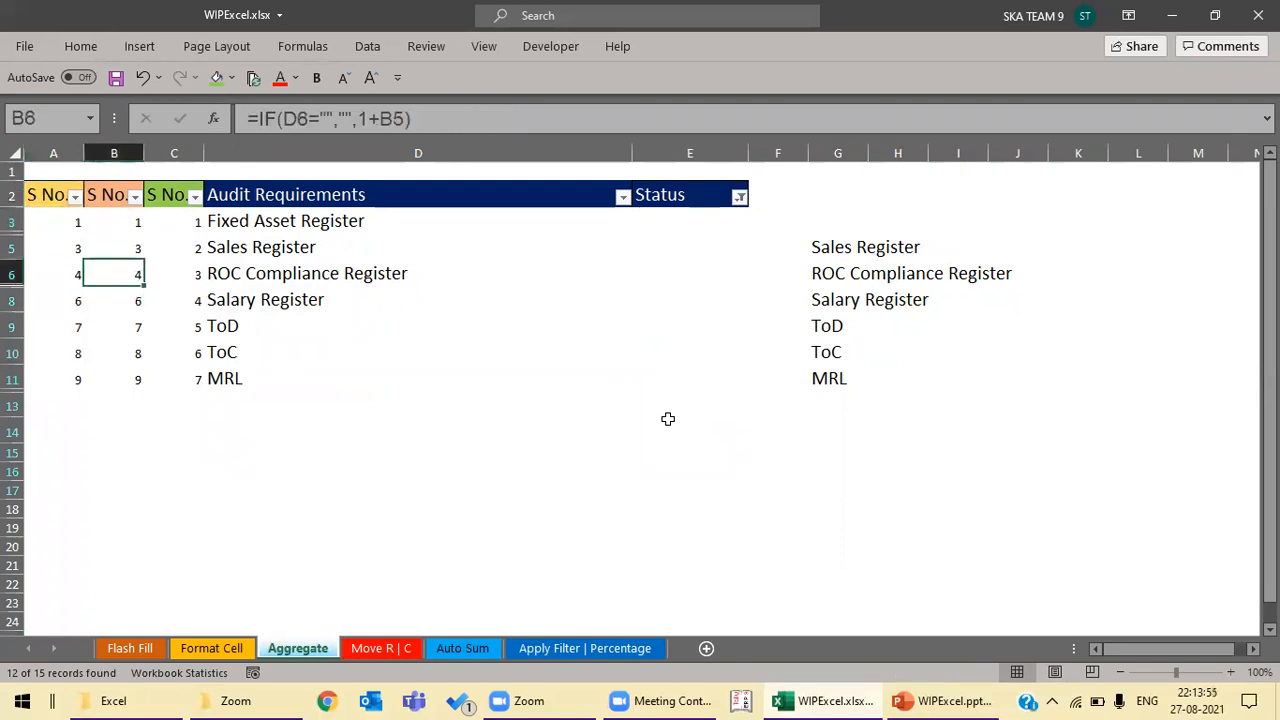
Step: Examine the AGGREGATE formulas in the third S No. column for the visible rows C3 to C6
key(Up)
key(Right)
key(Up)
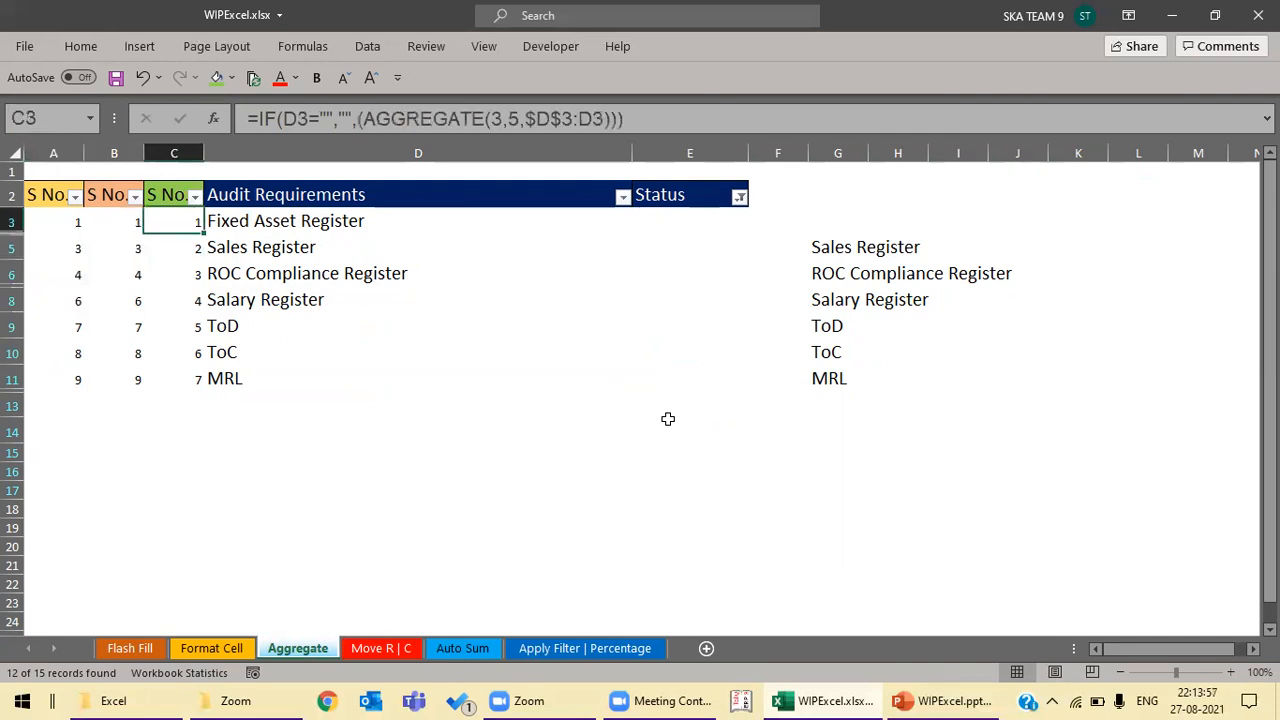
key(Down)
key(Down)
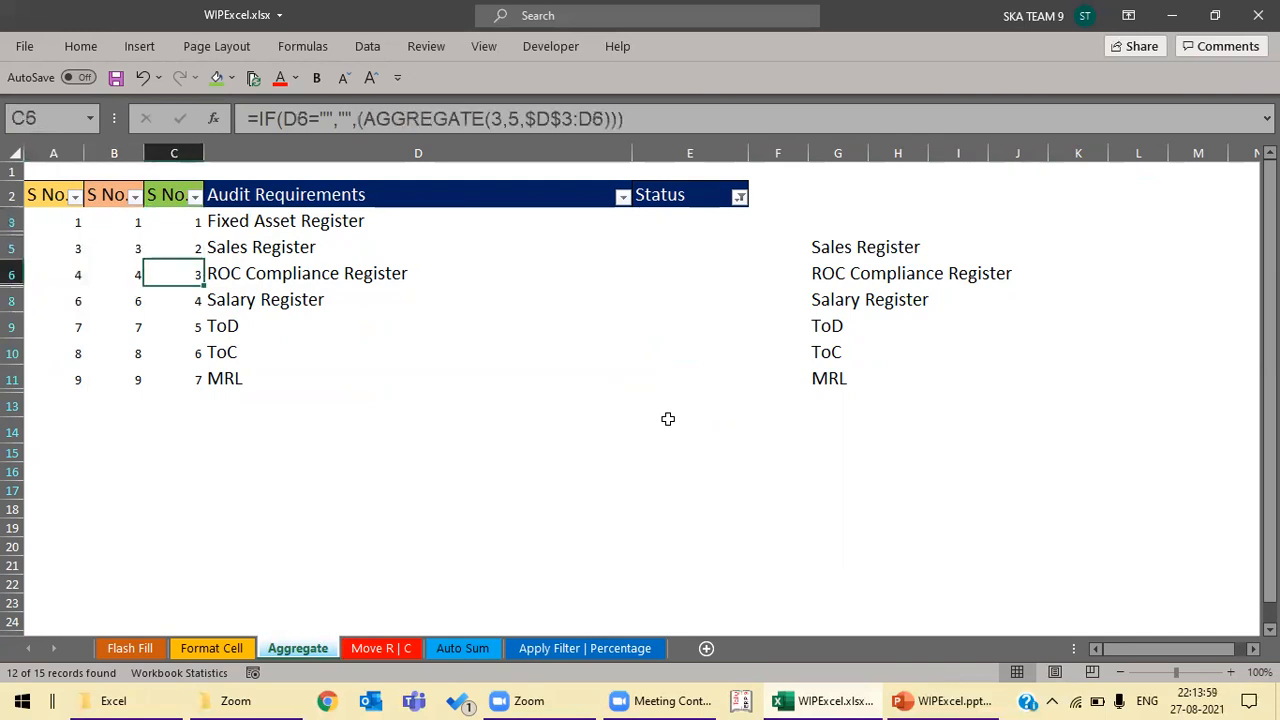
key(Down)
key(Up)
key(Up)
key(Up)
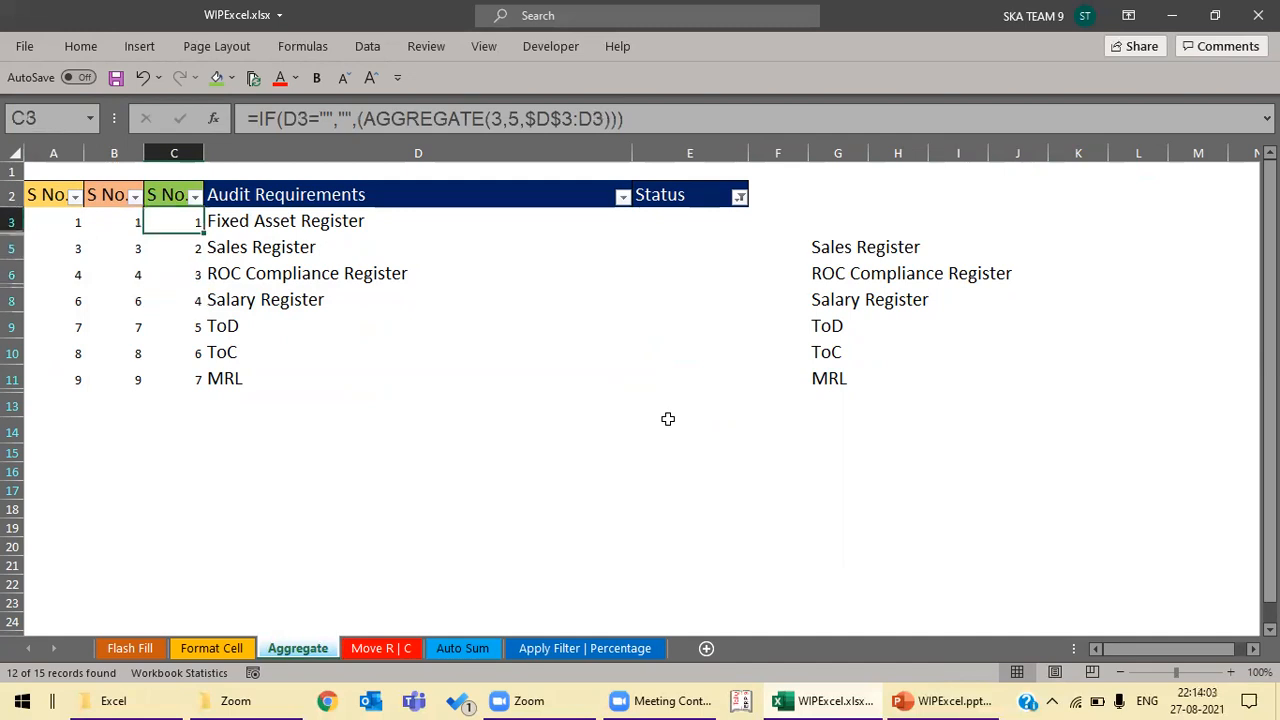
key(Down)
key(Down)
key(Down)
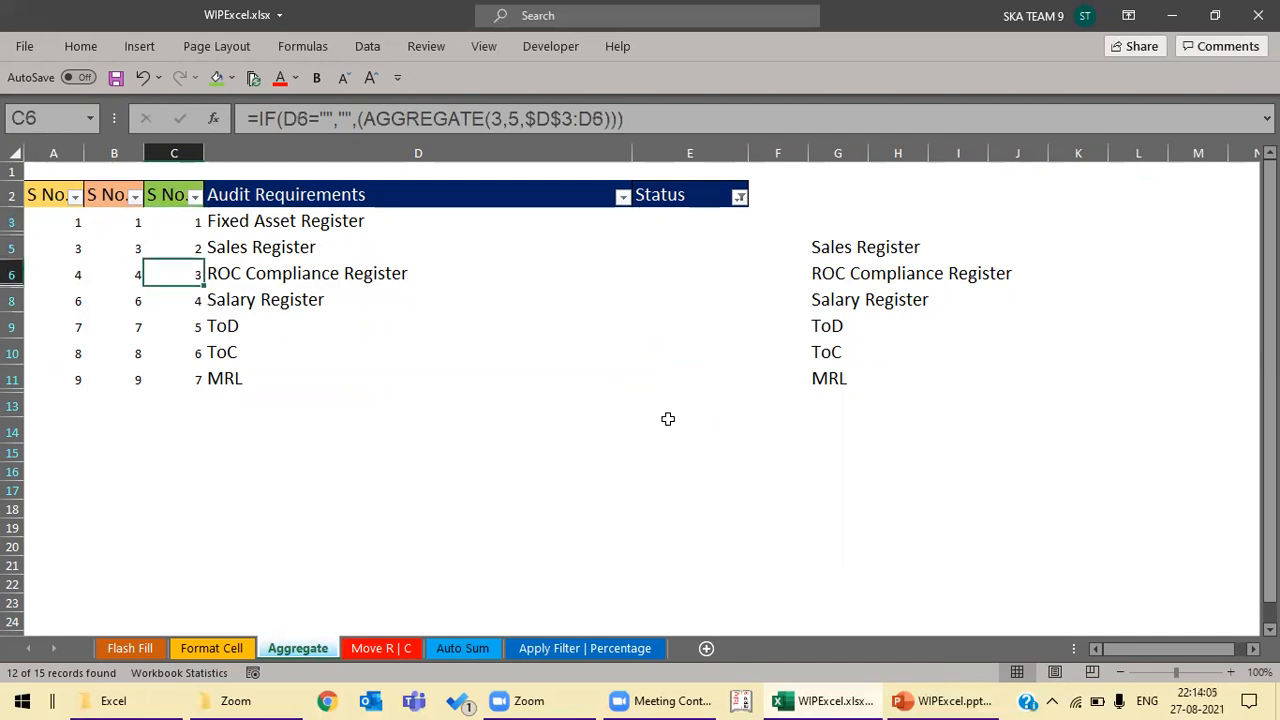
key(Up)
key(Up)
key(Up)
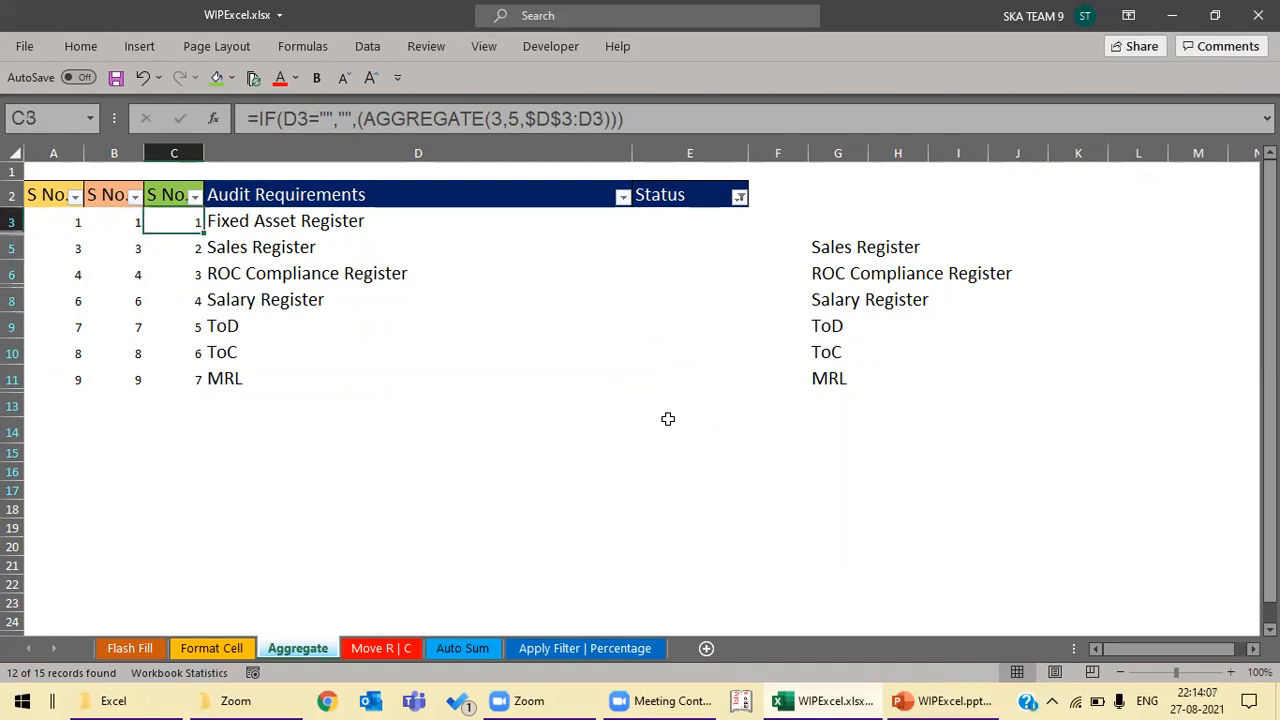
Step: Clear the Status filter so that all rows of the audit list are shown
key(Right)
key(alt)
key(a)
key(c)
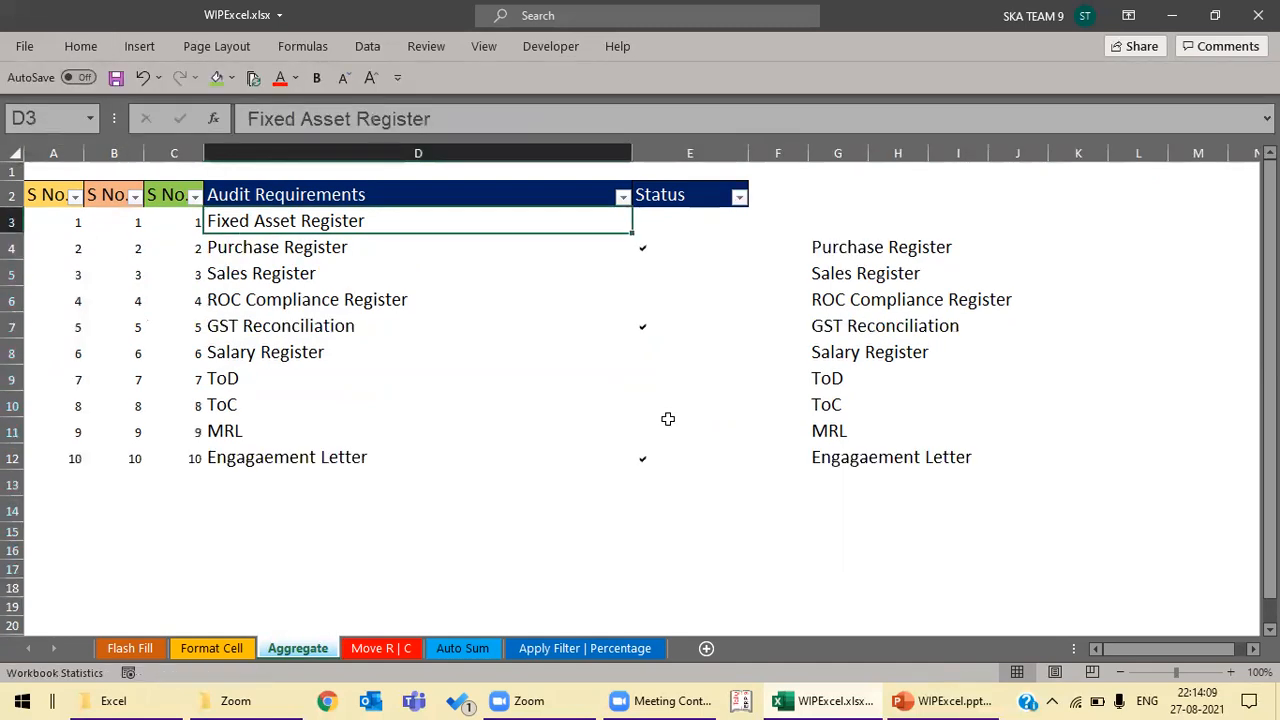
Step: Delete the entire Purchase Register row, row 4, from the sheet
key(Right)
key(Down)
key(Left)
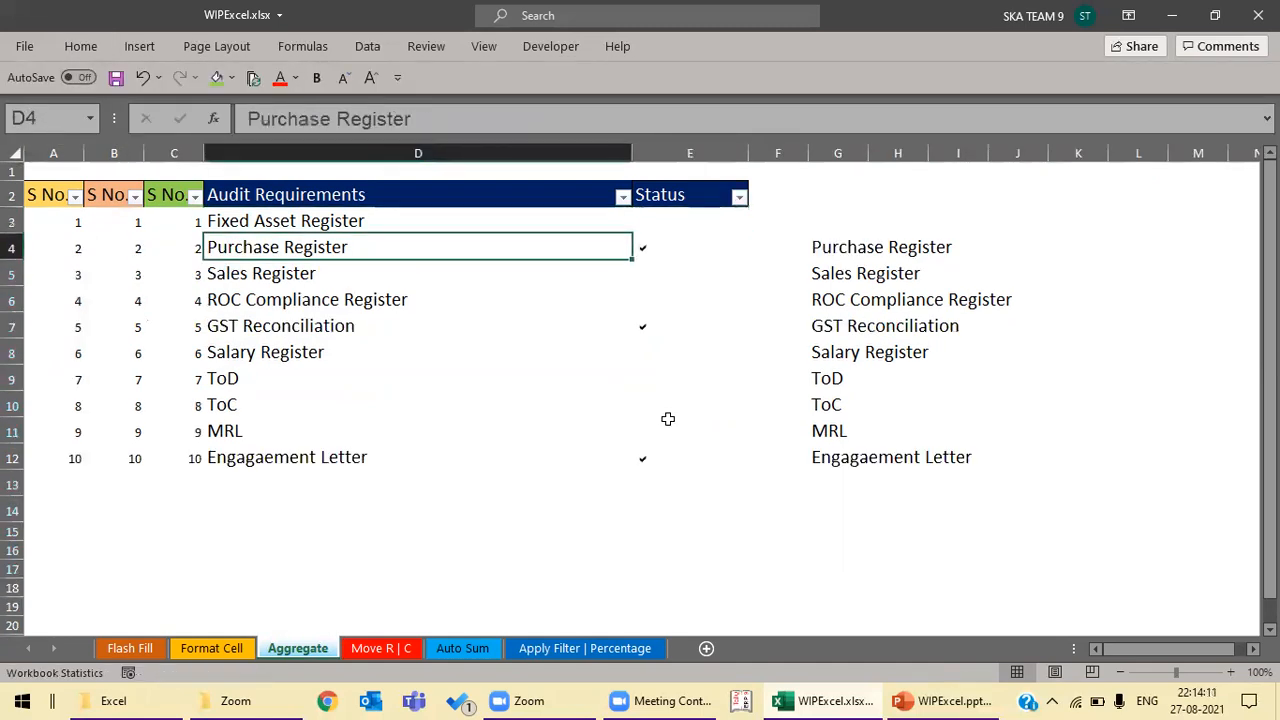
key(shift+space)
key(ctrl+minus)
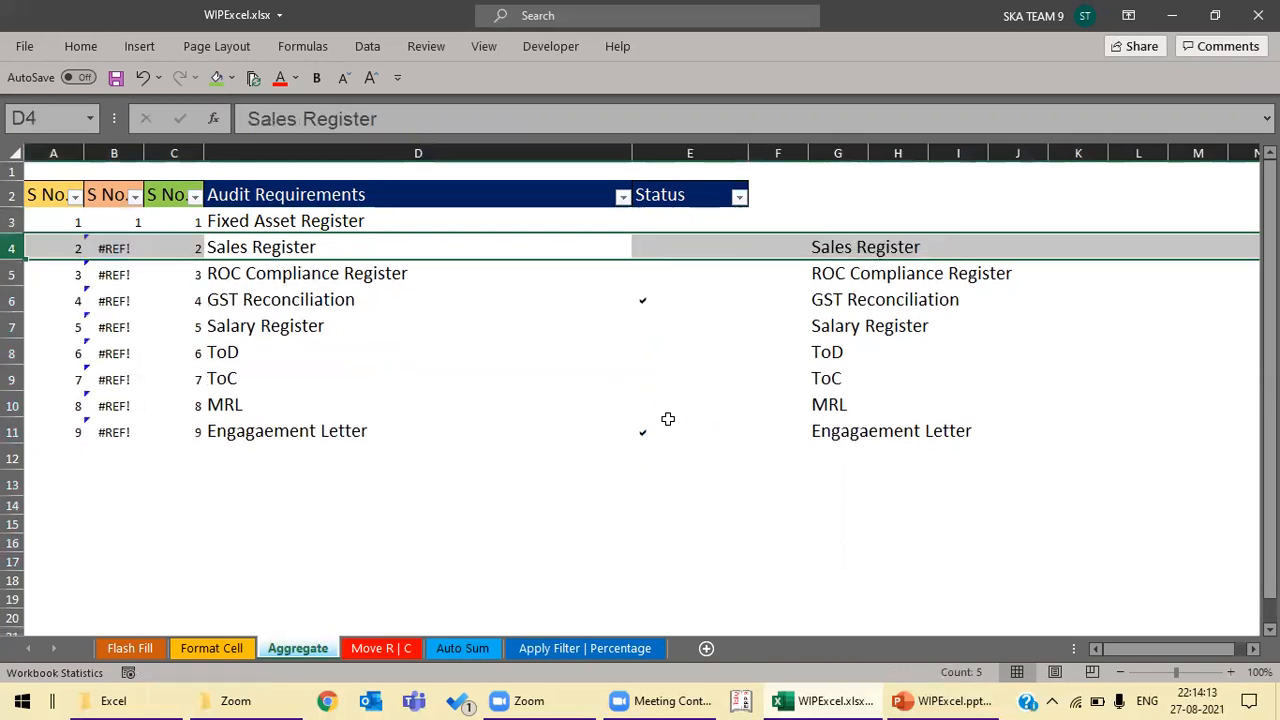
Step: Check the AGGREGATE numbering in column C of the list after the row deletion
key(Left)
key(ctrl+space)
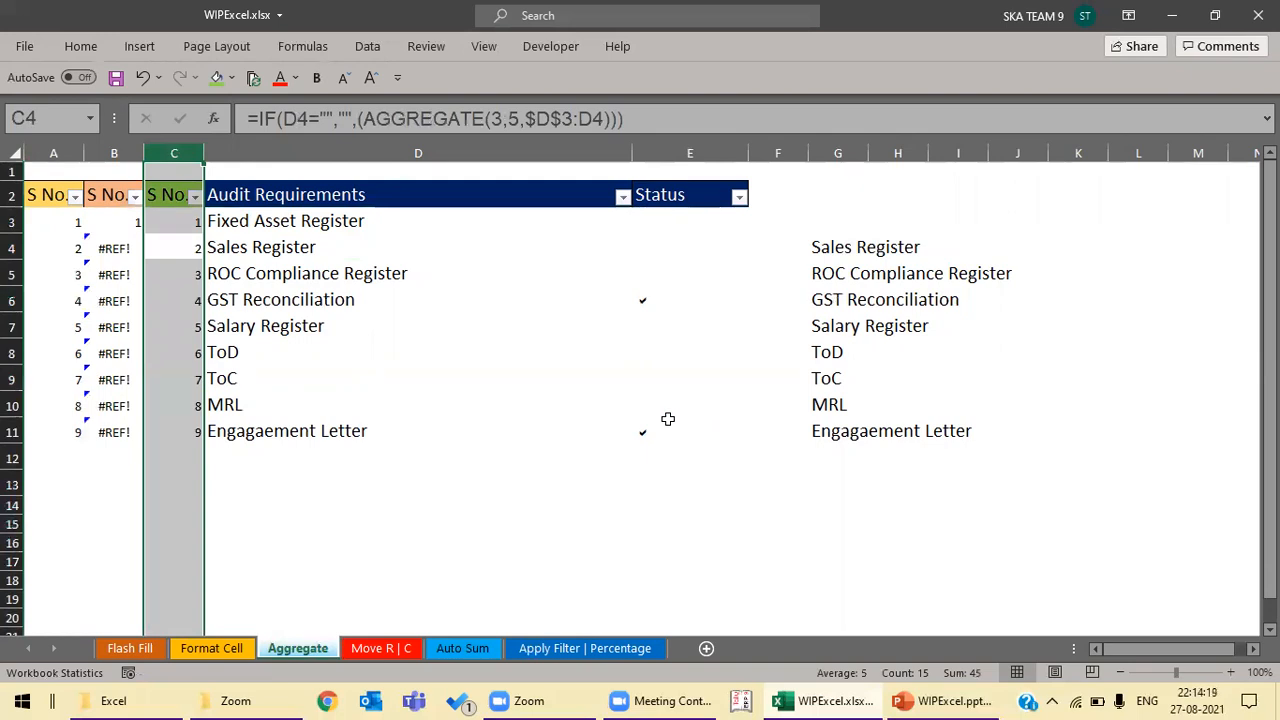
key(Down)
key(Up)
key(Up)
key(Down)
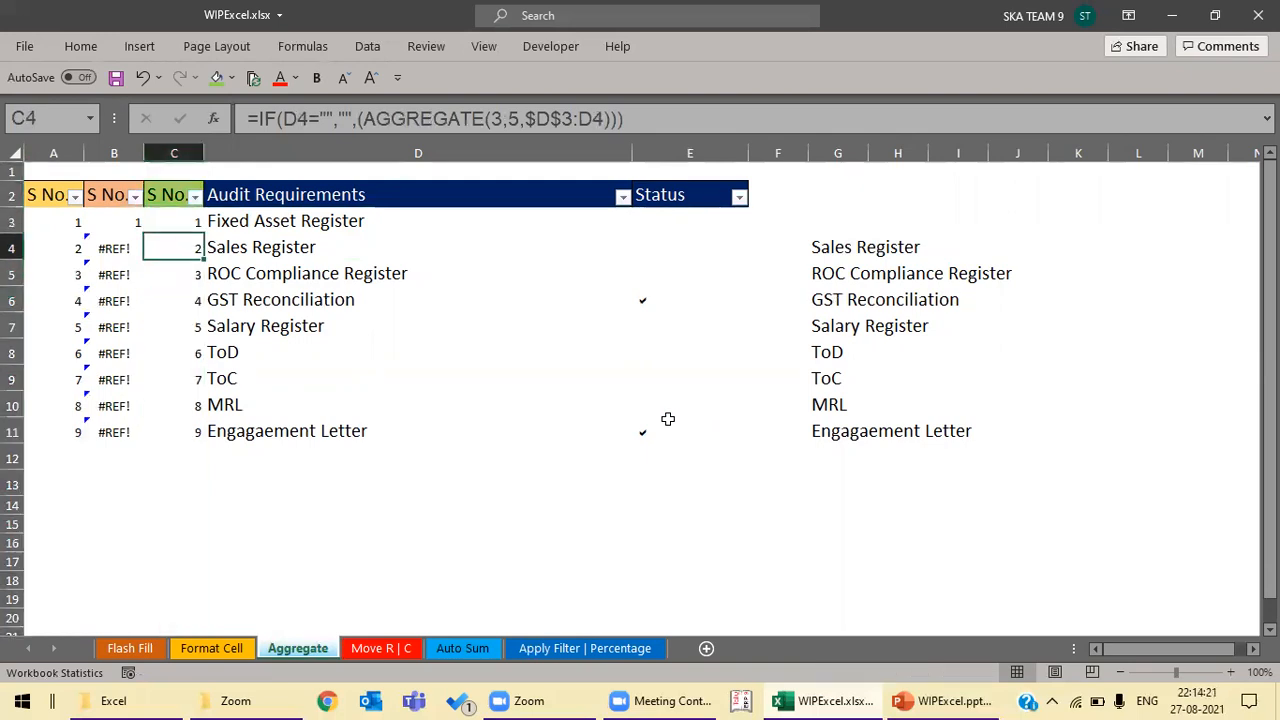
key(Down)
key(Down)
key(Down)
key(Down)
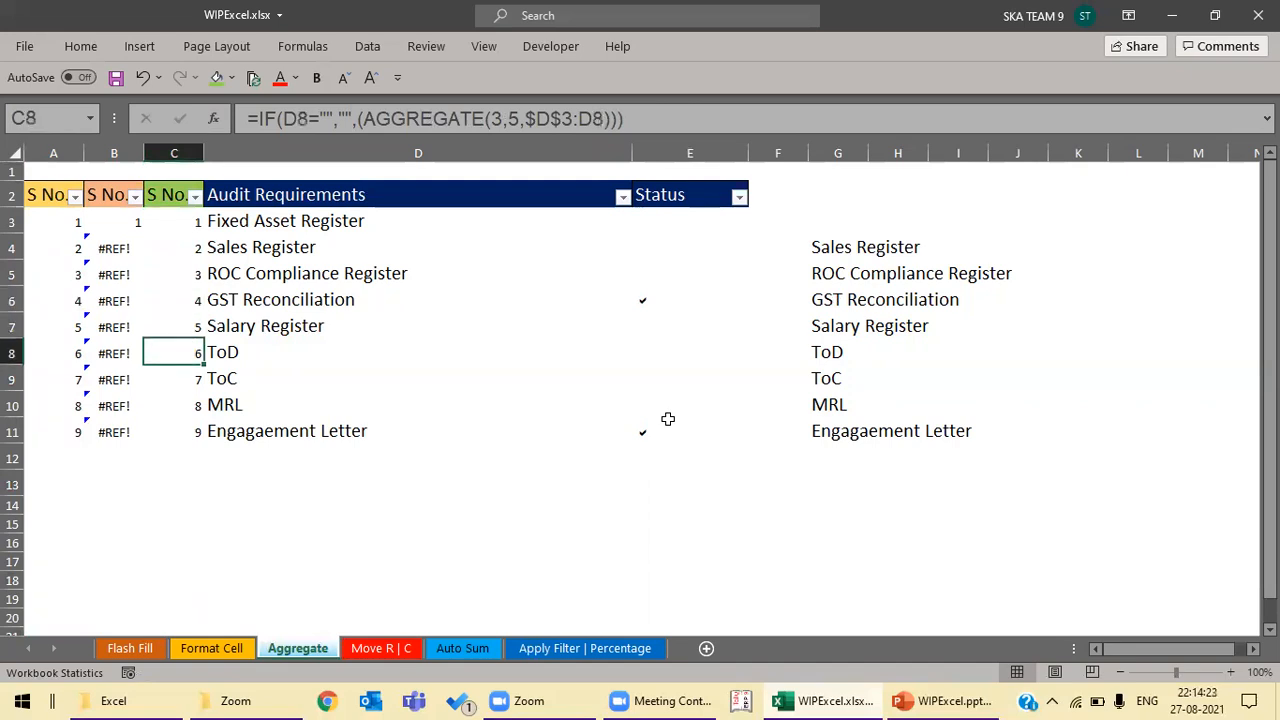
key(ctrl+Up)
key(ctrl+a)
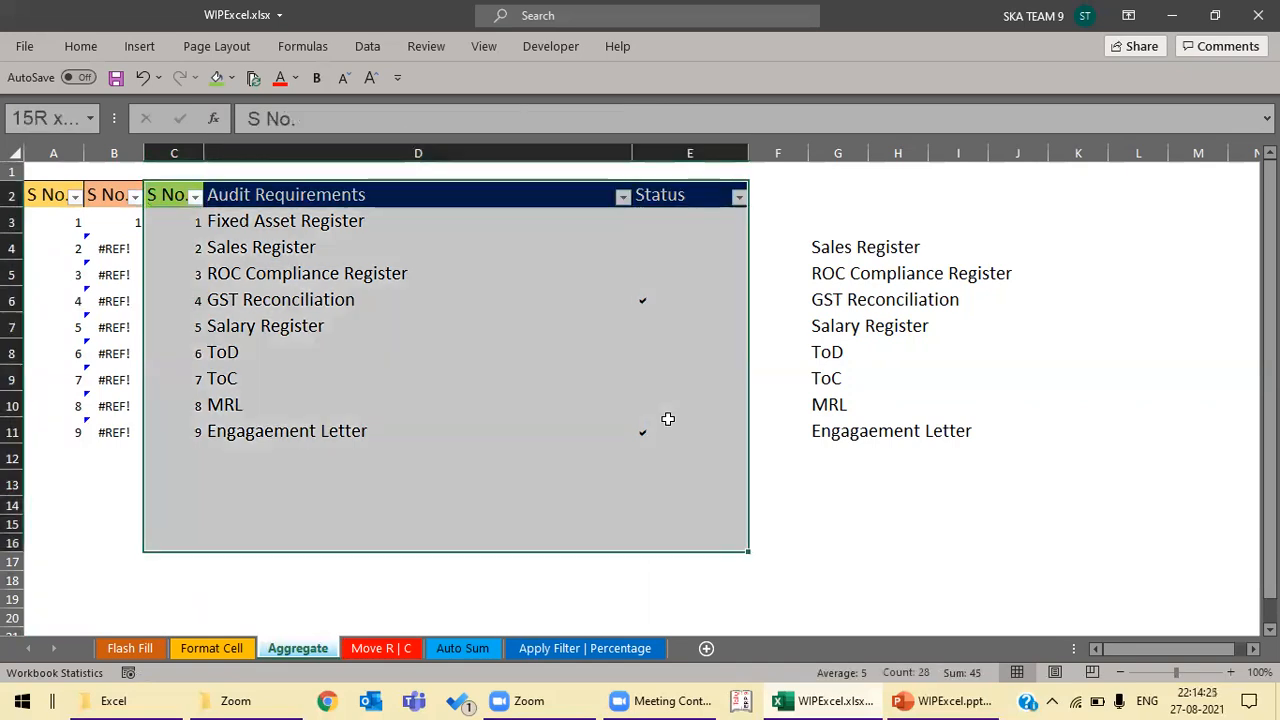
key(shift+BackSpace)
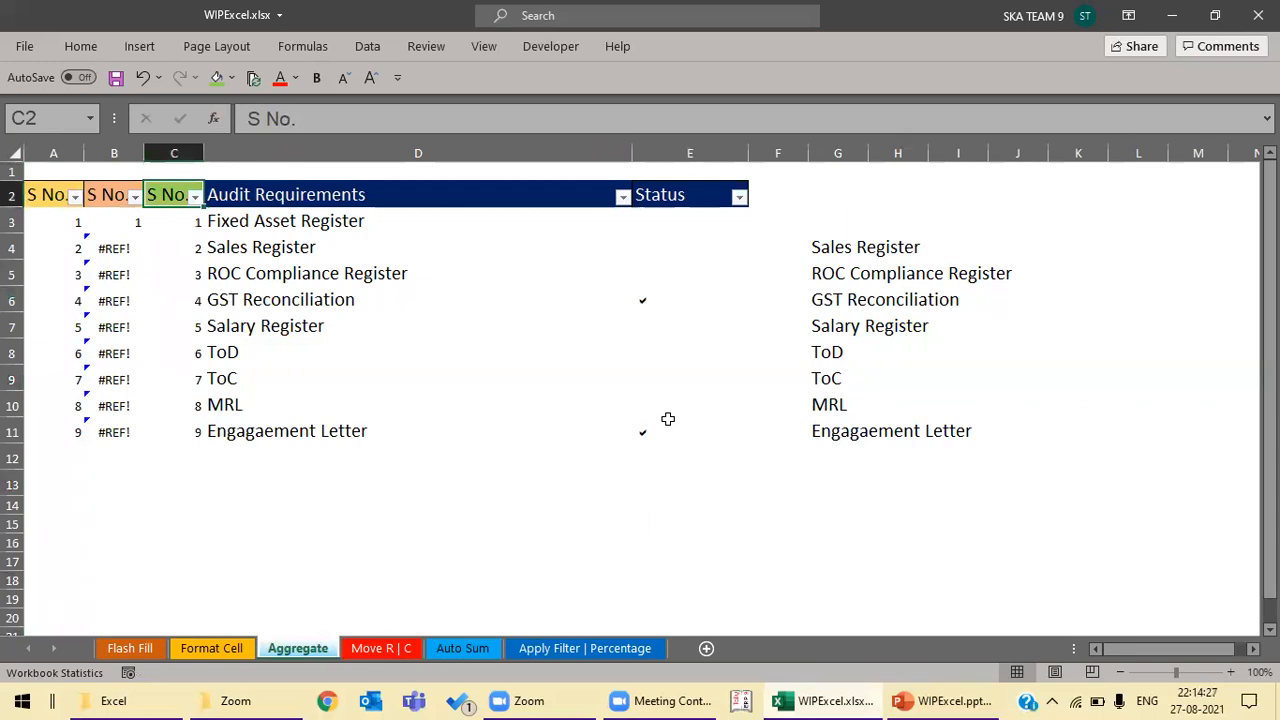
Step: Compare the ROWS formulas in column A with the previous-cell formulas in column B from row 4 down
key(Down)
key(Down)
key(Left)
key(Left)
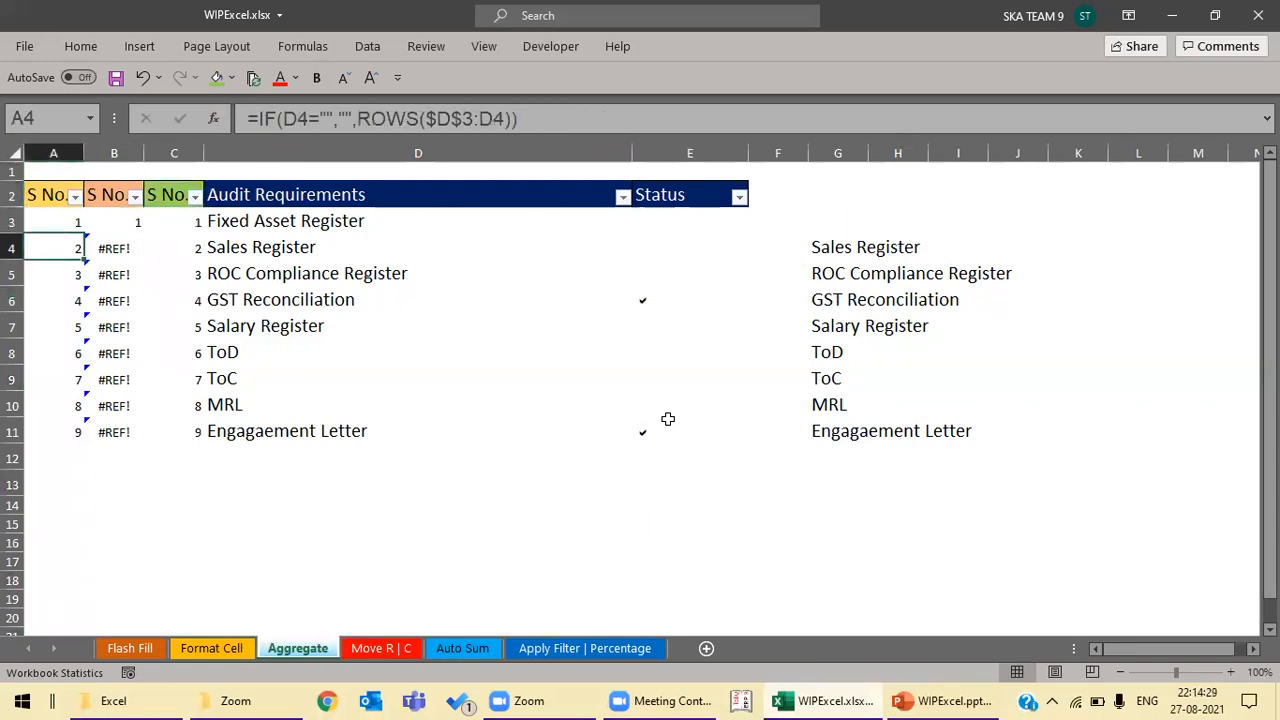
key(Down)
key(Right)
key(Up)
key(Up)
key(Down)
key(ctrl+shift+Down)
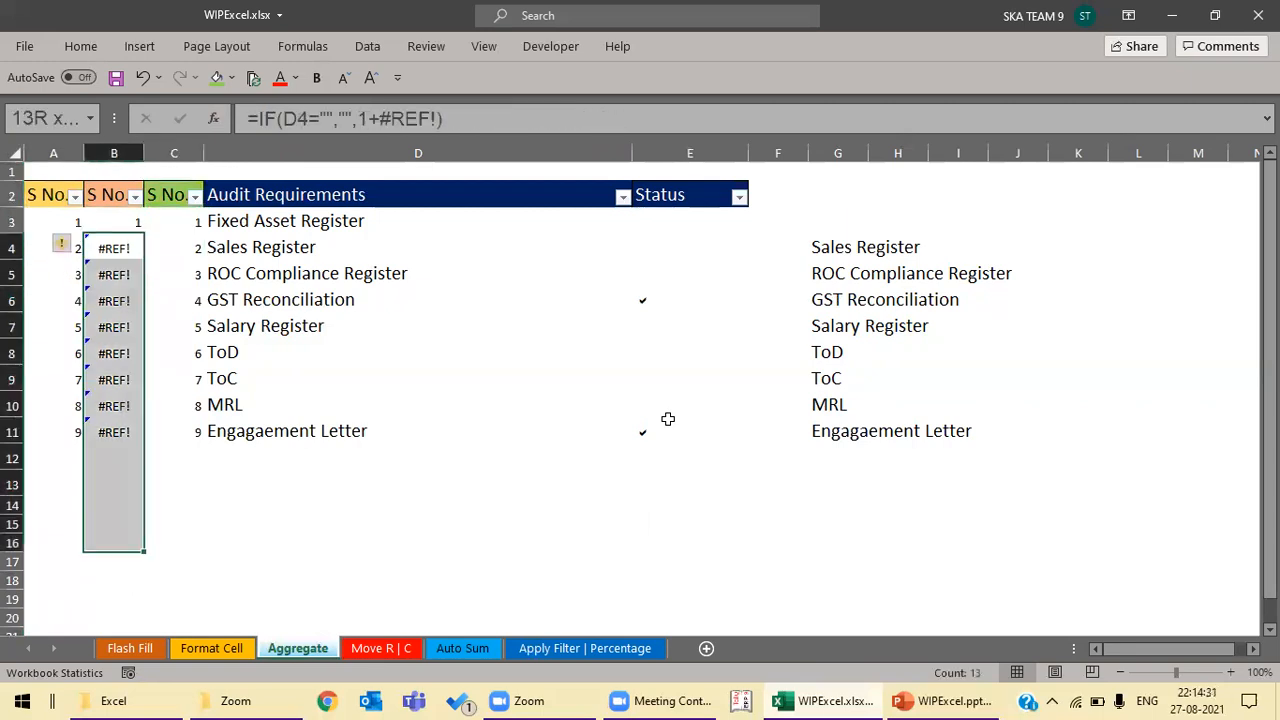
key(Left)
key(Down)
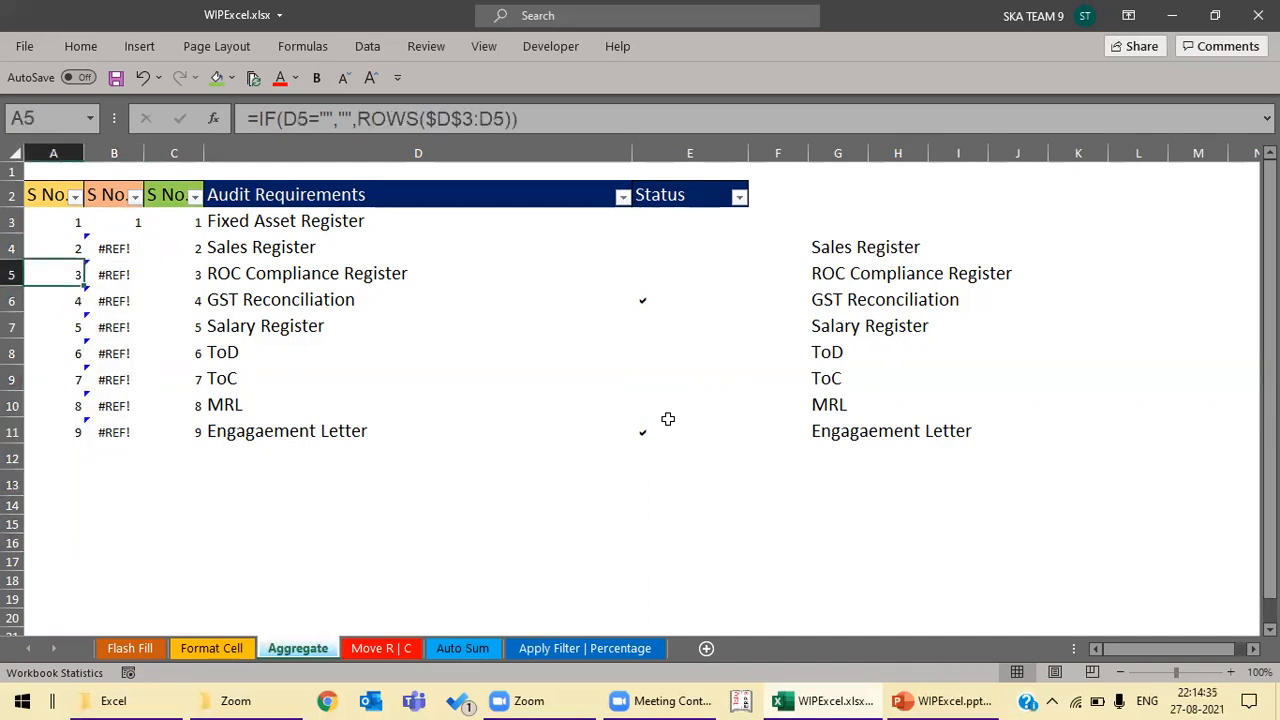
Step: Highlight the AGGREGATE-numbered list C2:E16 from the S No. header through the Status column for review
key(Right)
key(Right)
key(Up)
key(Up)
key(Up)
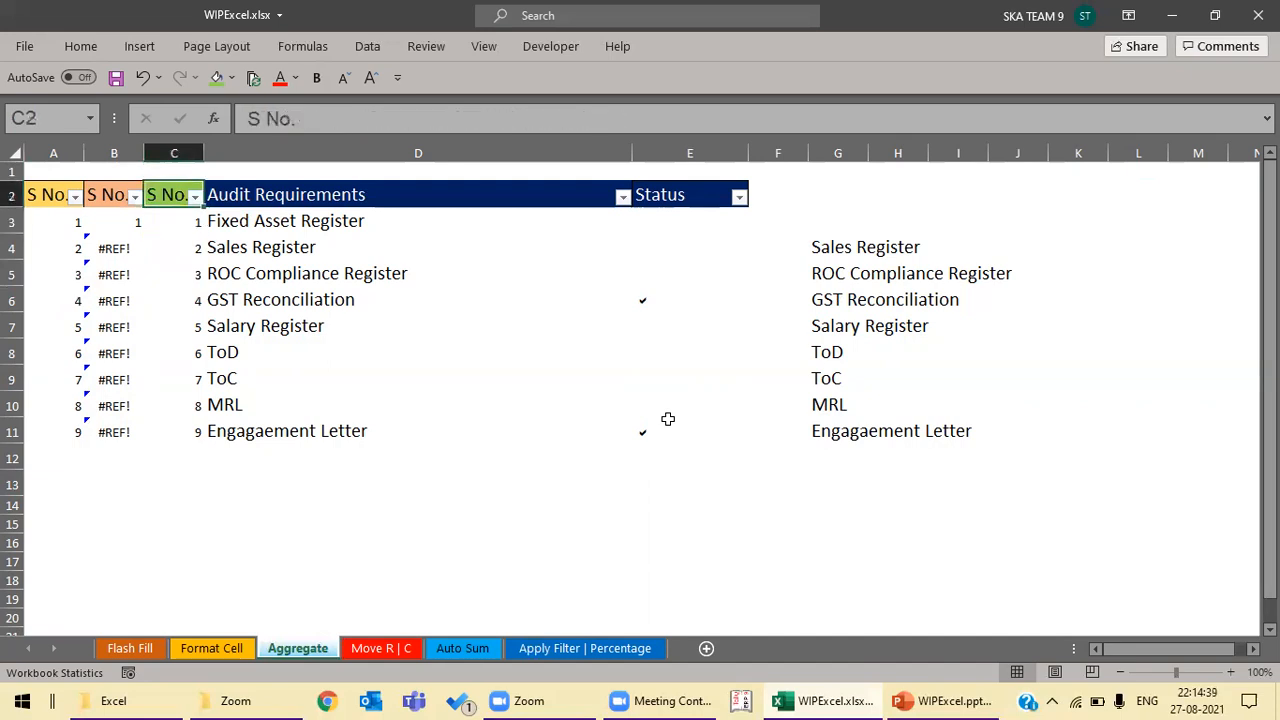
key(ctrl+shift+Down)
key(ctrl+shift+Right)
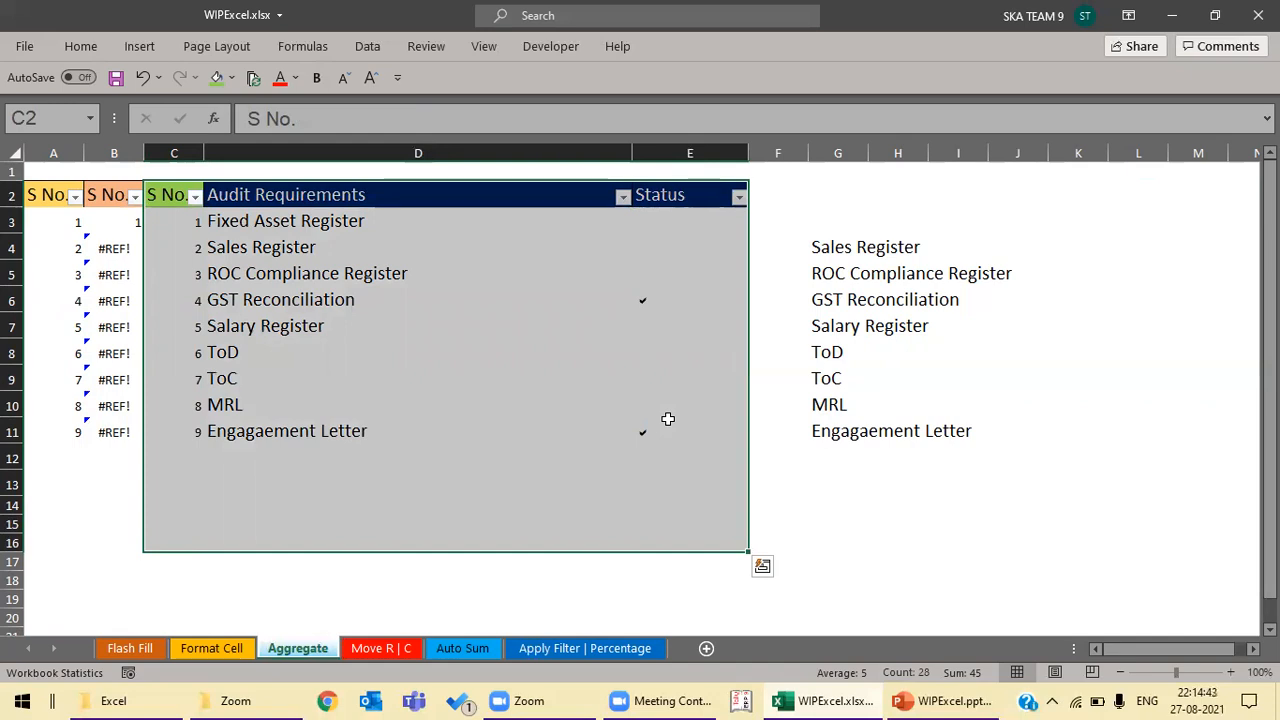
key(Right)
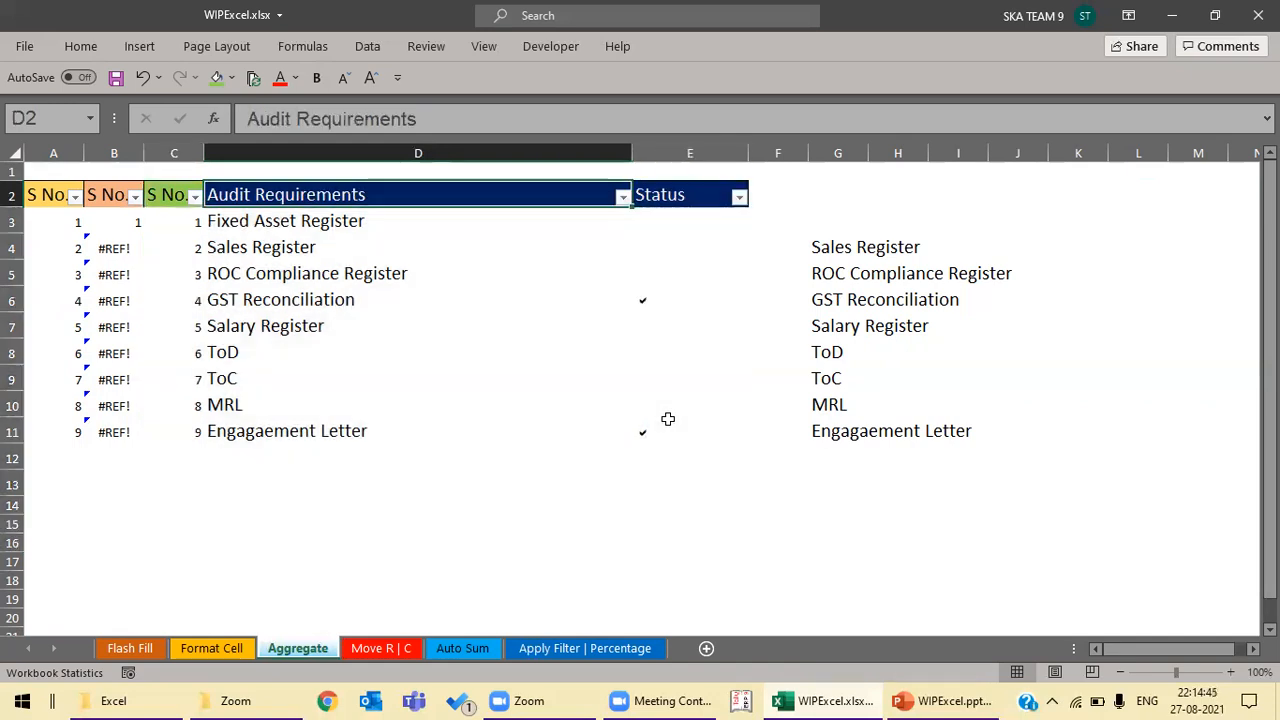
Step: Switch to the Move R | C sheet and go to the Client header in A2
key(ctrl+Page_Down)
key(Up)
key(Up)
key(ctrl+Up)
key(ctrl+Left)
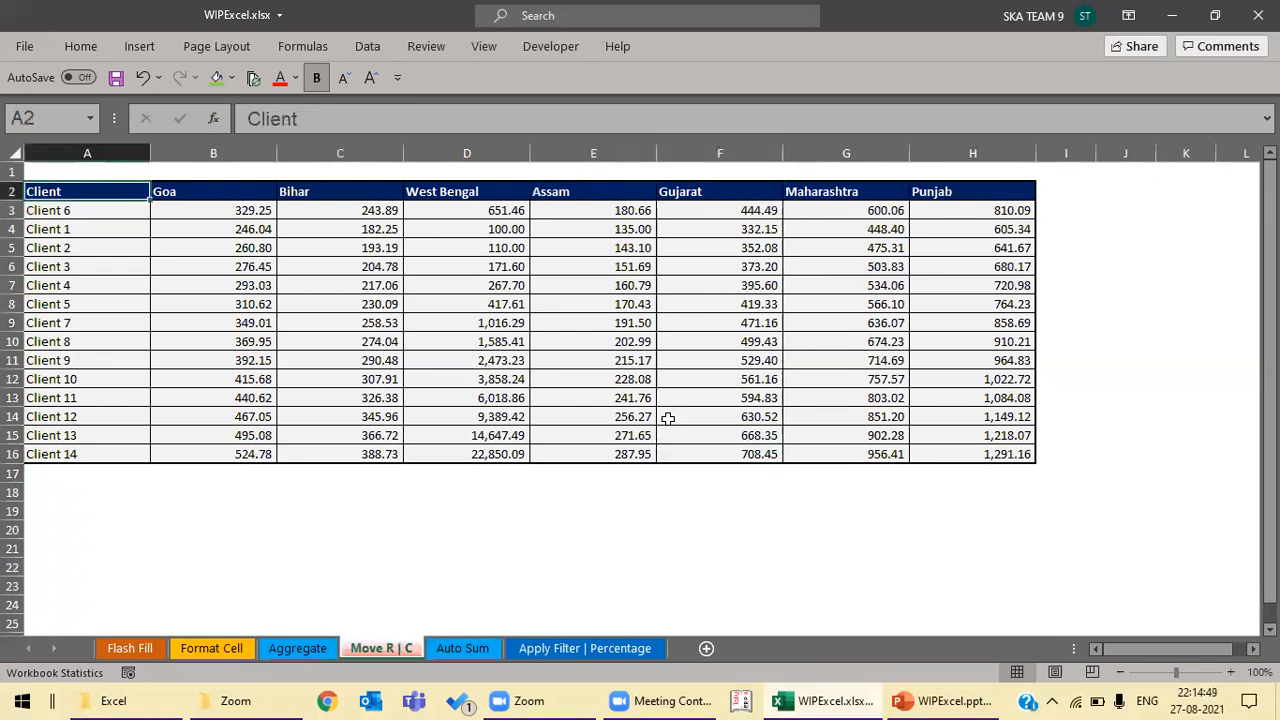
Step: Look over the state headers from Goa to West Bengal and highlight the West Bengal data D2:D16
key(Right)
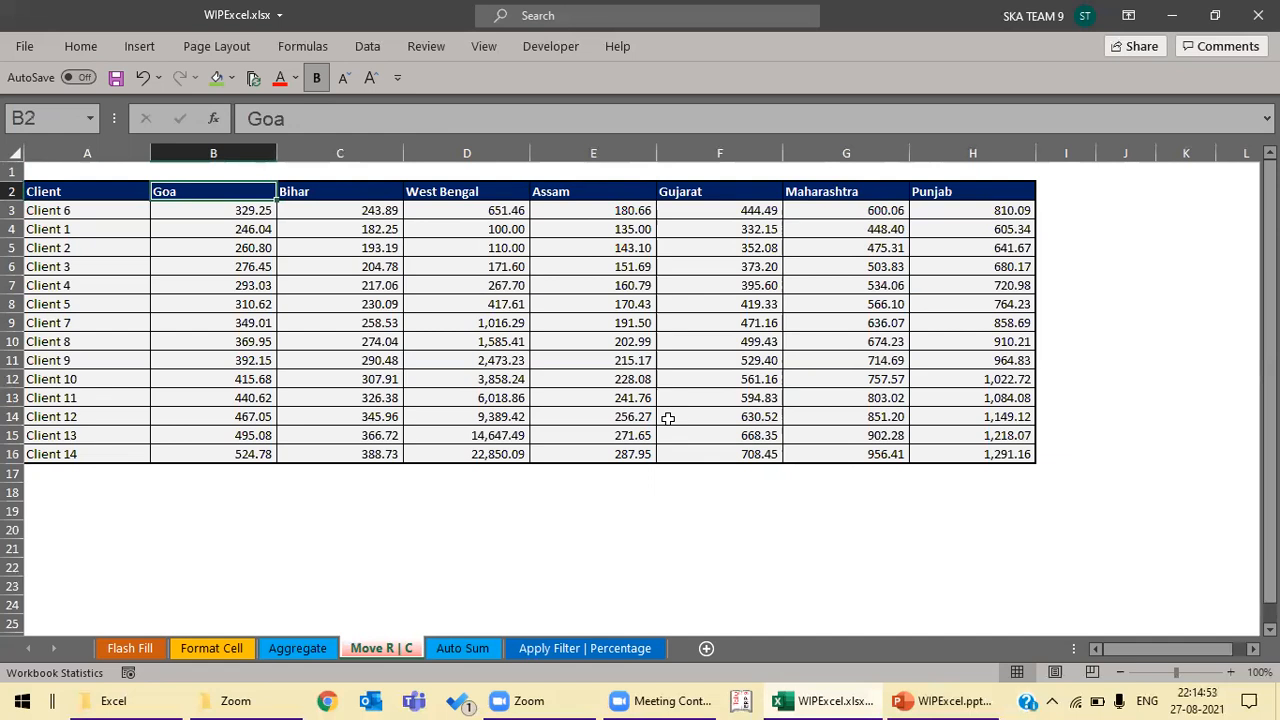
key(Right)
key(Right)
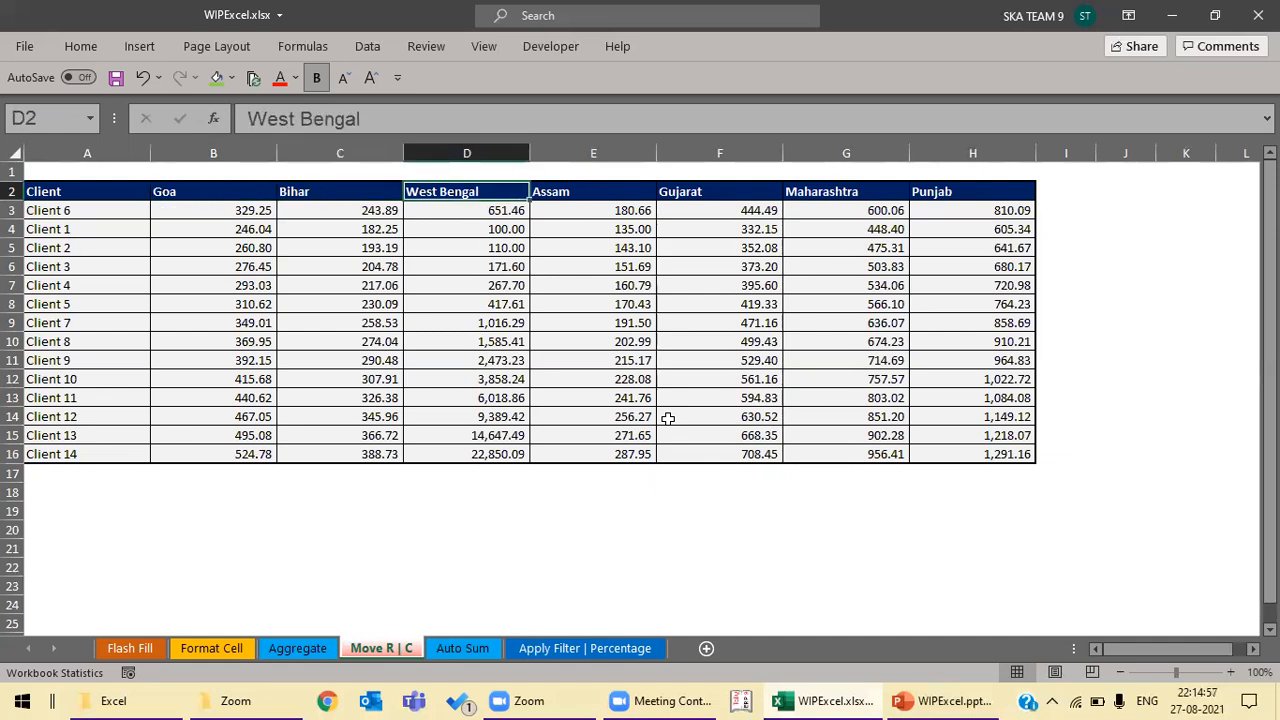
key(ctrl+shift+Down)
key(Left)
key(Left)
key(Right)
key(Right)
key(ctrl+shift+Down)
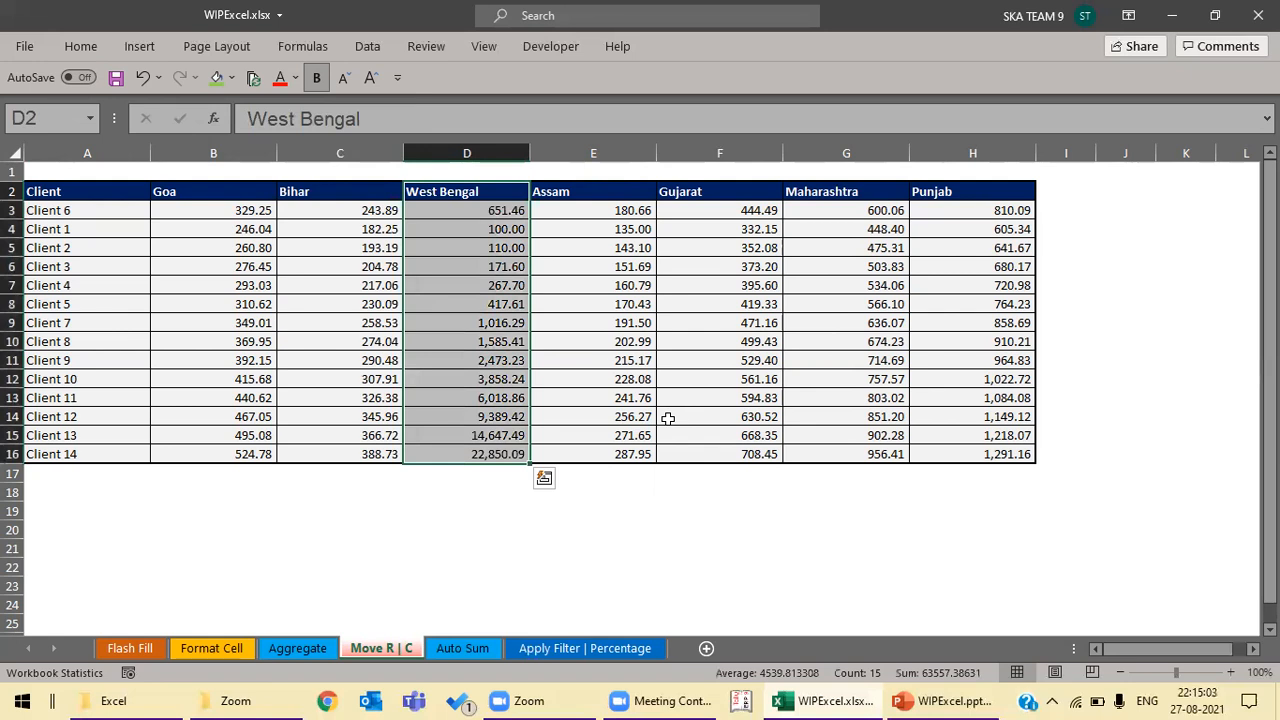
key(Left)
key(Left)
key(Right)
key(Right)
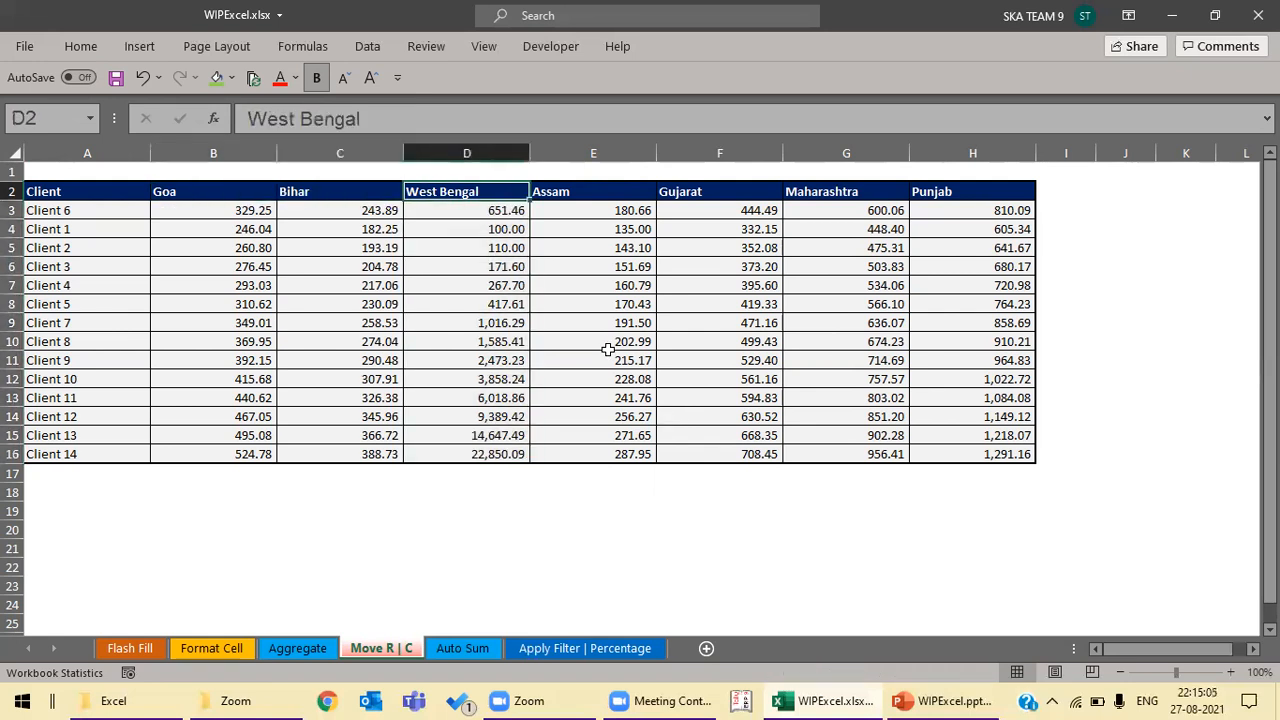
Step: Insert a blank column before the Goa column
key(Left)
key(Left)
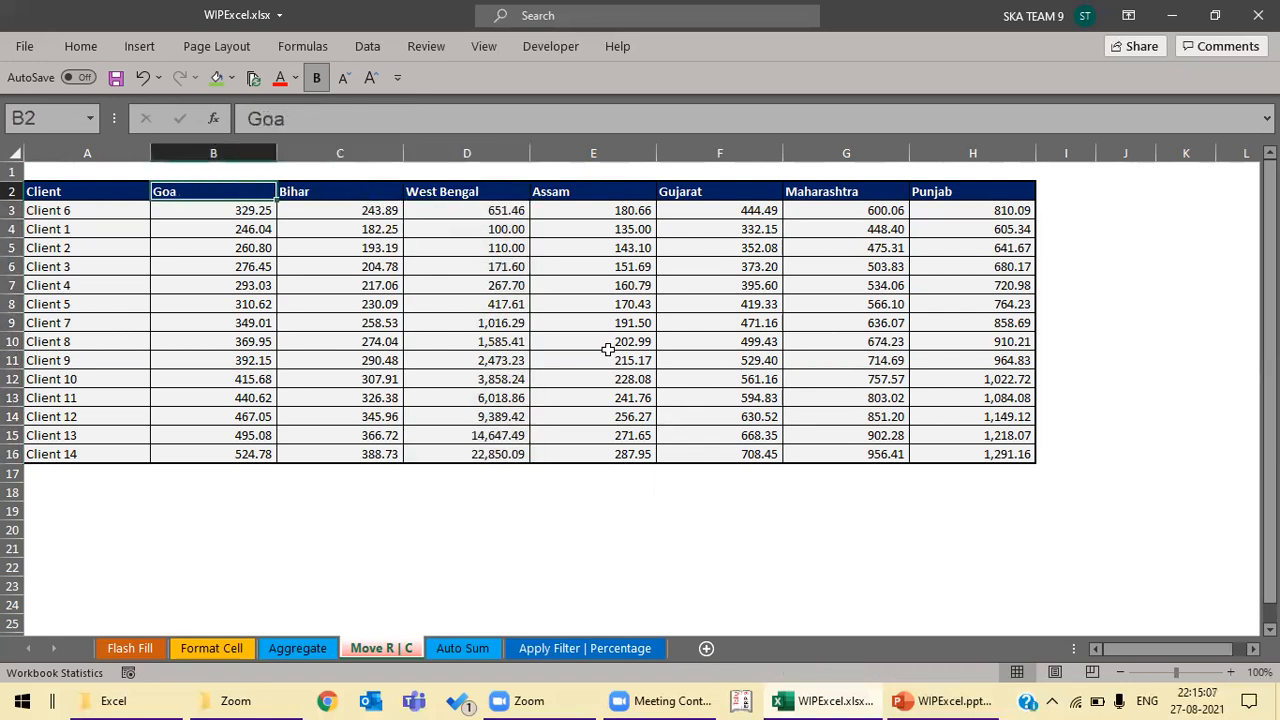
key(ctrl+space)
key(ctrl+shift+plus)
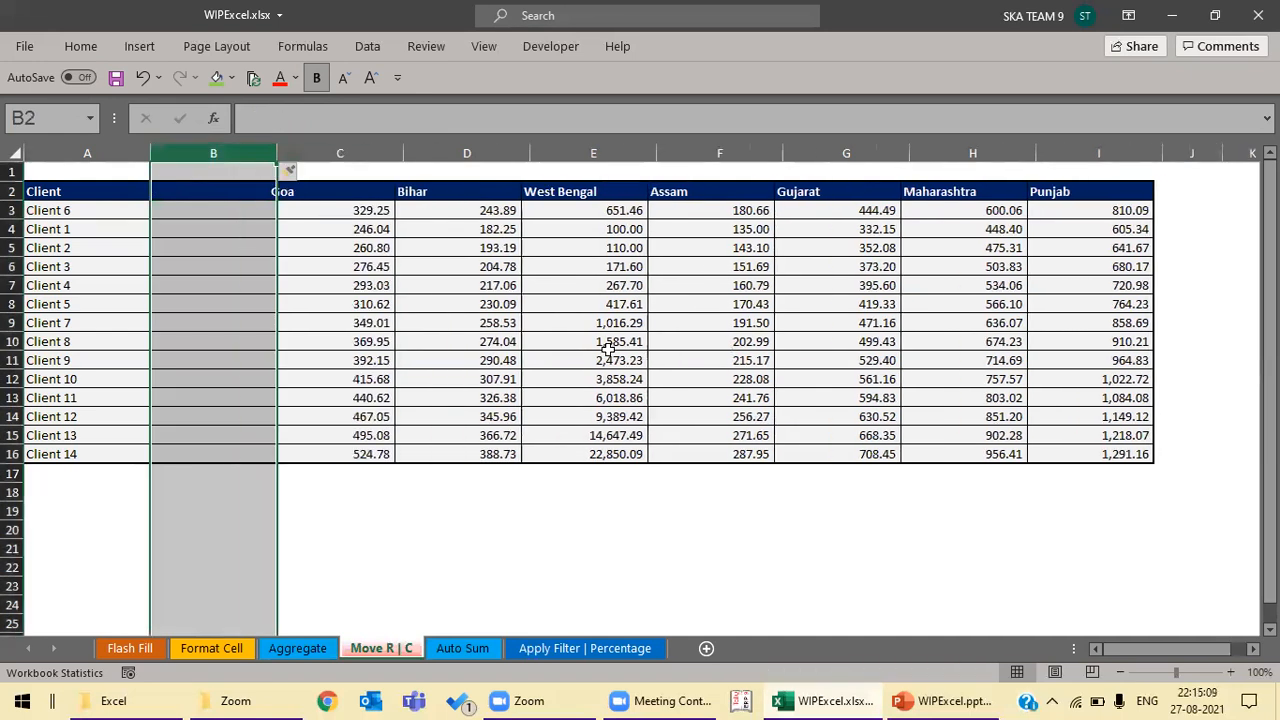
Step: Move the West Bengal column data E2:E16 into the blank column before Goa, starting at B2
key(Right)
key(Right)
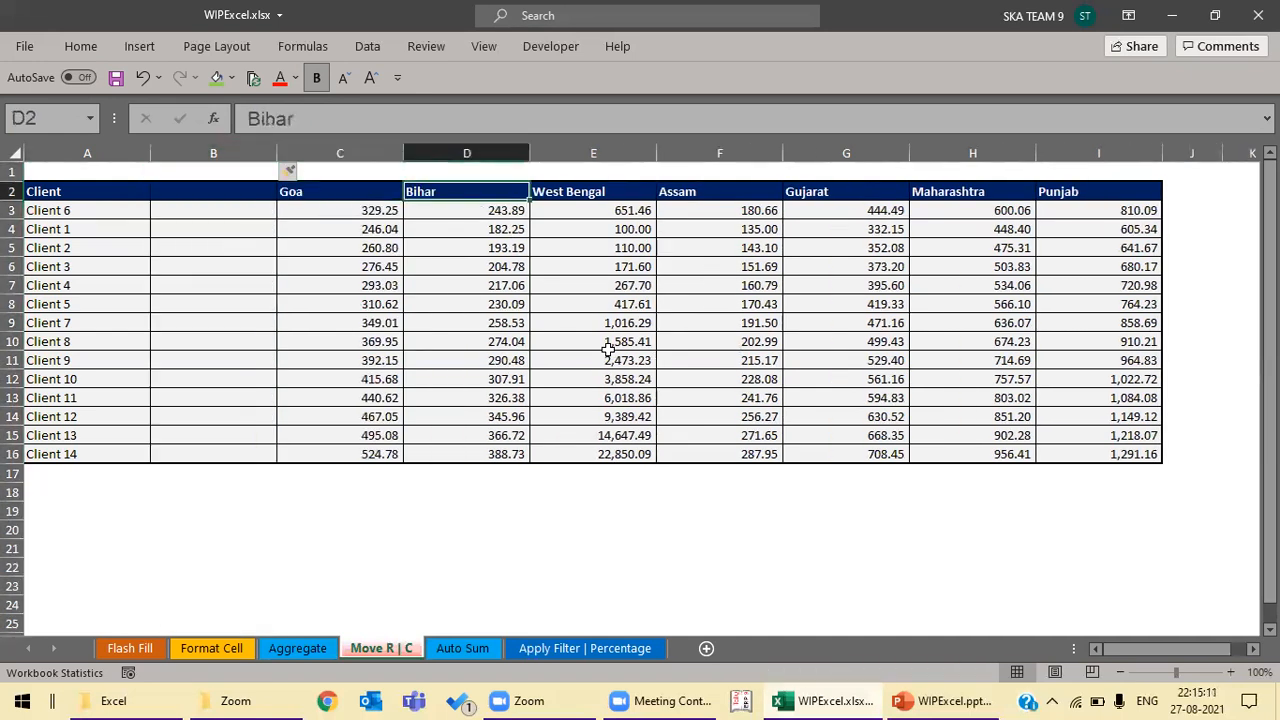
key(Right)
key(ctrl+shift+Down)
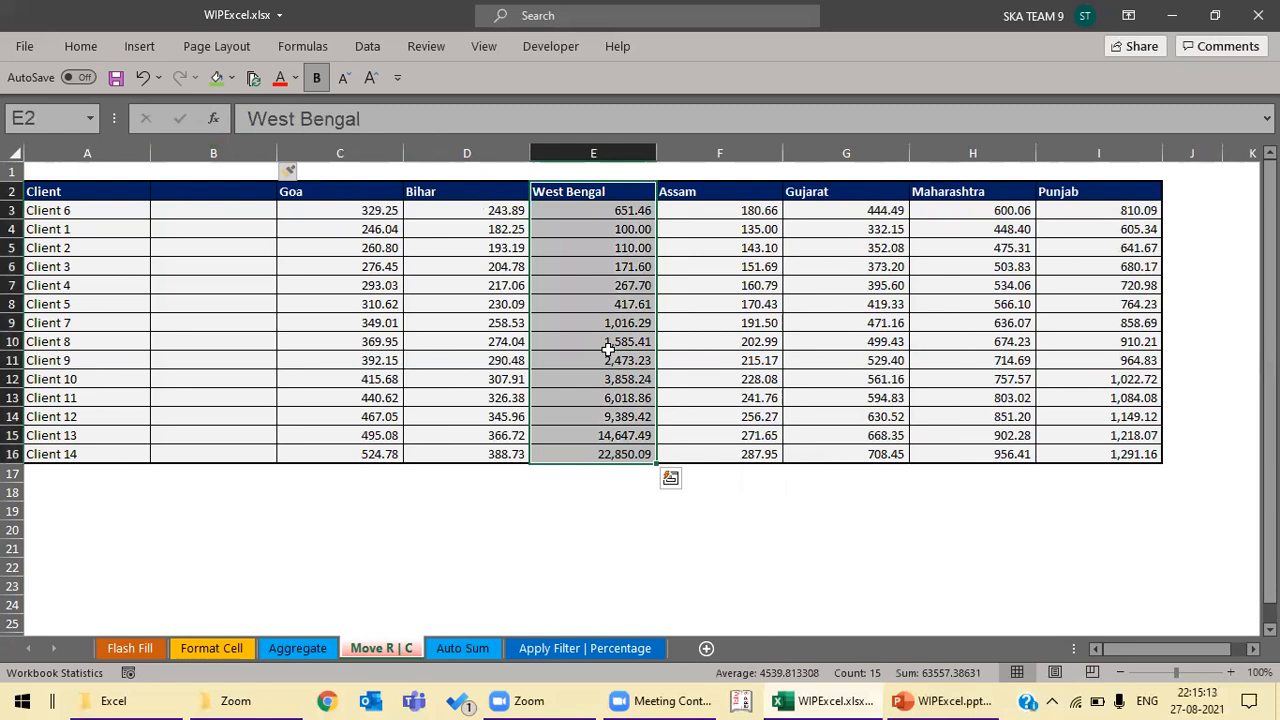
key(Down)
key(Up)
key(ctrl+shift+Down)
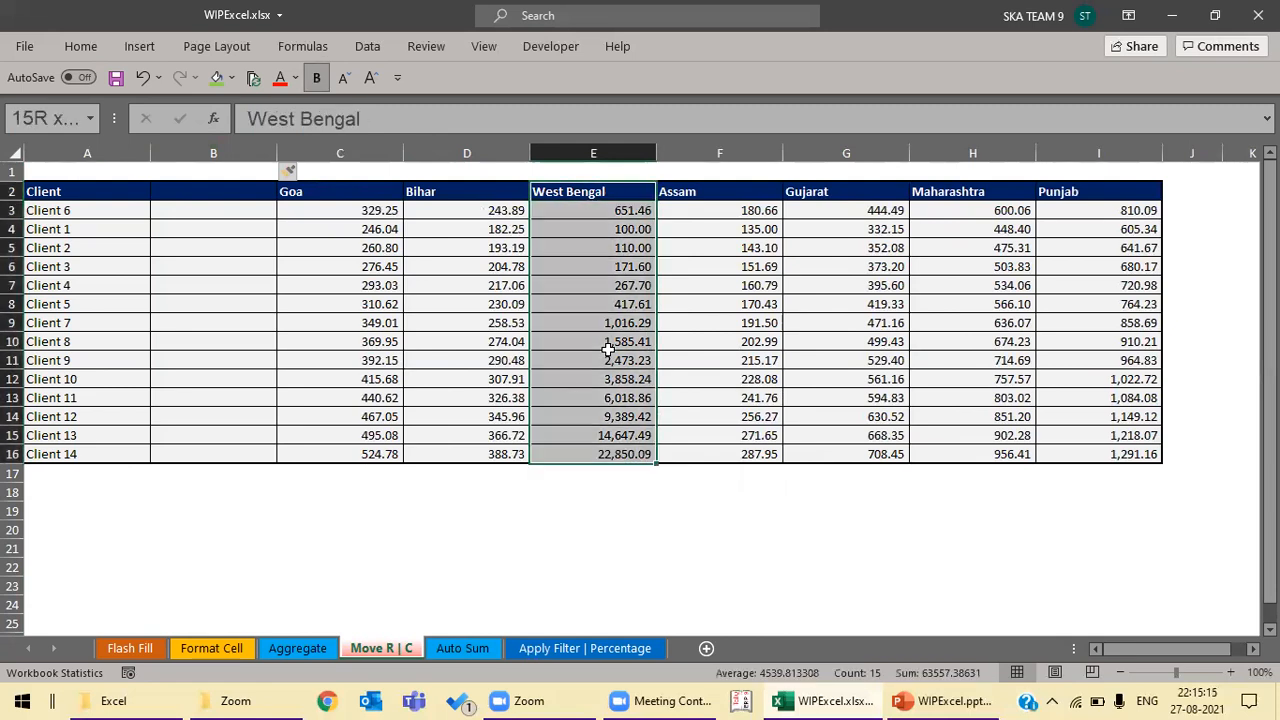
key(ctrl+x)
key(Left)
key(Left)
key(Left)
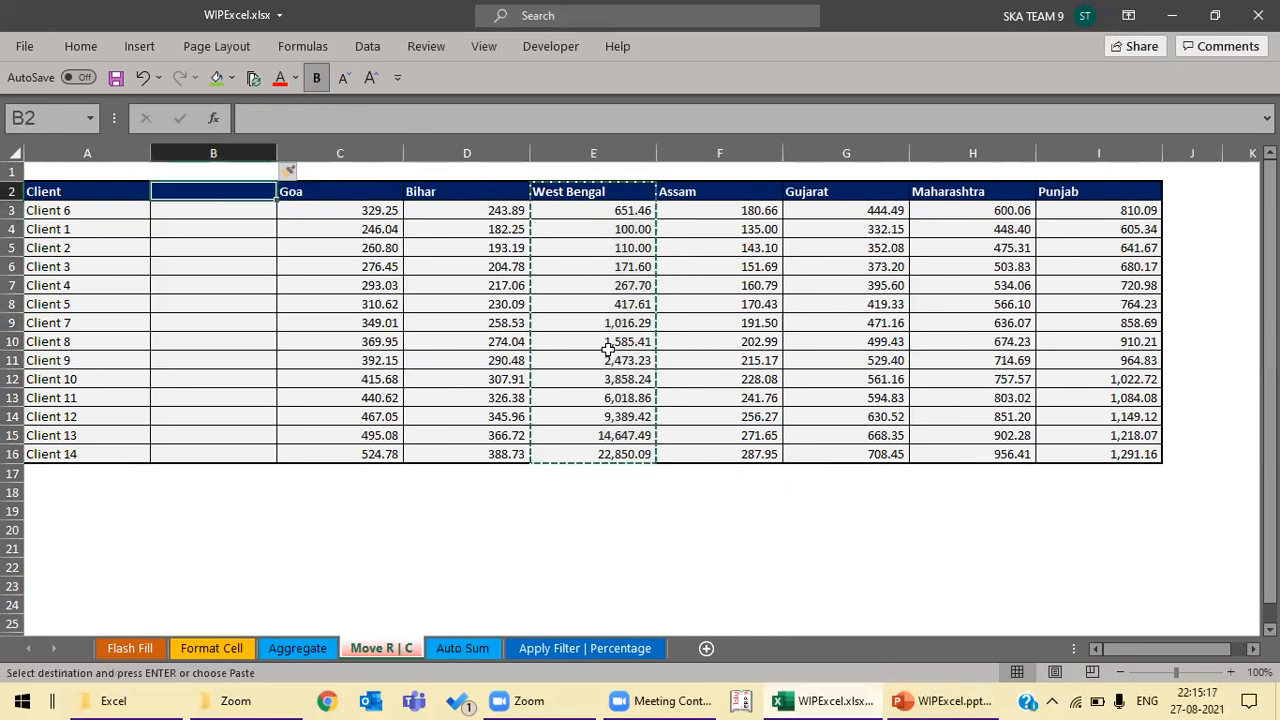
key(ctrl+v)
Step: Delete the emptied column between Bihar and Assam
key(Right)
key(Right)
key(Right)
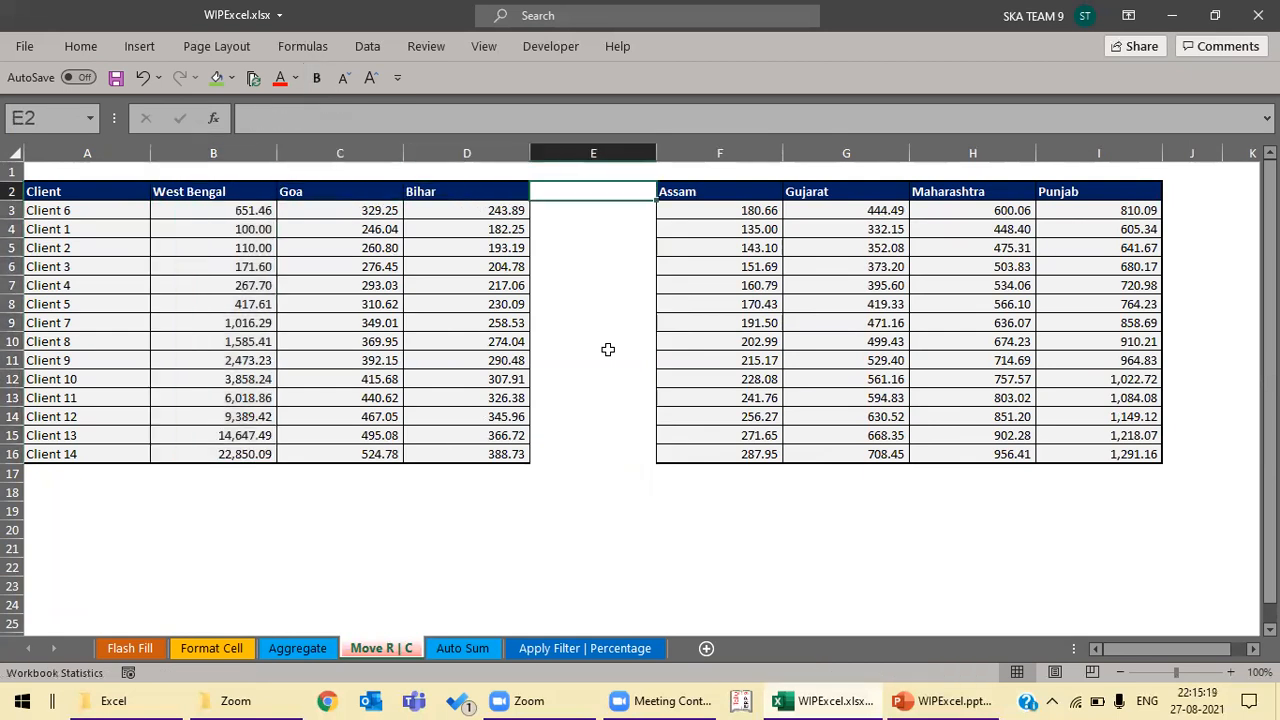
key(ctrl+space)
key(ctrl+minus)
Step: Go to the Client 7 entry in column A and highlight its row for review
key(Down)
key(Down)
key(Down)
key(Down)
key(Down)
key(Down)
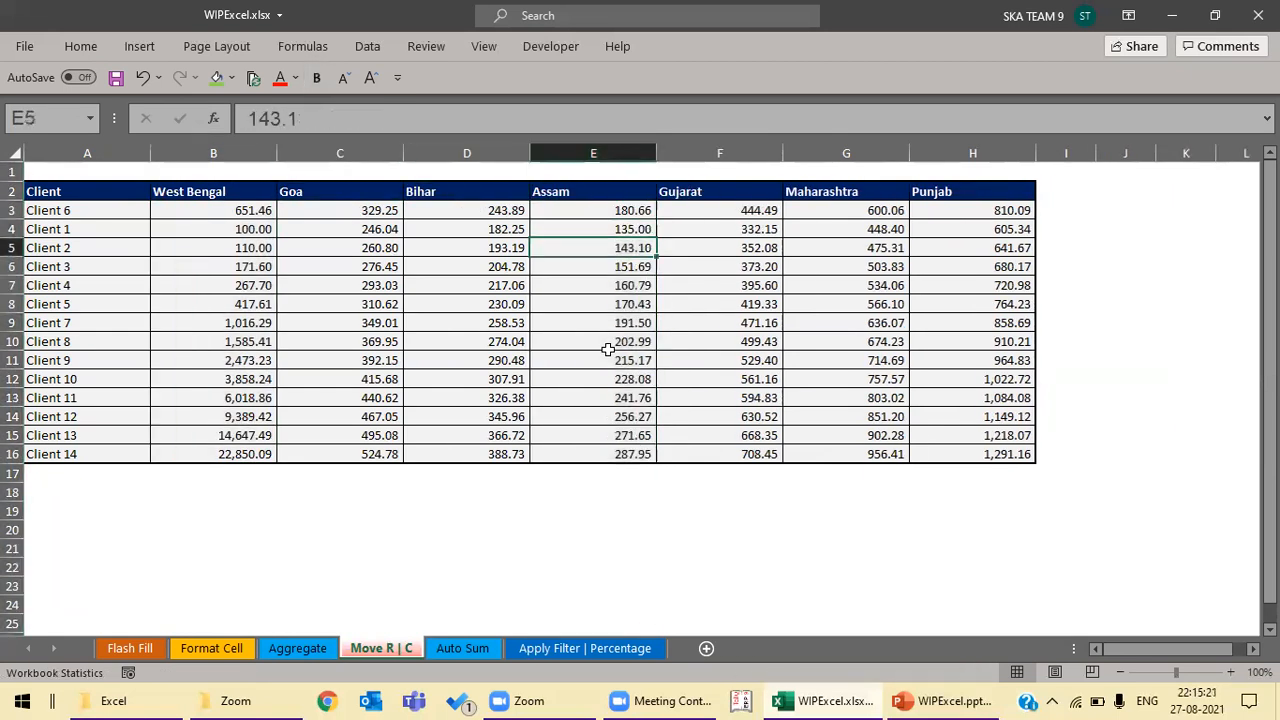
key(Down)
key(Down)
key(Down)
key(Left)
key(Left)
key(Left)
key(Left)
key(Up)
key(Up)
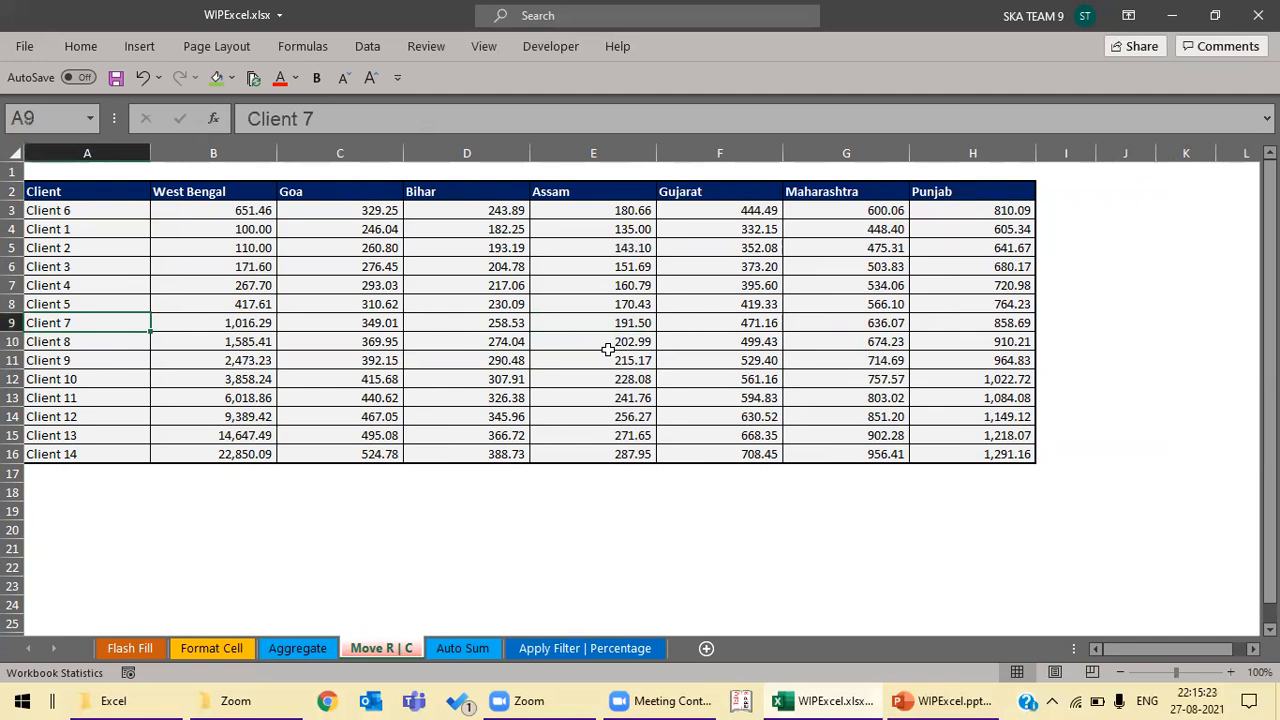
key(shift+space)
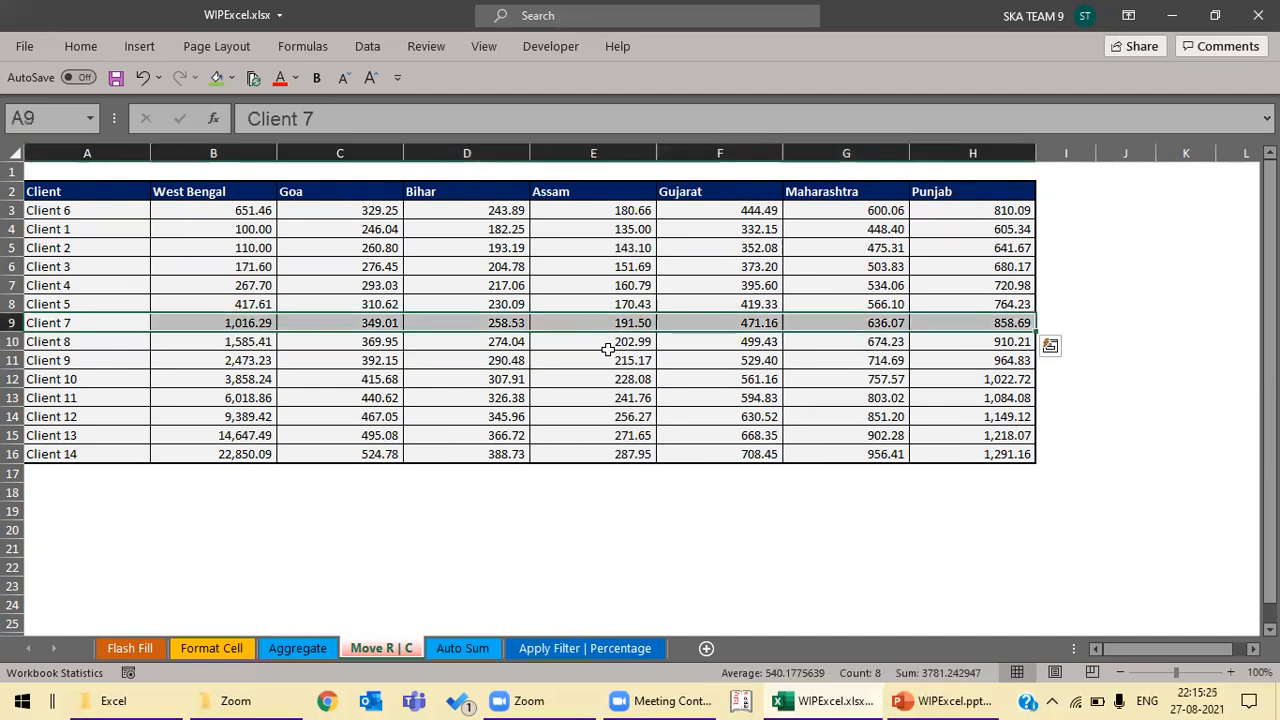
key(ctrl+q)
key(Escape)
Step: Insert a blank row above the Client 2 row
key(Up)
key(Up)
key(Up)
key(Up)
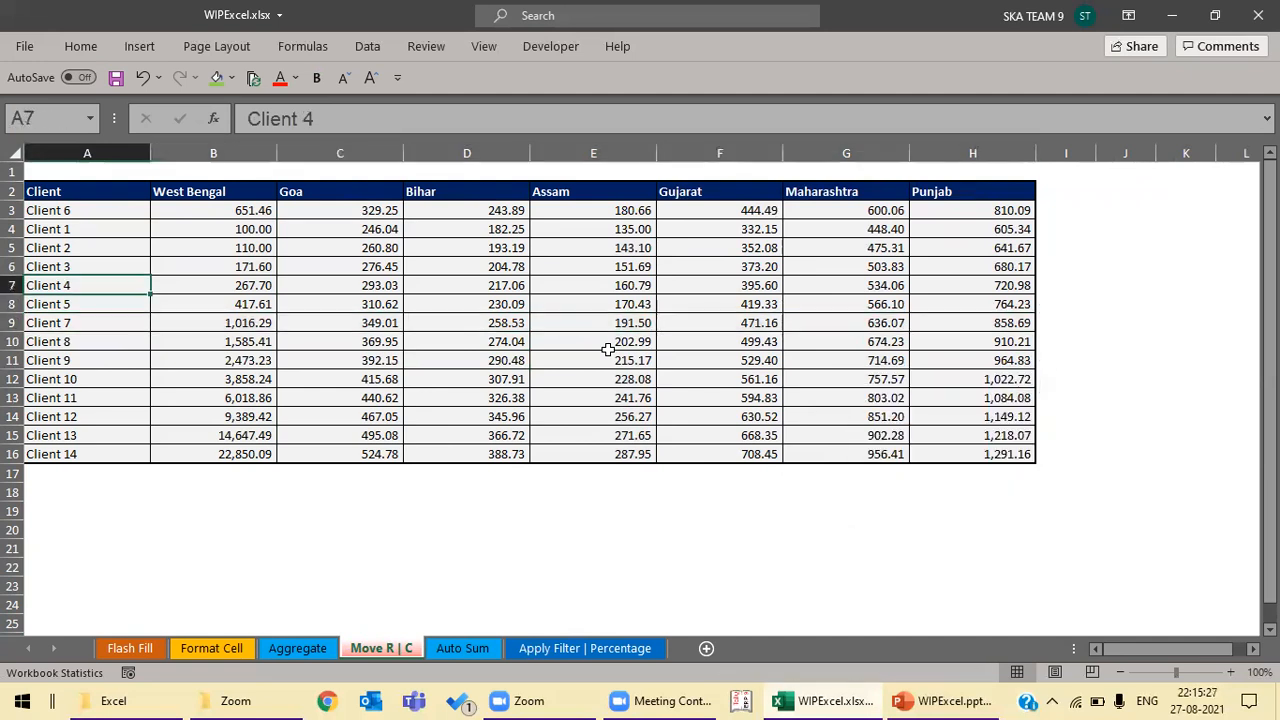
key(shift+space)
key(ctrl+shift+plus)
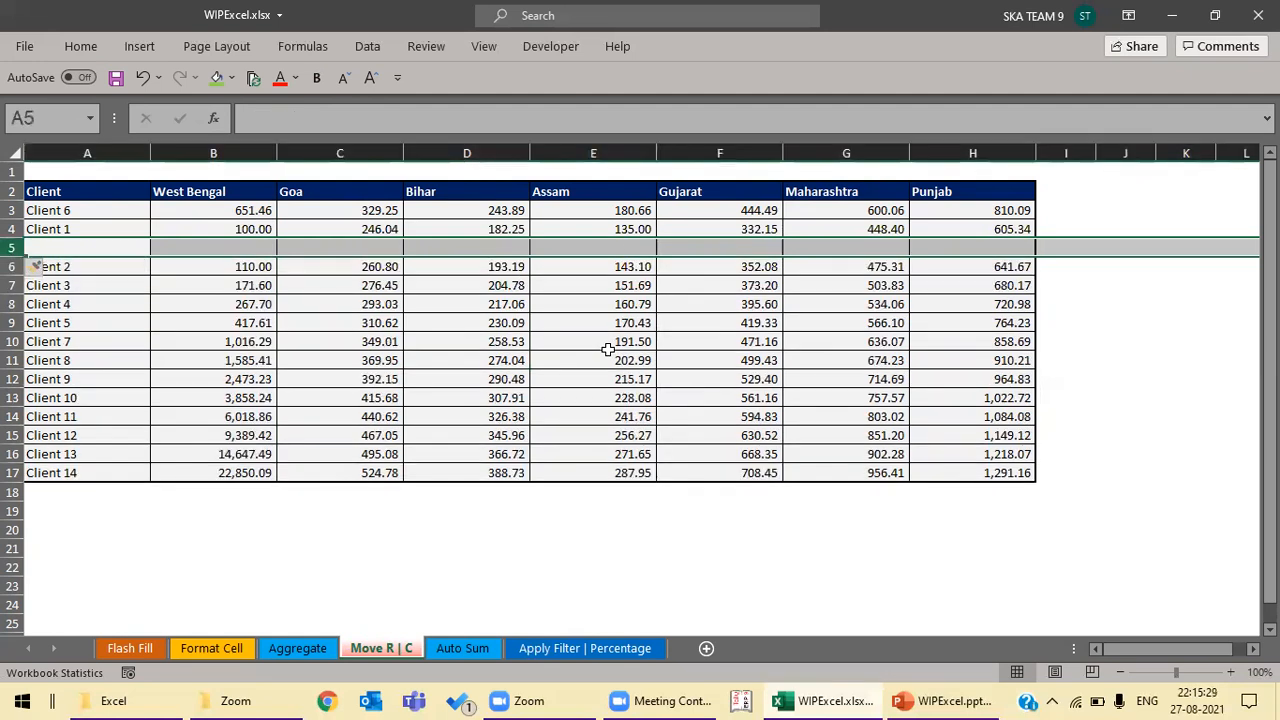
Step: Move the Client 7 row from row 10 into the blank row 5 between Client 1 and Client 2
key(Down)
key(Up)
key(Down)
key(Down)
key(Down)
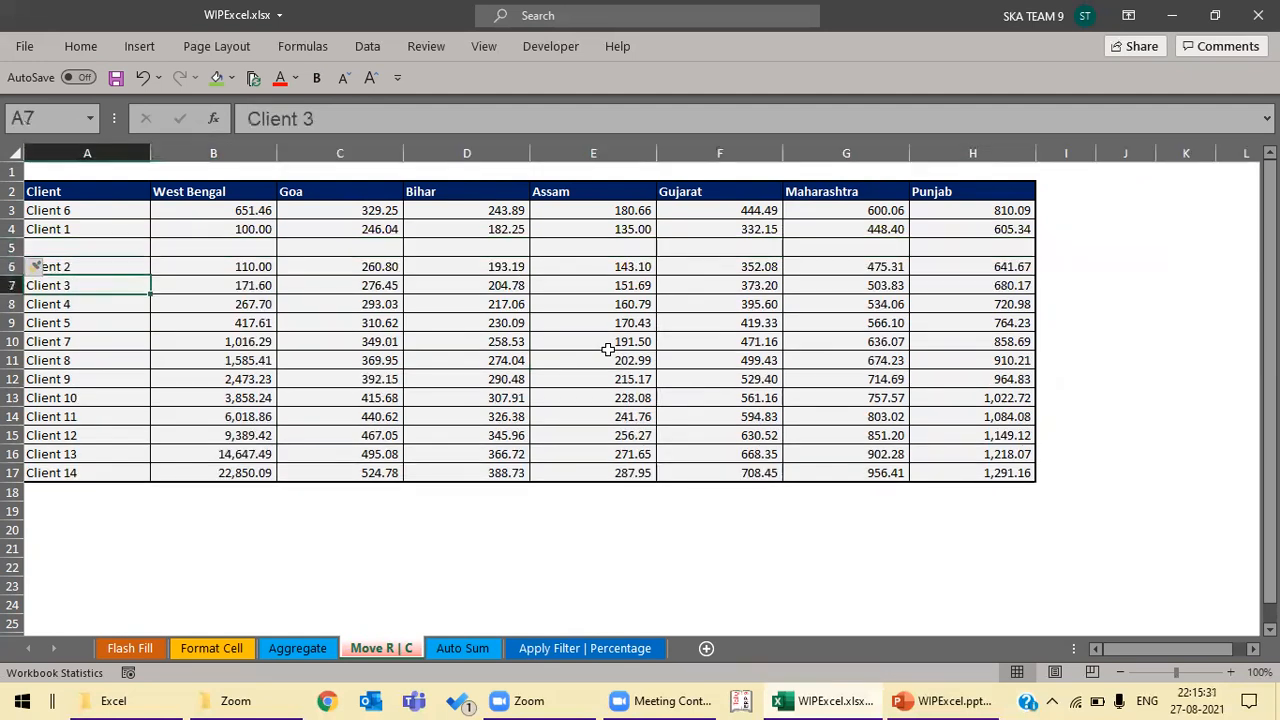
key(Up)
key(Down)
key(Down)
key(Down)
key(shift+space)
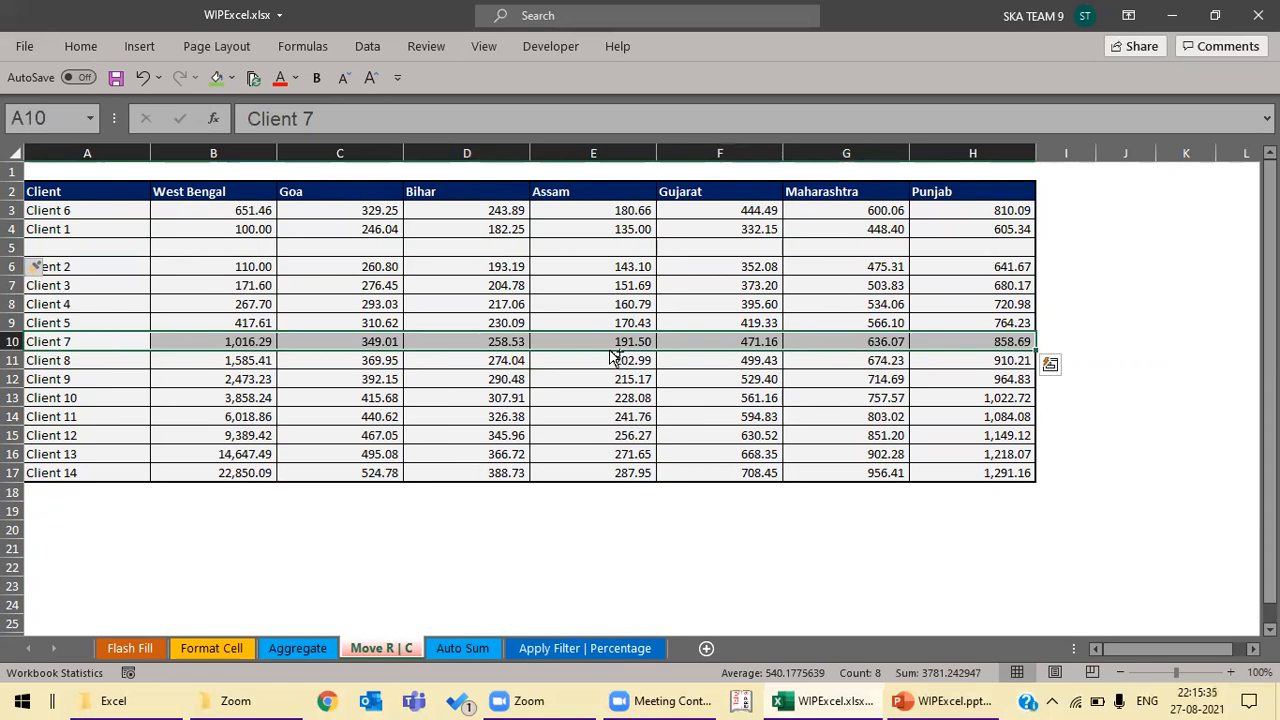
key(ctrl+x)
key(Up)
key(Up)
key(Up)
key(Up)
key(Up)
key(Return)
Step: Delete the emptied row 10 between Client 5 and Client 8
key(Down)
key(Down)
key(Down)
key(Down)
key(Down)
key(shift+space)
key(ctrl+minus)
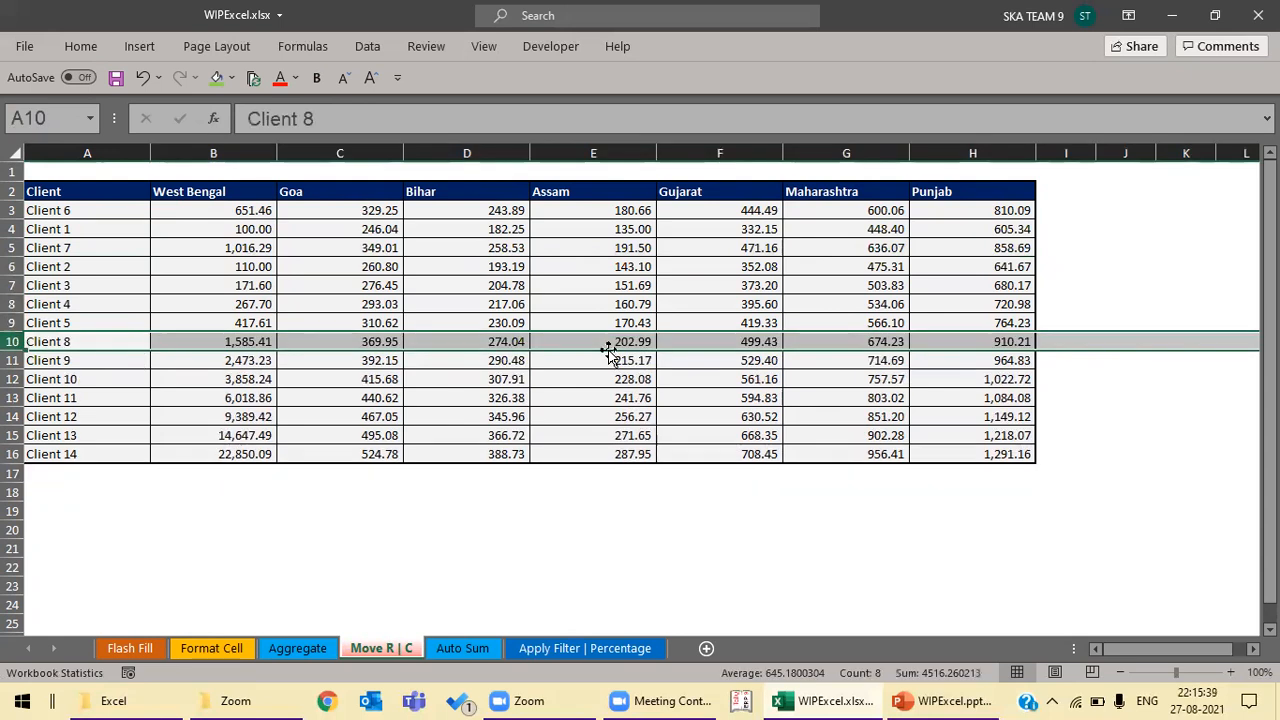
Step: Move the Assam data E2:E16 directly in between Client and West Bengal, shifting the other columns without inserting a blank one
key(Right)
key(Right)
key(Right)
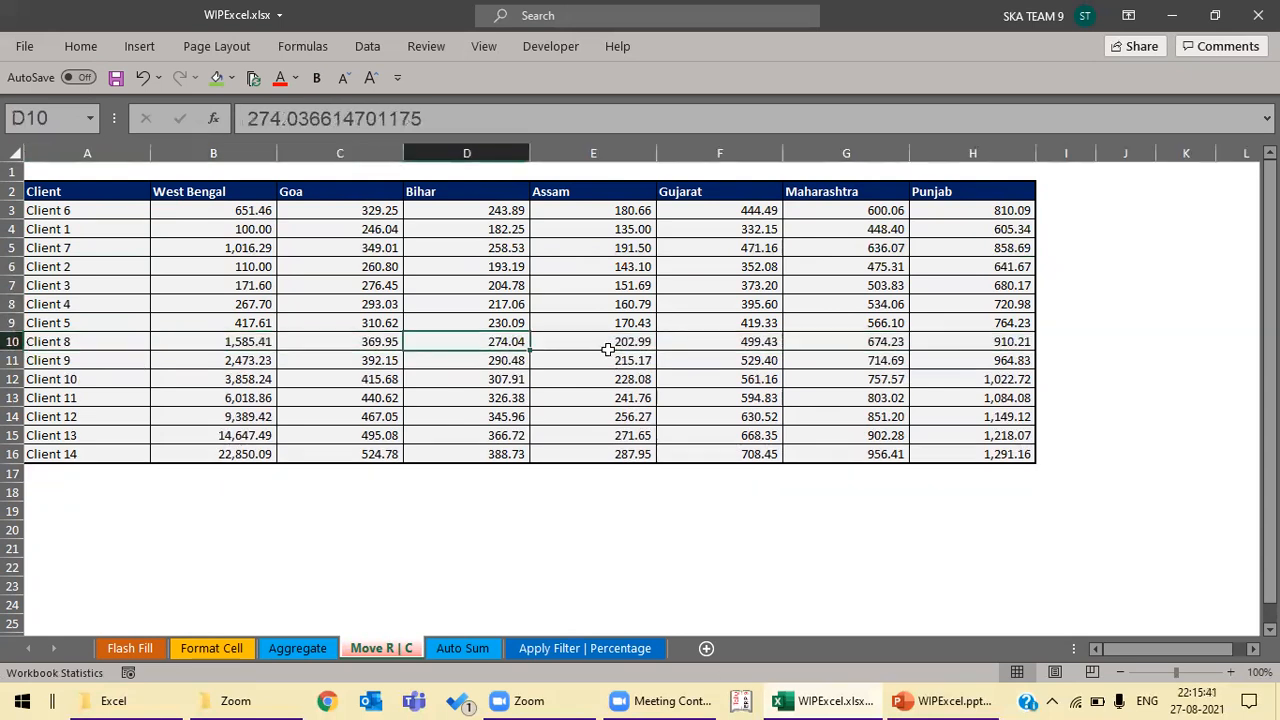
key(Right)
key(ctrl+Up)
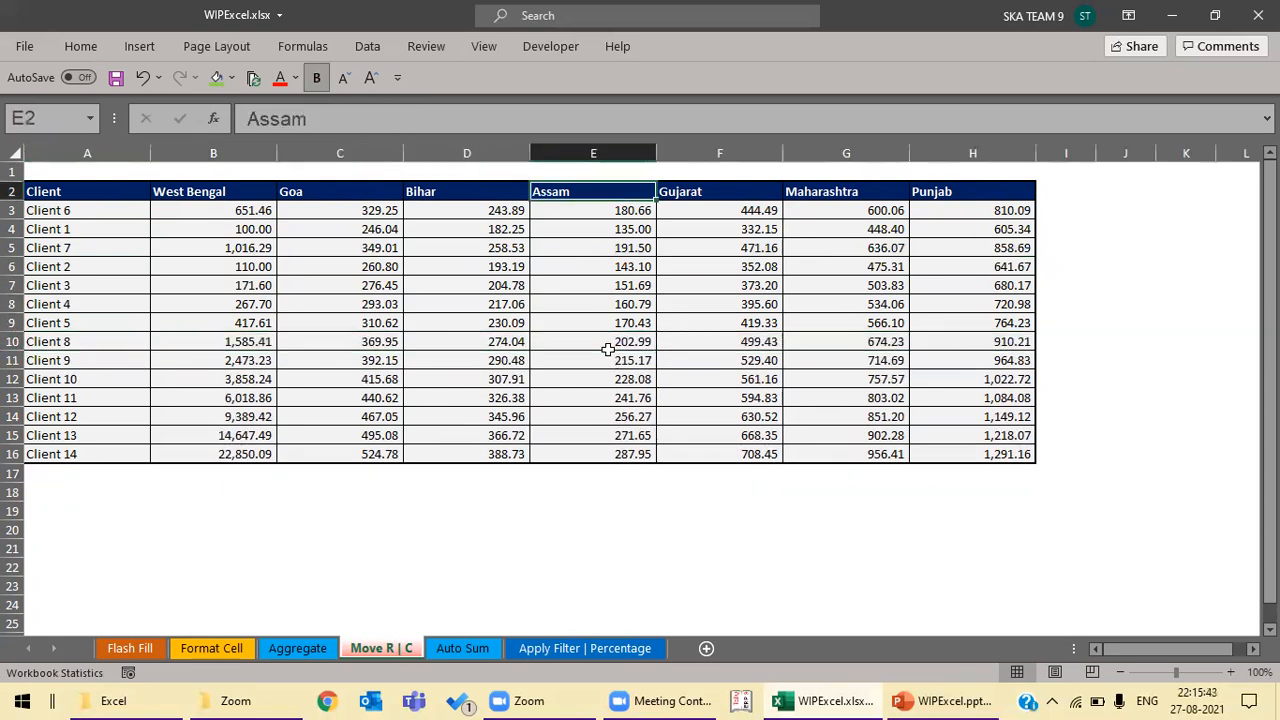
key(ctrl+shift+Down)
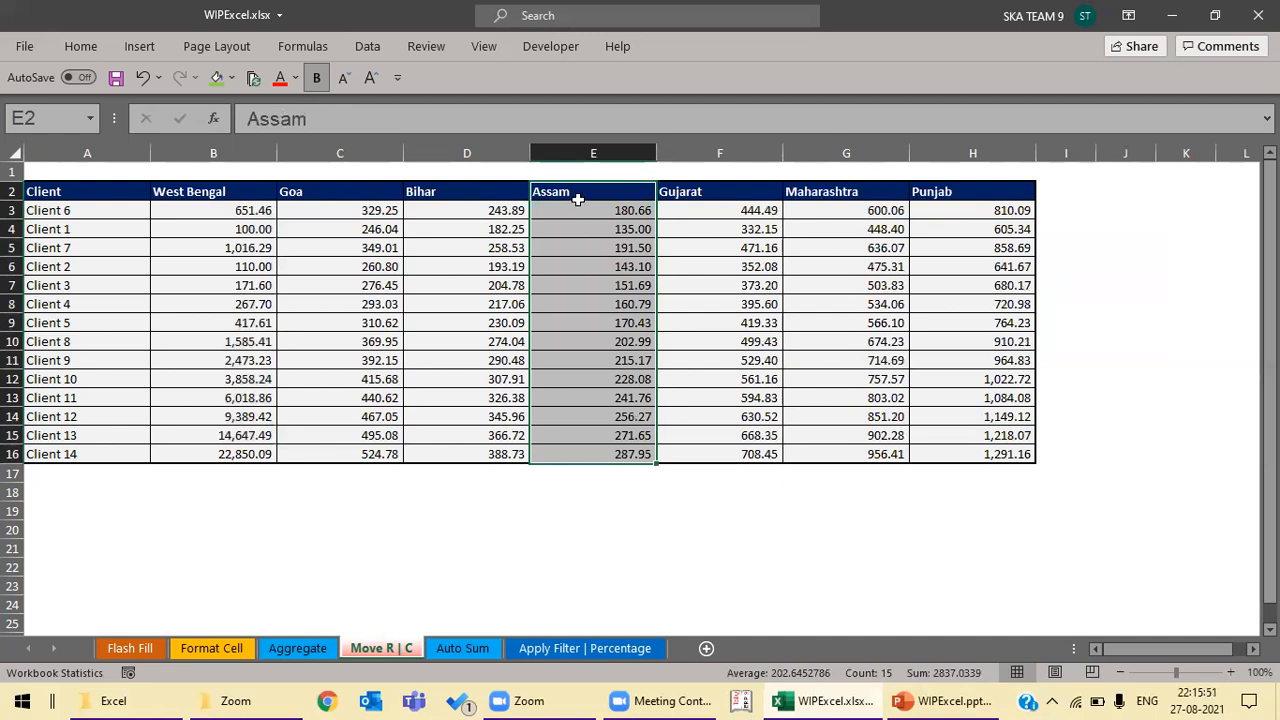
mouse_move(575, 183)
mouse_down()
mouse_move(588, 197)
mouse_move(266, 218)
mouse_move(161, 196)
mouse_up()
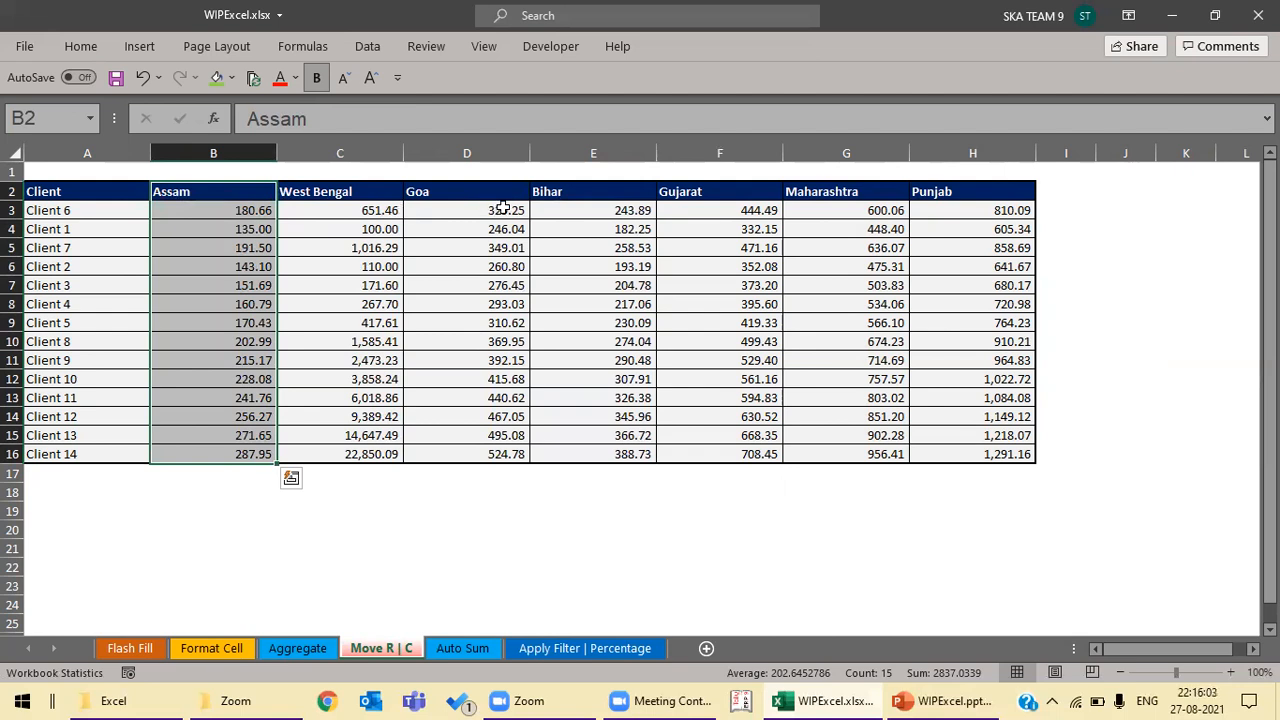
Step: Look over the relocated Assam column and the client rows, highlighting the Client 6 row
key(Down)
key(Down)
key(Down)
key(Down)
key(Down)
key(Up)
key(Up)
key(Up)
key(Left)
key(Up)
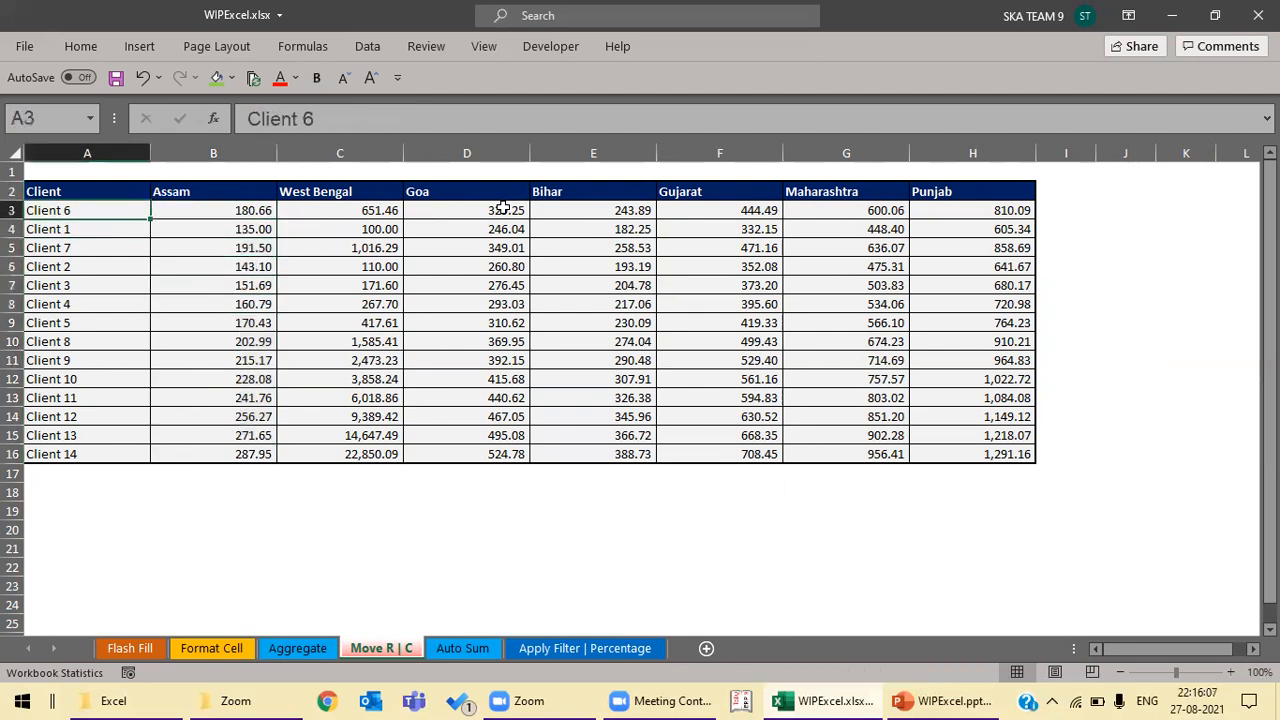
key(shift+space)
key(Down)
key(Down)
key(Down)
key(Down)
key(Down)
key(Down)
key(Down)
Step: Move the Client 6 row directly in between Client 7 and Client 2, shifting the other rows up
key(Up)
key(Up)
key(Up)
key(Up)
key(Up)
key(Up)
key(Up)
key(shift+space)
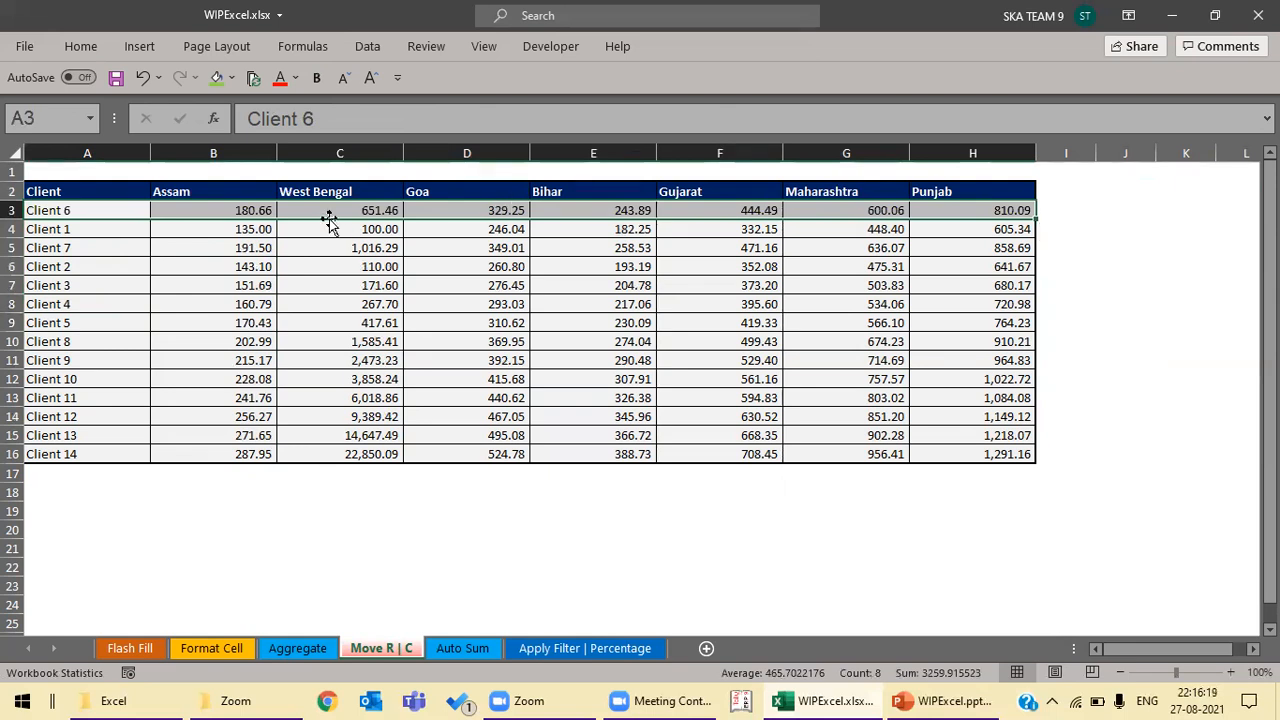
drag(106, 218, 109, 261)
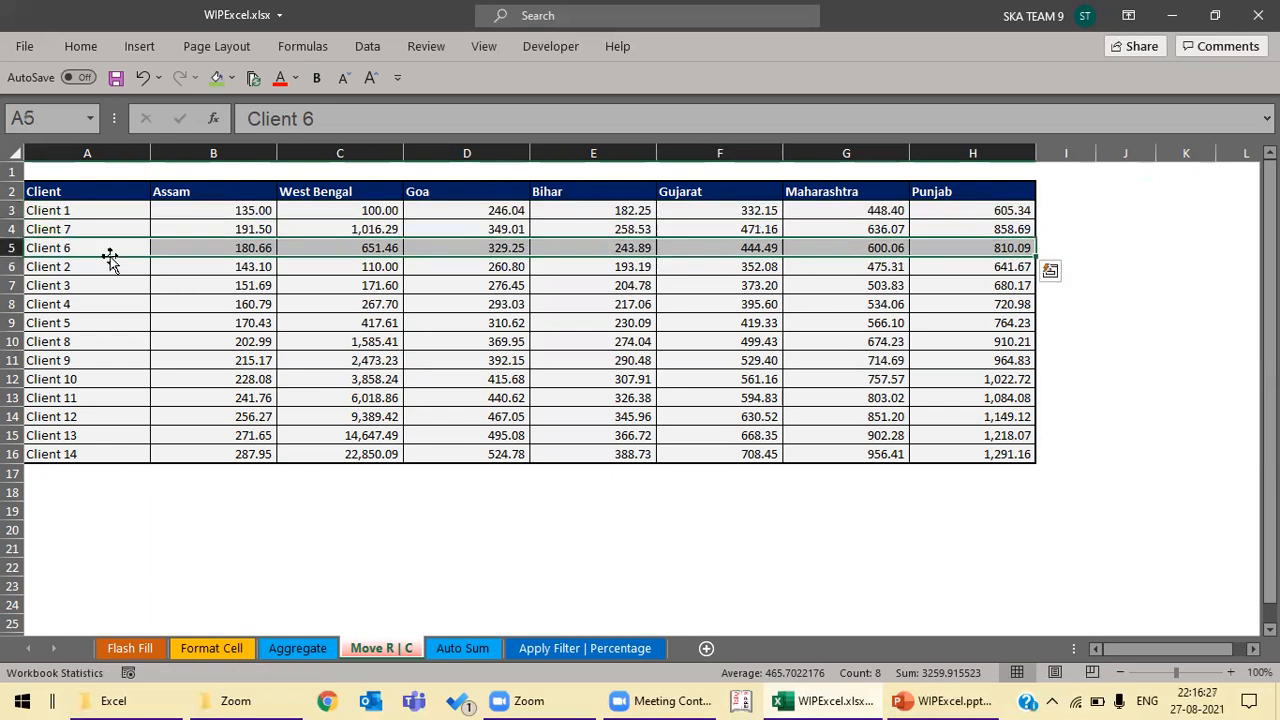
click(109, 248)
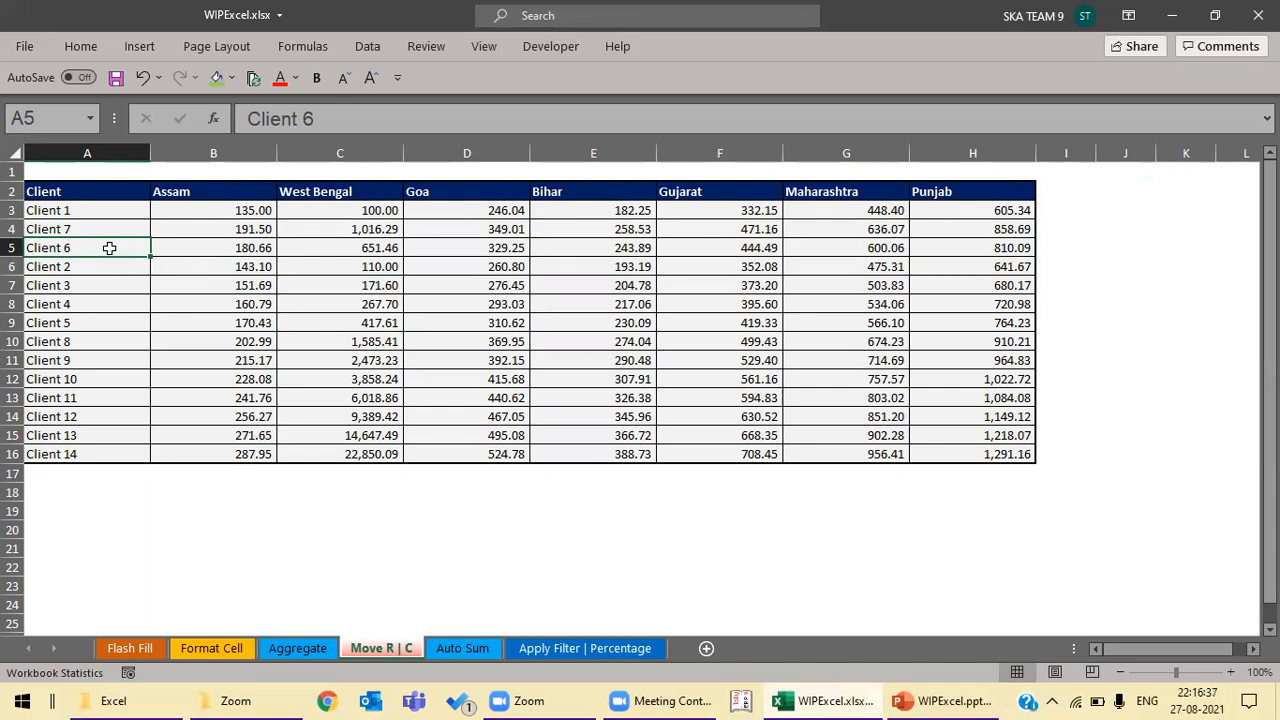
Step: Switch to the Auto Sum sheet and examine the total formula in E1 and the Bill in Rs amounts E3:E24
key(ctrl+Page_Down)
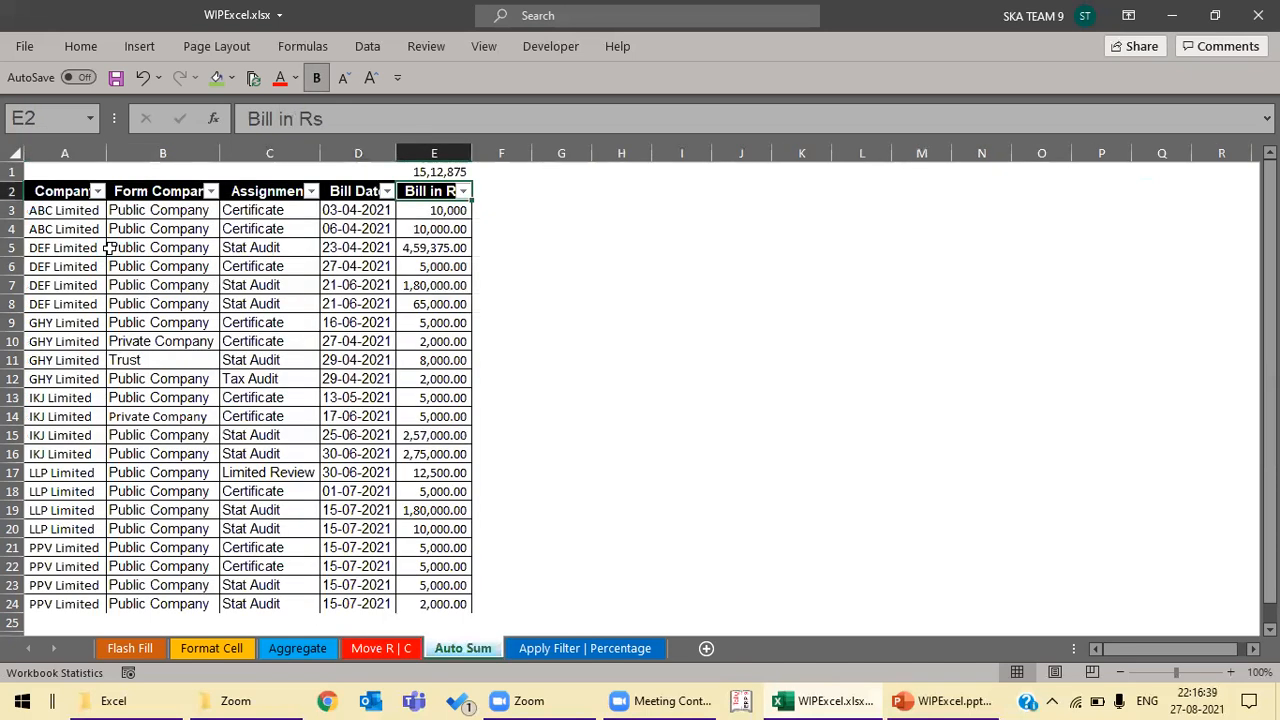
key(Up)
key(Down)
key(Down)
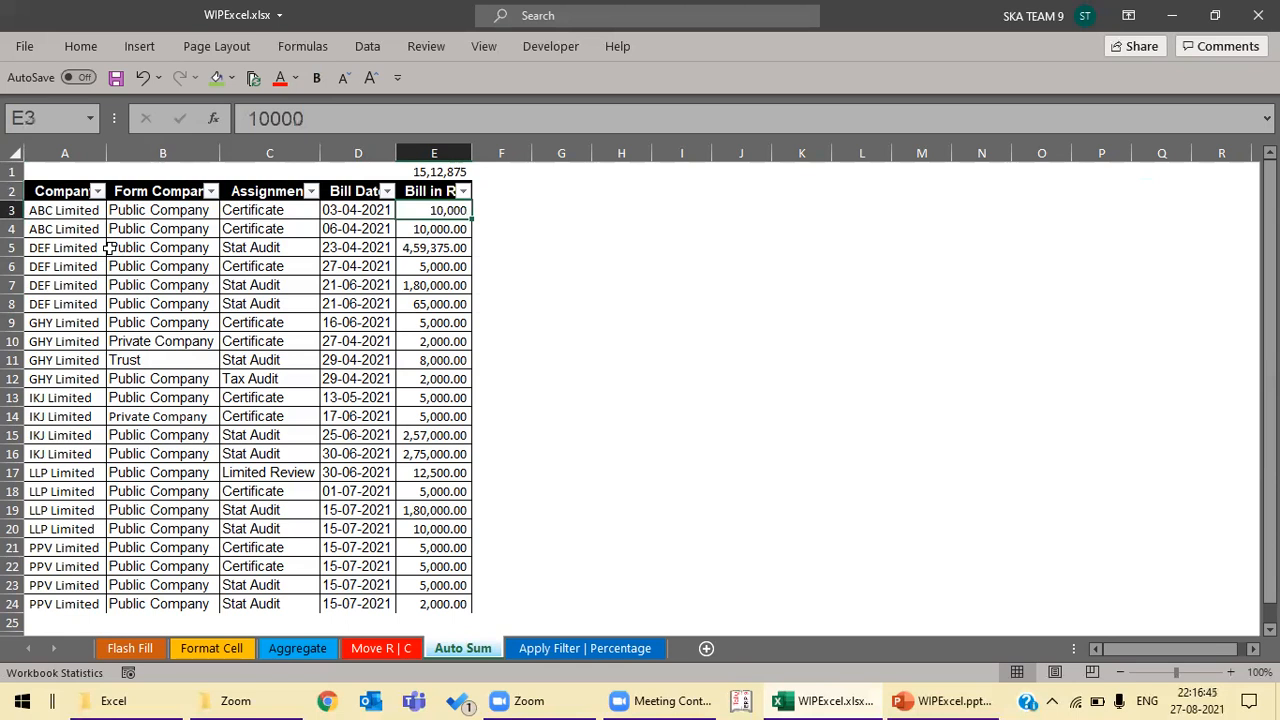
key(Up)
key(Up)
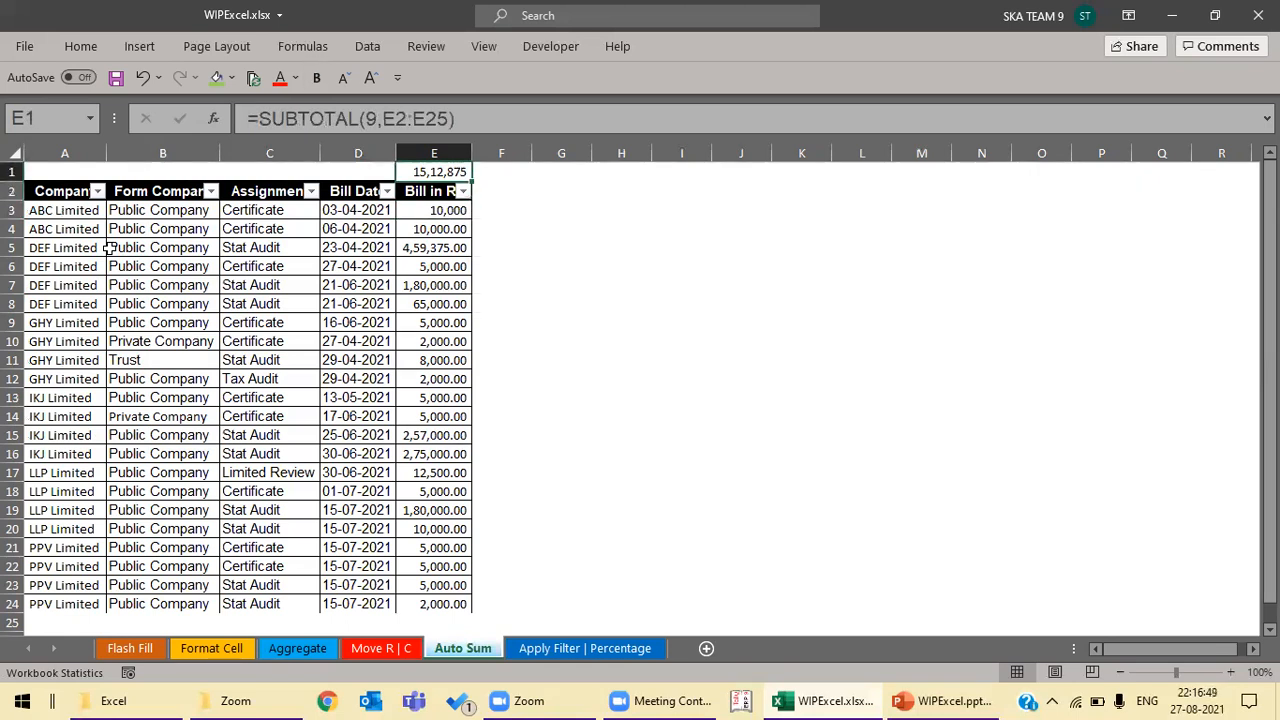
key(Down)
key(Down)
key(ctrl+shift+Down)
Step: Replace the formula in E1 with a manually written =SUM(E3:E24)
key(Up)
key(Up)
text(=sum)
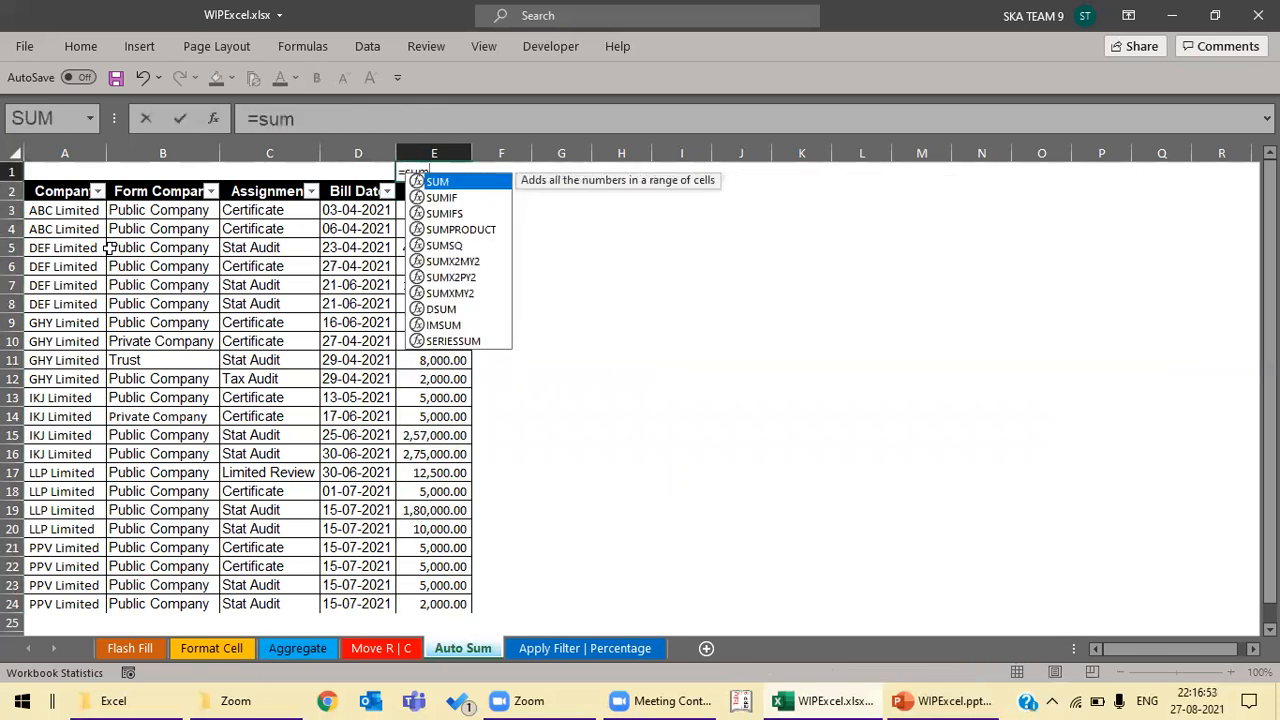
key(Tab)
key(Down)
key(Down)
key(ctrl+shift+Down)
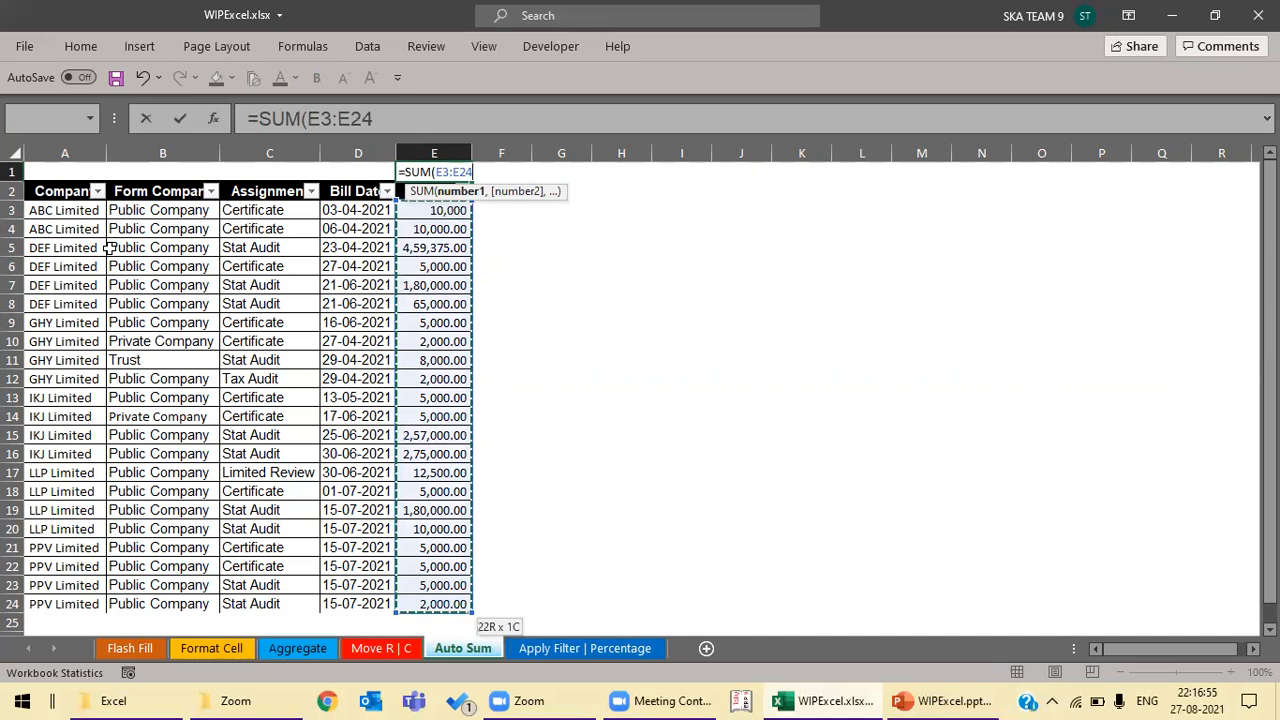
key(Return)
key(Up)
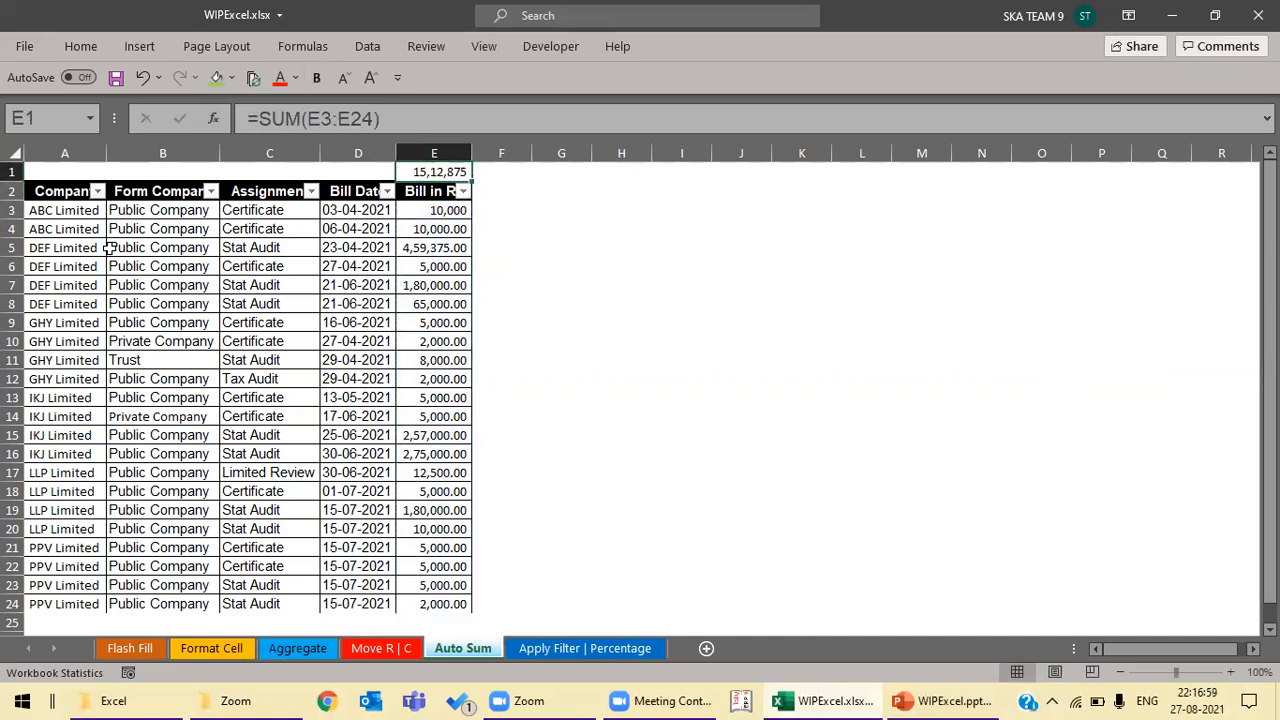
Step: Re-enter the total in E1 with AutoSum over the Bill in Rs amounts E3:E24
key(alt+equal)
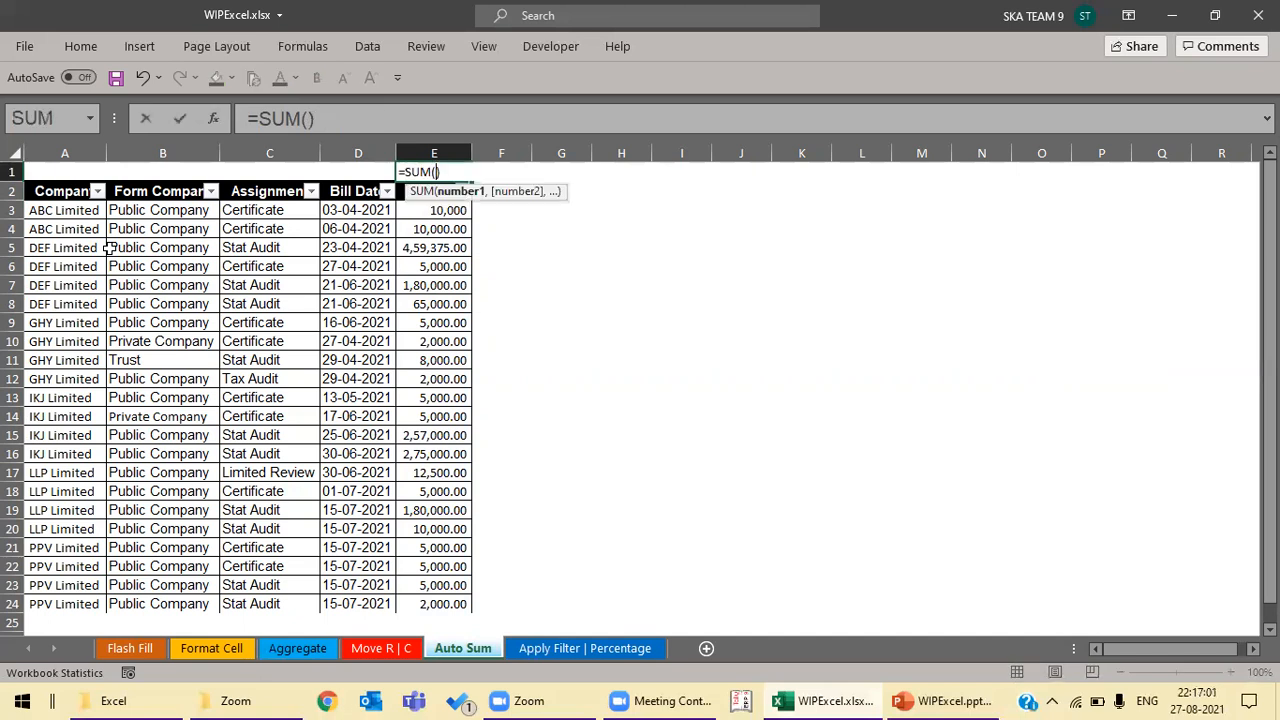
key(Down)
key(Down)
key(ctrl+shift+Down)
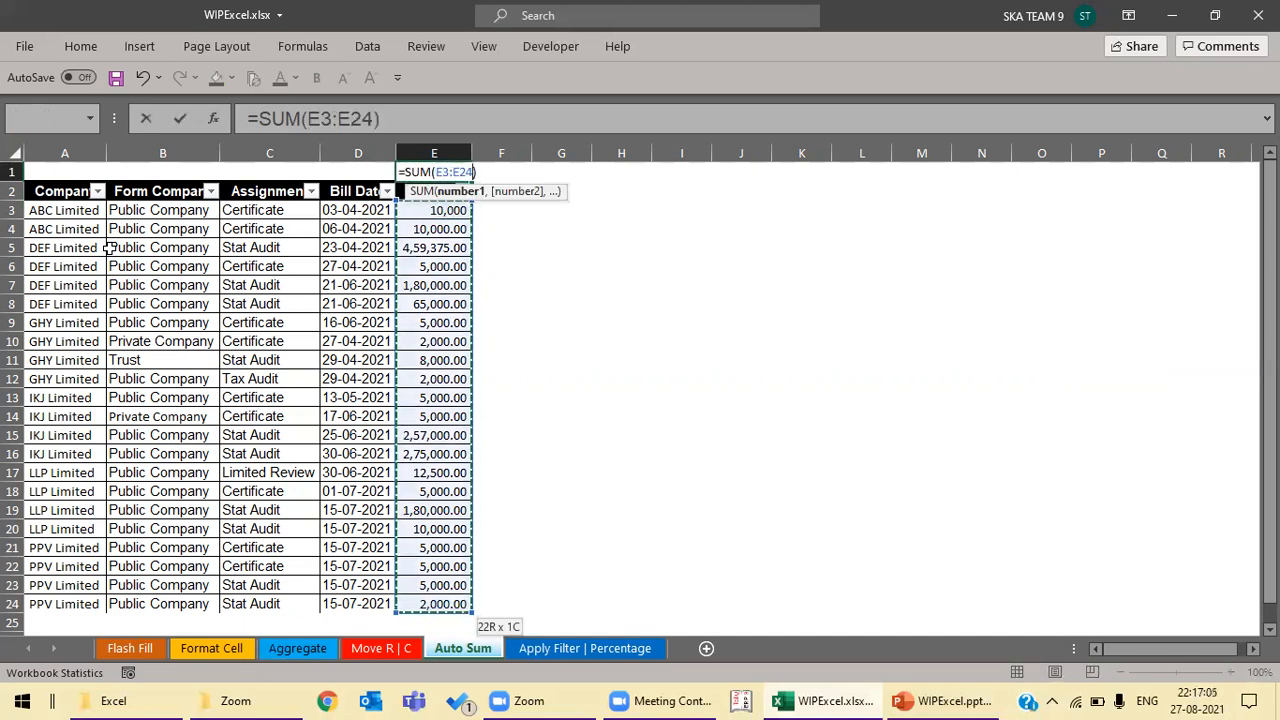
key(Return)
key(Up)
Step: Look over the Bill in Rs header and the company names down to DEF Limited in column A
key(Down)
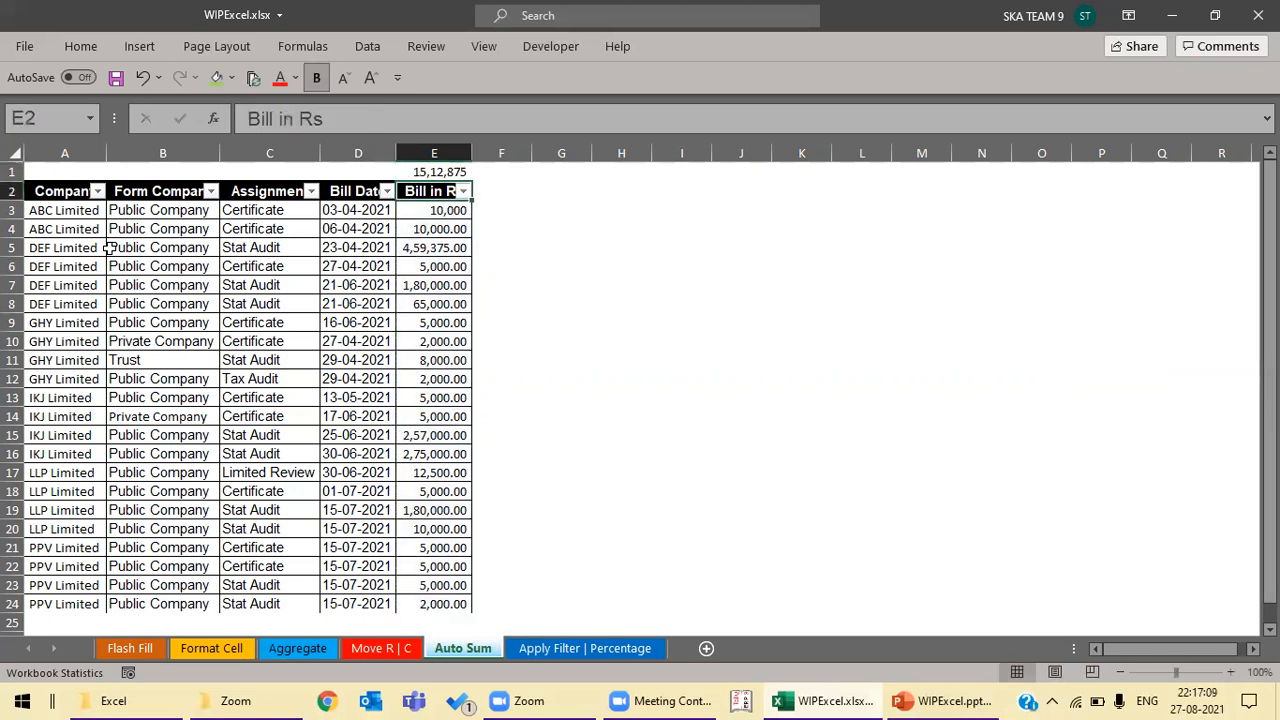
key(Down)
key(Up)
key(Left)
key(Left)
key(Left)
key(Left)
key(Down)
key(Down)
key(Down)
key(Down)
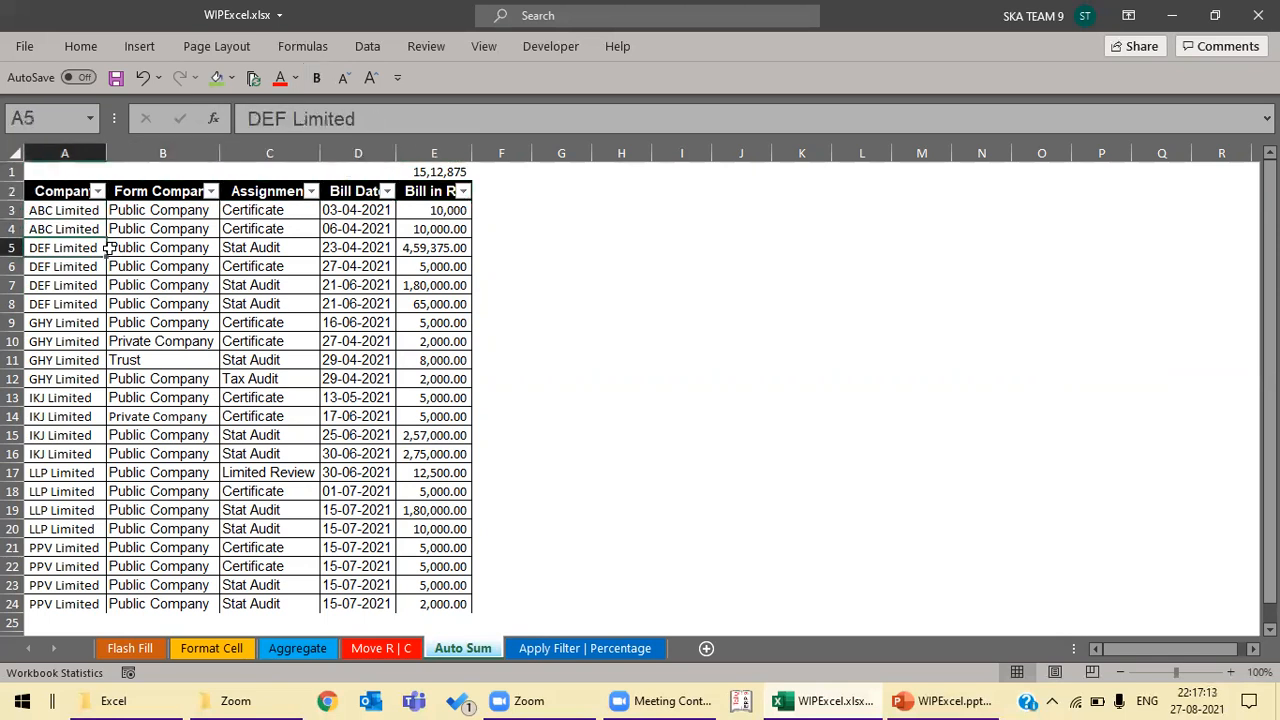
Step: Filter the Company column to show only DEF Limited
key(Up)
key(Up)
key(Up)
key(Up)
key(alt+Down)
key(Down)
key(Tab)
key(Tab)
key(Up)
key(Up)
key(space)
key(Down)
key(Down)
key(space)
key(Return)
Step: Compare the SUM total in E1 with the sum of the visible DEF Limited bills E5:E8
key(Up)
key(Right)
key(Right)
key(Right)
key(Right)
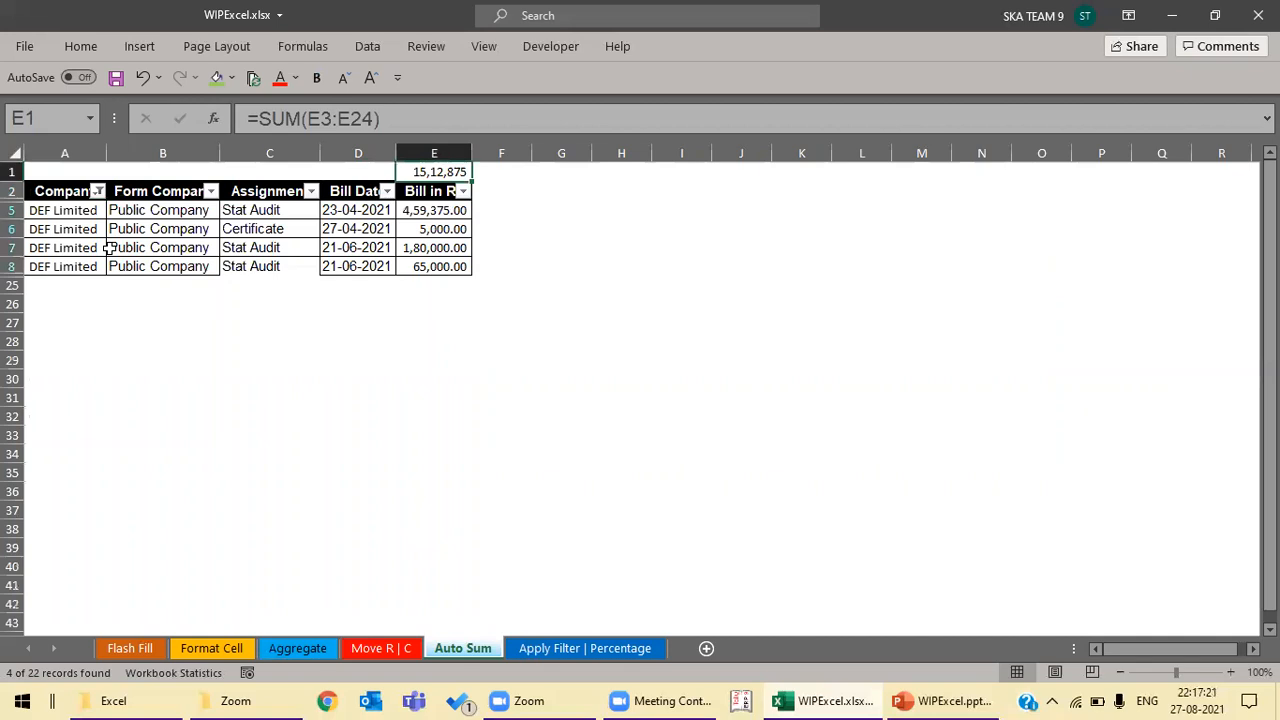
key(Down)
key(Down)
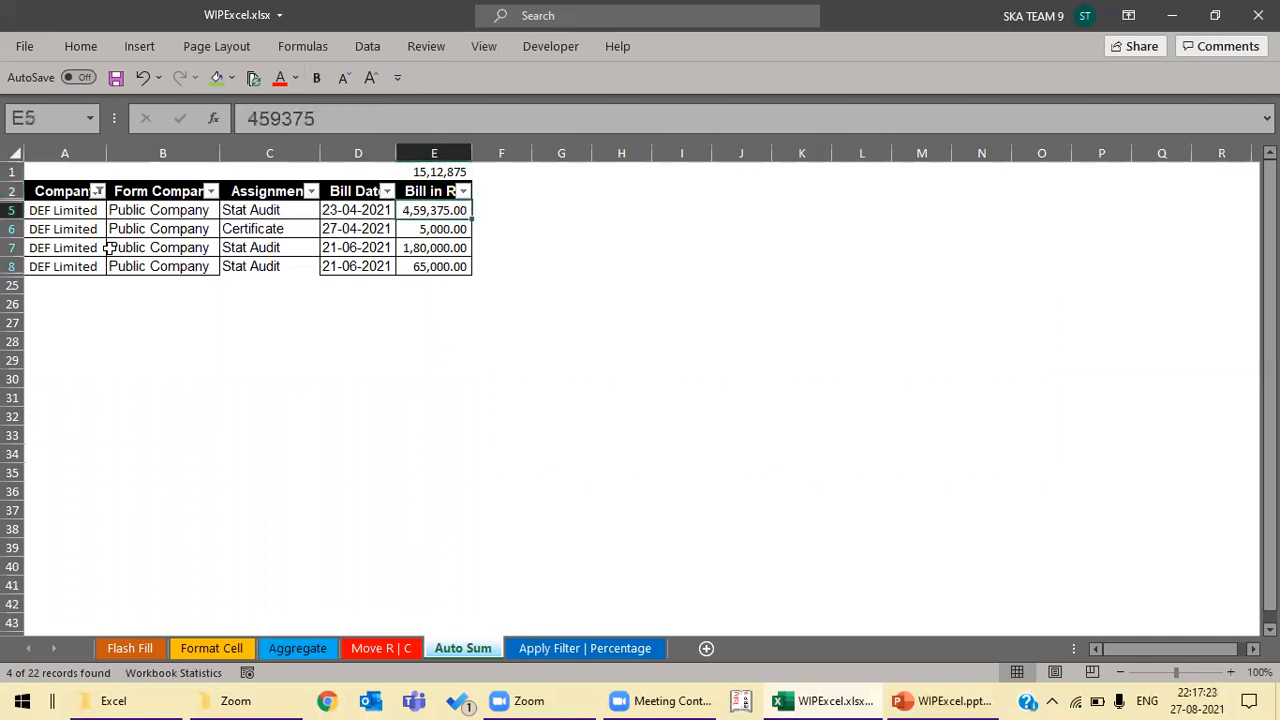
key(shift+Down)
key(shift+Down)
key(shift+Down)
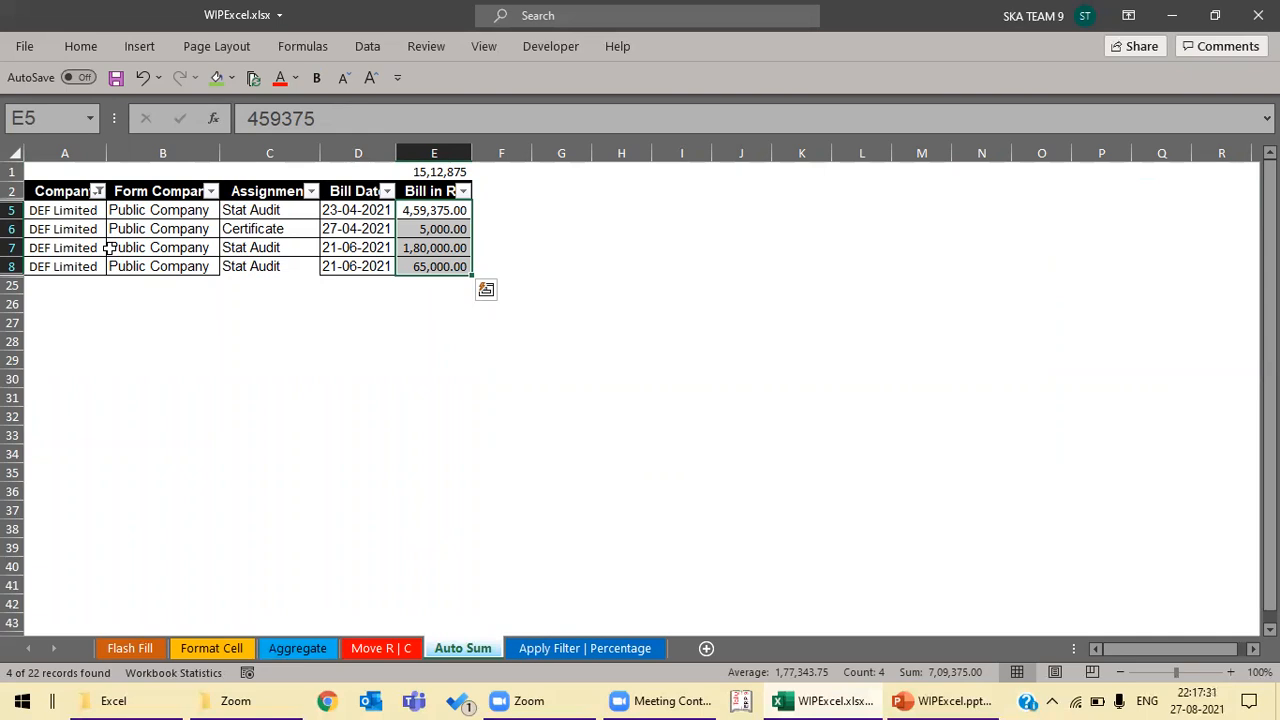
Step: Replace the total in E1 with an AutoSum SUBTOTAL over the visible bills E5:E8
key(ctrl+Up)
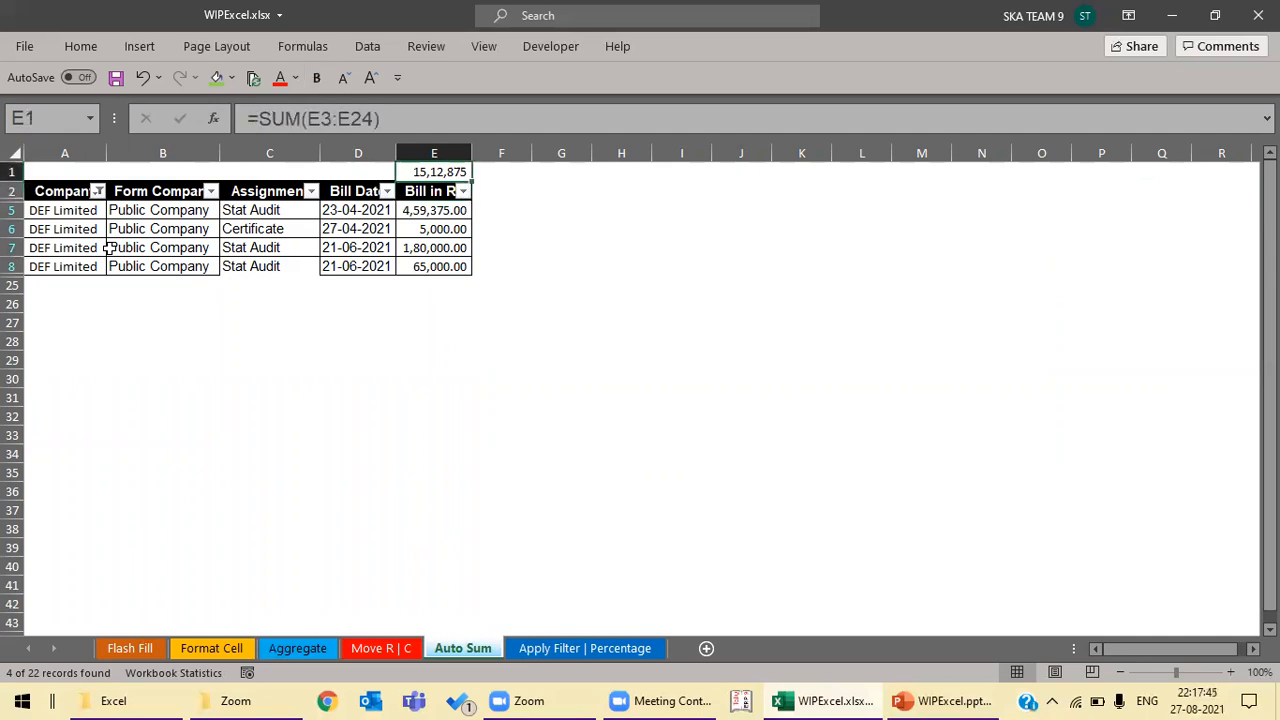
key(alt+equal)
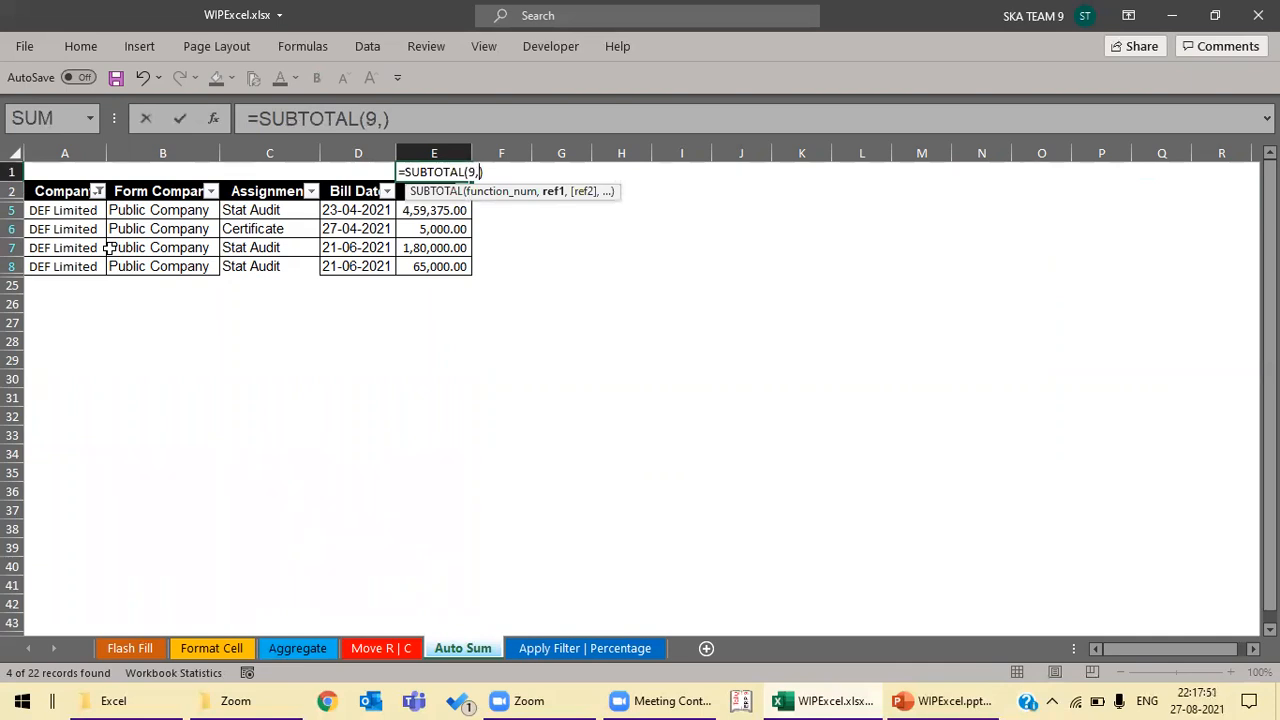
key(Down)
key(Down)
key(shift+Down)
key(shift+Down)
key(shift+Down)
key(Return)
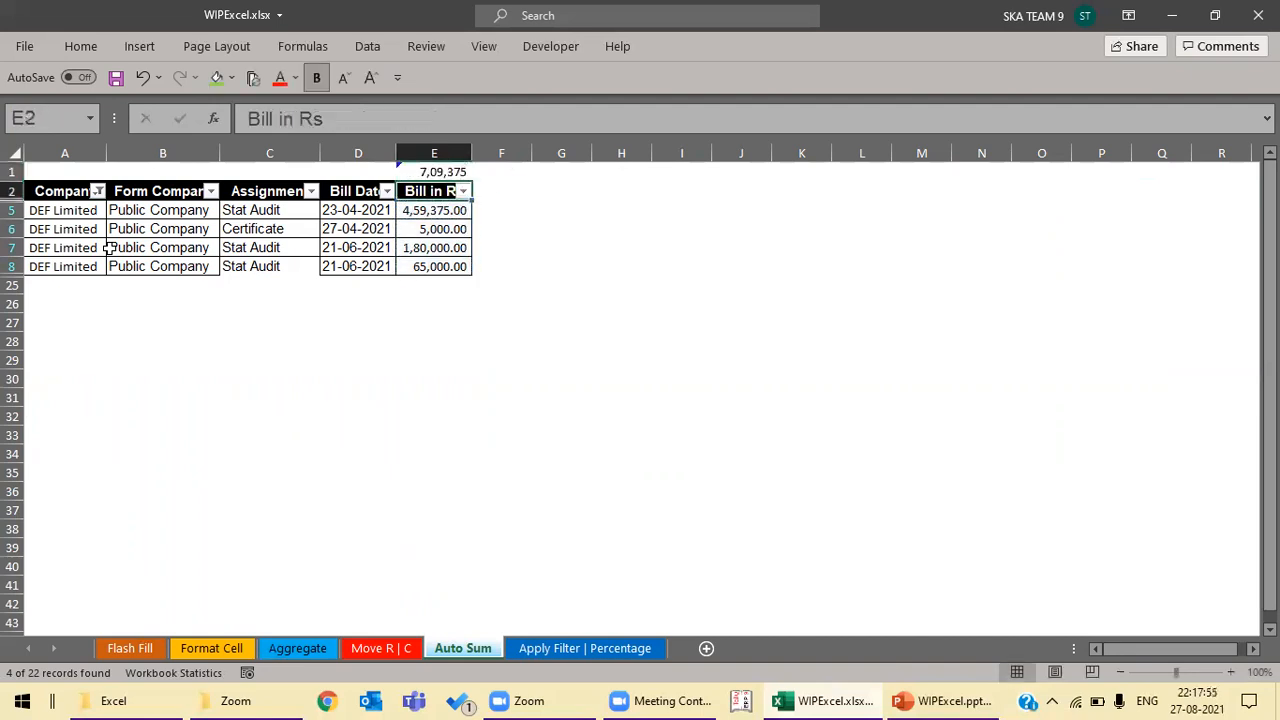
key(Up)
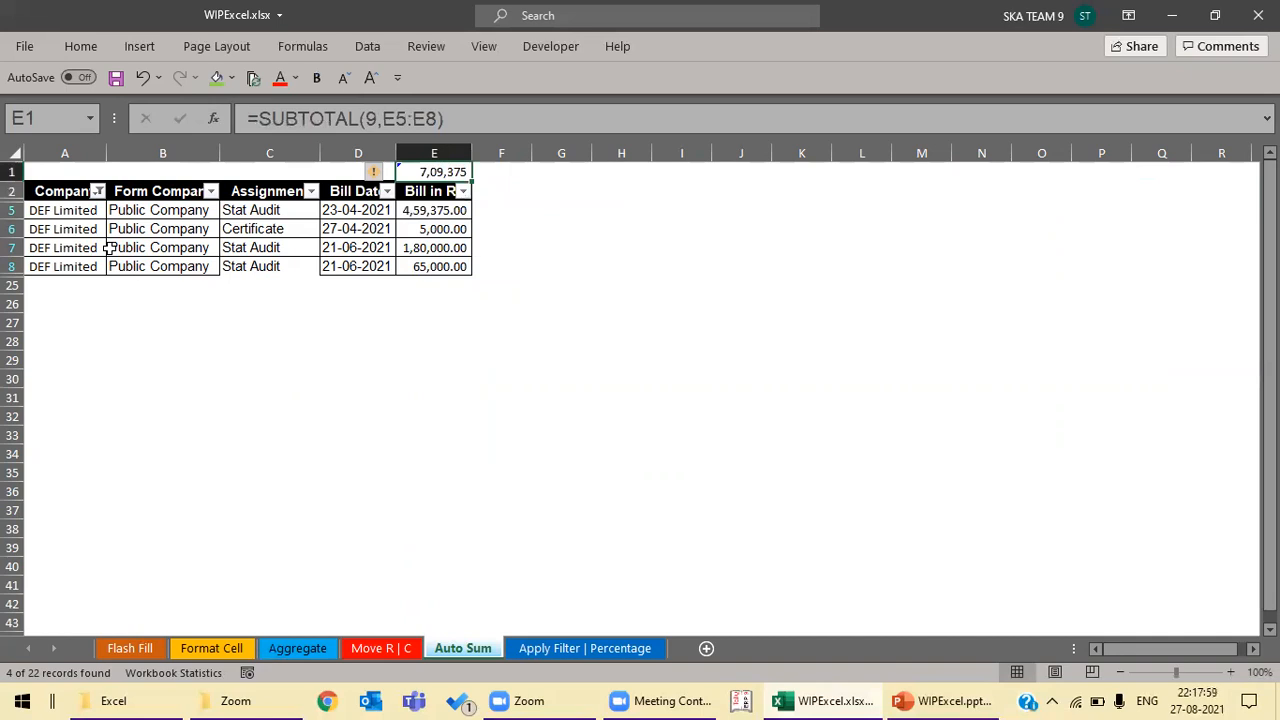
Step: Re-enter the total in E1 with AutoSum as a function 9 SUBTOTAL over the range E2:E25
key(Down)
key(Up)
key(alt+equal)
key(Down)
key(Down)
key(Up)
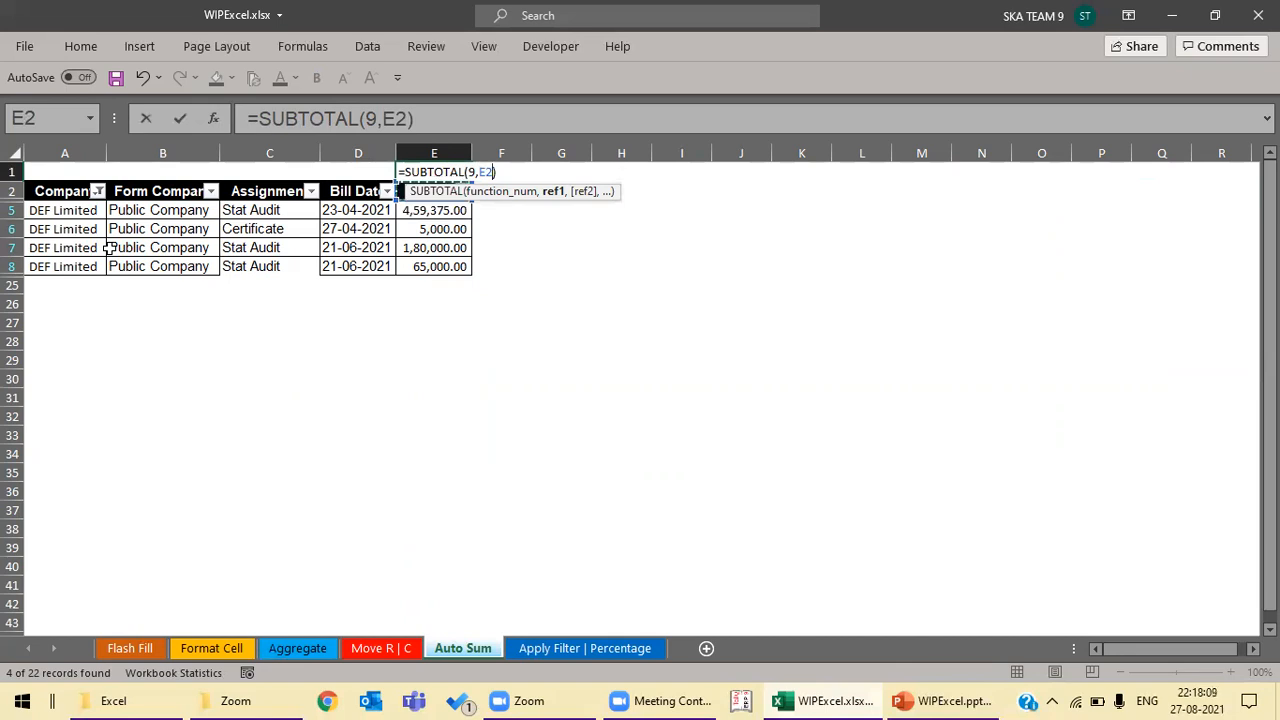
key(shift+Down)
key(shift+Down)
key(shift+Down)
key(shift+Down)
key(shift+Down)
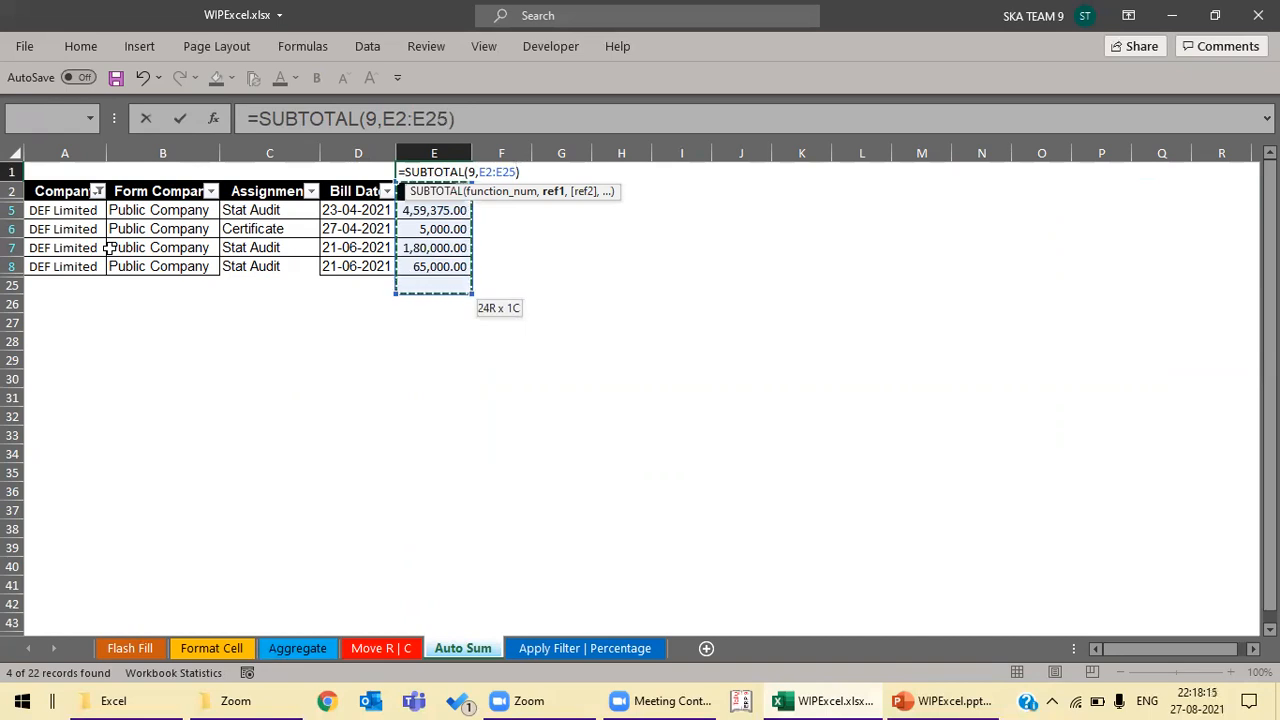
key(Return)
key(Up)
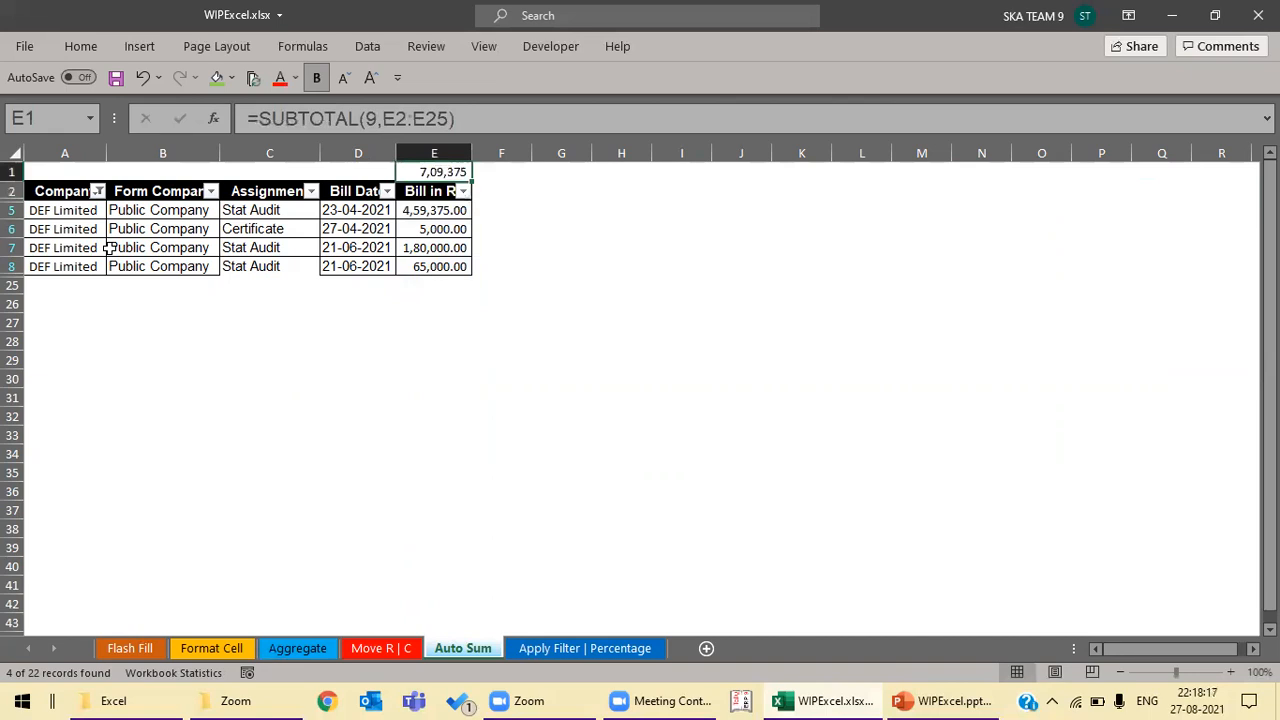
Step: Change the Company column filter to show only IKJ Limited
key(Down)
key(Left)
key(Left)
key(Left)
key(Left)
key(alt+Down)
key(Down)
key(Down)
key(Down)
key(Down)
key(Down)
key(Down)
key(Down)
key(Down)
key(Down)
key(Down)
key(Up)
key(Down)
key(space)
key(Up)
key(Up)
key(space)
key(Return)
Step: Compare the SUBTOTAL in E1 with the sum of the visible IKJ Limited bills E13:E16
key(Down)
key(Right)
key(Right)
key(Right)
key(Right)
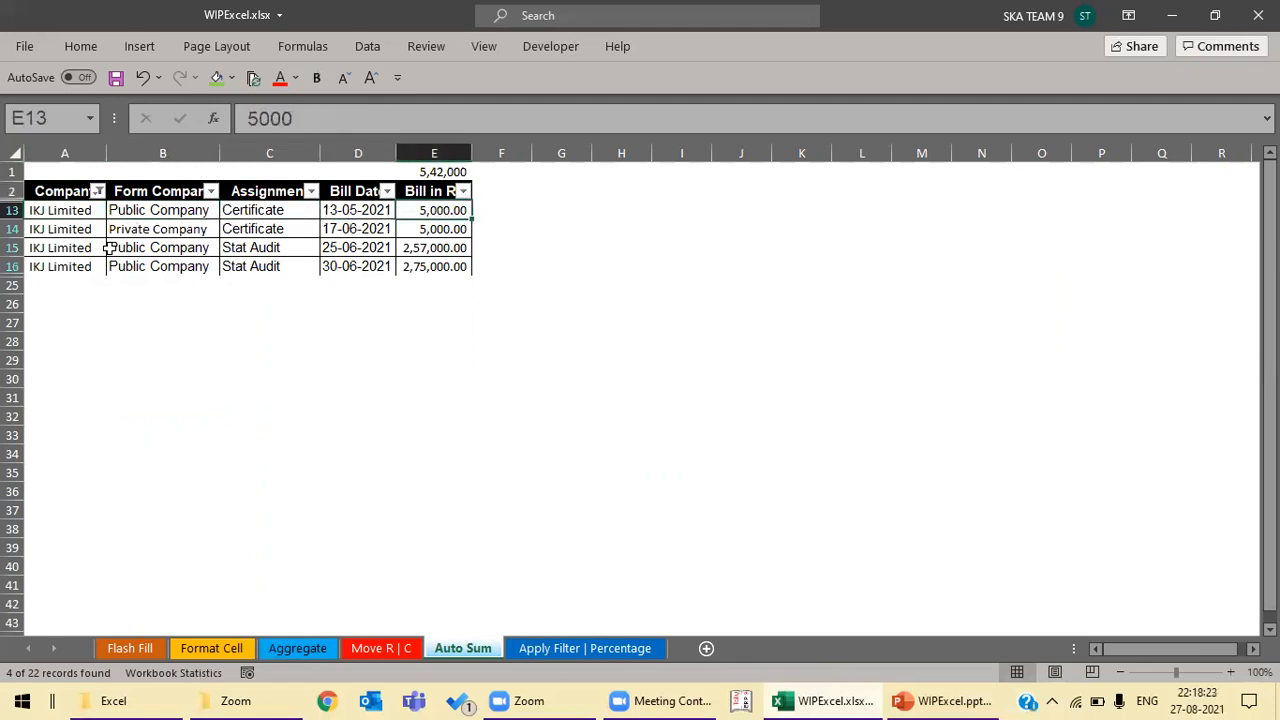
key(Up)
key(Up)
key(Down)
key(Down)
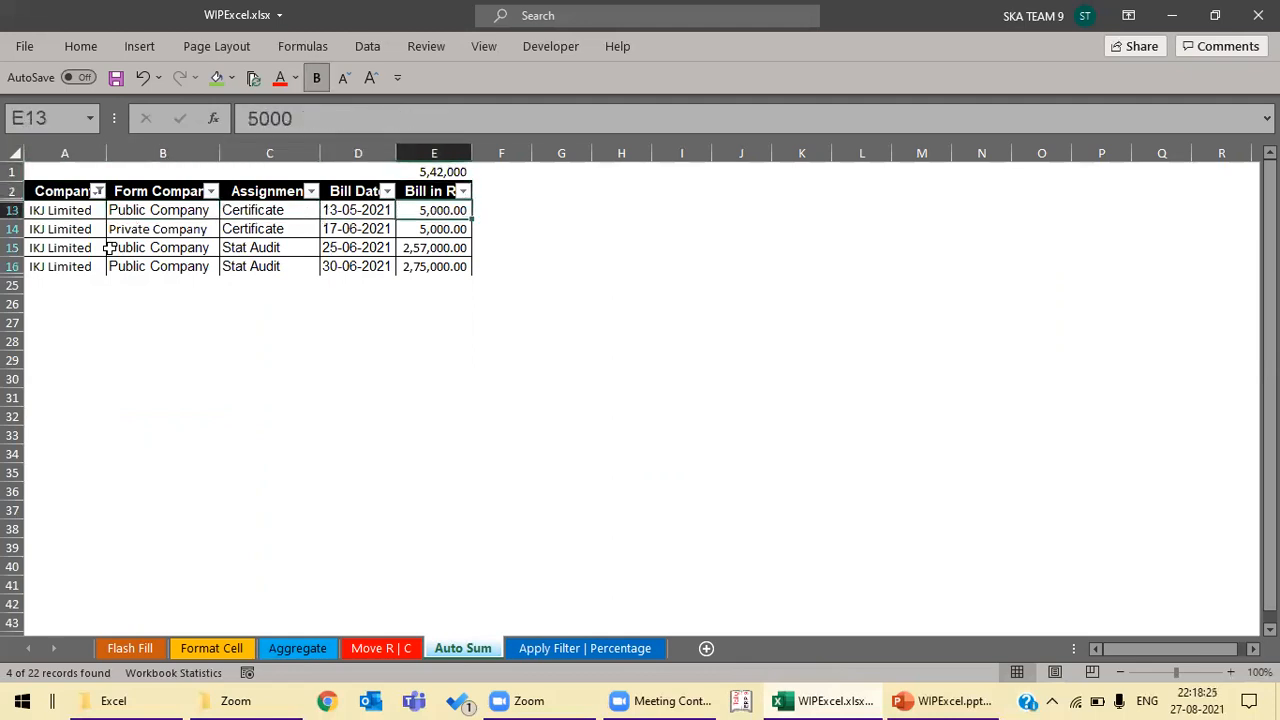
key(ctrl+shift+Down)
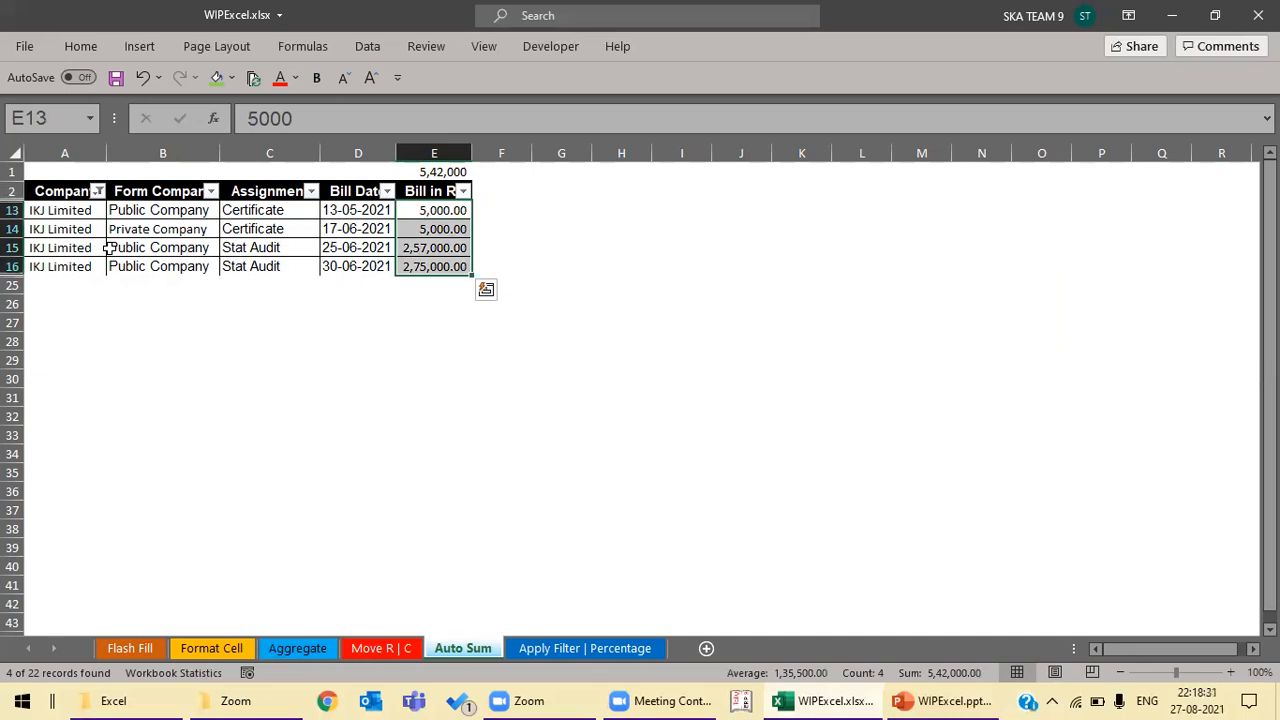
key(ctrl+Up)
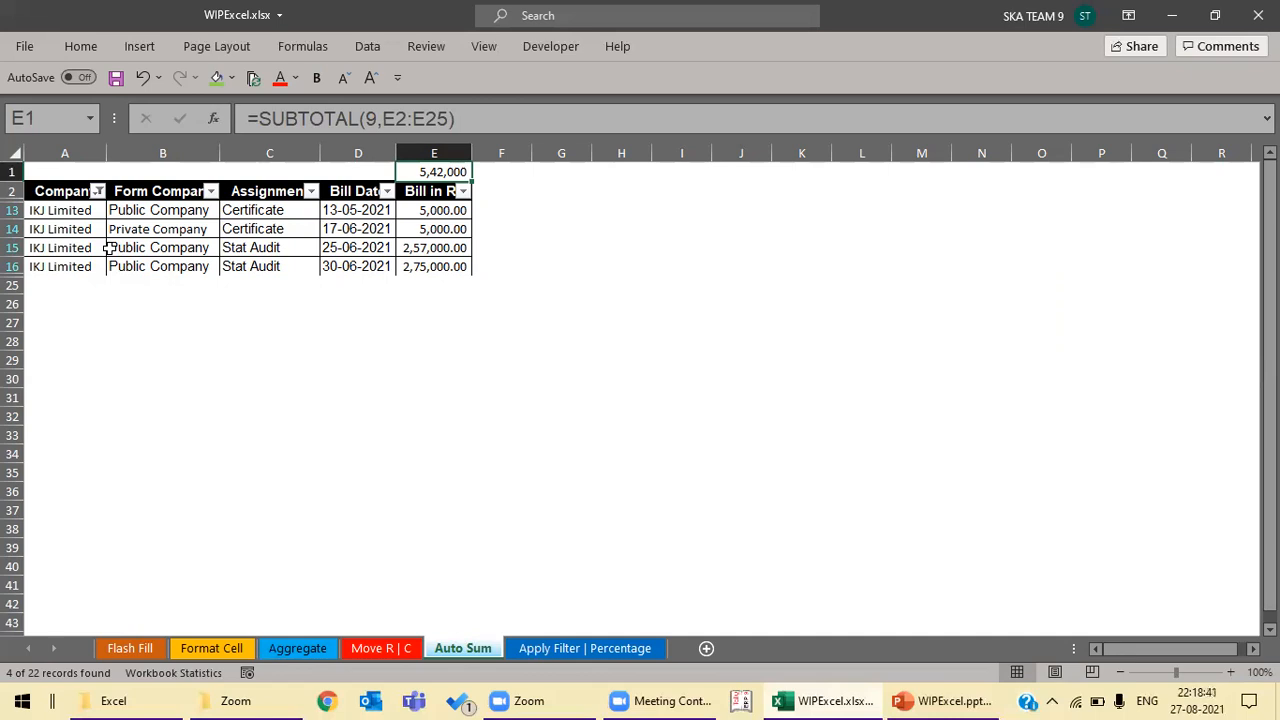
Step: On the Apply Filter | Percentage sheet, filter the Company column to show only DEF Limited
key(ctrl+Page_Down)
key(Up)
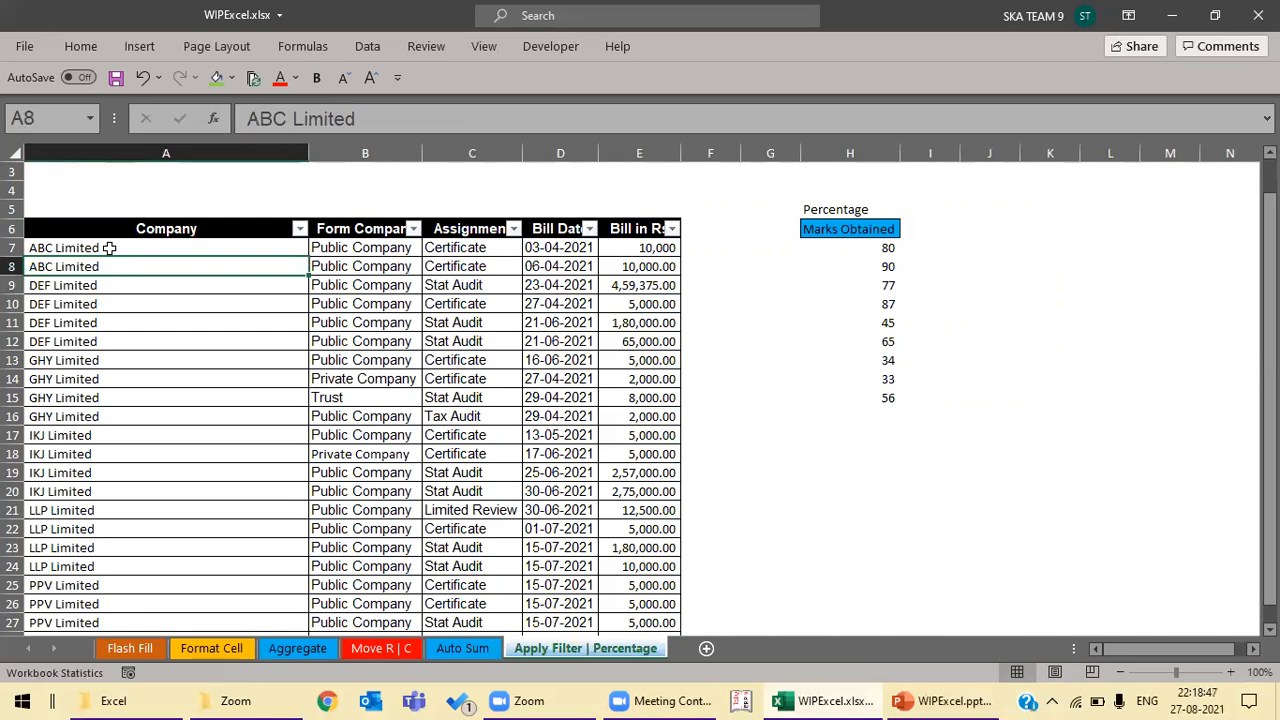
click(242, 231)
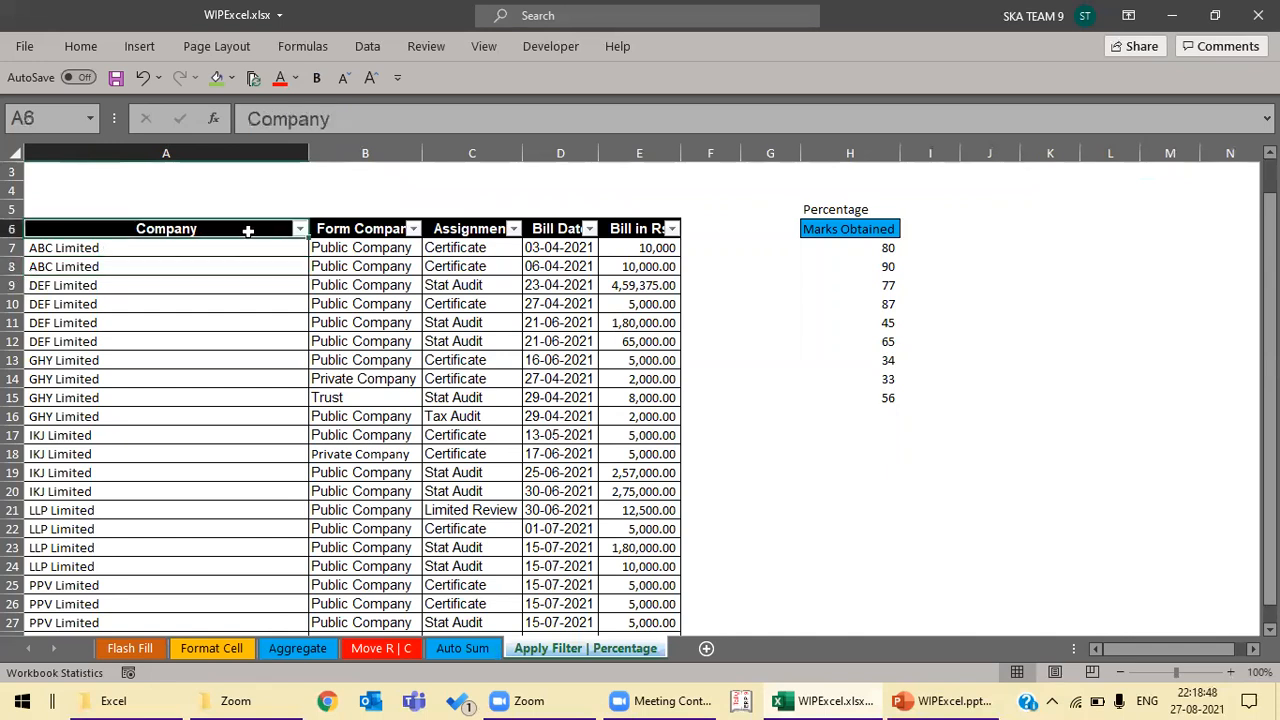
click(363, 234)
click(260, 229)
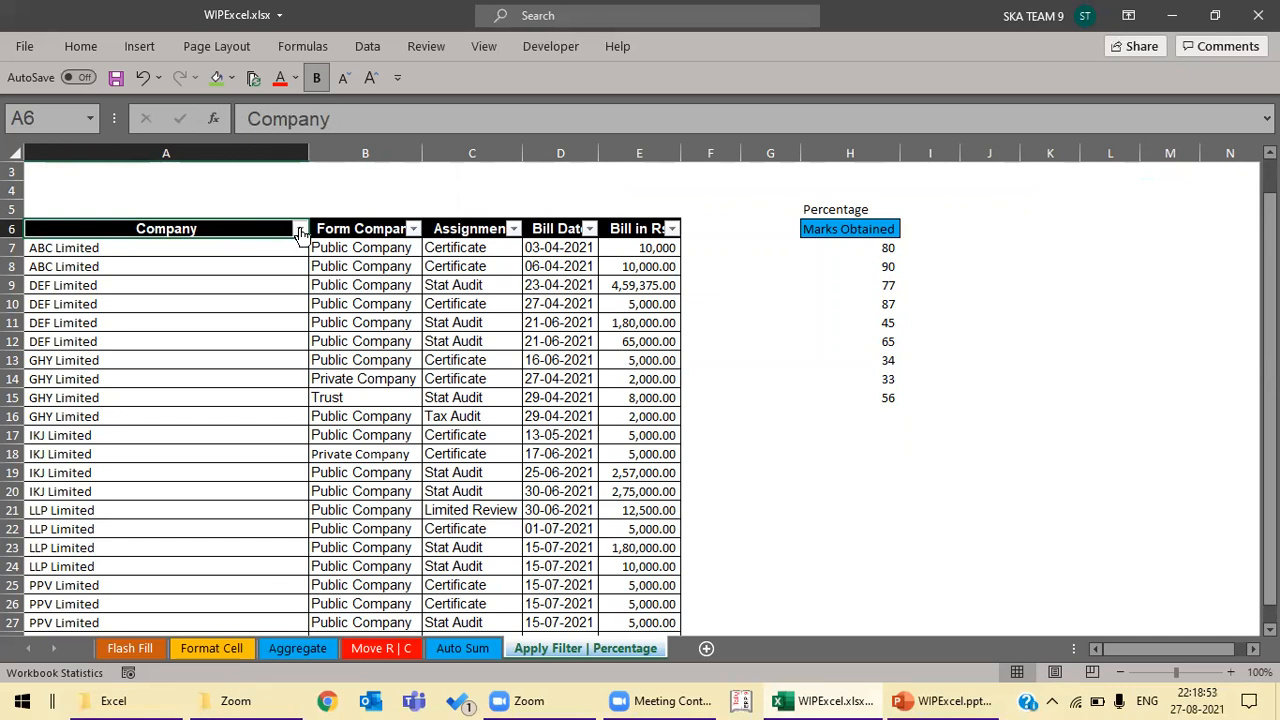
click(300, 230)
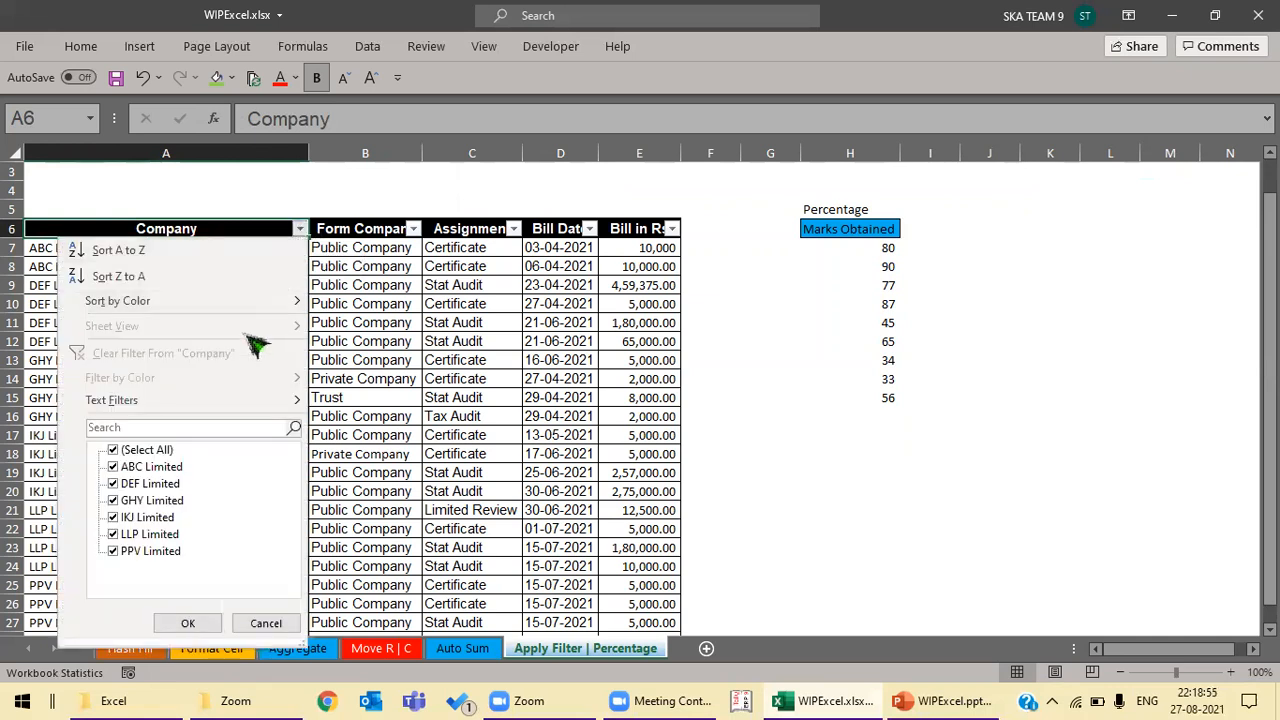
click(114, 451)
click(118, 485)
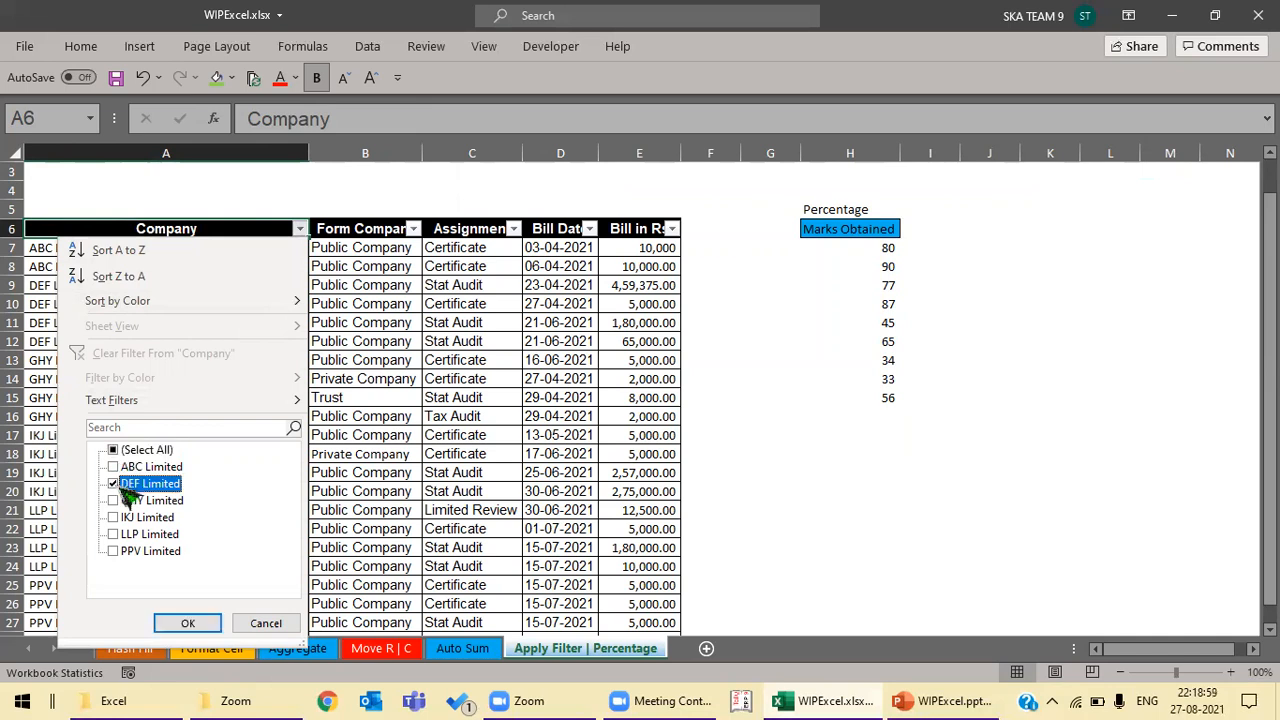
click(192, 620)
Step: Clear the DEF Limited filter from the Company column
key(alt+a)
key(q)
key(Escape)
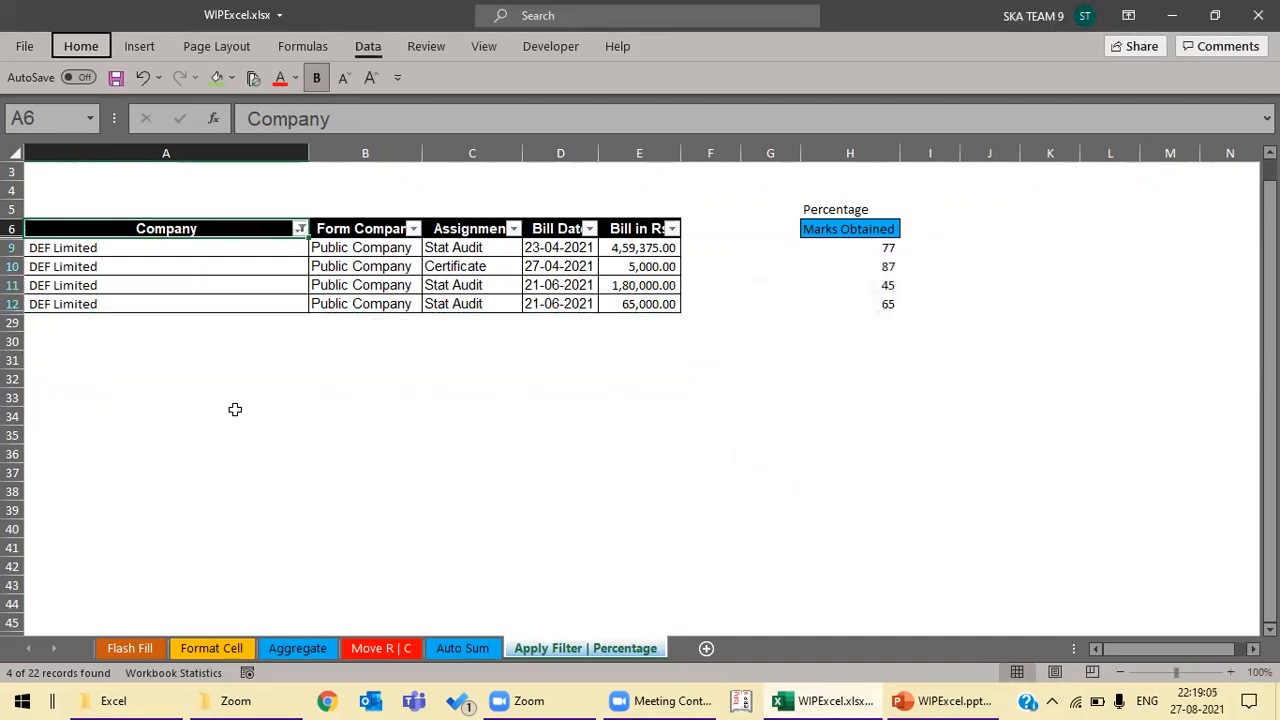
key(alt+a)
key(c)
Step: Filter the table by the selected cell's value, using IKJ Limited in A17
key(Down)
key(Down)
key(Down)
key(Down)
key(Down)
key(Down)
key(Down)
key(Down)
key(Down)
key(Down)
key(Down)
key(Down)
key(Down)
key(Down)
key(Up)
key(Up)
key(Up)
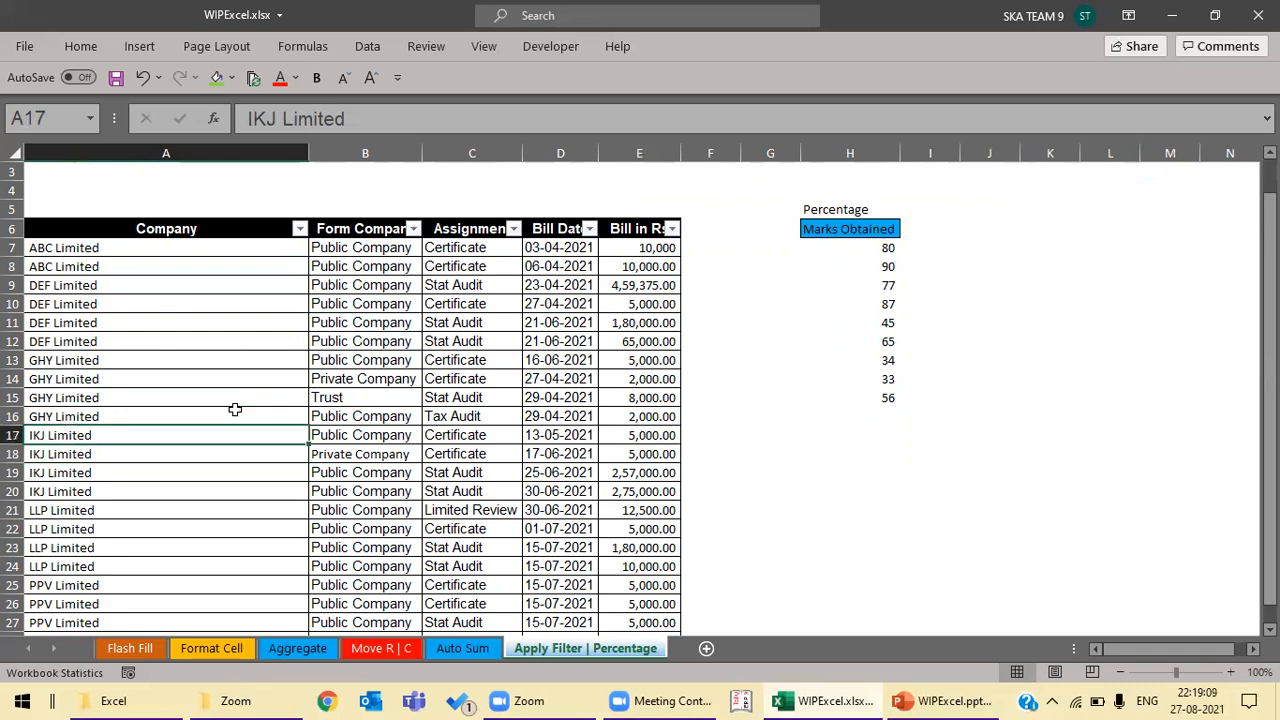
key(shift+F10)
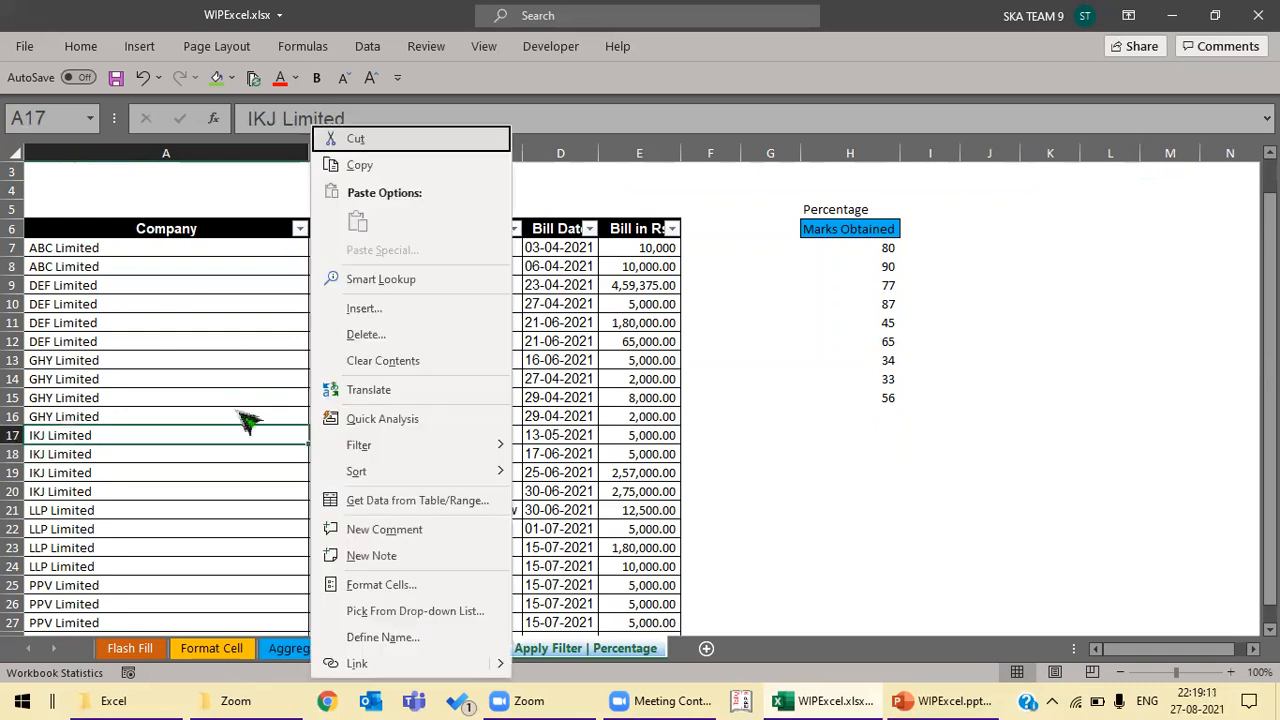
mouse_move(443, 448)
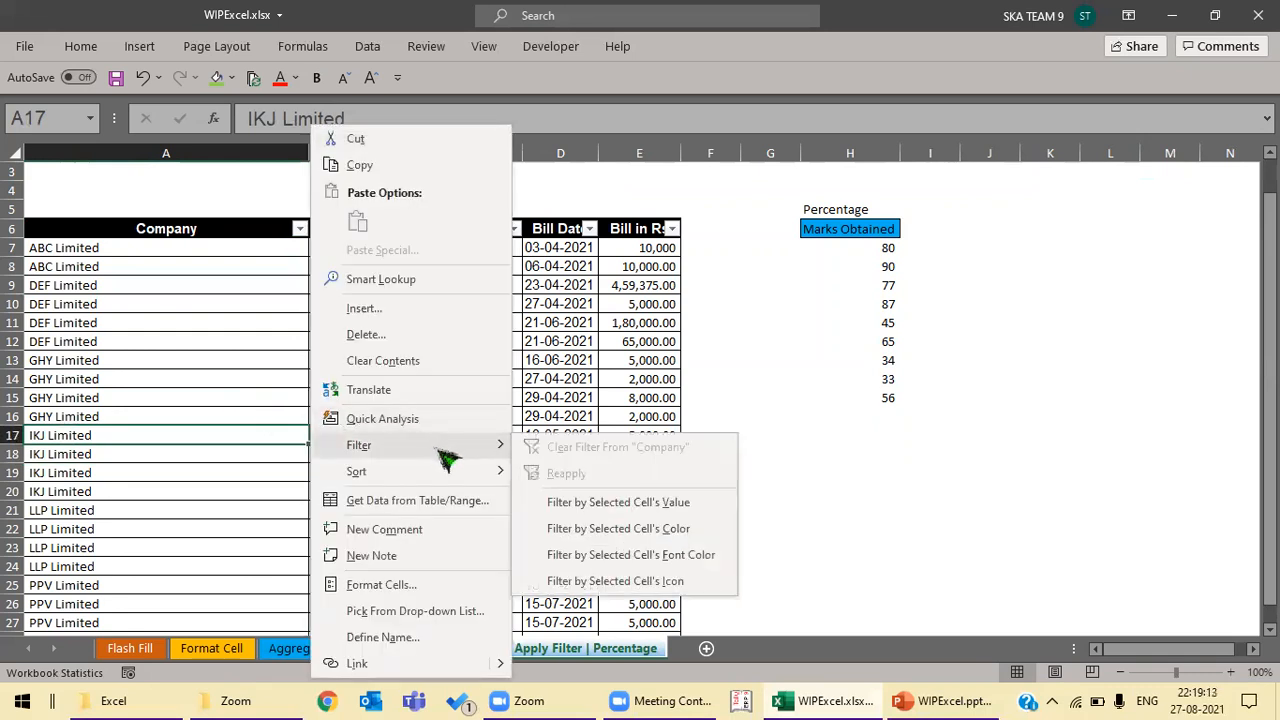
click(683, 505)
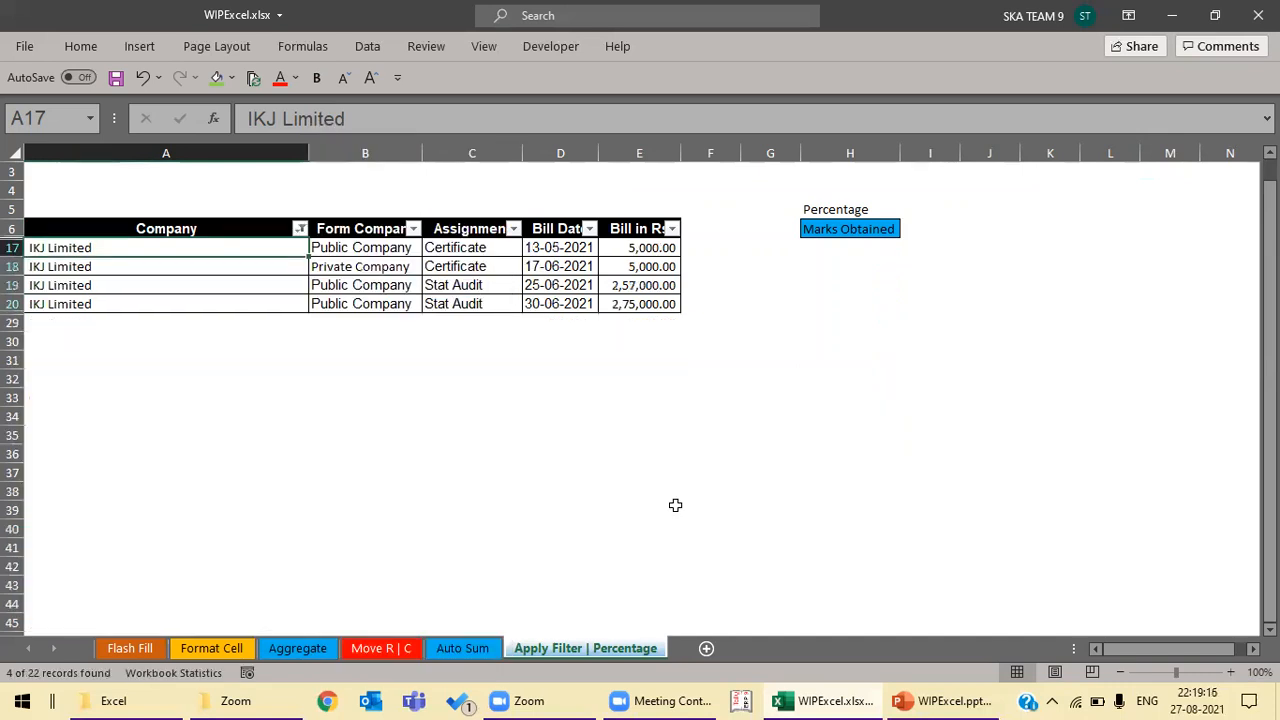
Step: Clear the IKJ Limited filter and return to the Company header in A6
click(166, 285)
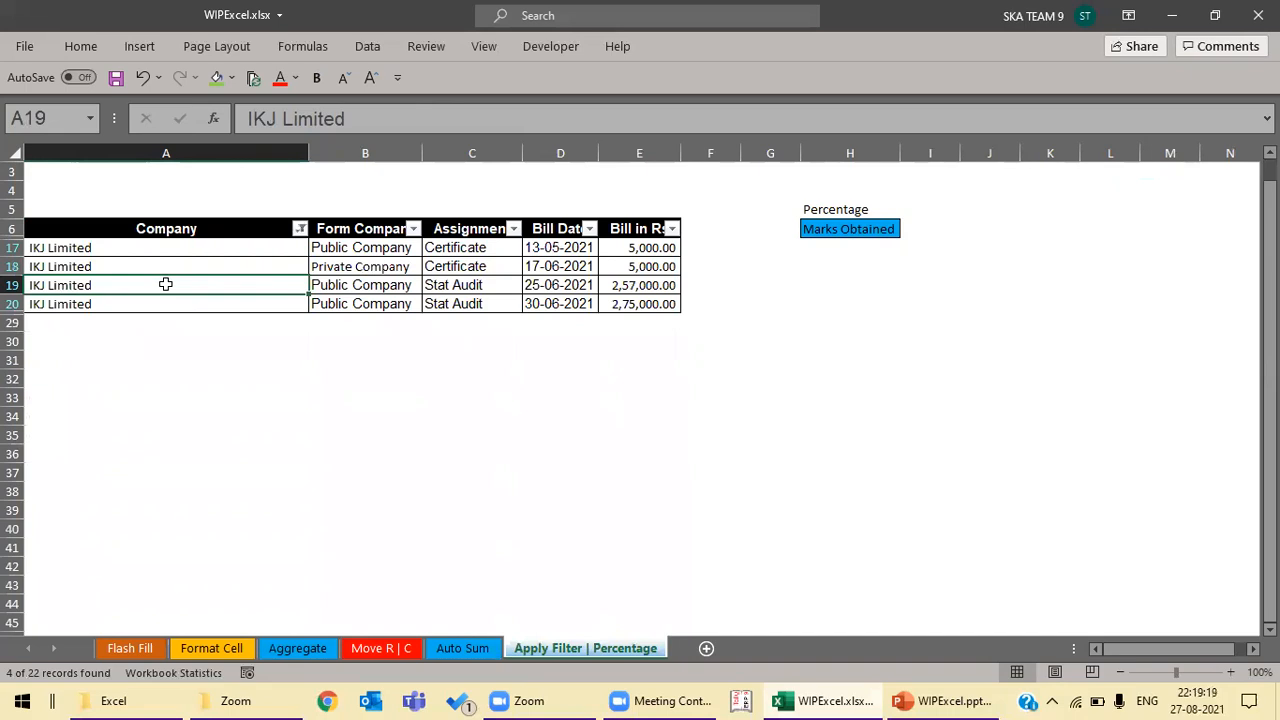
key(alt+h)
key(s)
key(c)
key(ctrl+Up)
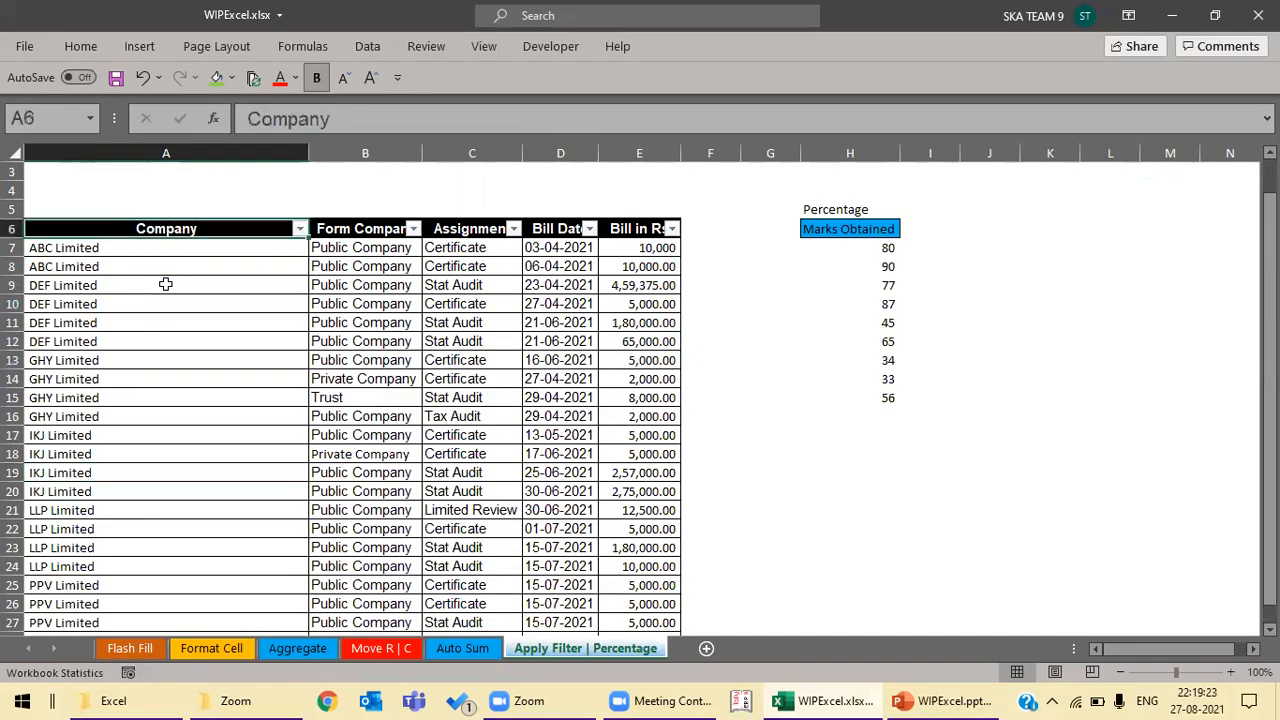
Step: Look over the Marks Obtained list in column H under the Percentage heading
key(Right)
key(Right)
key(Right)
key(Right)
key(Right)
key(Right)
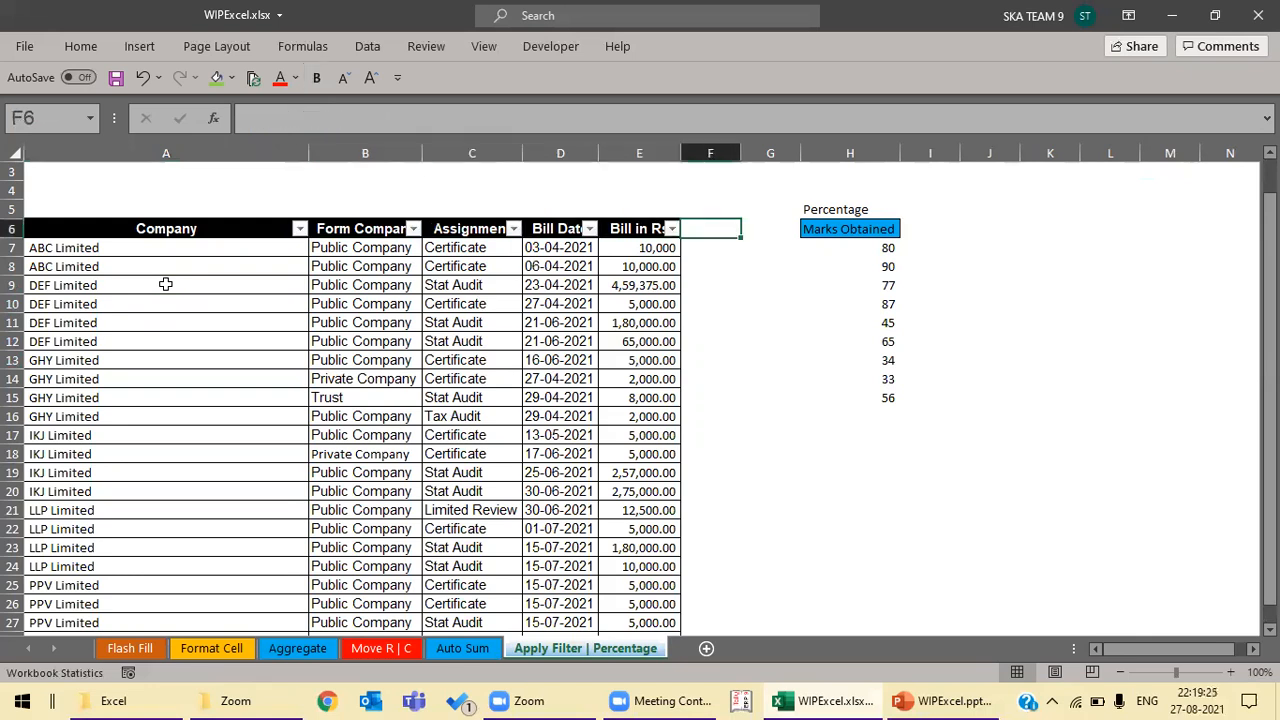
key(Right)
key(Right)
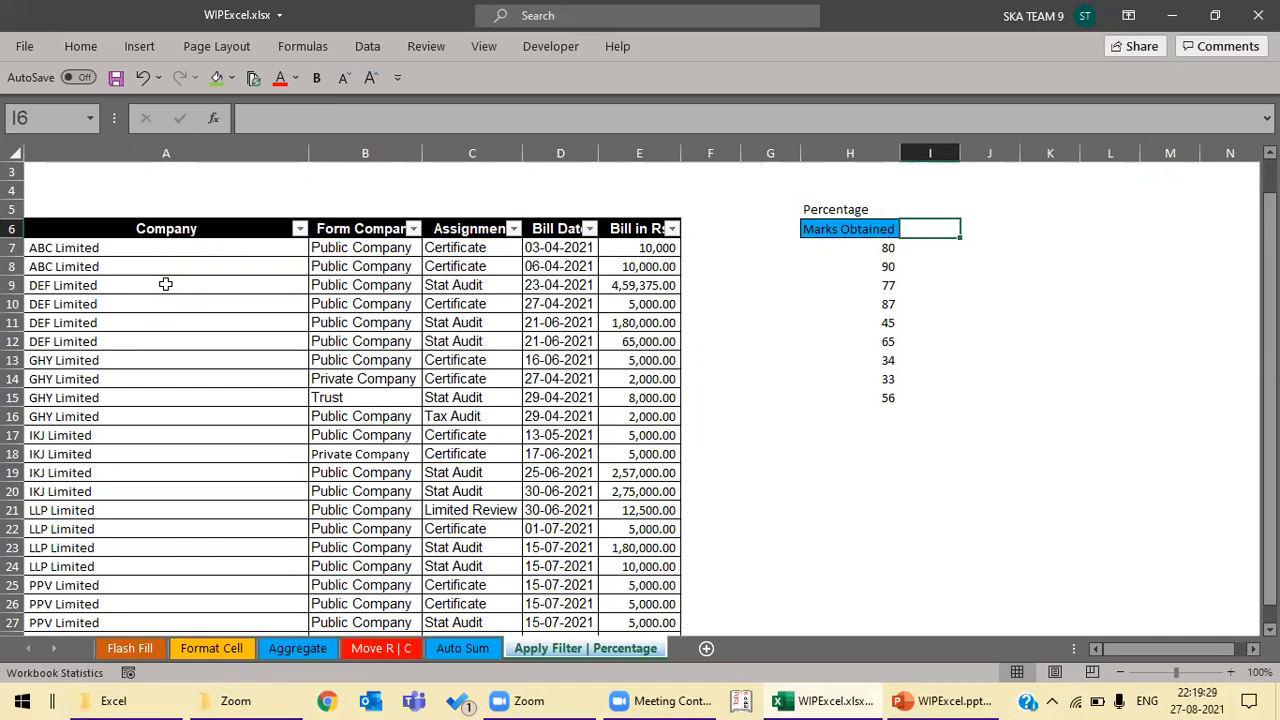
key(Down)
key(Left)
key(Up)
key(Down)
key(Down)
key(Down)
key(Down)
key(Up)
key(Up)
key(Up)
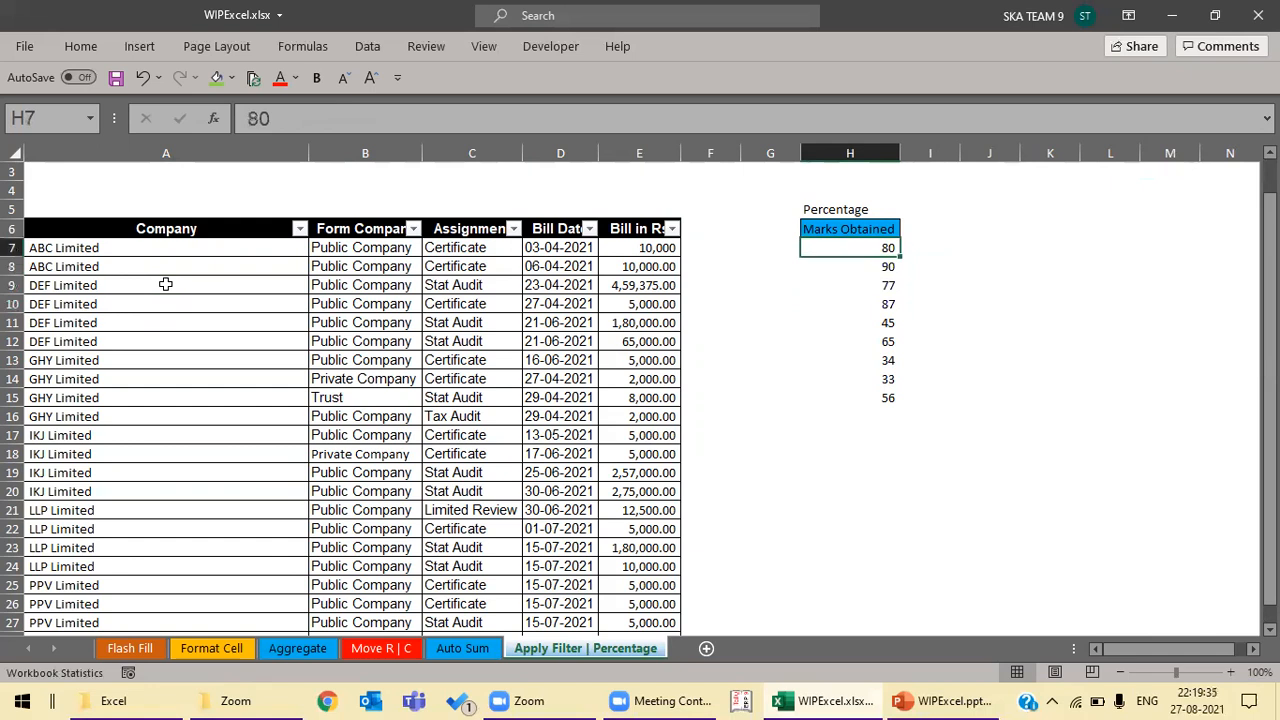
Step: Try the percent style on the marks in H7:H15 and undo it
key(ctrl+shift+Down)
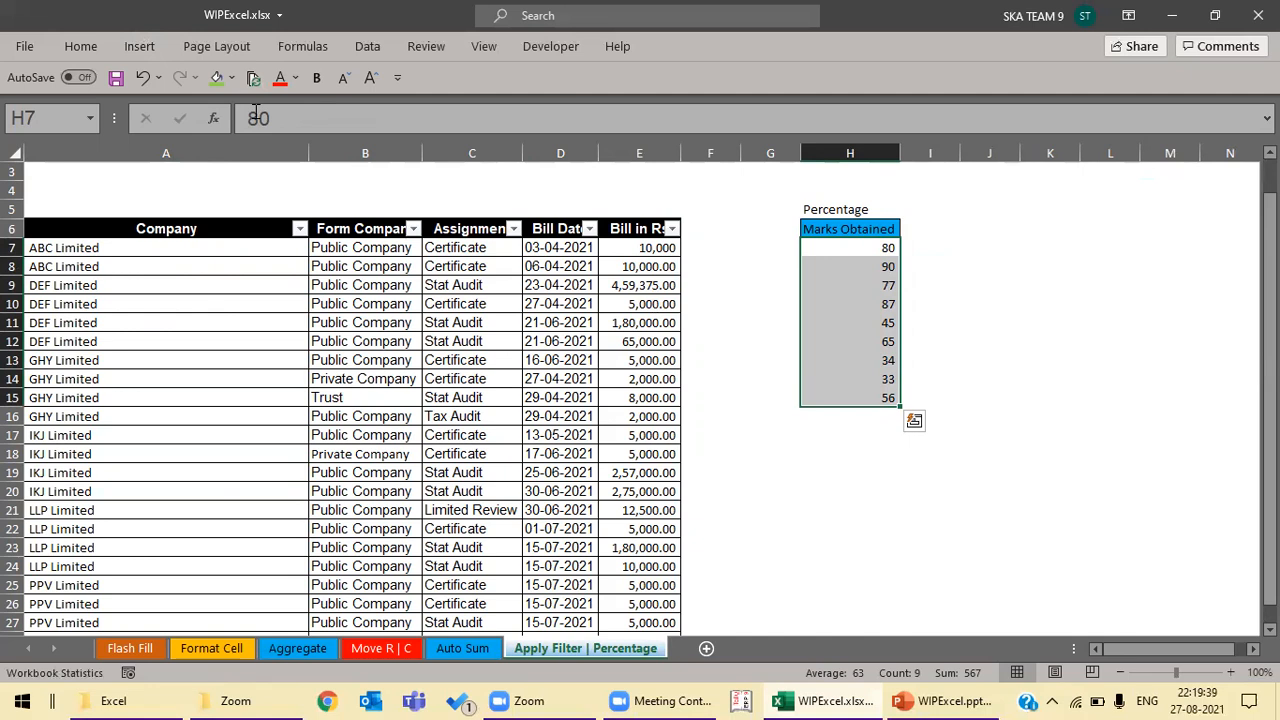
click(75, 44)
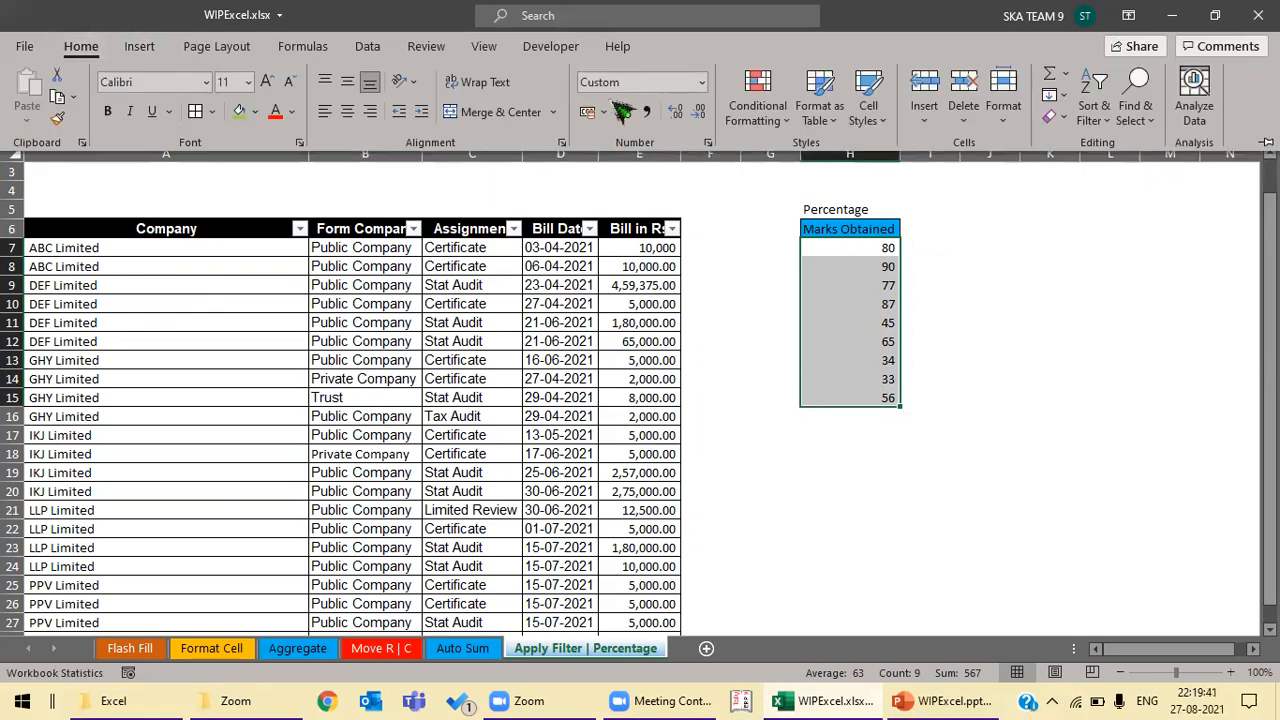
click(624, 111)
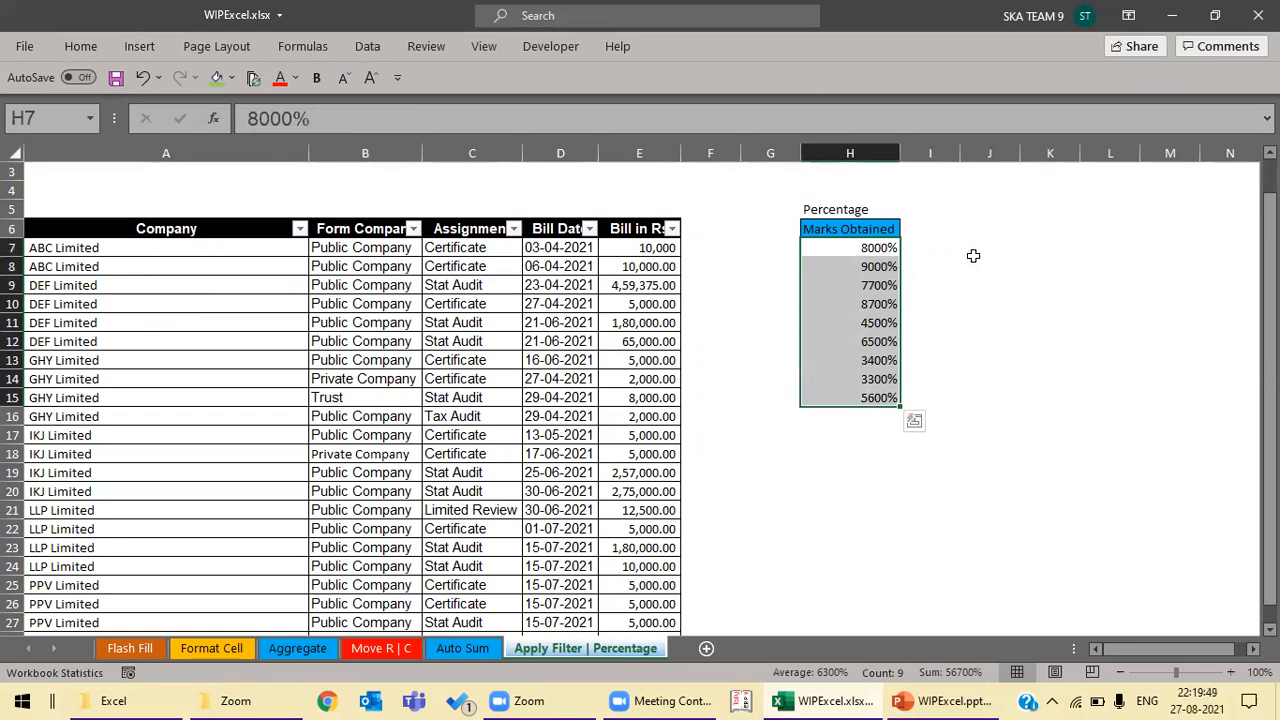
key(ctrl+z)
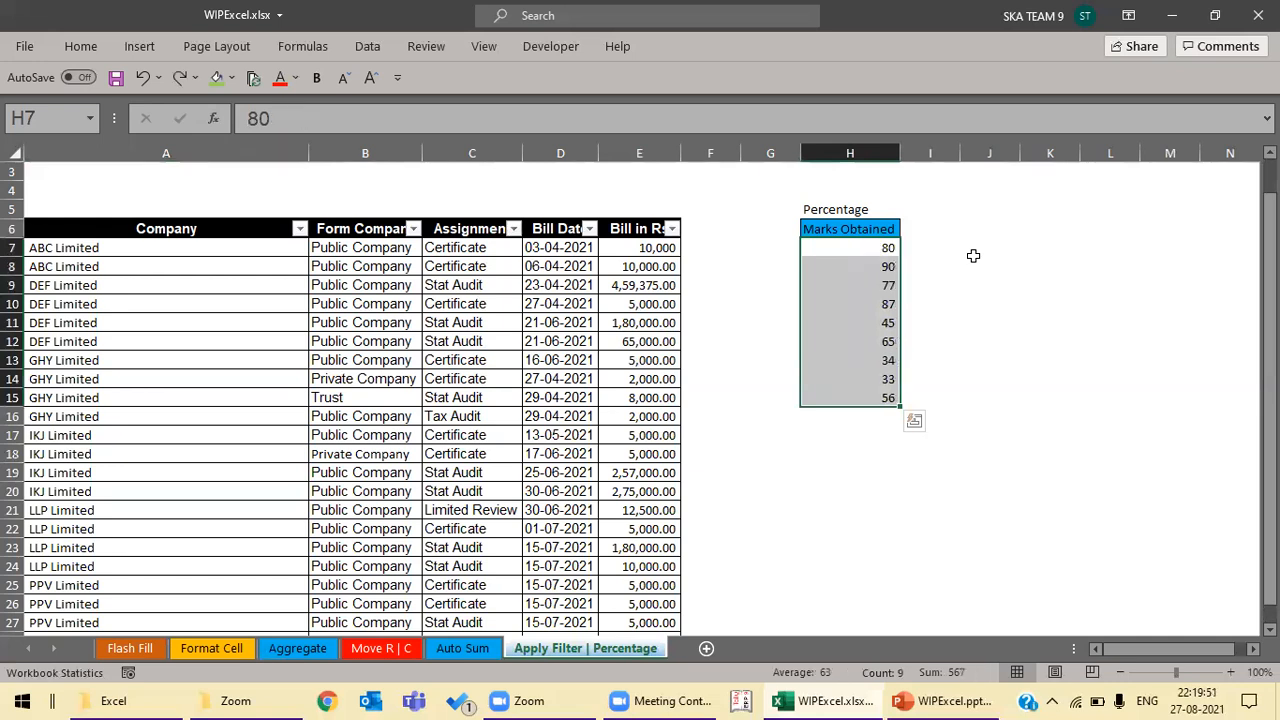
Step: Enter 1% in the helper cell J7 beside the marks list
click(972, 258)
click(974, 244)
text(1)
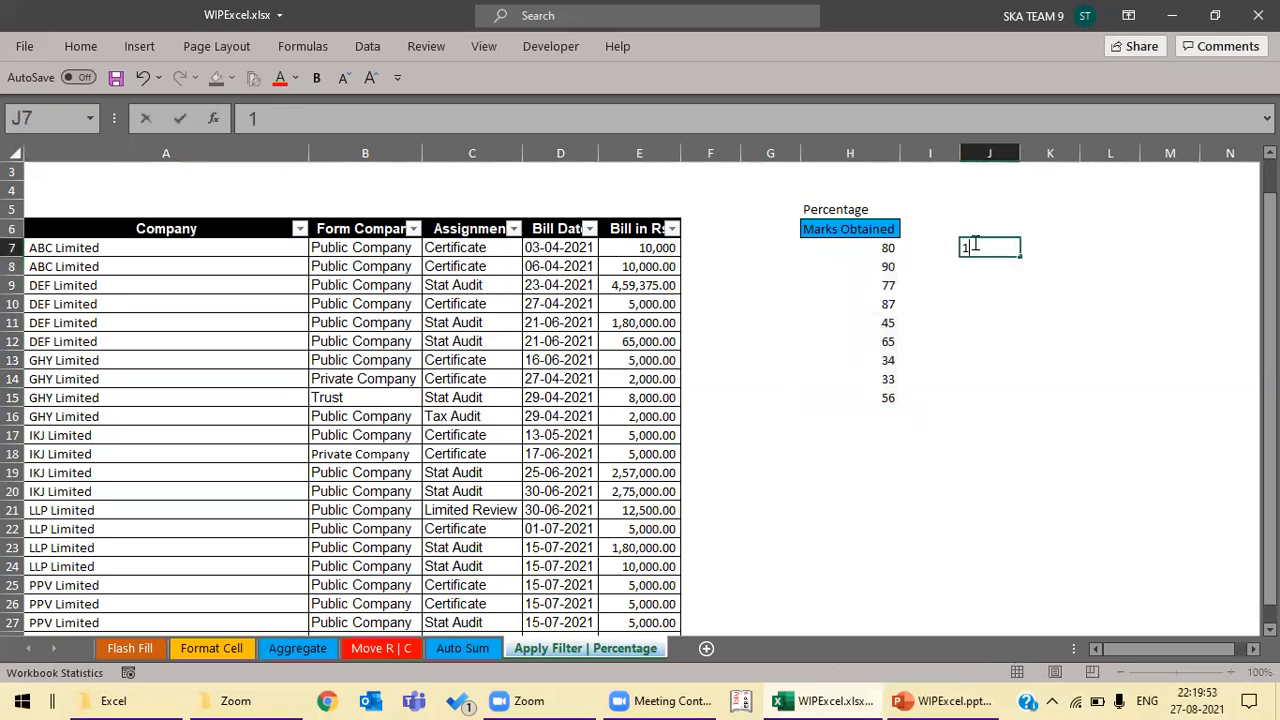
text(%)
key(Return)
Step: Copy the 1% in J7 and apply it to the marks in H7:H15 using Paste Special with the Multiply operation
click(973, 244)
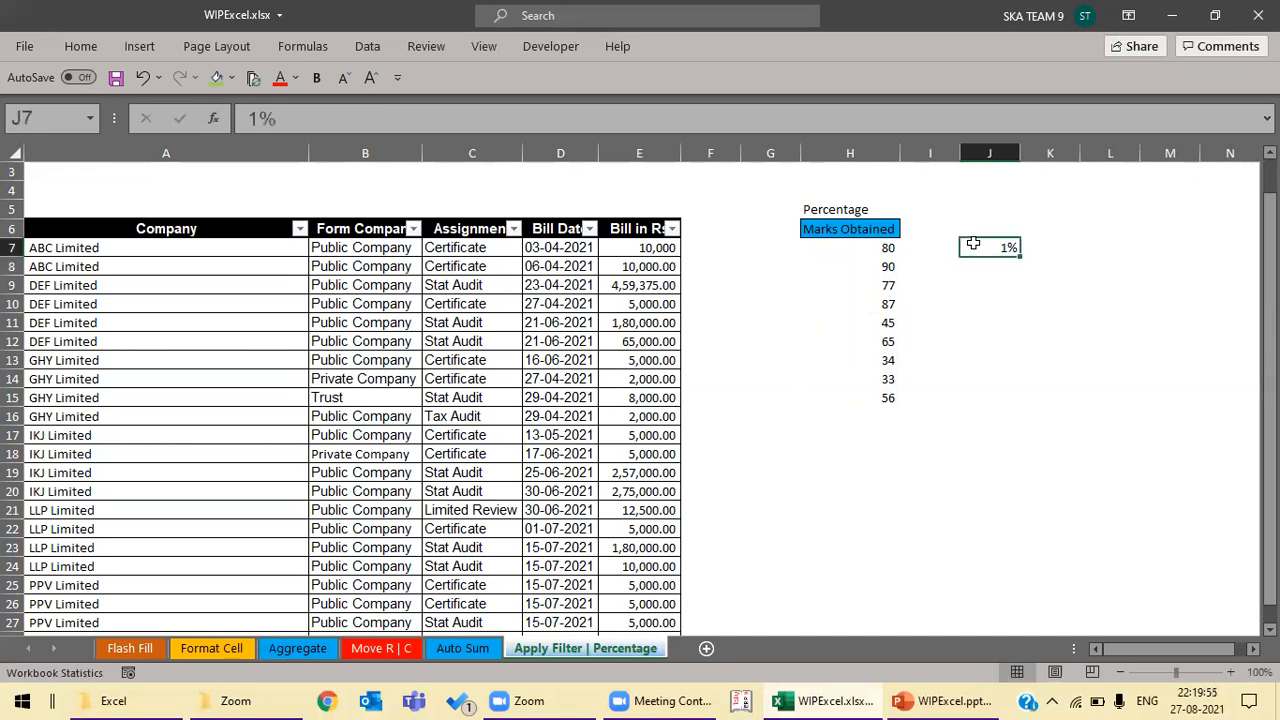
key(ctrl+c)
key(Left)
key(Left)
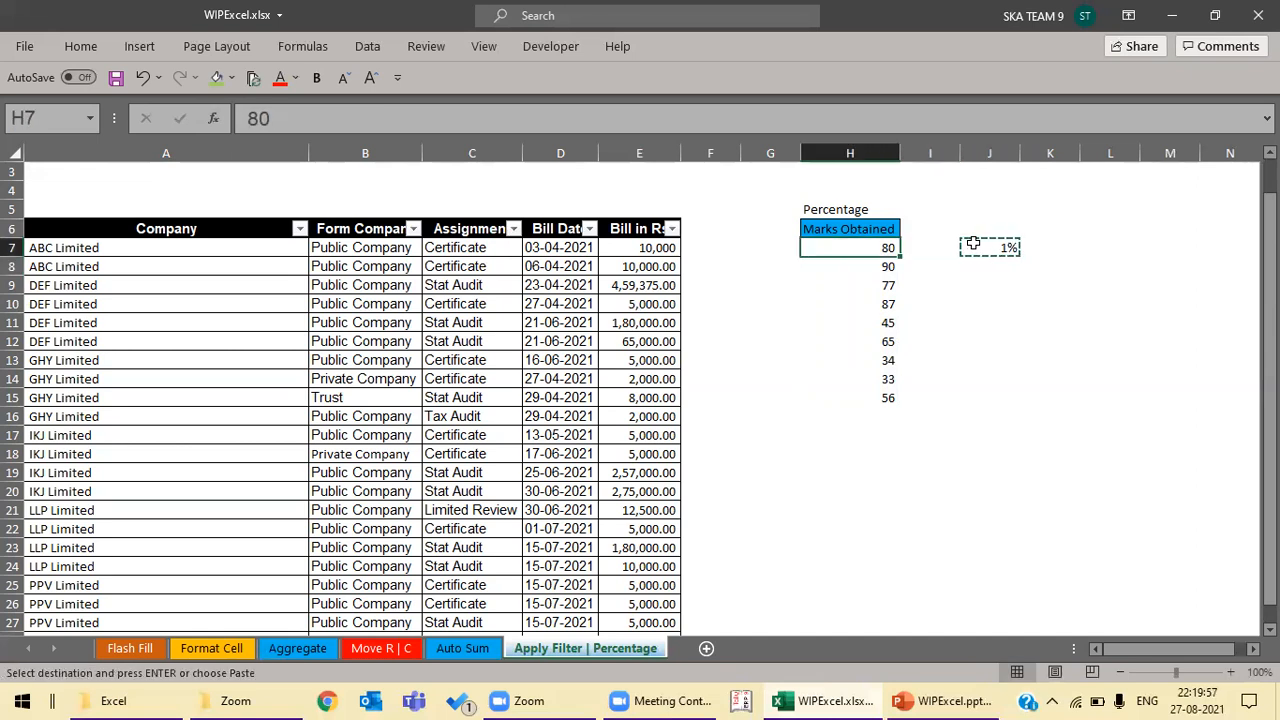
key(ctrl+shift+Down)
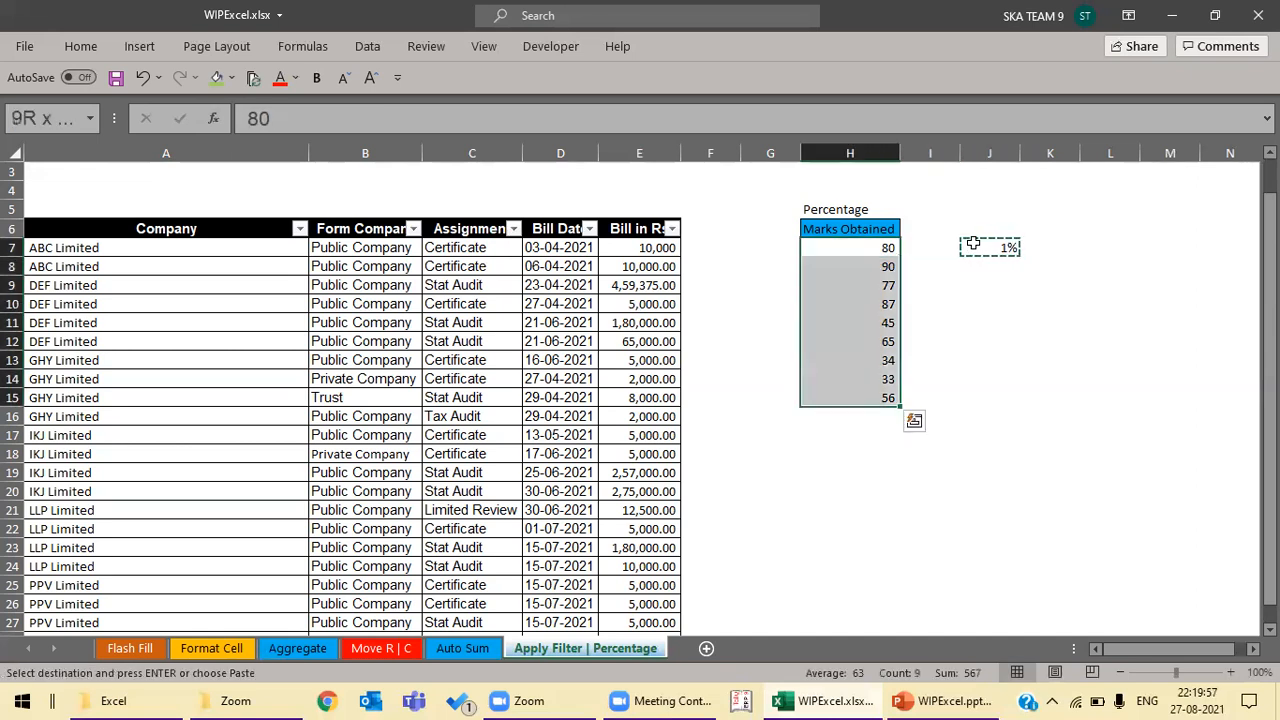
right_click(871, 250)
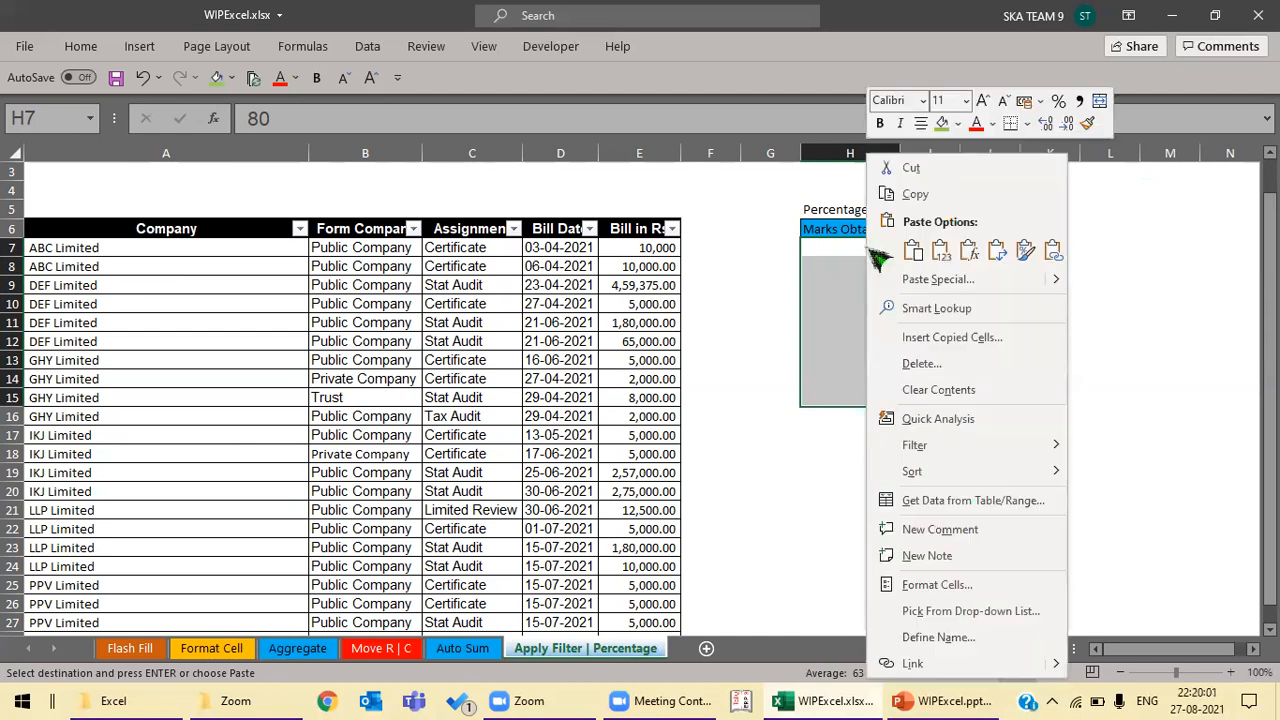
click(930, 282)
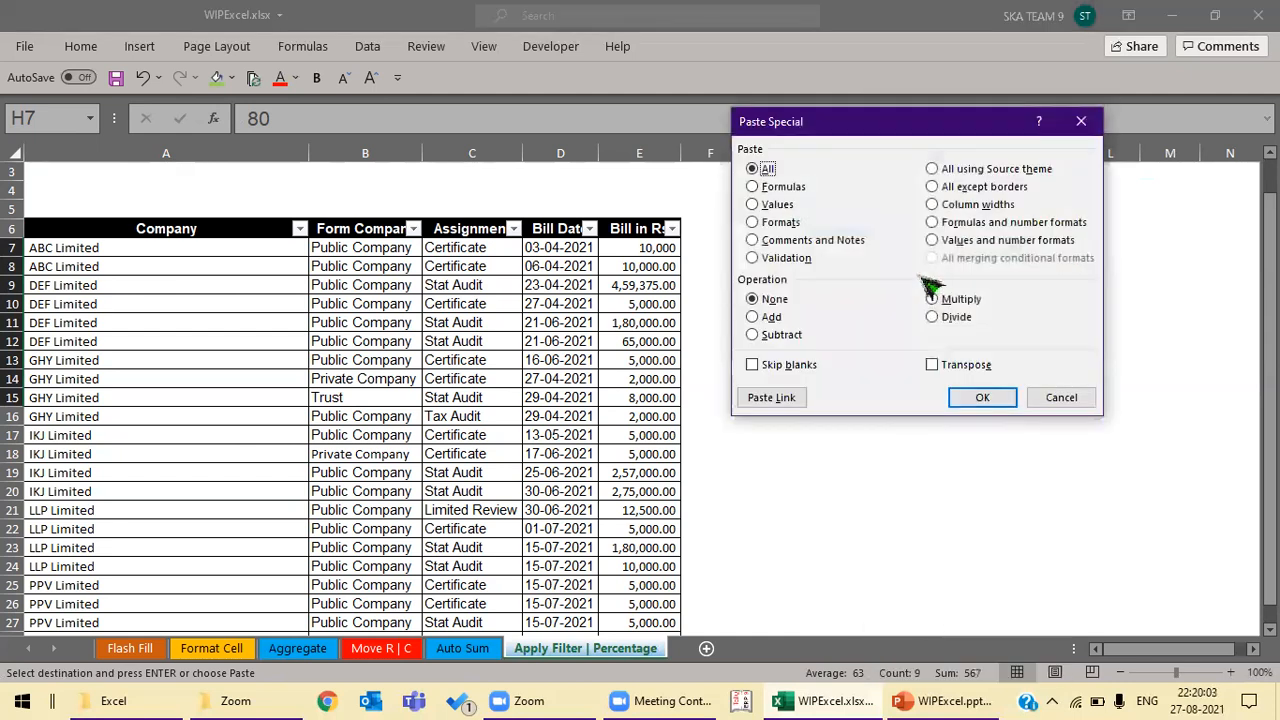
click(945, 299)
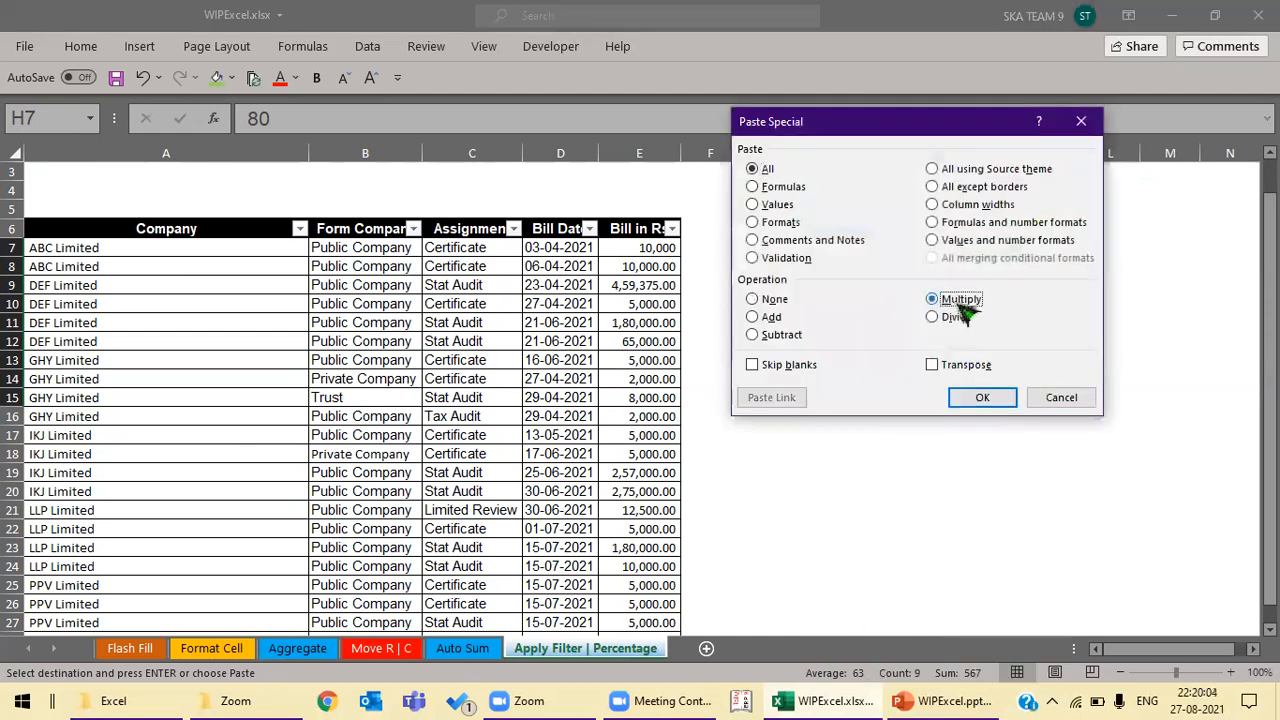
click(982, 398)
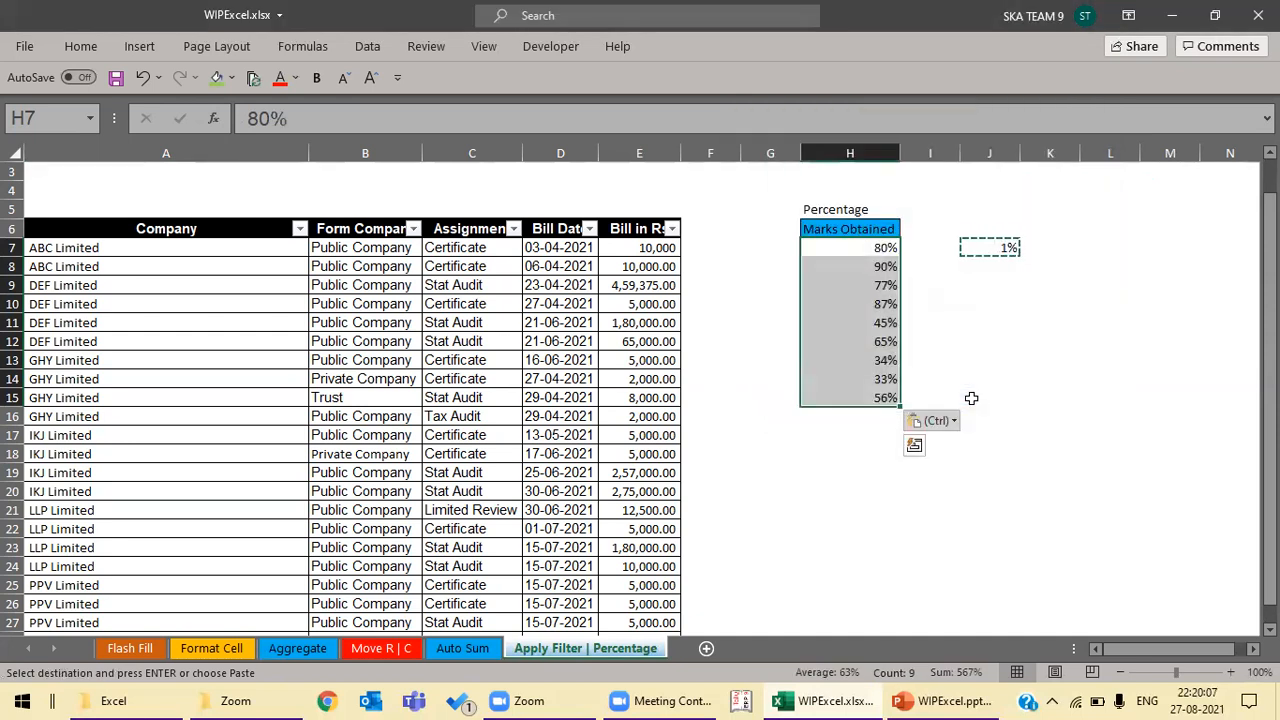
key(Escape)
Step: Check the converted percentage values in the first cells of the Marks Obtained list, H7 to H10
key(Down)
key(Up)
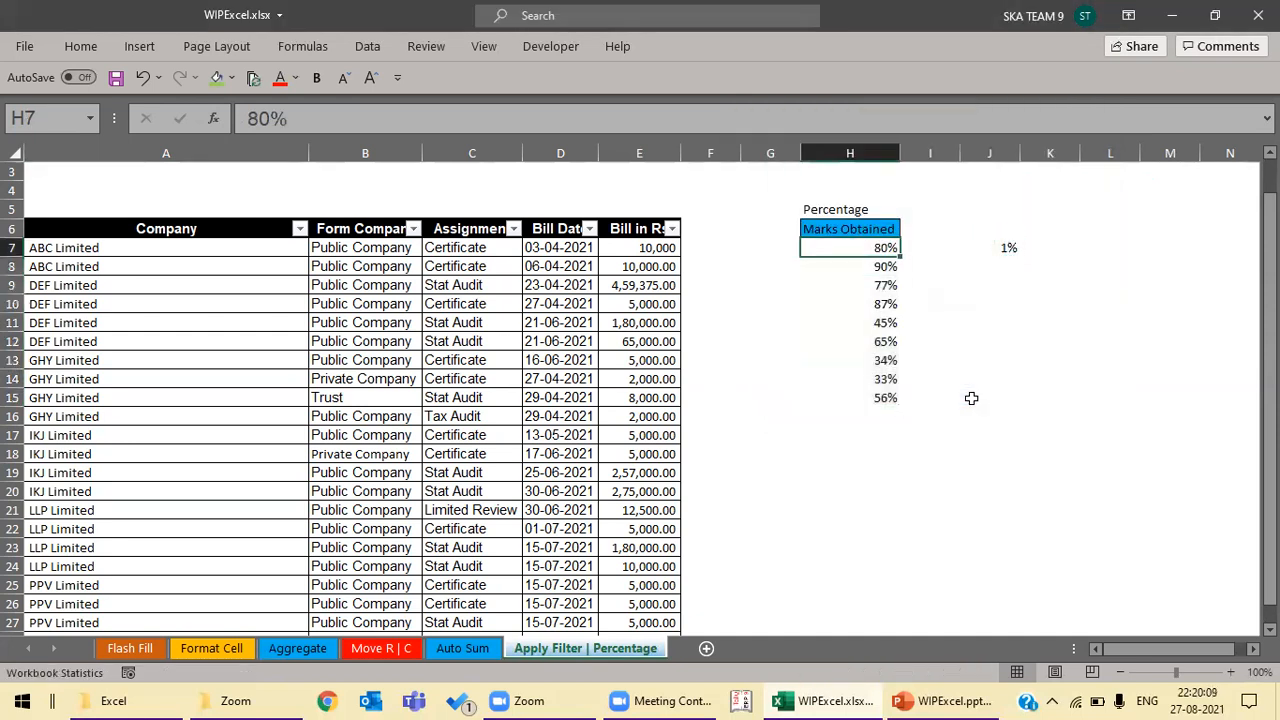
key(Down)
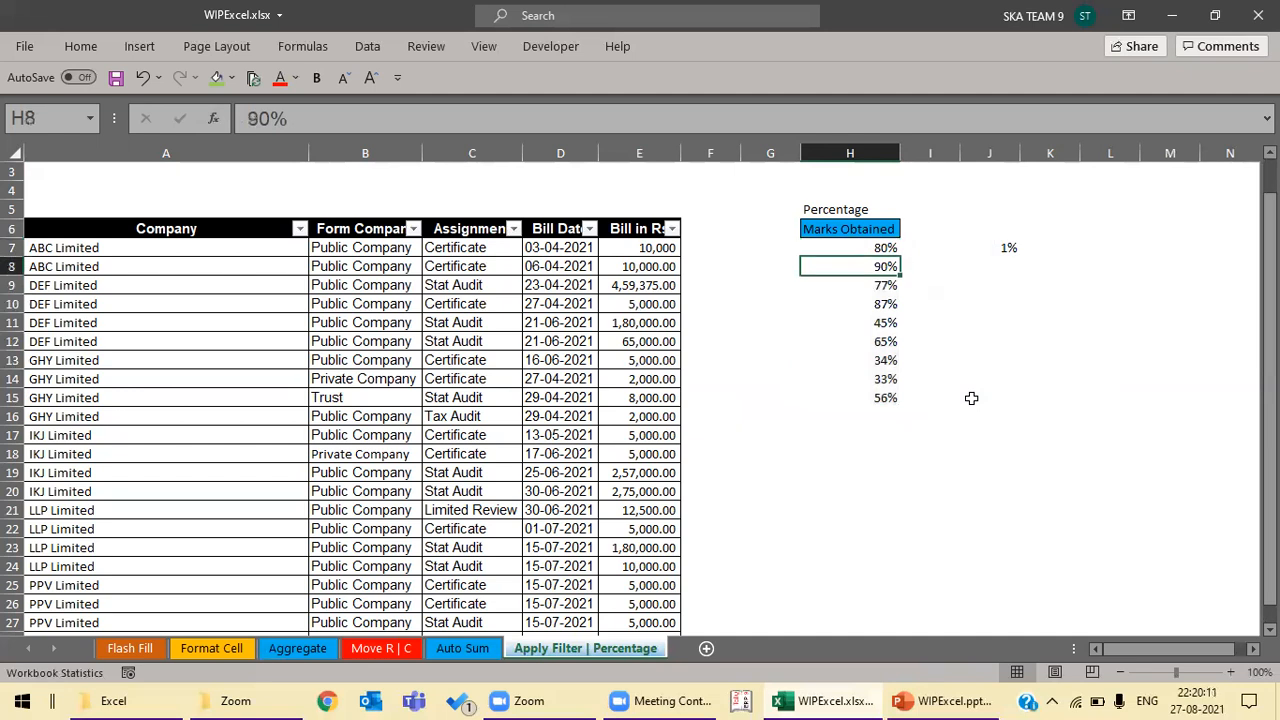
key(Down)
key(Down)
key(Up)
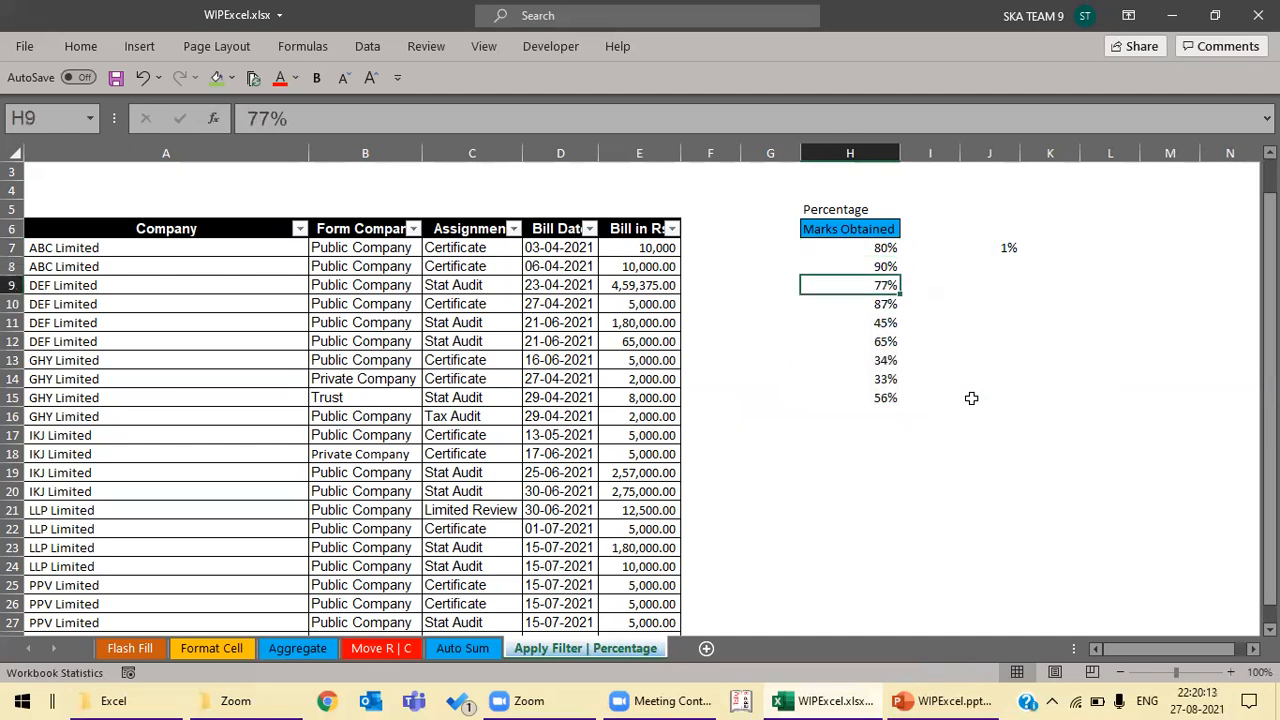
key(Up)
key(Up)
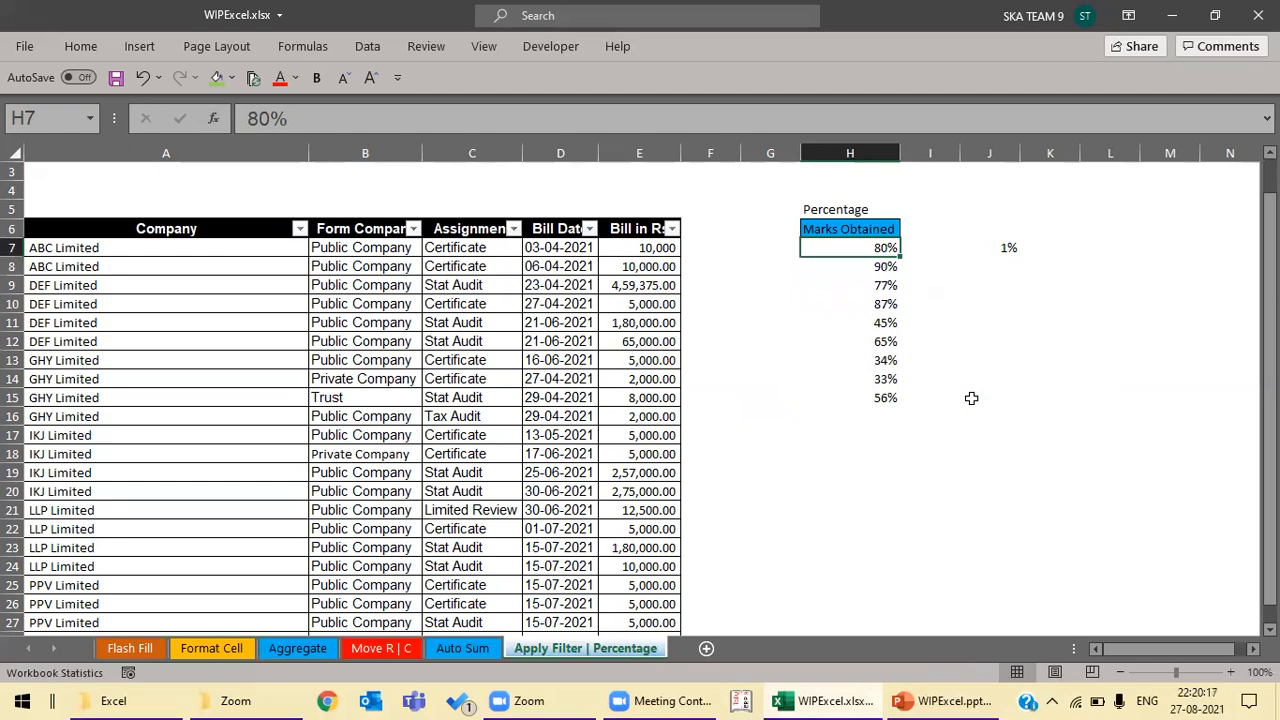
key(Left)
key(Left)
key(Left)
key(Up)
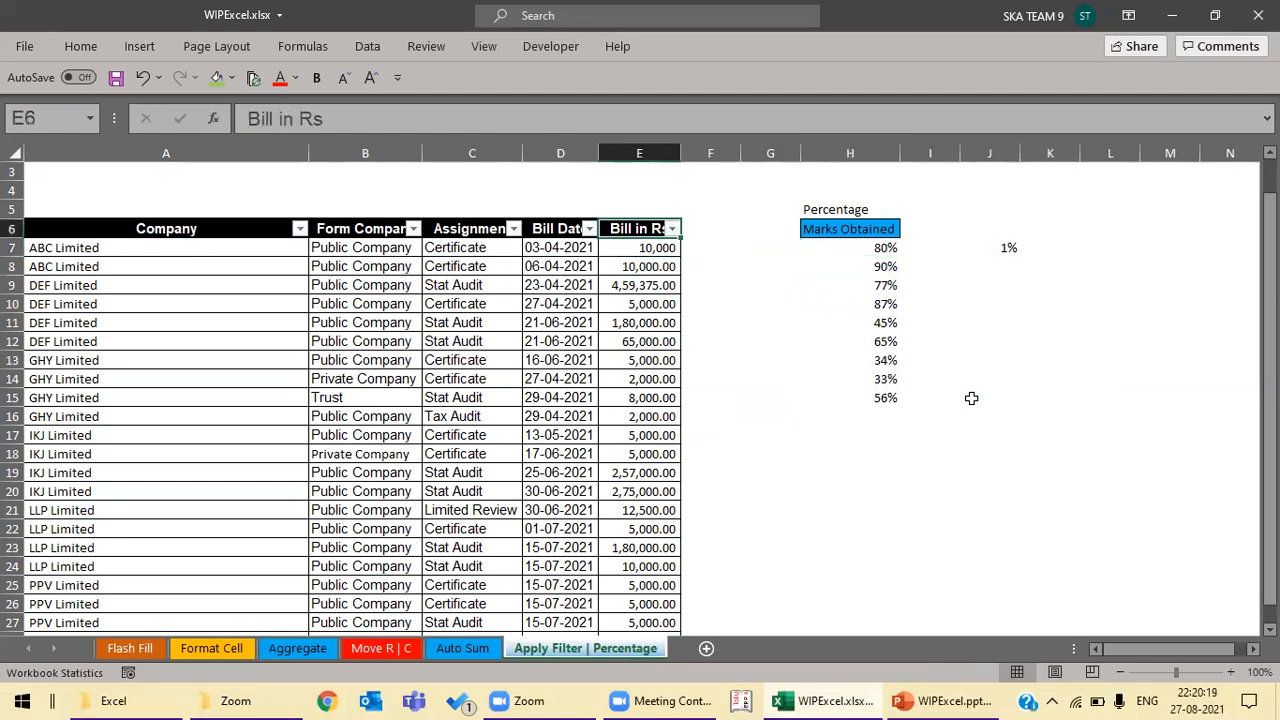
key(Right)
key(Right)
key(Down)
key(Left)
key(Up)
key(Up)
key(Right)
key(Right)
key(Right)
key(Right)
key(Down)
key(Down)
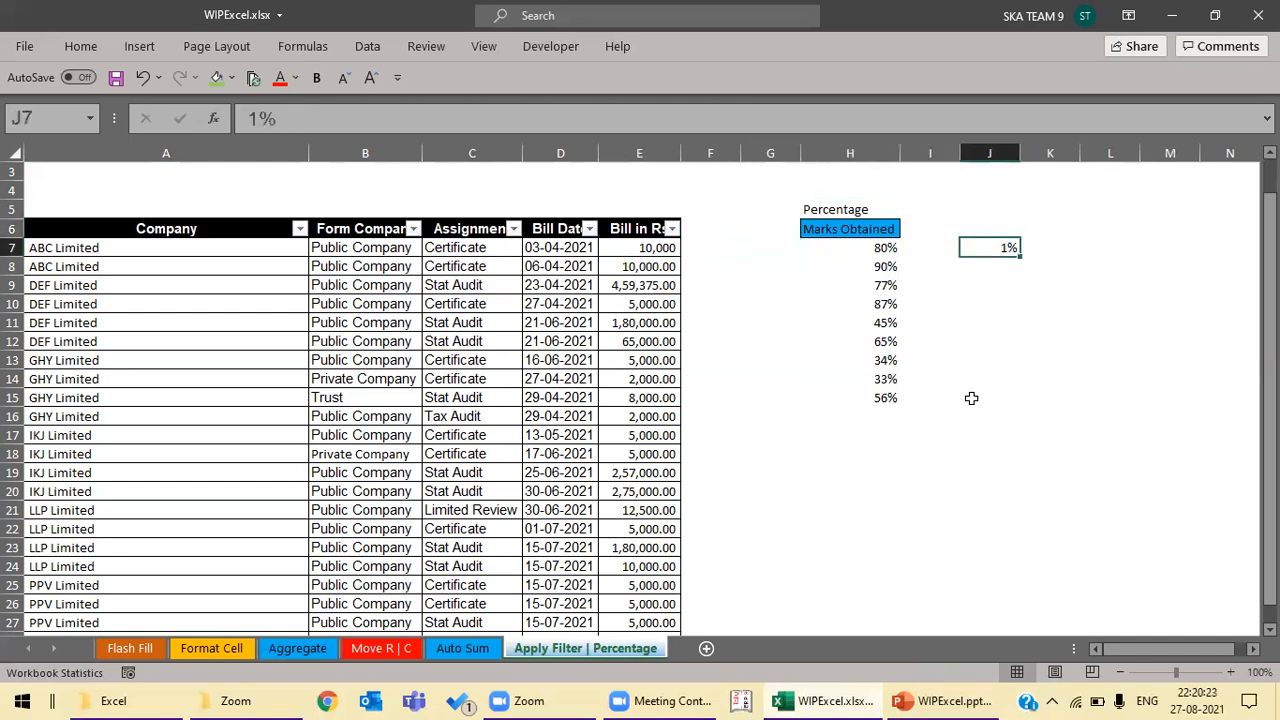
Step: Switch to the WIPExcel presentation in PowerPoint and start the slide show from the current slide
click(950, 701)
key(shift+F5)
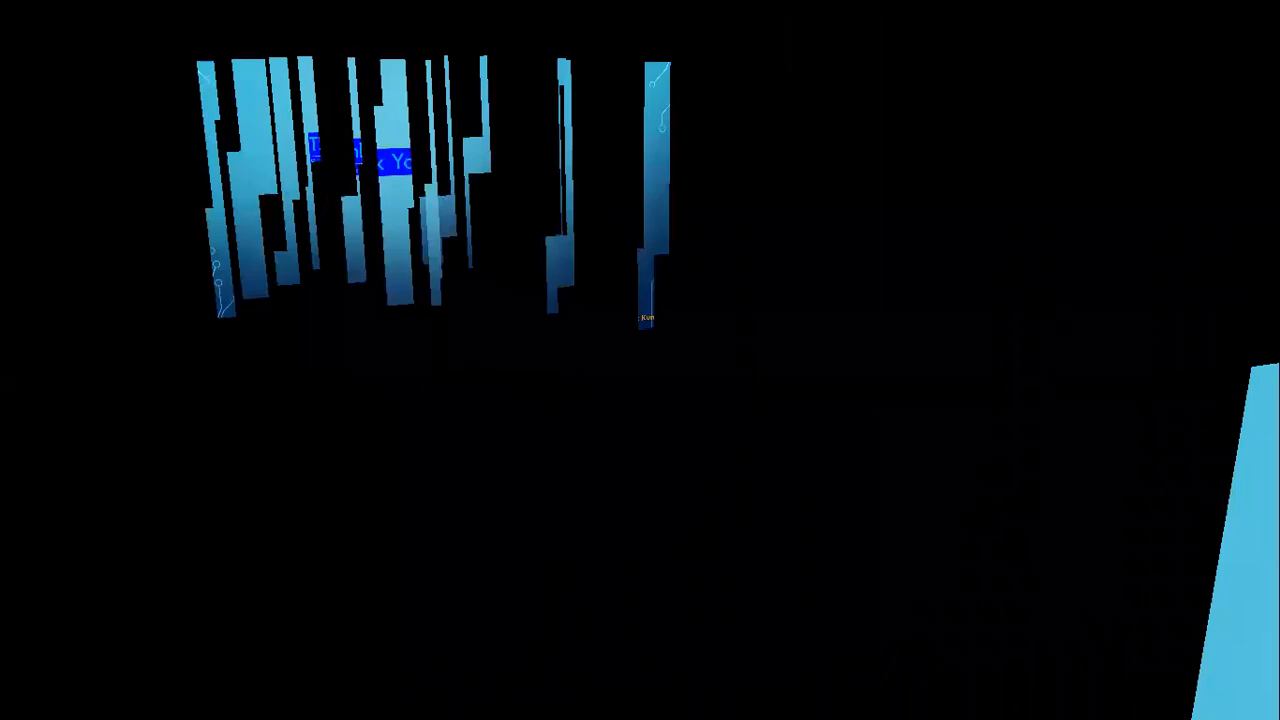